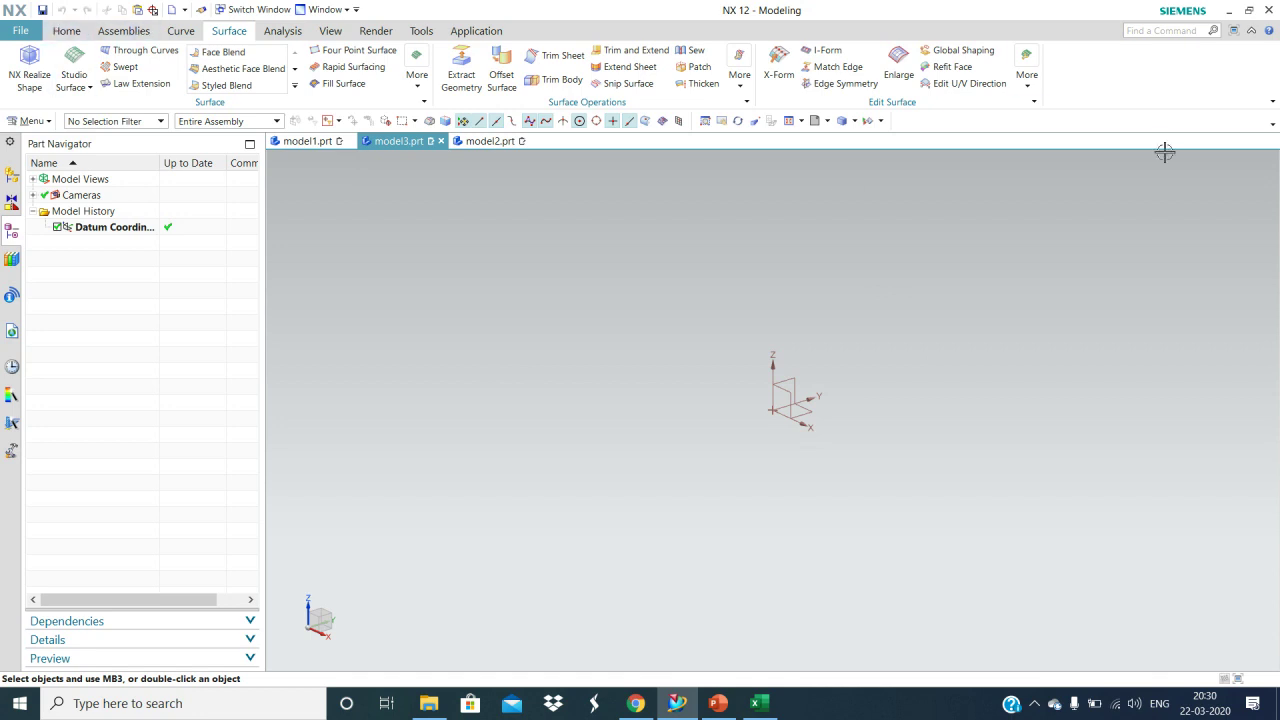
Step: Start a new sketch in the task environment on the YZ plane of the datum coordinate system
{"action": "left_click", "coordinate": [66, 30]}
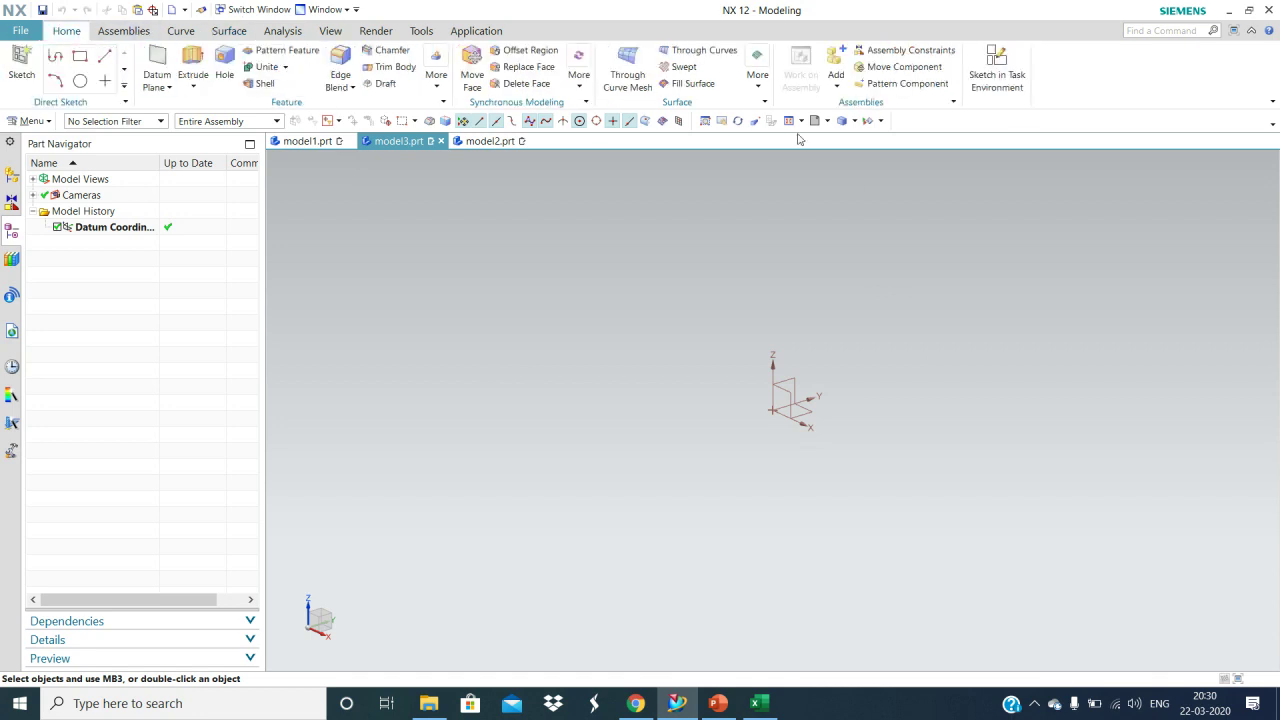
{"action": "left_click", "coordinate": [997, 70]}
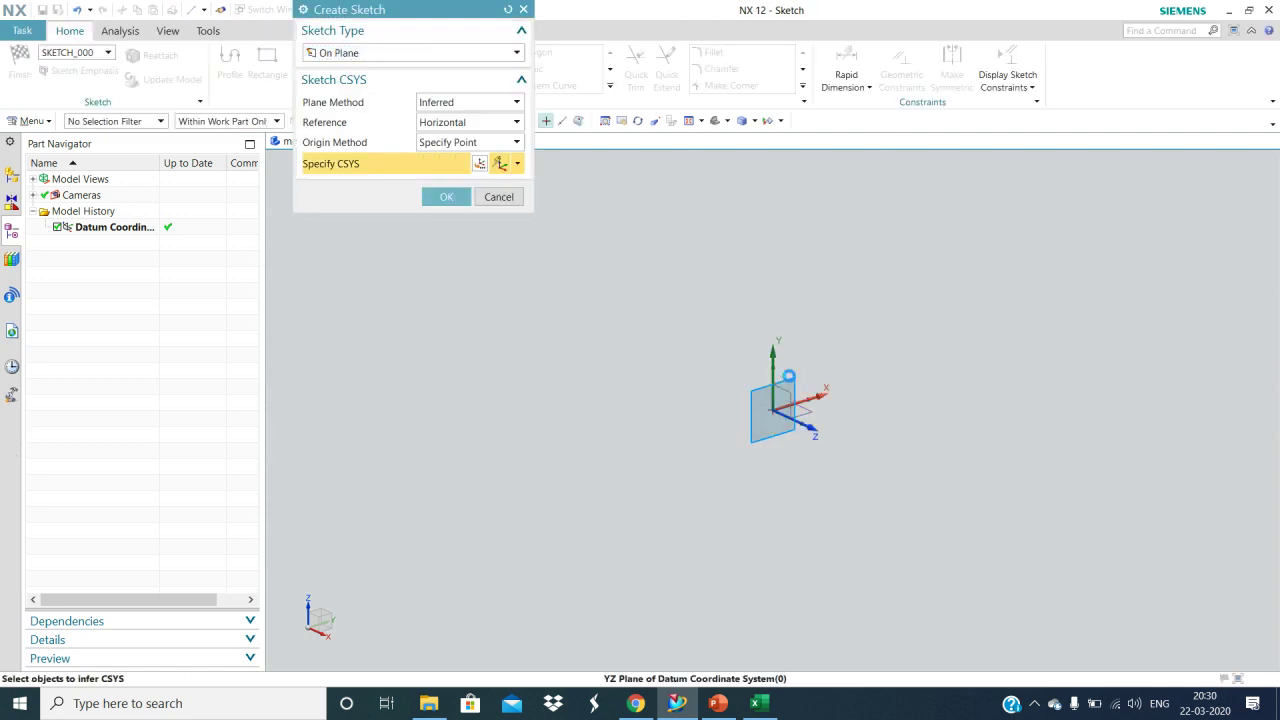
{"action": "left_click", "coordinate": [444, 198]}
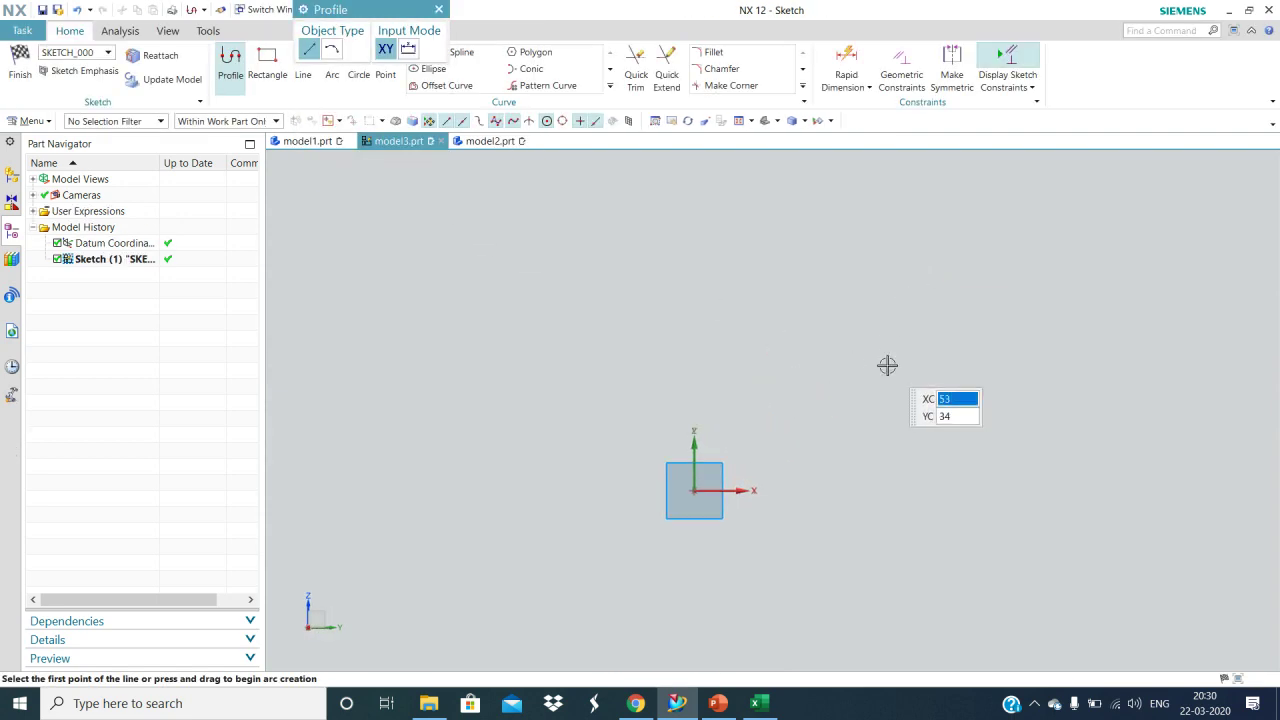
Step: Draw a rectangle about 46 mm wide and 35 mm high spanning the vertical axis, just above the sketch origin
{"action": "left_click", "coordinate": [267, 62]}
{"action": "left_click", "coordinate": [604, 355]}
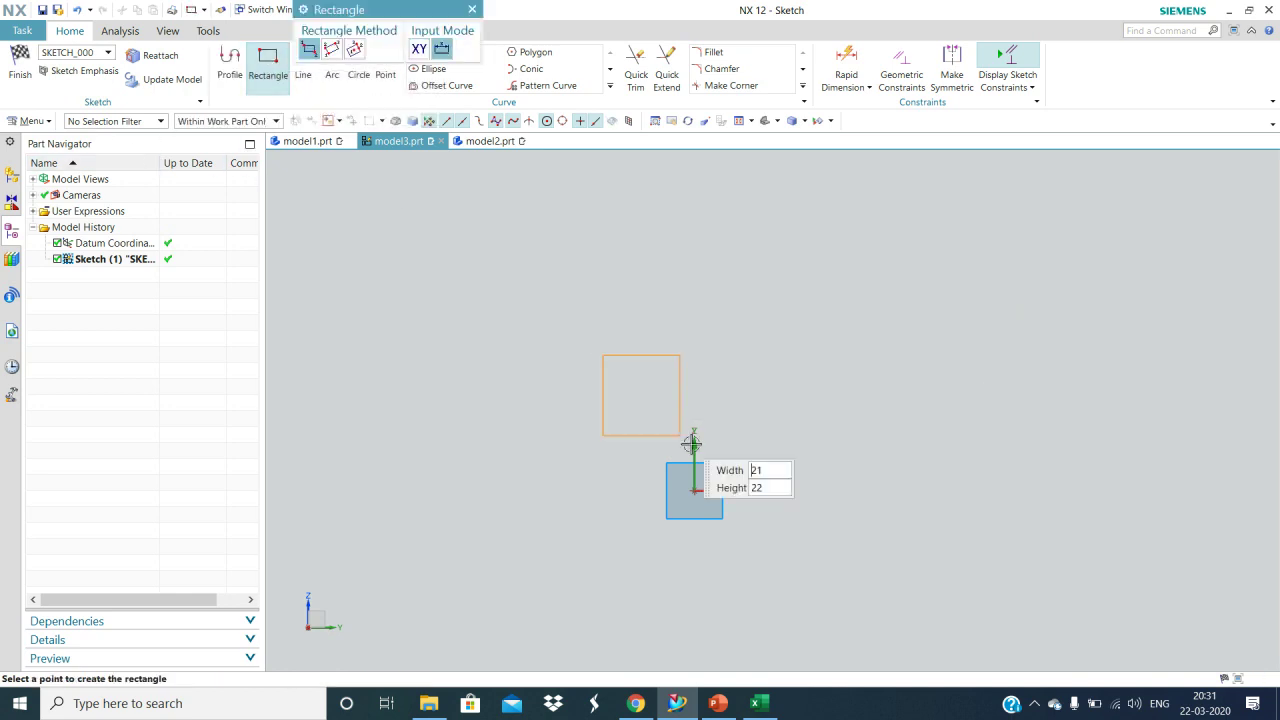
{"action": "left_click", "coordinate": [770, 483]}
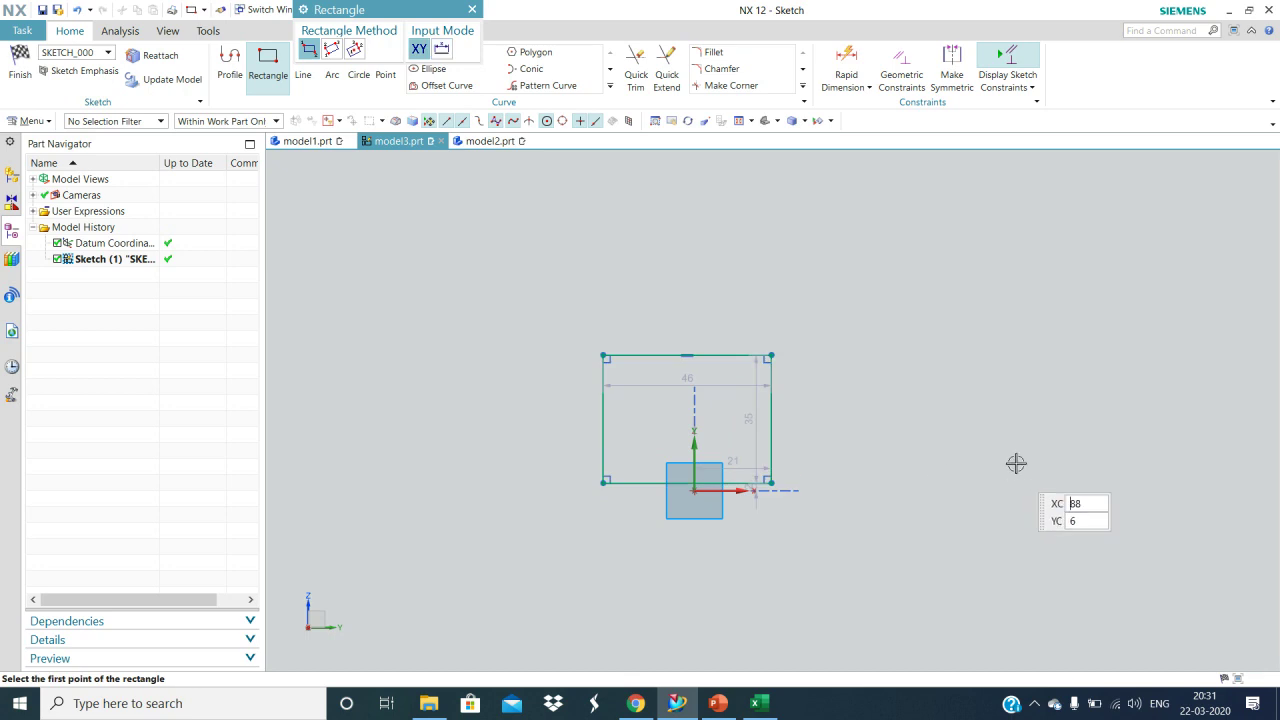
{"action": "key", "text": "Escape"}
Step: Move the width dimension above the rectangle and set it to 24 mm
{"action": "left_click_drag", "start_coordinate": [734, 374], "coordinate": [686, 271]}
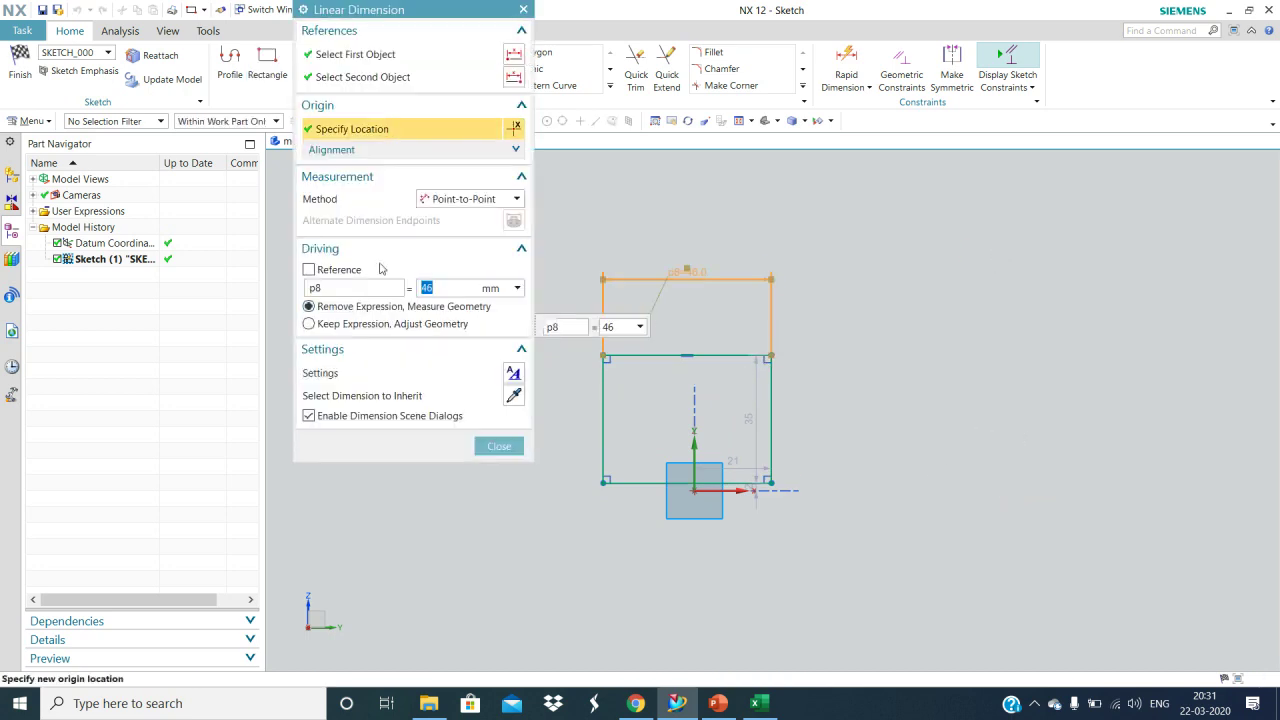
{"action": "key", "text": "Return"}
{"action": "left_click", "coordinate": [499, 446]}
Step: Set the distance from the vertical axis to the rectangle's right edge to 12 mm
{"action": "scroll", "coordinate": [816, 420], "scroll_direction": "up", "scroll_amount": 4}
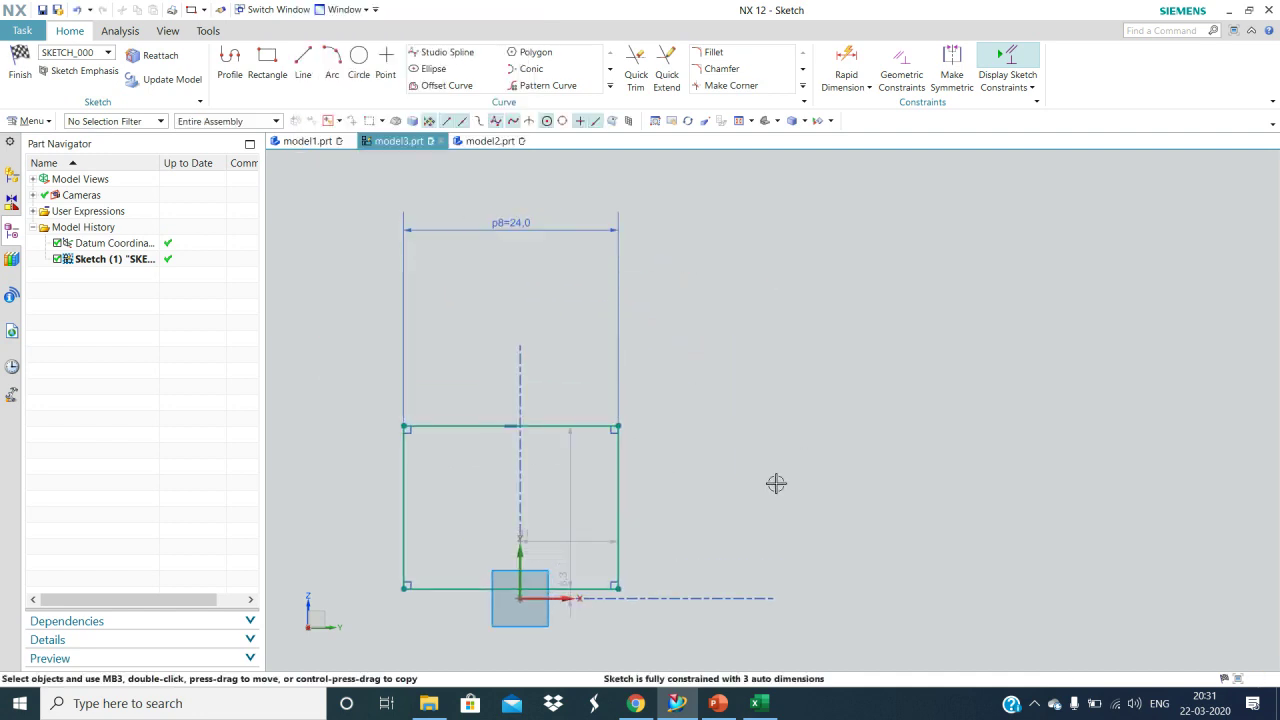
{"action": "middle_click_drag", "start_coordinate": [738, 530], "coordinate": [834, 449], "text": "shift"}
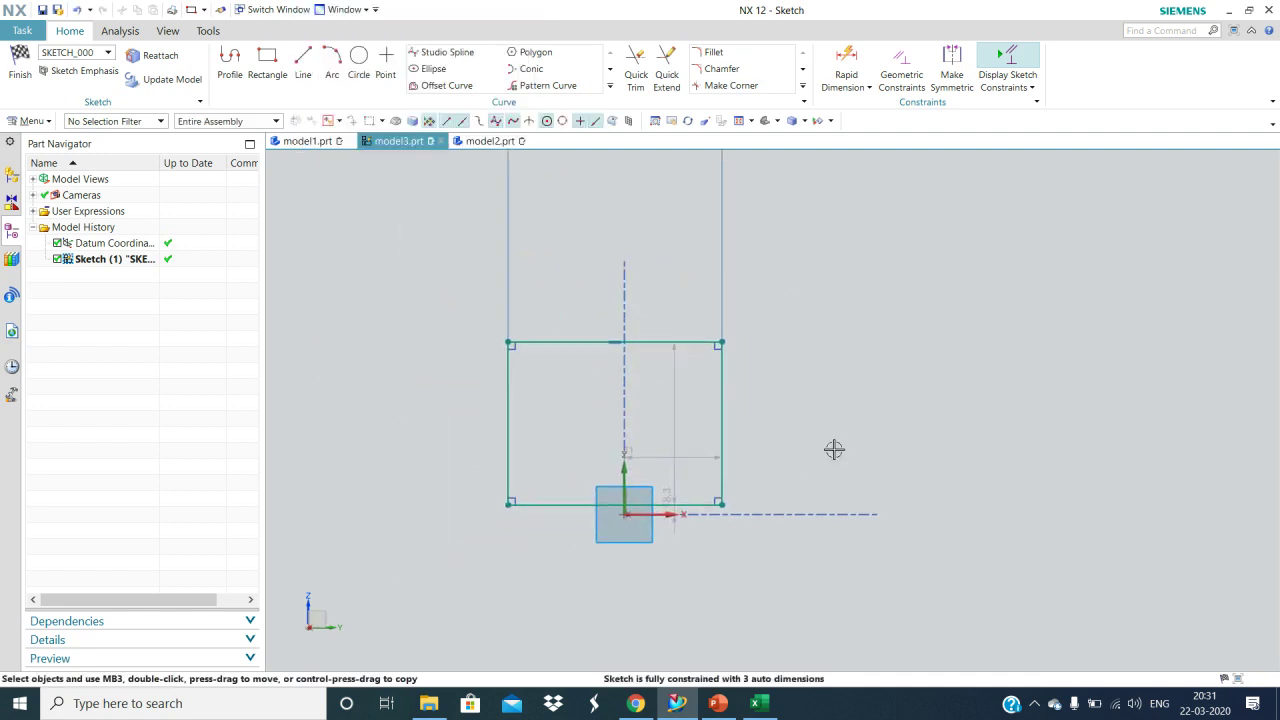
{"action": "double_click", "coordinate": [694, 452]}
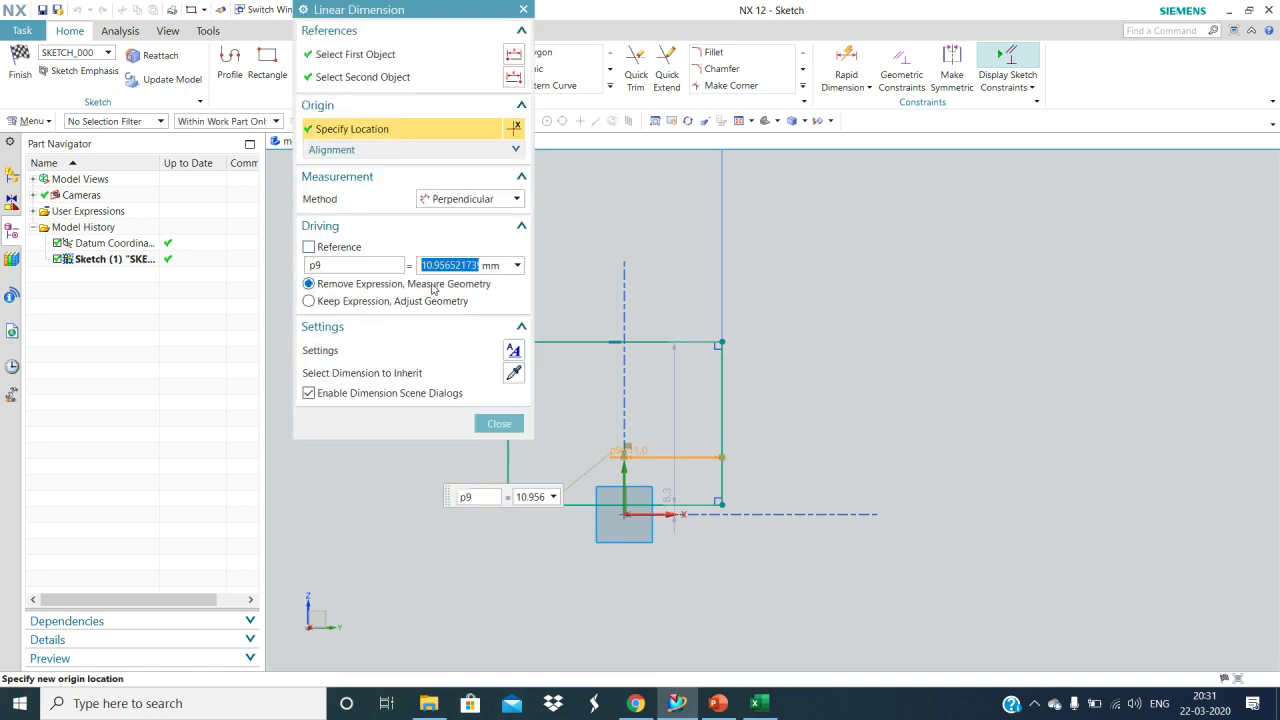
{"action": "type", "text": "12"}
{"action": "key", "text": "Return"}
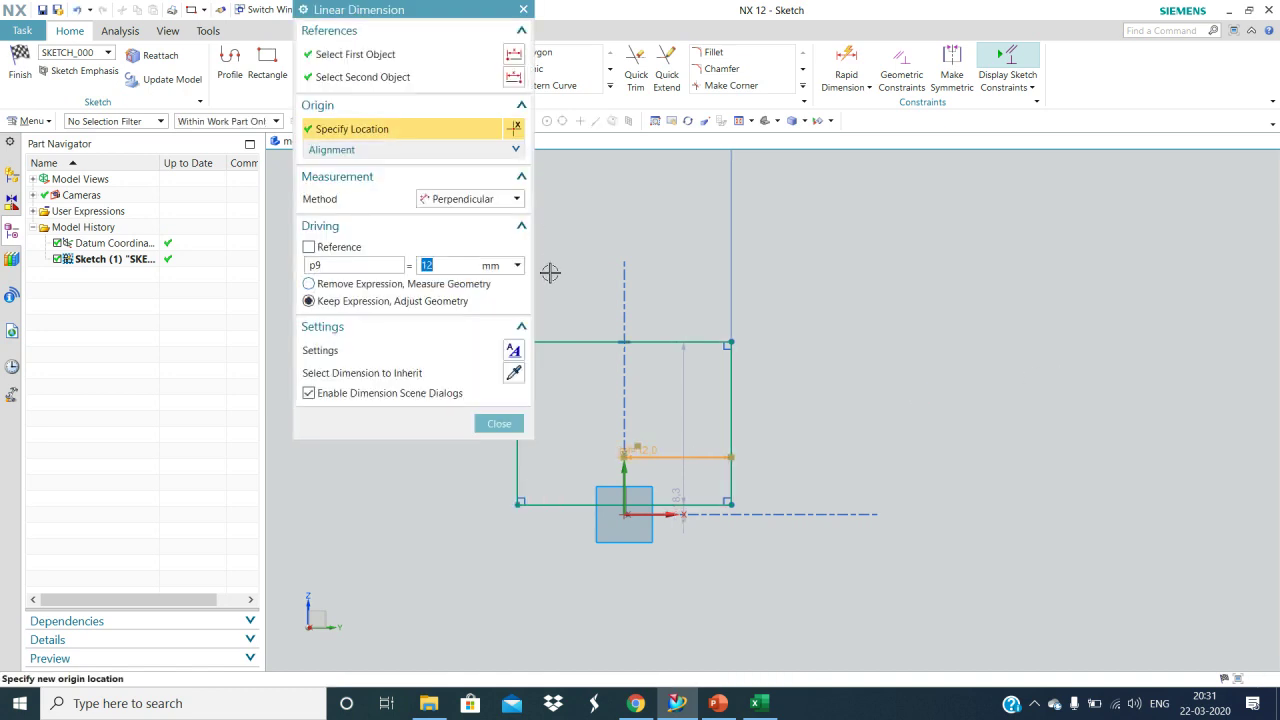
{"action": "left_click", "coordinate": [499, 423]}
Step: Set the distance between the horizontal axis and the rectangle's bottom edge to 0 mm
{"action": "double_click", "coordinate": [684, 528]}
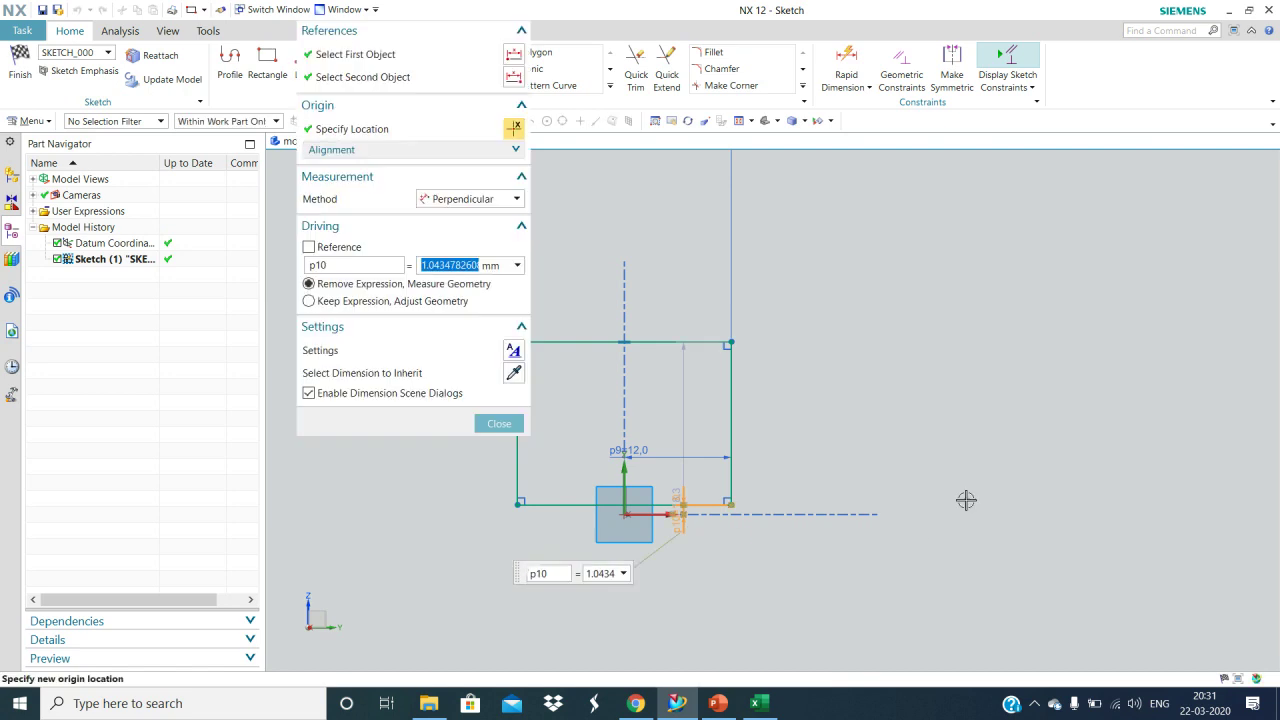
{"action": "left_click", "coordinate": [421, 306]}
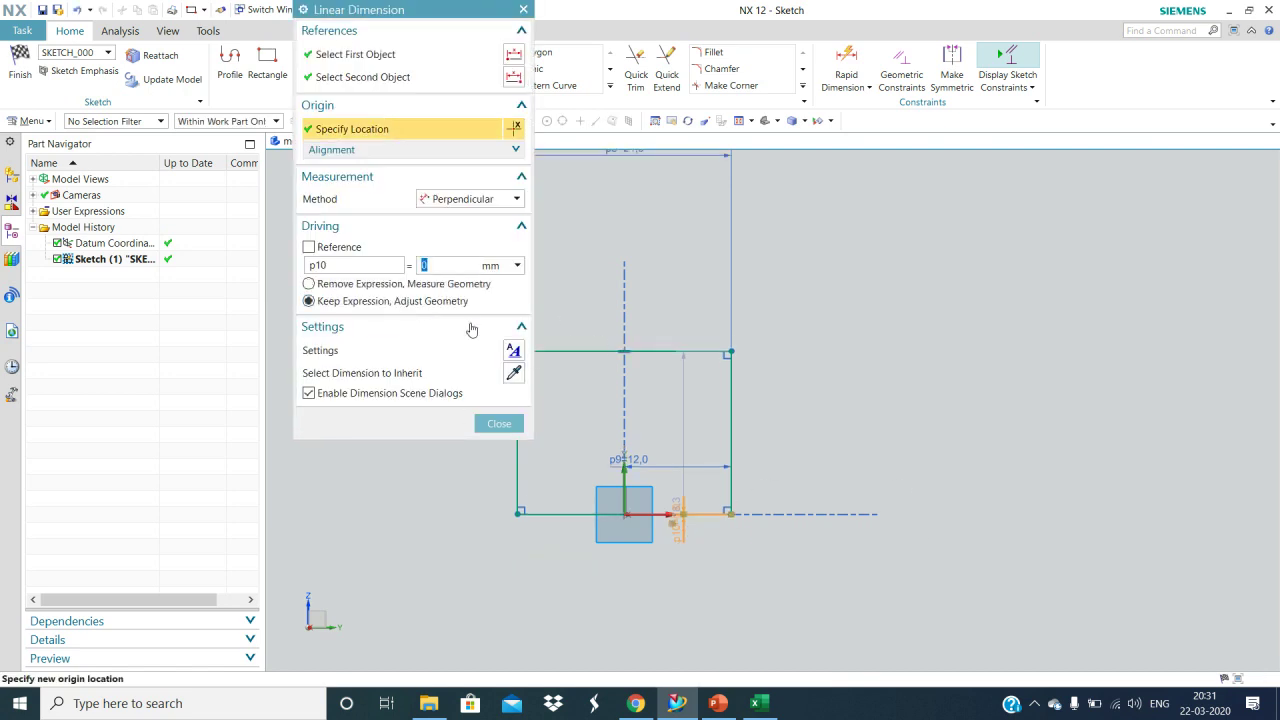
{"action": "left_click", "coordinate": [499, 423]}
Step: Move the 12 mm dimension above the rectangle and set the rectangle's height to 22 mm
{"action": "left_click_drag", "start_coordinate": [638, 459], "coordinate": [691, 269]}
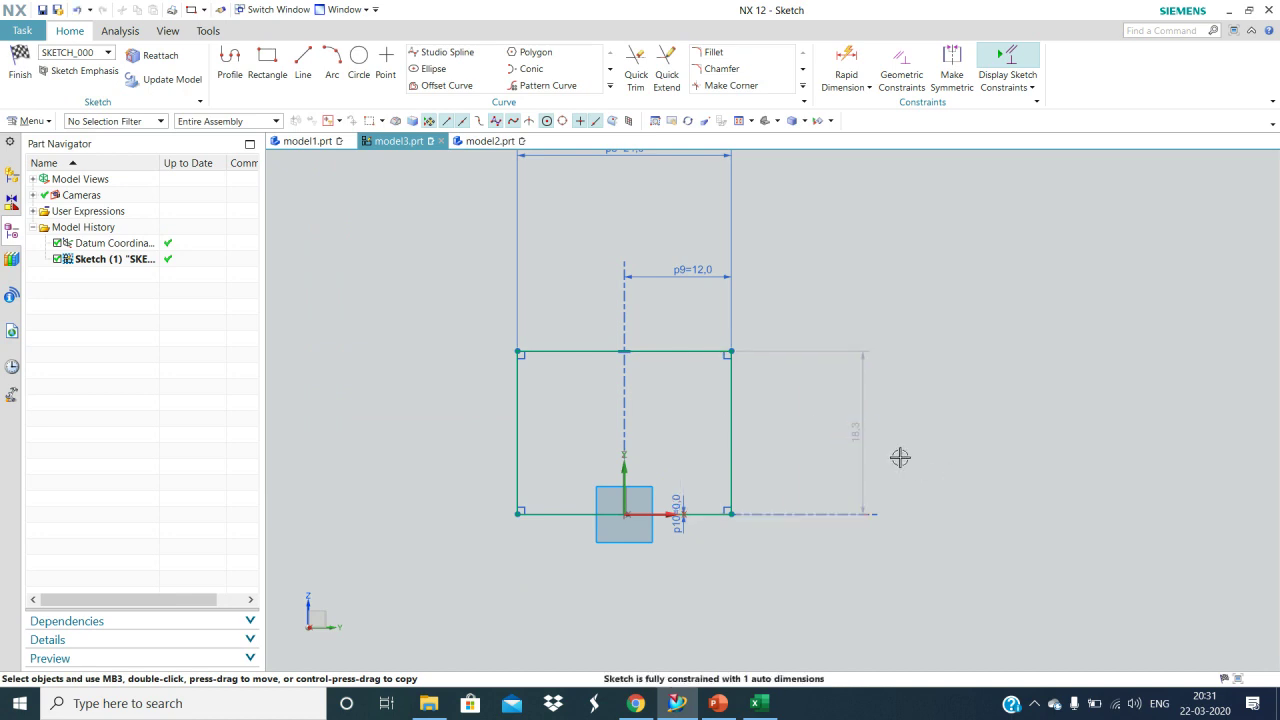
{"action": "double_click", "coordinate": [853, 428]}
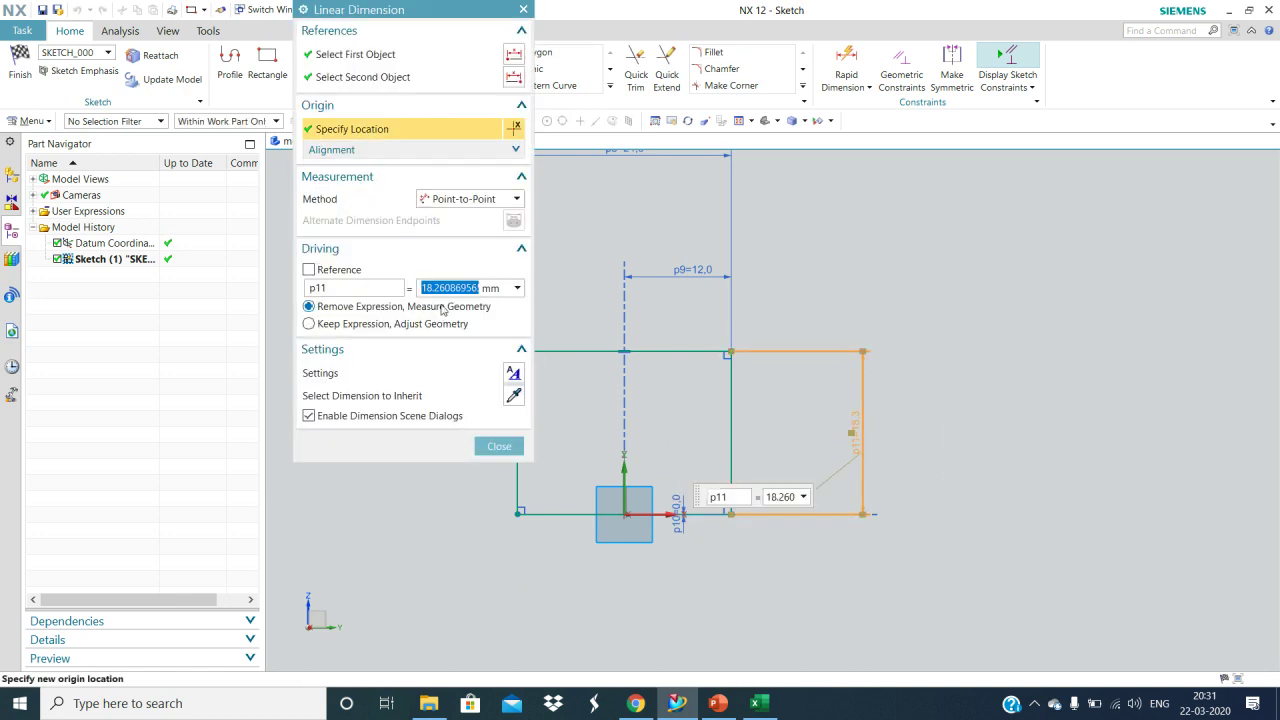
{"action": "type", "text": "22"}
{"action": "left_click", "coordinate": [309, 324]}
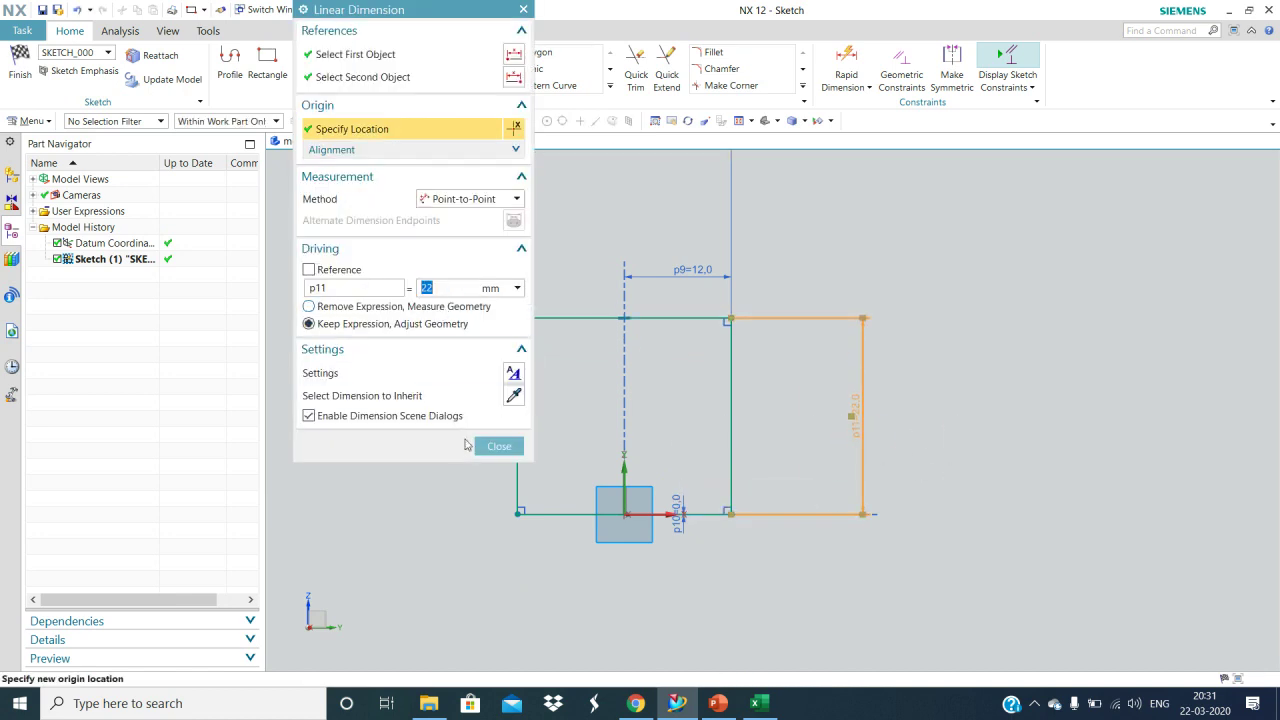
{"action": "left_click", "coordinate": [499, 446]}
Step: Finish the rectangle sketch and return to the modeling environment
{"action": "scroll", "coordinate": [848, 430], "scroll_direction": "up", "scroll_amount": 2}
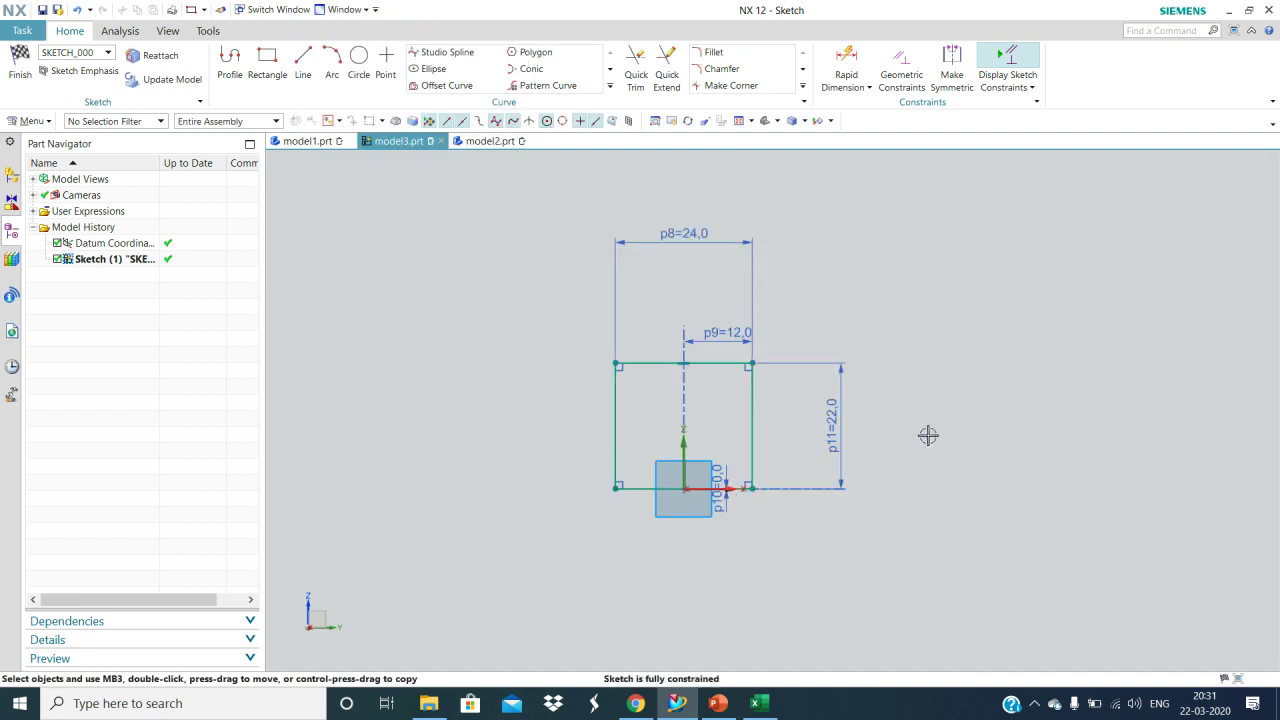
{"action": "middle_click_drag", "start_coordinate": [836, 430], "coordinate": [835, 500], "text": "shift"}
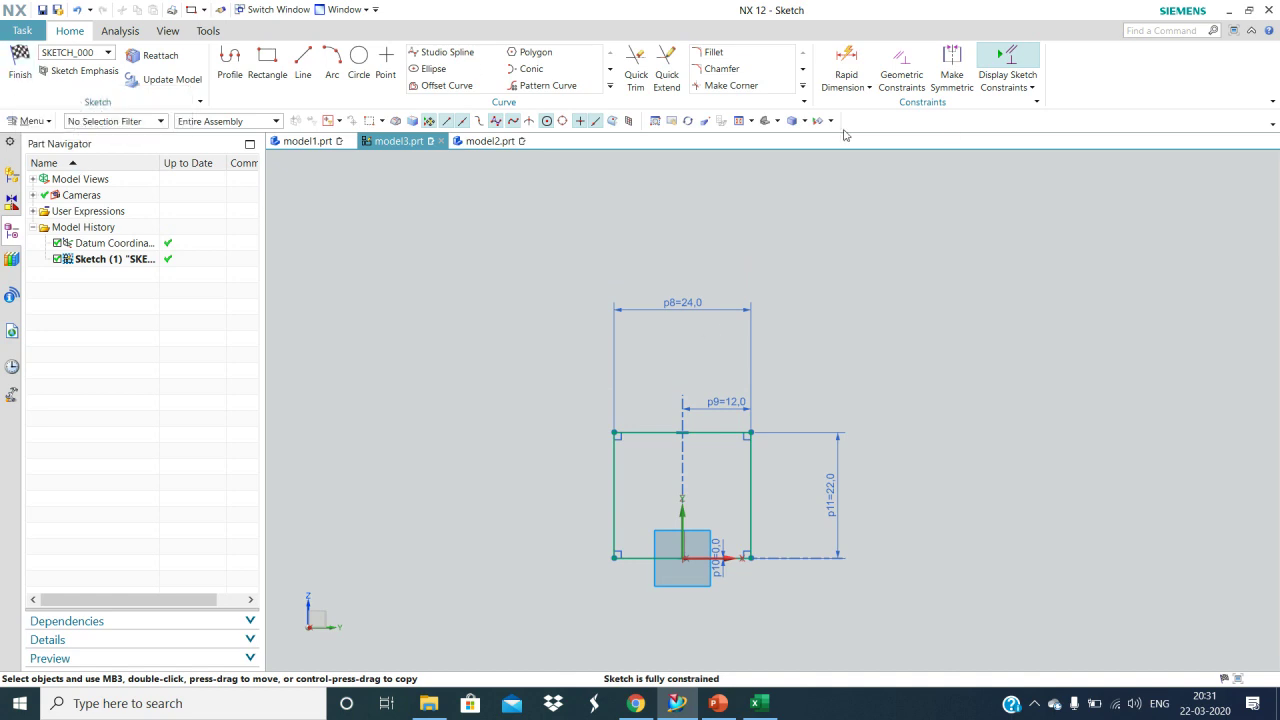
{"action": "left_click", "coordinate": [28, 70]}
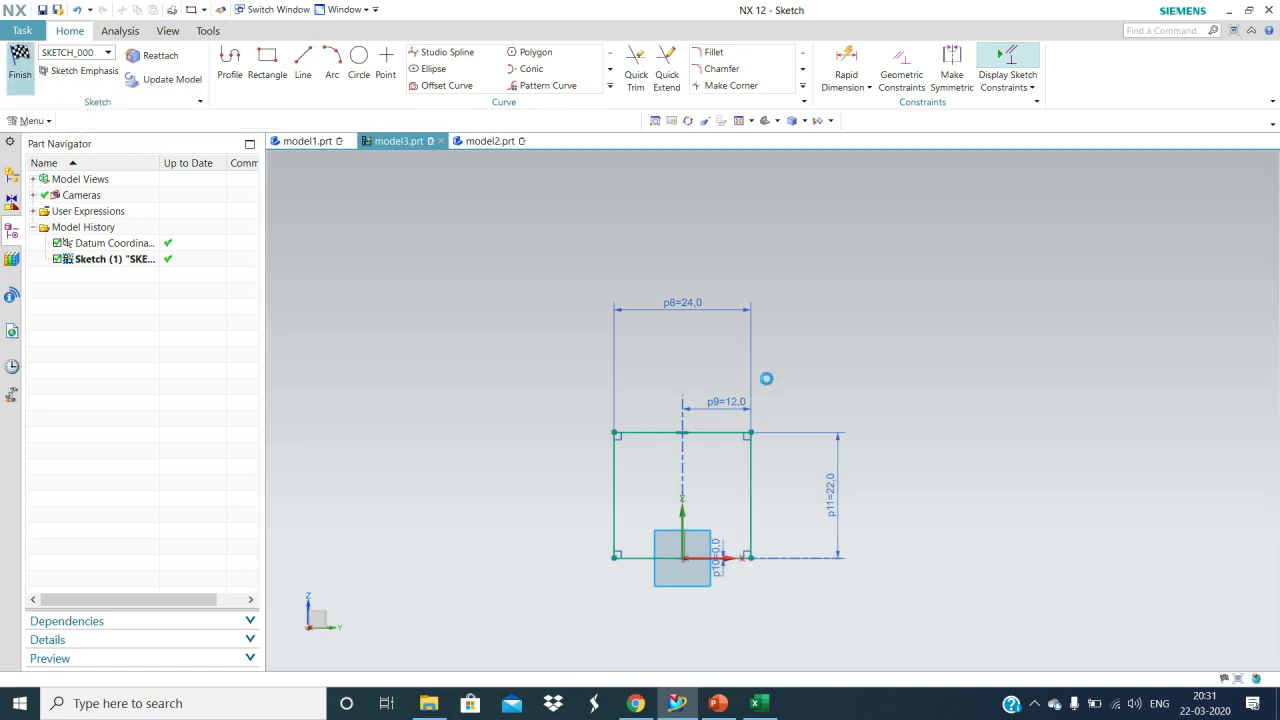
{"action": "mouse_move", "coordinate": [965, 495]}
{"action": "middle_mouse_down"}
{"action": "mouse_move", "coordinate": [906, 389]}
{"action": "mouse_move", "coordinate": [937, 414]}
{"action": "mouse_move", "coordinate": [872, 497]}
{"action": "middle_mouse_up"}
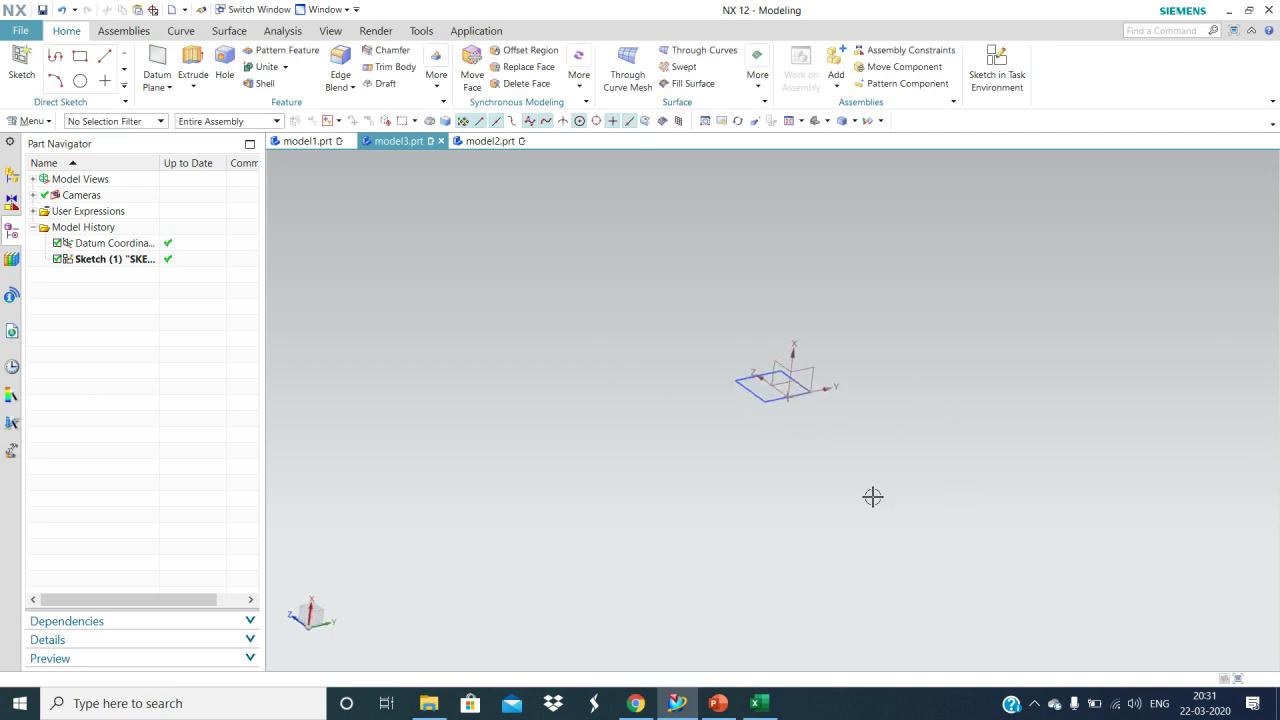
Step: Switch to the DOG HOUSE presentation in PowerPoint, review the design points on slide 2, and return to NX
{"action": "left_click", "coordinate": [724, 706]}
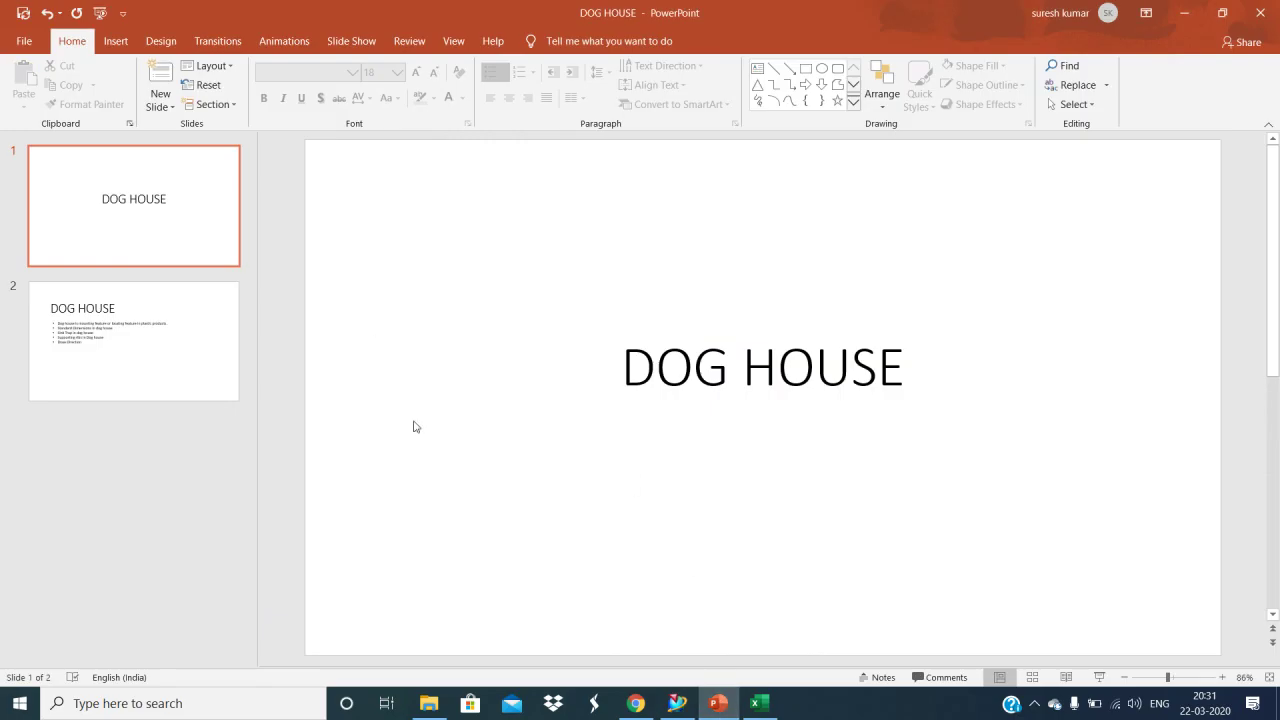
{"action": "left_click", "coordinate": [130, 368]}
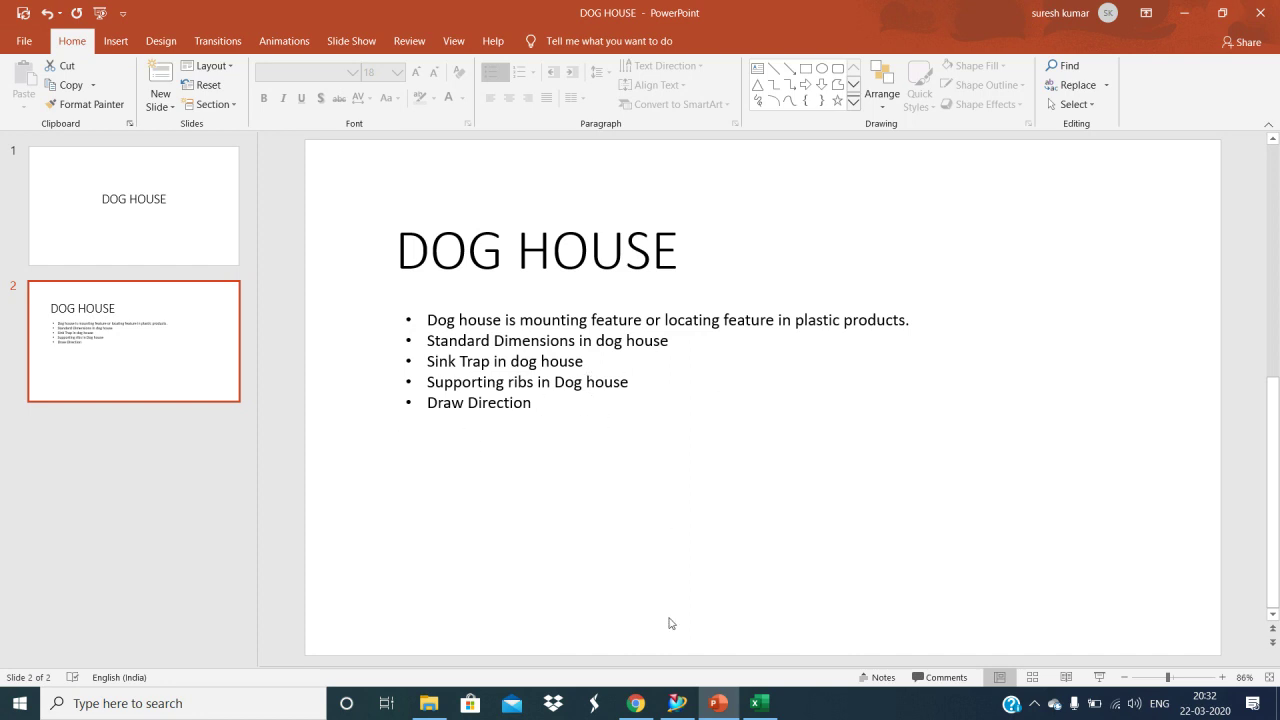
{"action": "left_click", "coordinate": [727, 707]}
Step: Extrude the rectangle sketch from 0 to 35 mm as a solid body
{"action": "scroll", "coordinate": [895, 353], "scroll_direction": "up", "scroll_amount": 3}
{"action": "mouse_move", "coordinate": [895, 353]}
{"action": "middle_mouse_down"}
{"action": "mouse_move", "coordinate": [877, 340]}
{"action": "mouse_move", "coordinate": [864, 395]}
{"action": "mouse_move", "coordinate": [868, 384]}
{"action": "middle_mouse_up"}
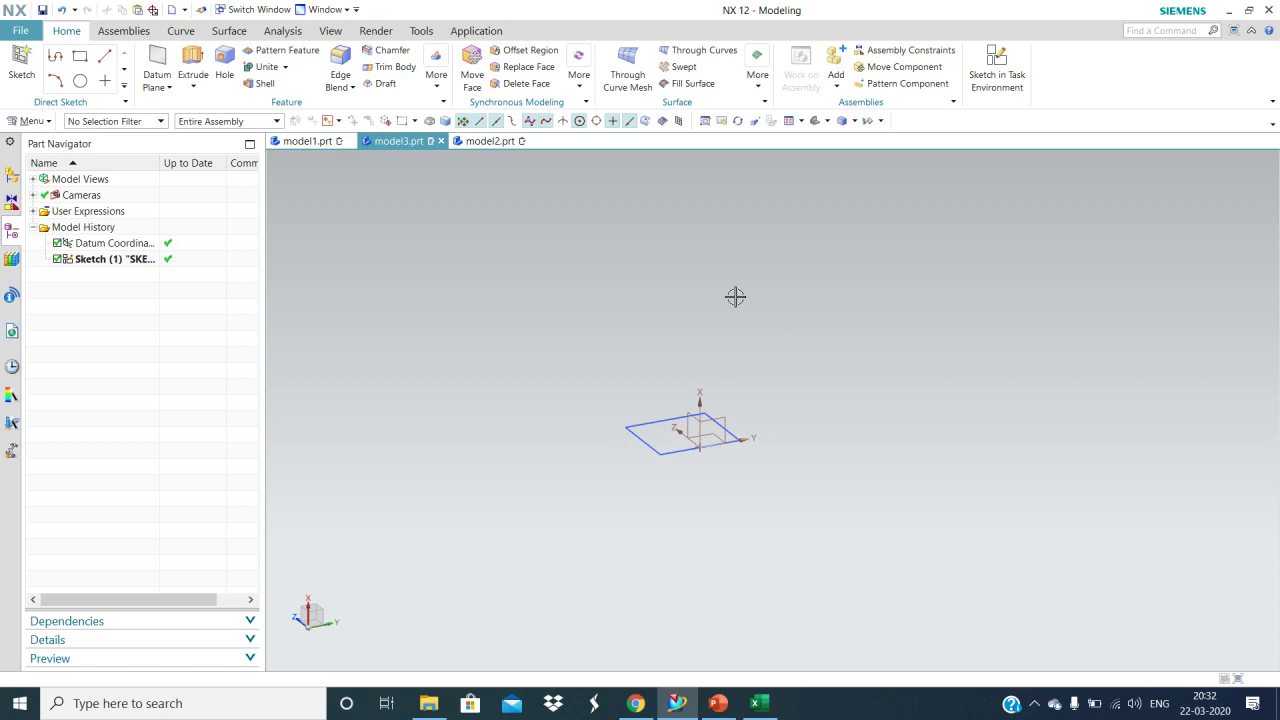
{"action": "left_click", "coordinate": [193, 65]}
{"action": "left_click", "coordinate": [631, 437]}
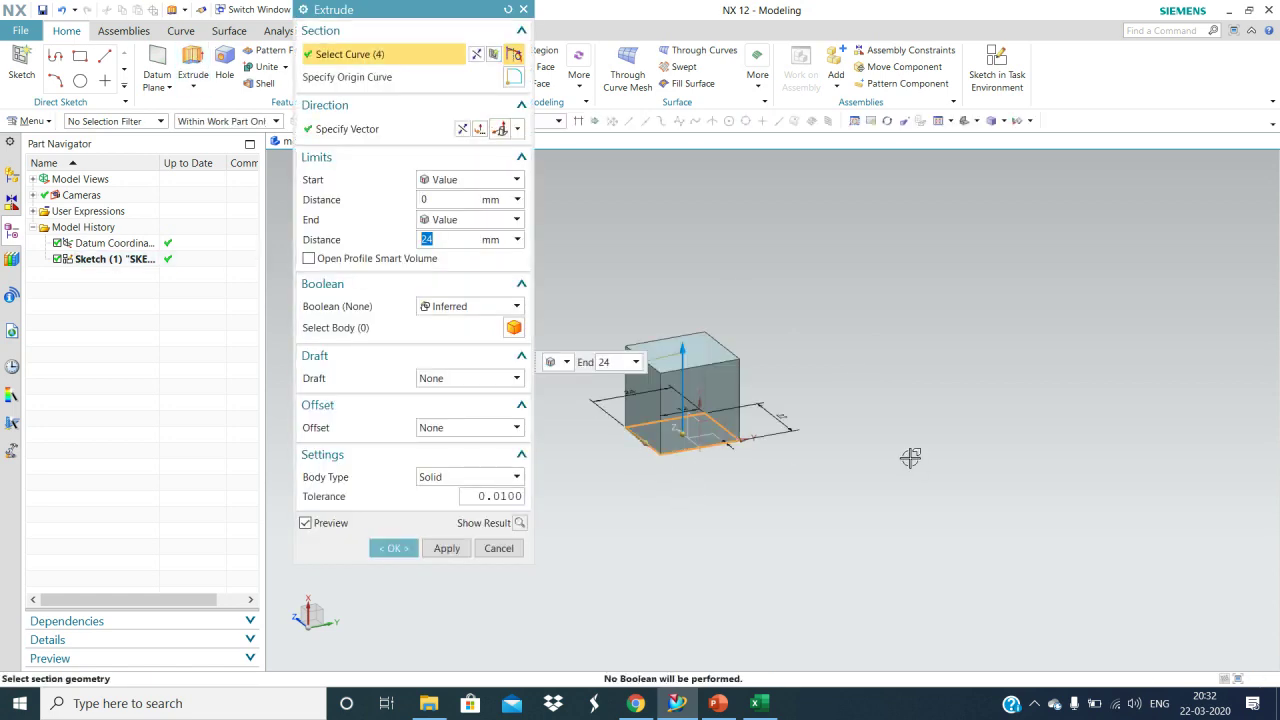
{"action": "double_click", "coordinate": [443, 238]}
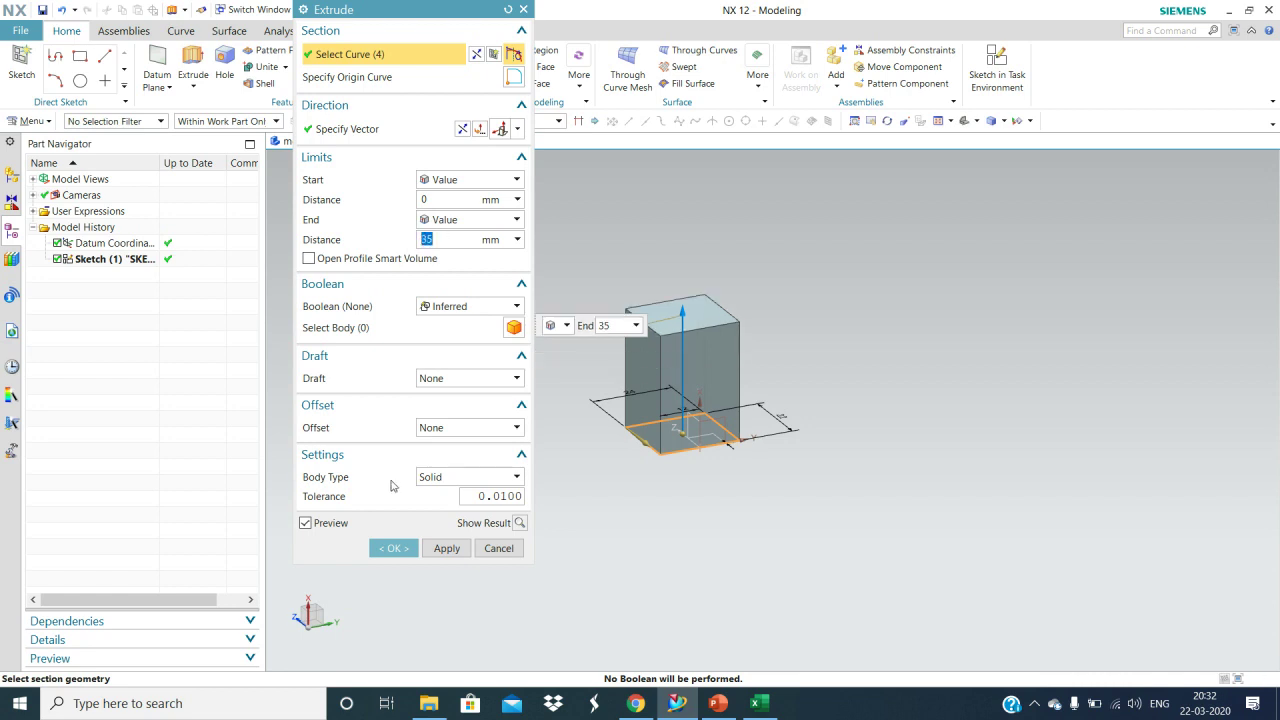
{"action": "left_click", "coordinate": [390, 548]}
Step: Start a face draft on the block along the Z direction, using the front face on the sketch's Y axis as the stationary face
{"action": "middle_click_drag", "start_coordinate": [691, 534], "coordinate": [711, 583]}
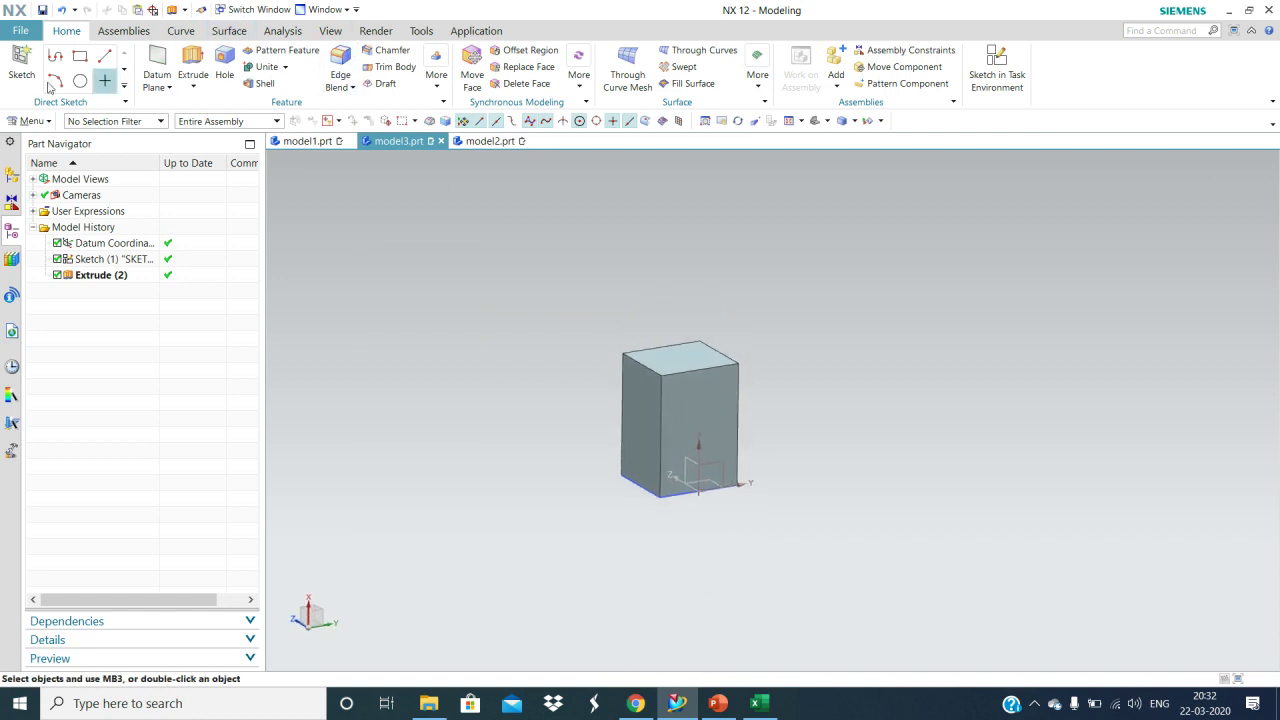
{"action": "left_click", "coordinate": [383, 83]}
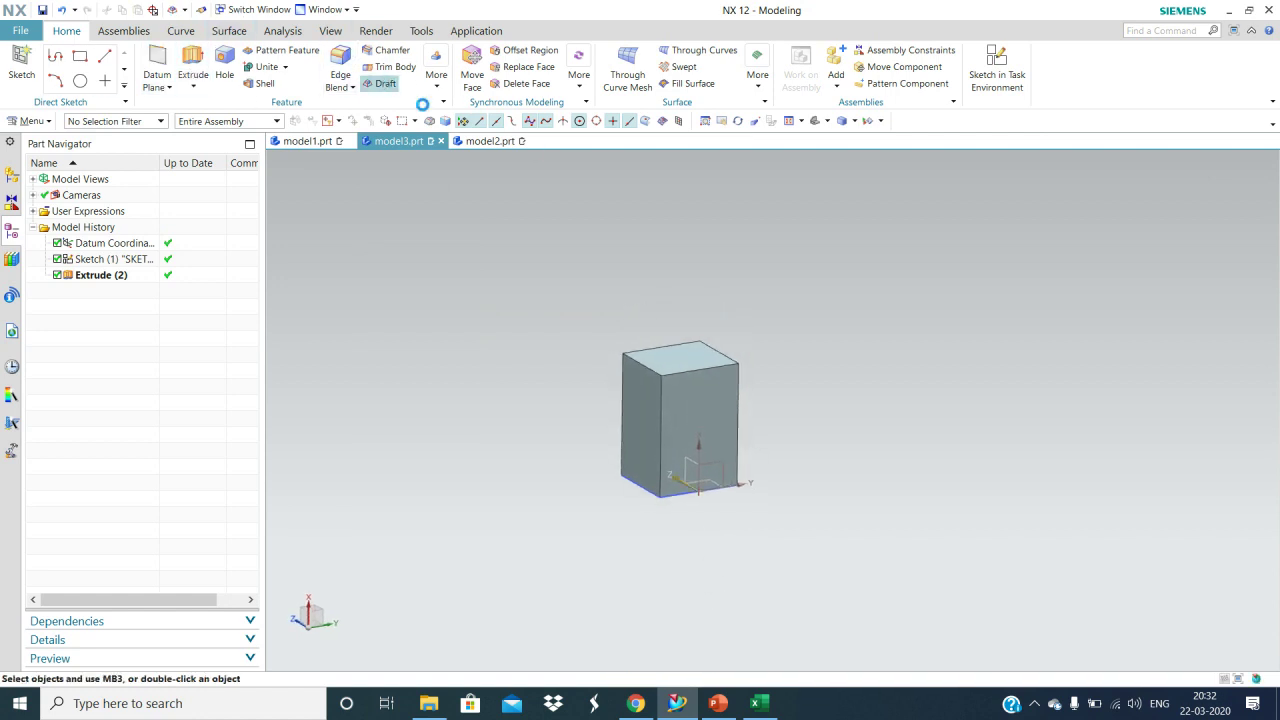
{"action": "middle_click_drag", "start_coordinate": [737, 302], "coordinate": [649, 271]}
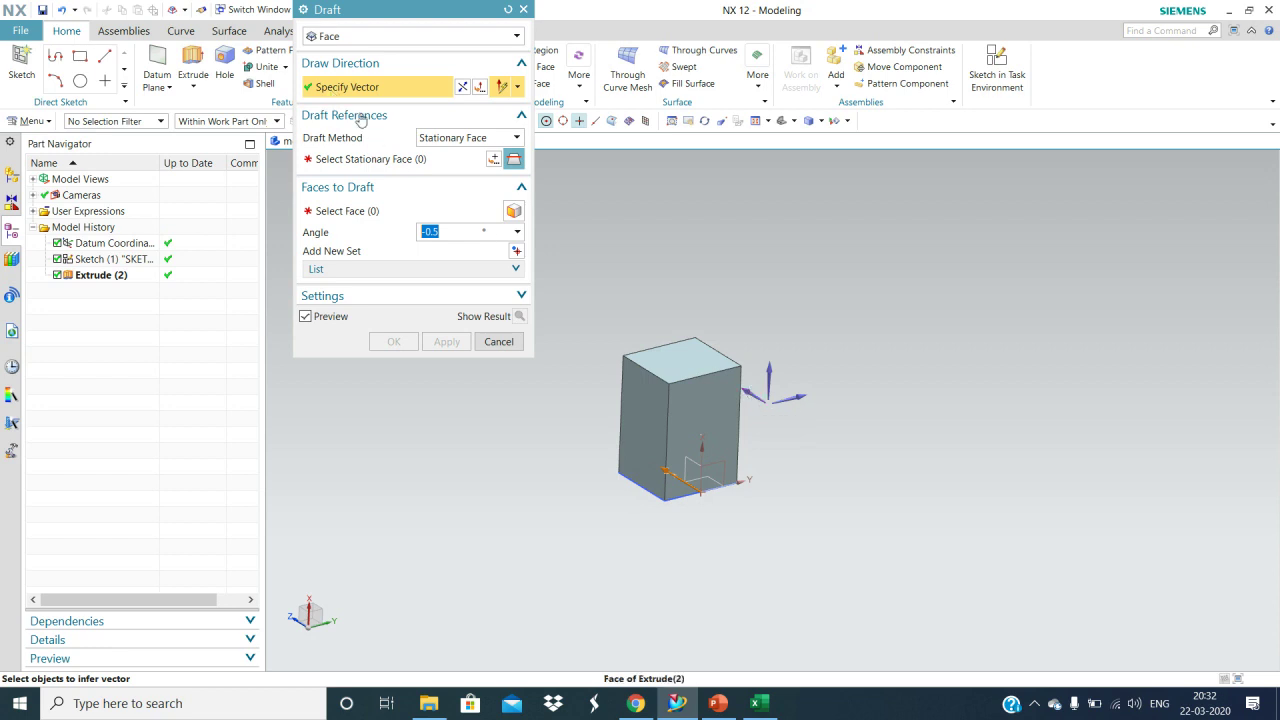
{"action": "left_click", "coordinate": [758, 388]}
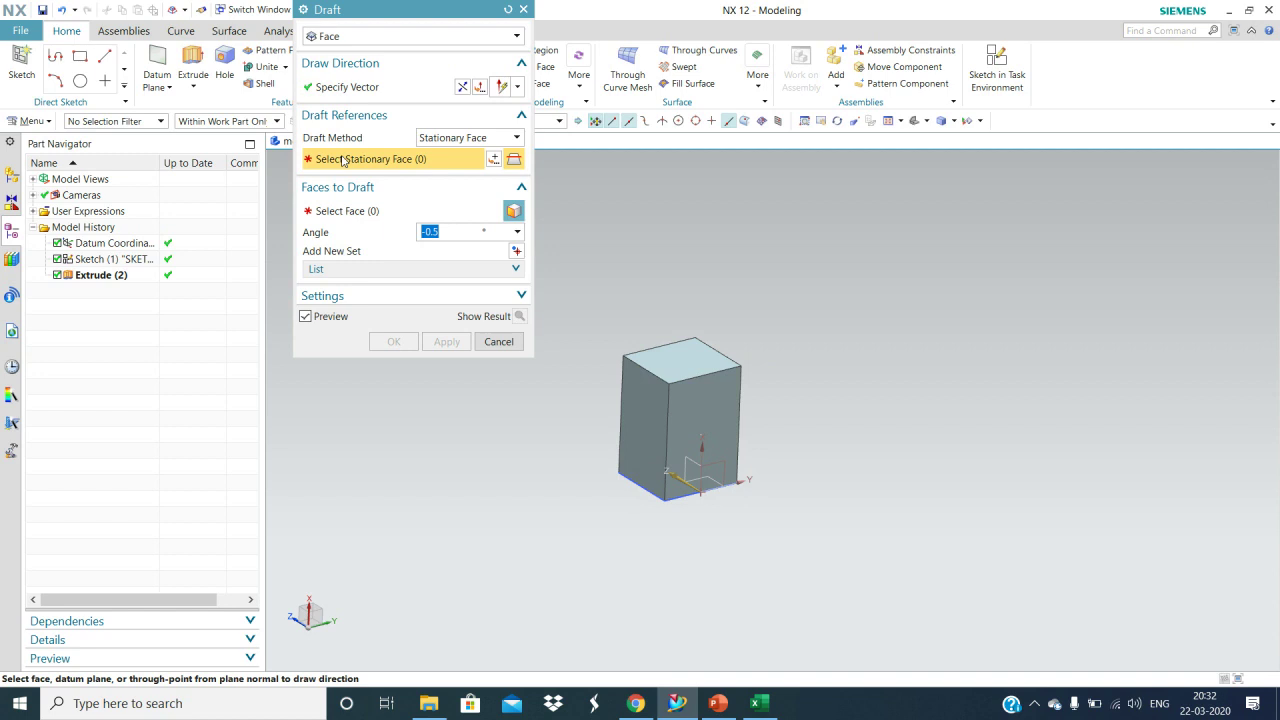
{"action": "left_click", "coordinate": [740, 414]}
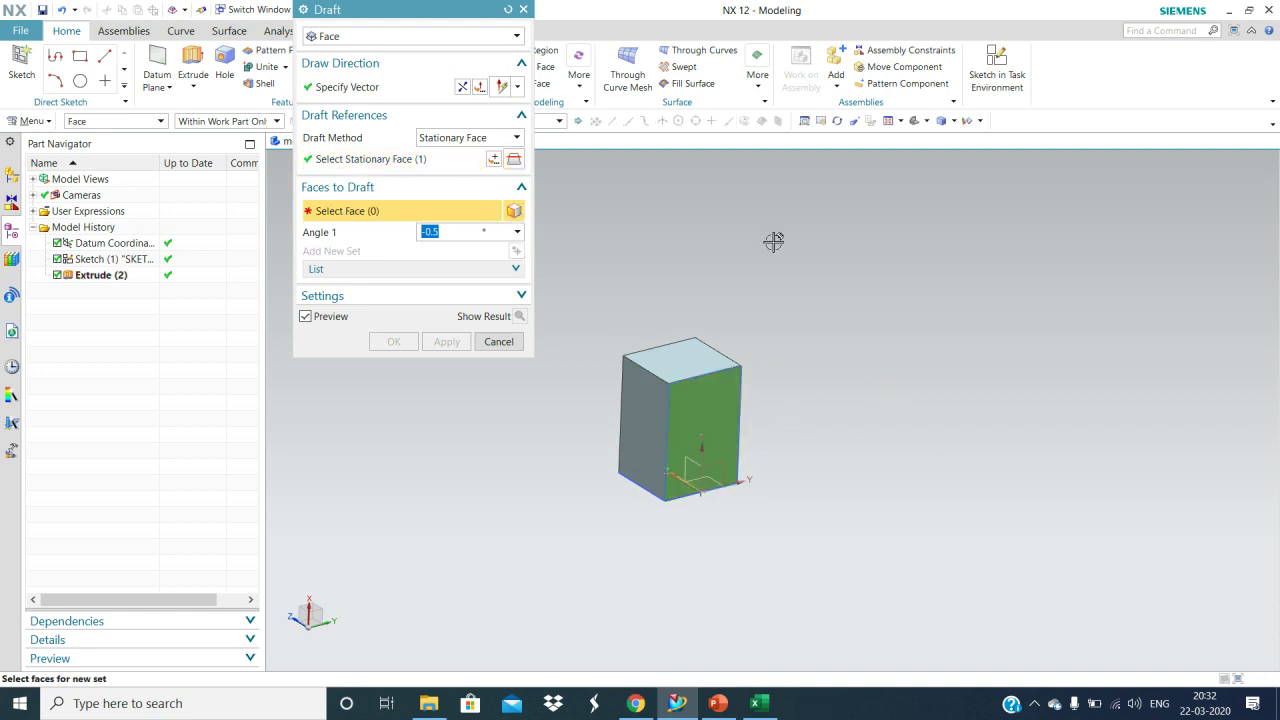
Step: Apply a 3° draft to the block's two opposite side faces adjoining the stationary face
{"action": "middle_click_drag", "start_coordinate": [822, 362], "coordinate": [816, 352]}
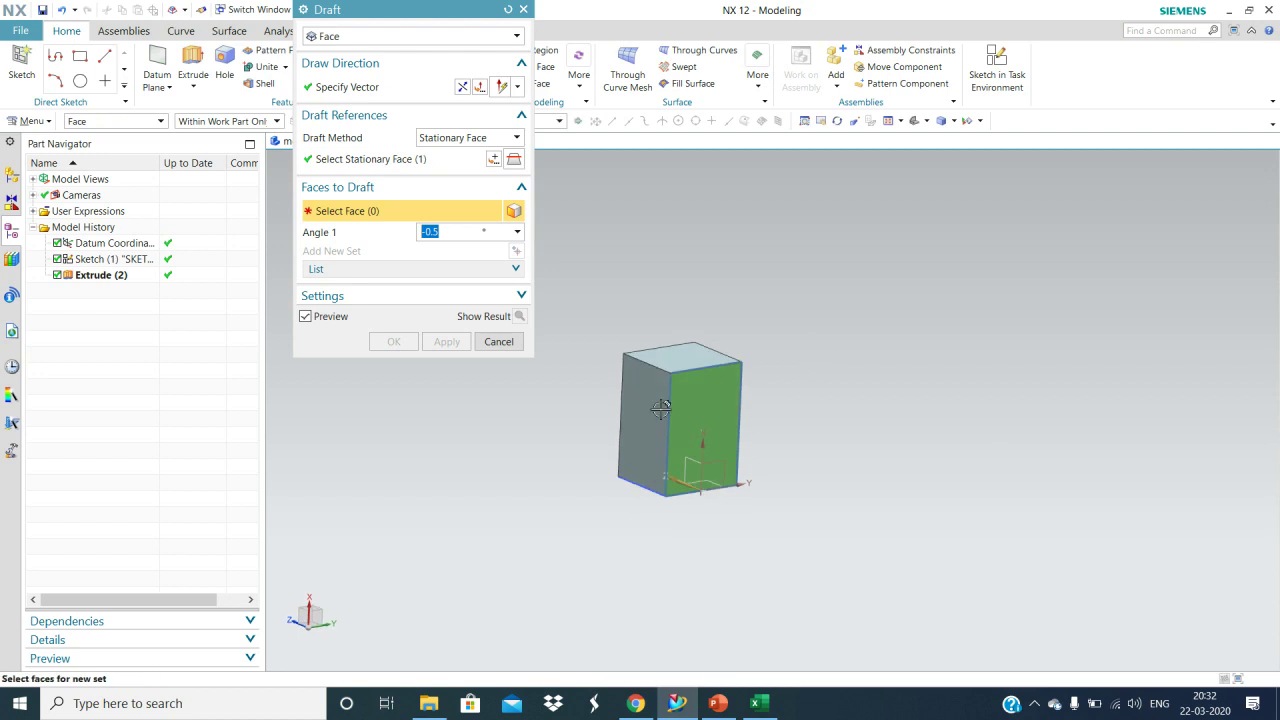
{"action": "left_click", "coordinate": [678, 400]}
{"action": "middle_click_drag", "start_coordinate": [911, 466], "coordinate": [843, 477]}
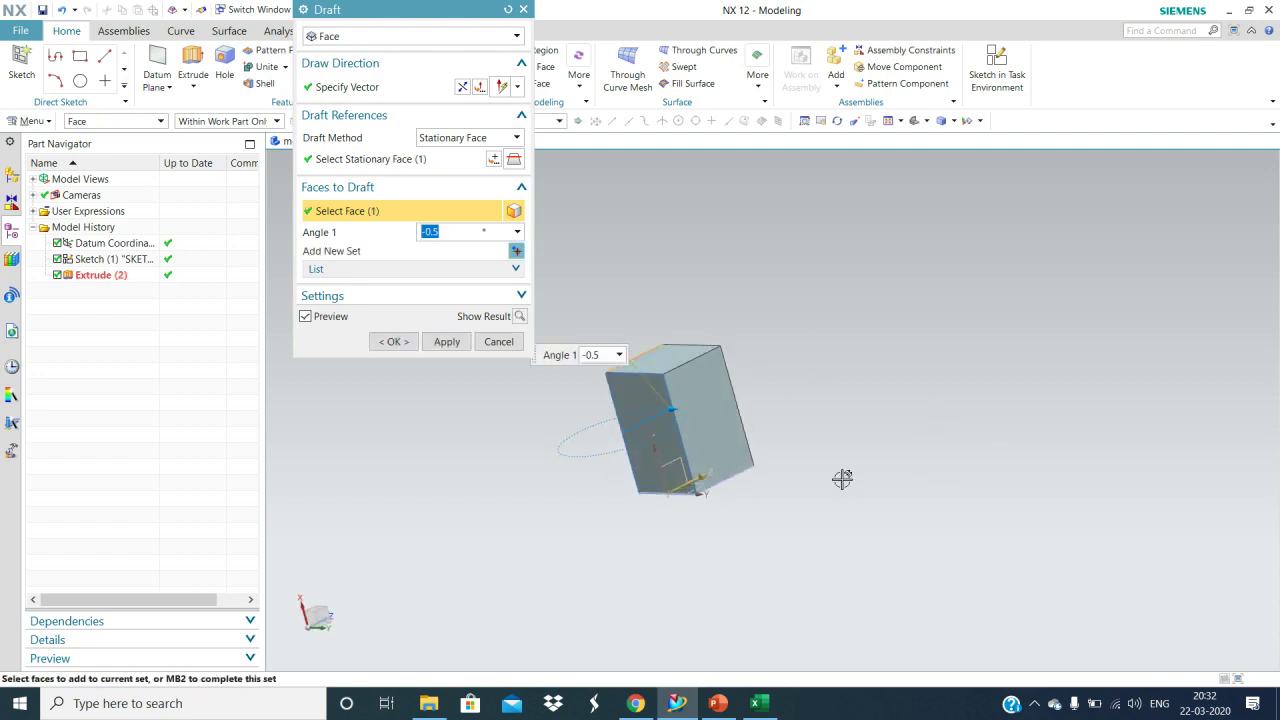
{"action": "left_click", "coordinate": [726, 406]}
{"action": "middle_click_drag", "start_coordinate": [733, 572], "coordinate": [795, 545]}
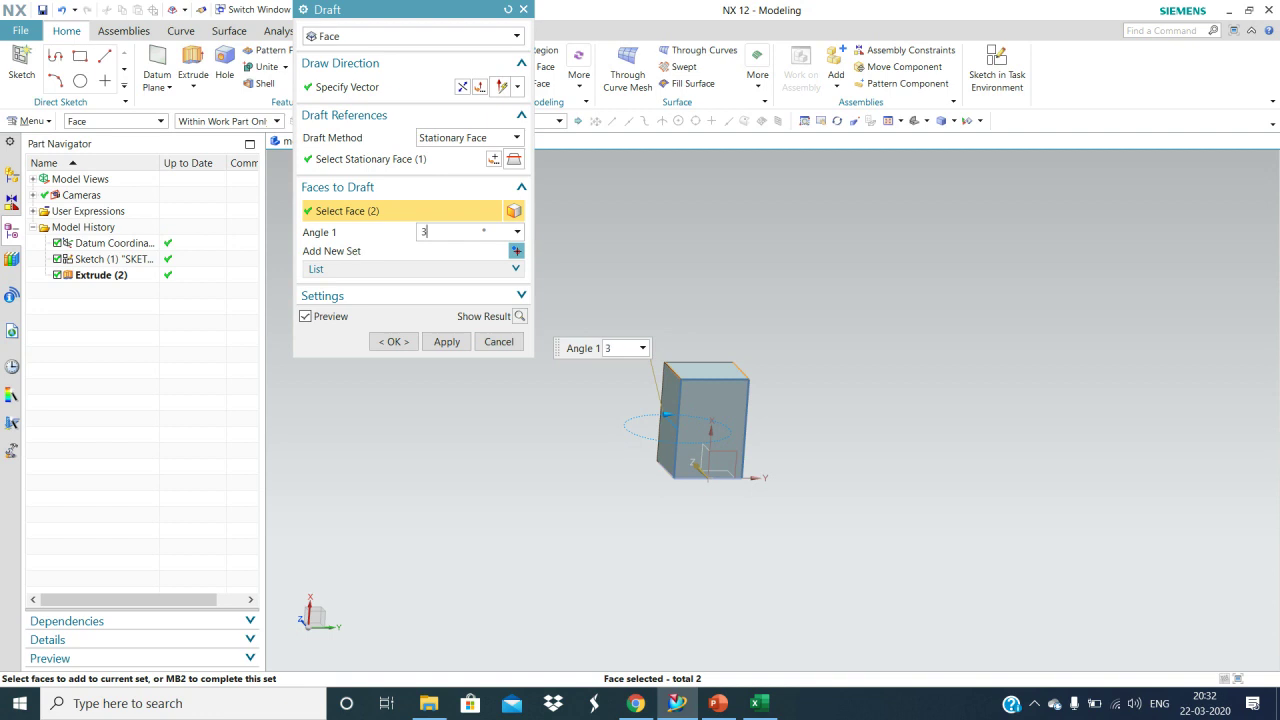
{"action": "key", "text": "Return"}
{"action": "left_click", "coordinate": [390, 342]}
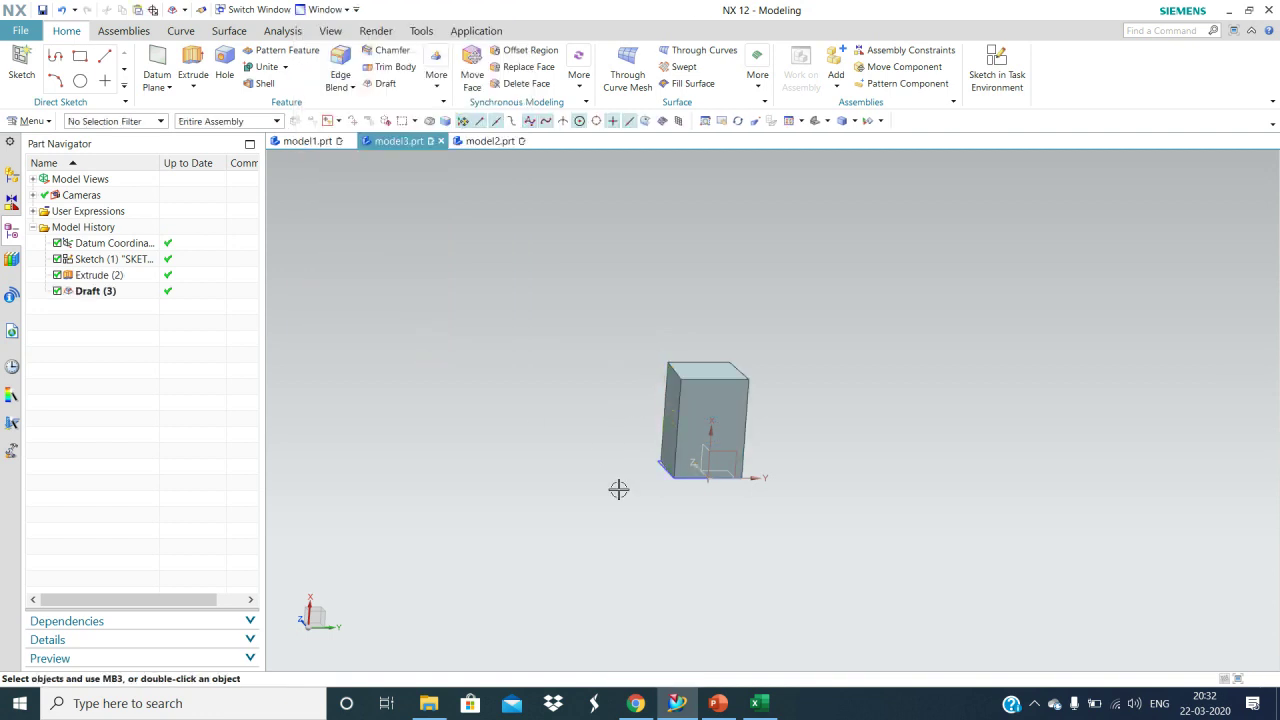
Step: Start a second face draft with the vertical X axis as draw direction and the block's bottom face as the stationary face
{"action": "middle_click_drag", "start_coordinate": [674, 549], "coordinate": [723, 526]}
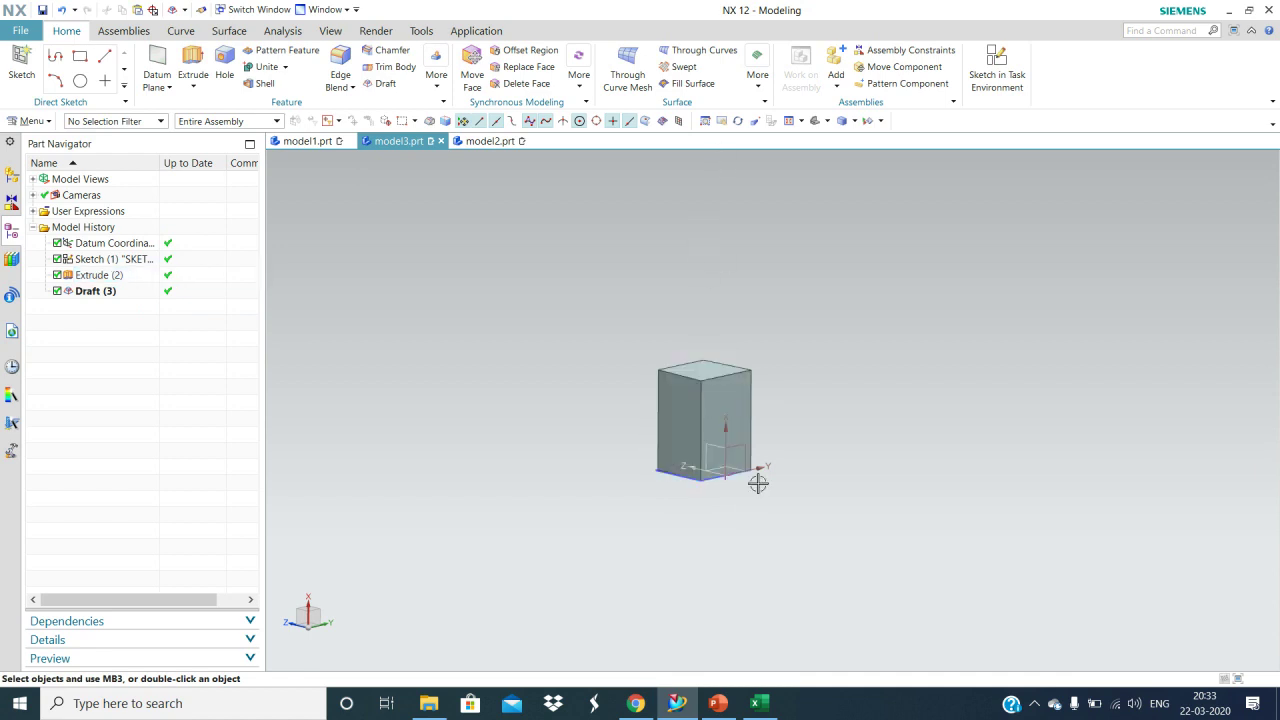
{"action": "left_click", "coordinate": [384, 86]}
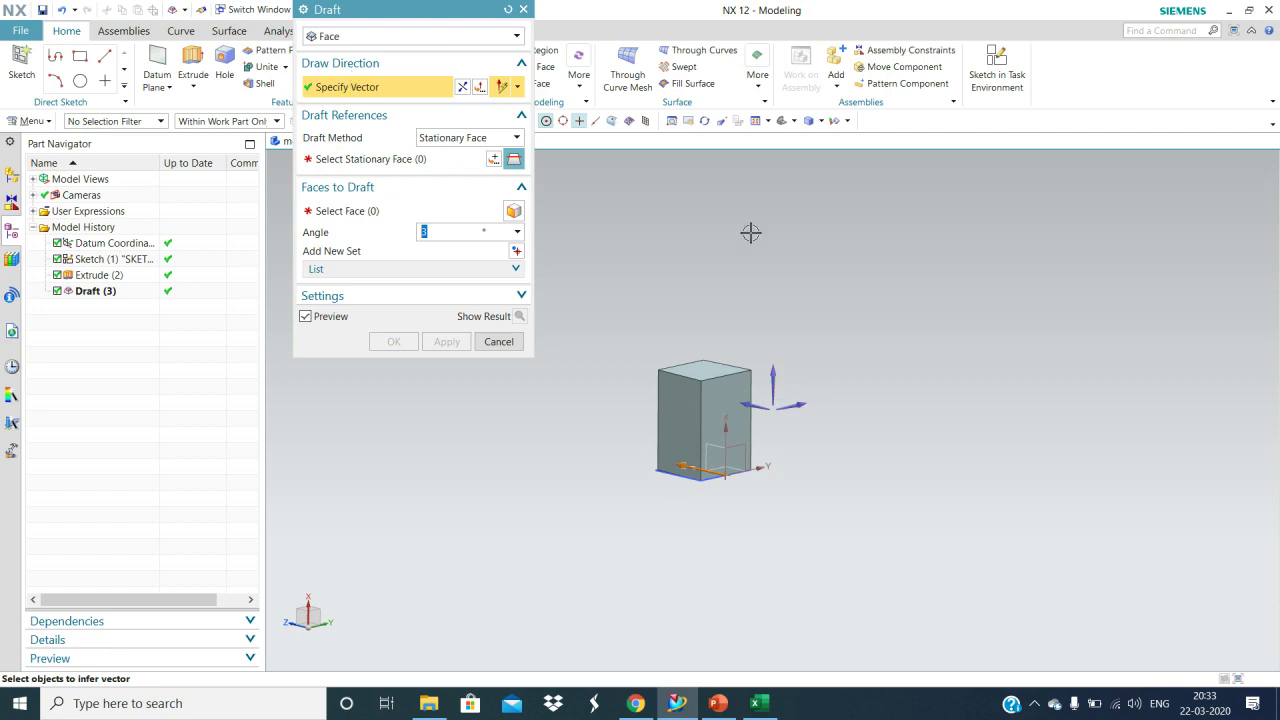
{"action": "middle_click", "coordinate": [775, 371]}
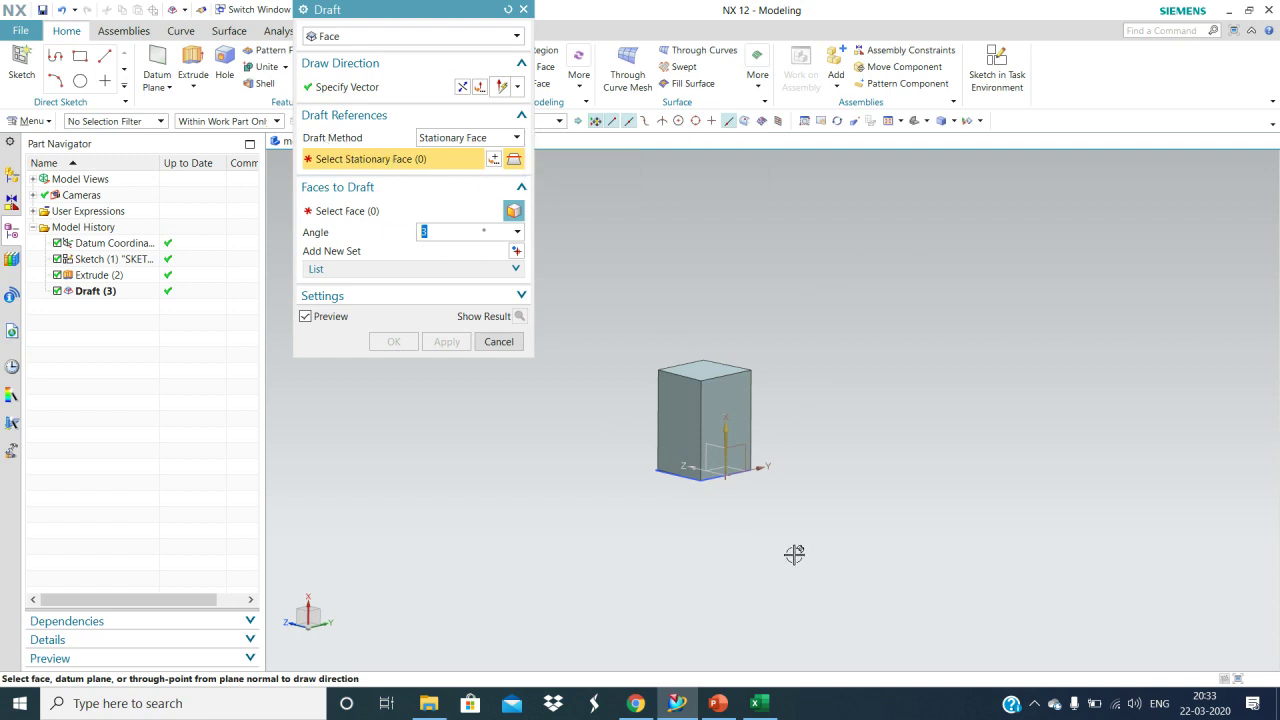
{"action": "middle_click_drag", "start_coordinate": [798, 549], "coordinate": [806, 489]}
{"action": "left_click", "coordinate": [700, 462]}
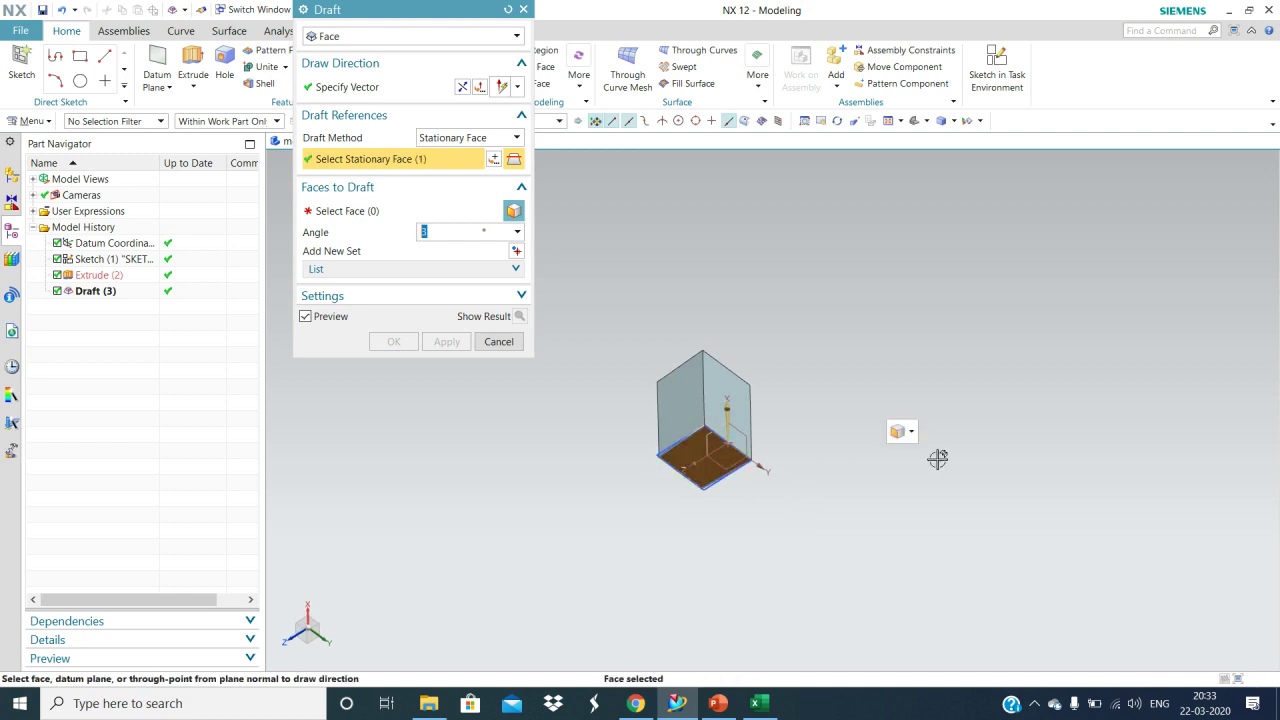
{"action": "middle_click_drag", "start_coordinate": [794, 354], "coordinate": [814, 426]}
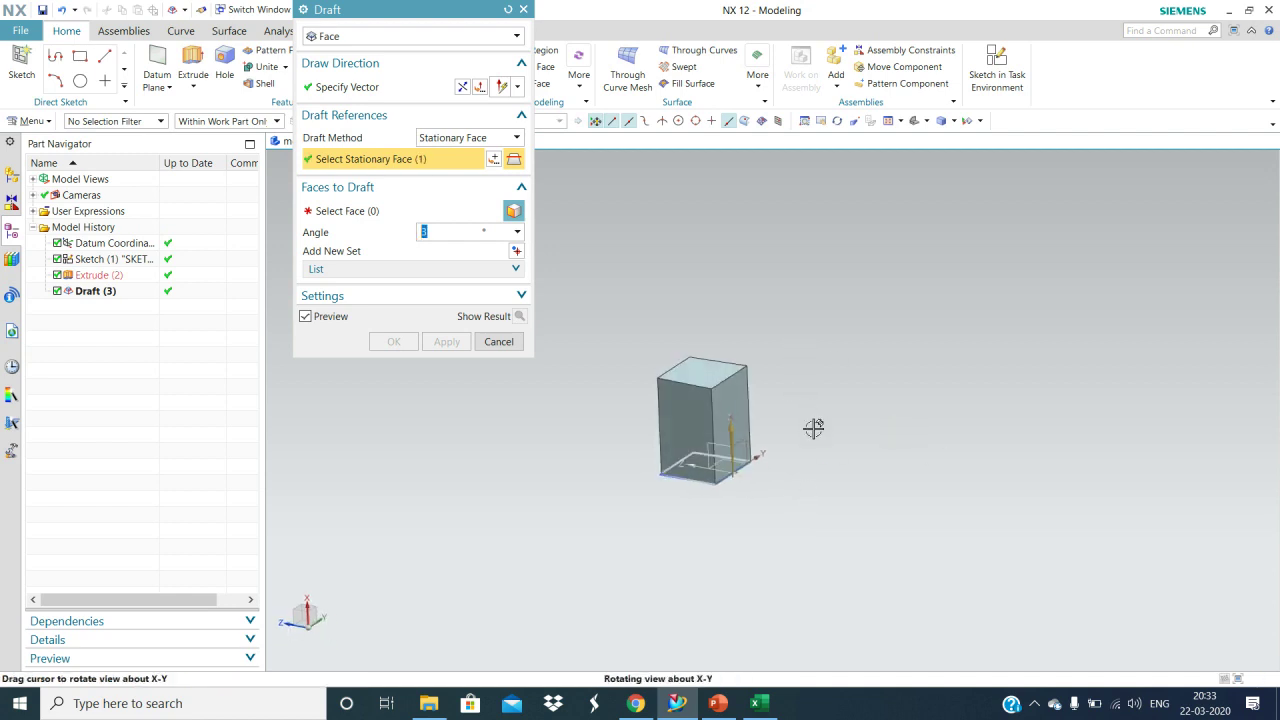
Step: Apply a 3° draft to the block's three side faces, leaving out the front face on the sketch's Y axis
{"action": "left_click", "coordinate": [344, 216]}
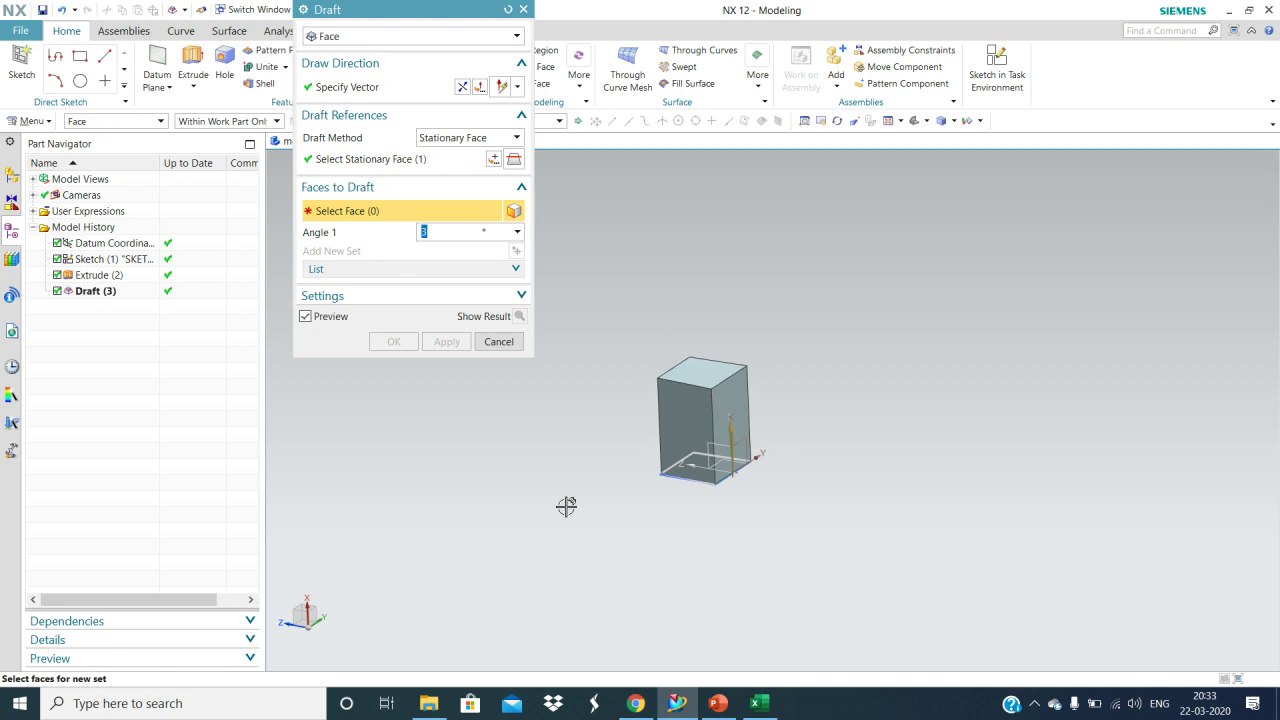
{"action": "left_click", "coordinate": [685, 403]}
{"action": "middle_click_drag", "start_coordinate": [557, 554], "coordinate": [675, 540]}
{"action": "left_click", "coordinate": [689, 459]}
{"action": "middle_click_drag", "start_coordinate": [574, 560], "coordinate": [690, 590]}
{"action": "left_click", "coordinate": [710, 420]}
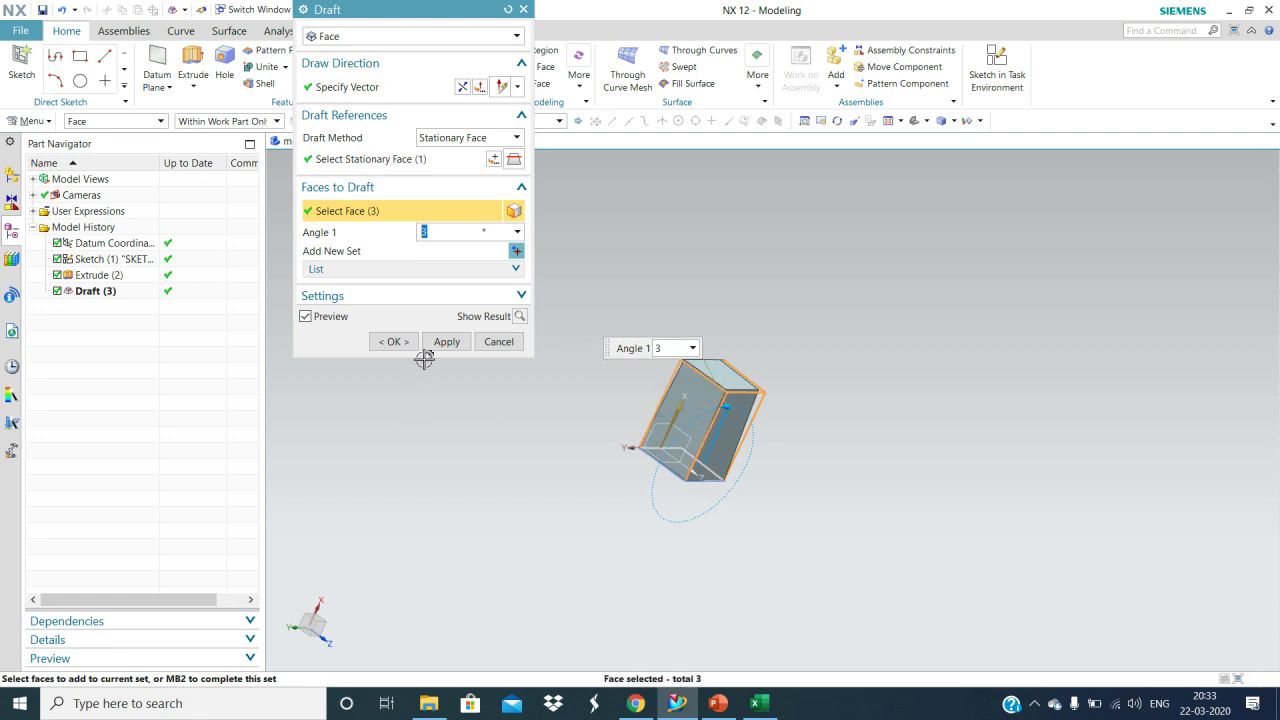
{"action": "left_click", "coordinate": [386, 342]}
Step: Round the block's two upright back edges with a 5 mm edge blend
{"action": "middle_click_drag", "start_coordinate": [926, 583], "coordinate": [789, 423]}
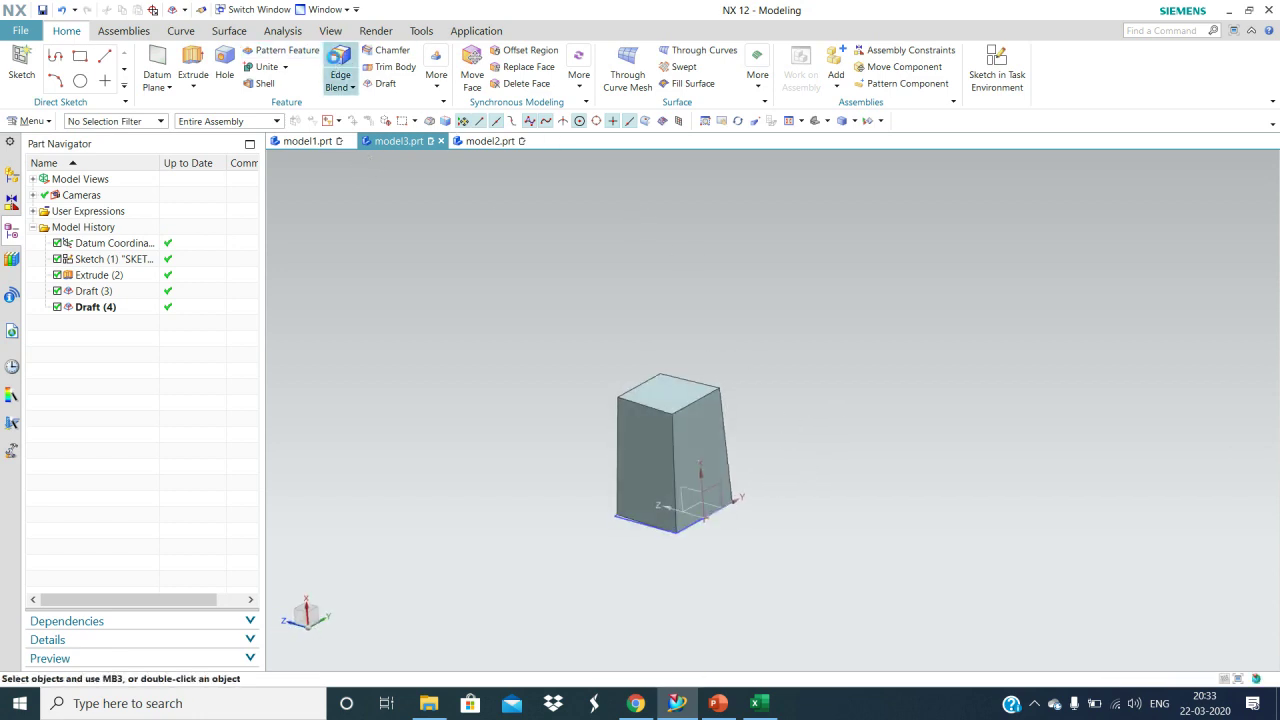
{"action": "left_click", "coordinate": [340, 60]}
{"action": "left_click", "coordinate": [610, 443]}
{"action": "middle_click_drag", "start_coordinate": [969, 431], "coordinate": [846, 534]}
{"action": "left_click", "coordinate": [718, 434]}
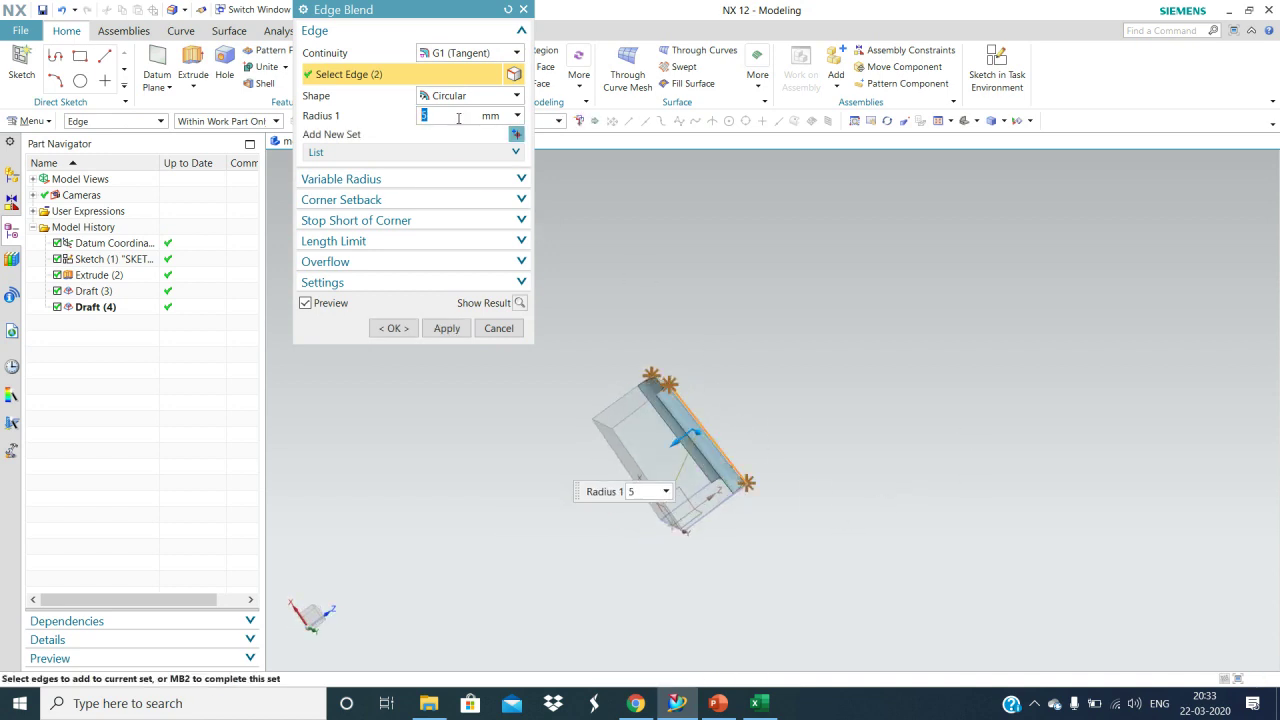
{"action": "left_click", "coordinate": [393, 328]}
Step: Round the tangent chain of edges around the block's top face with a 3 mm edge blend
{"action": "middle_click_drag", "start_coordinate": [589, 531], "coordinate": [690, 522]}
{"action": "left_click", "coordinate": [340, 62]}
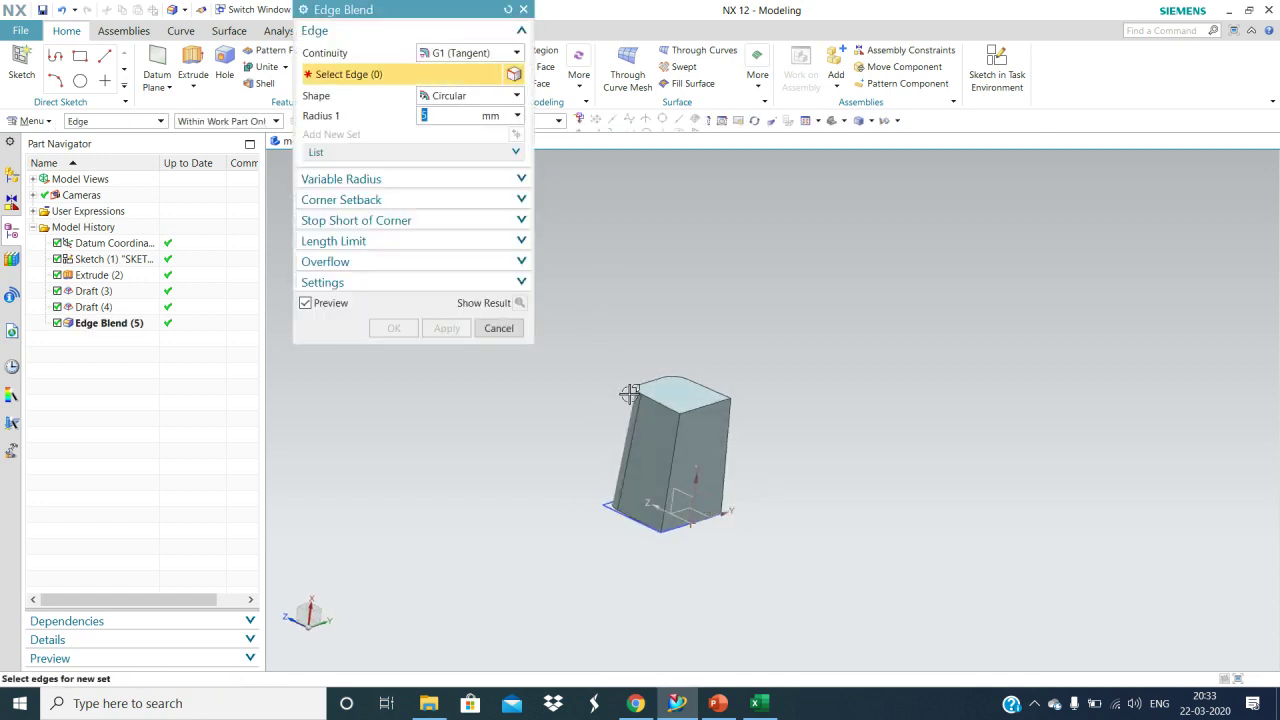
{"action": "left_click", "coordinate": [648, 398]}
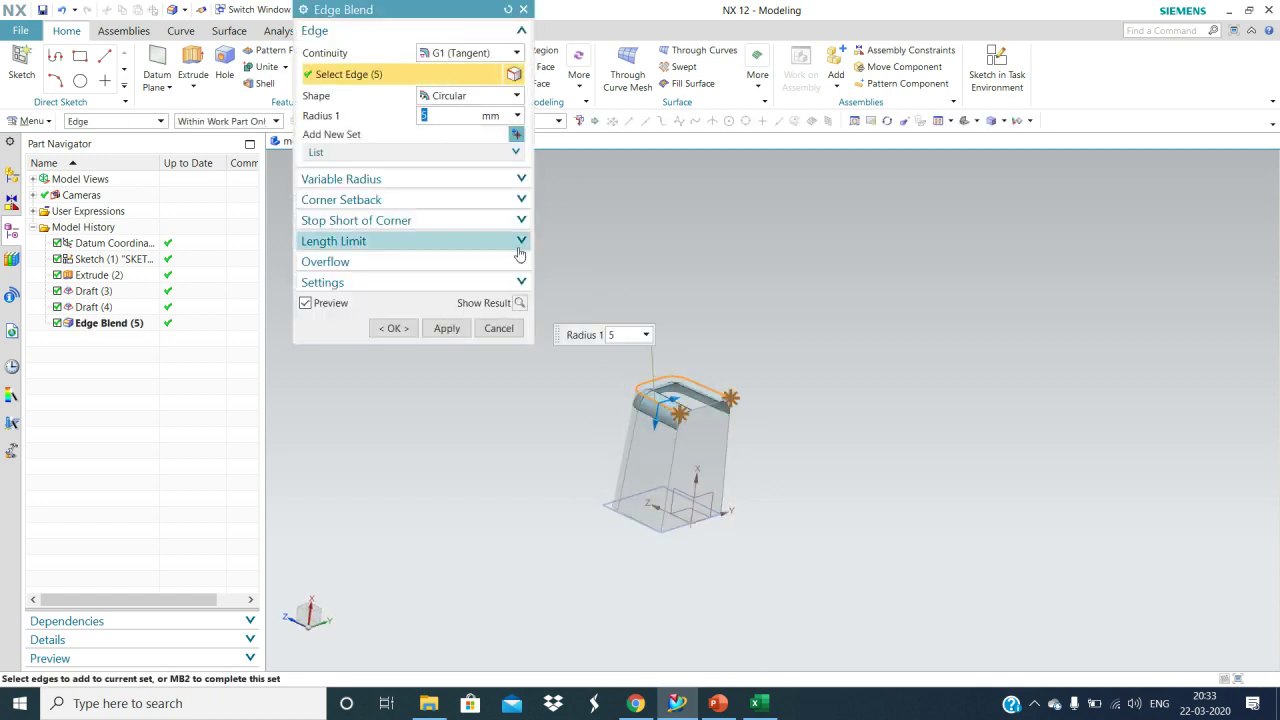
{"action": "left_click", "coordinate": [432, 115]}
{"action": "type", "text": "3"}
{"action": "left_click", "coordinate": [393, 328]}
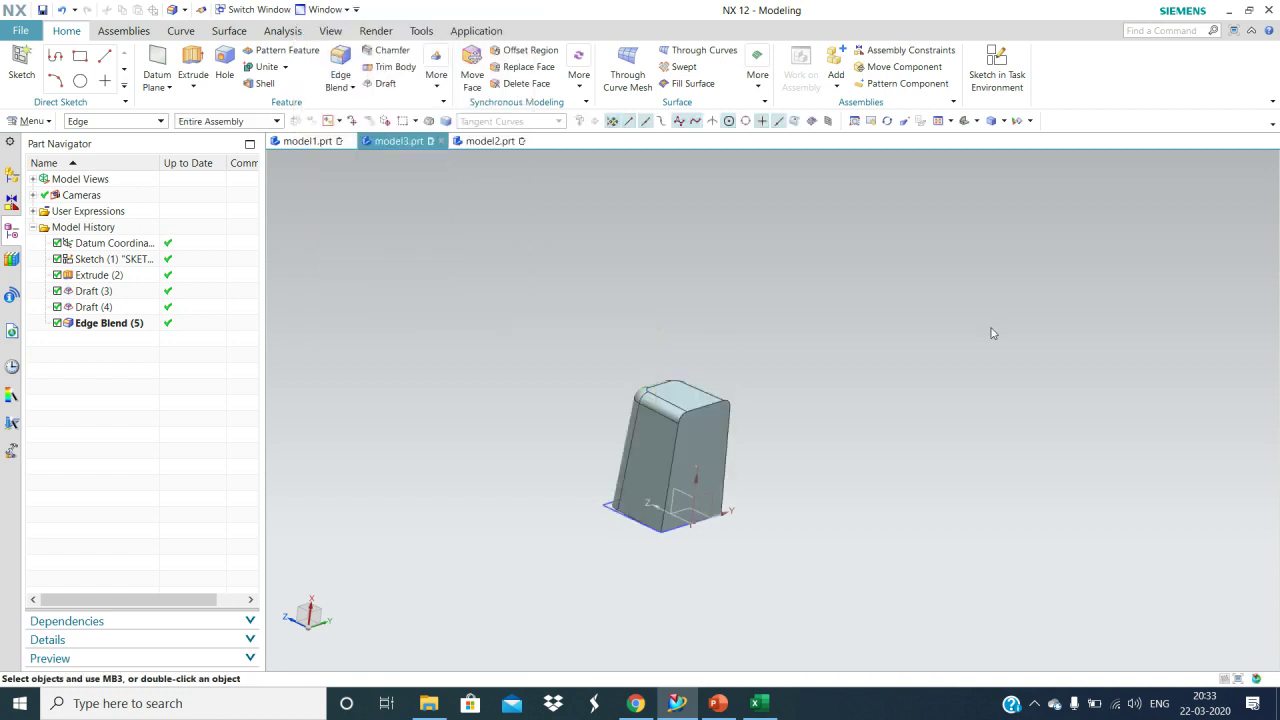
Step: Shell the block to a 2 mm wall thickness, removing the front face and the bottom face
{"action": "middle_click_drag", "start_coordinate": [873, 451], "coordinate": [874, 409]}
{"action": "scroll", "coordinate": [809, 391], "scroll_direction": "up", "scroll_amount": 3}
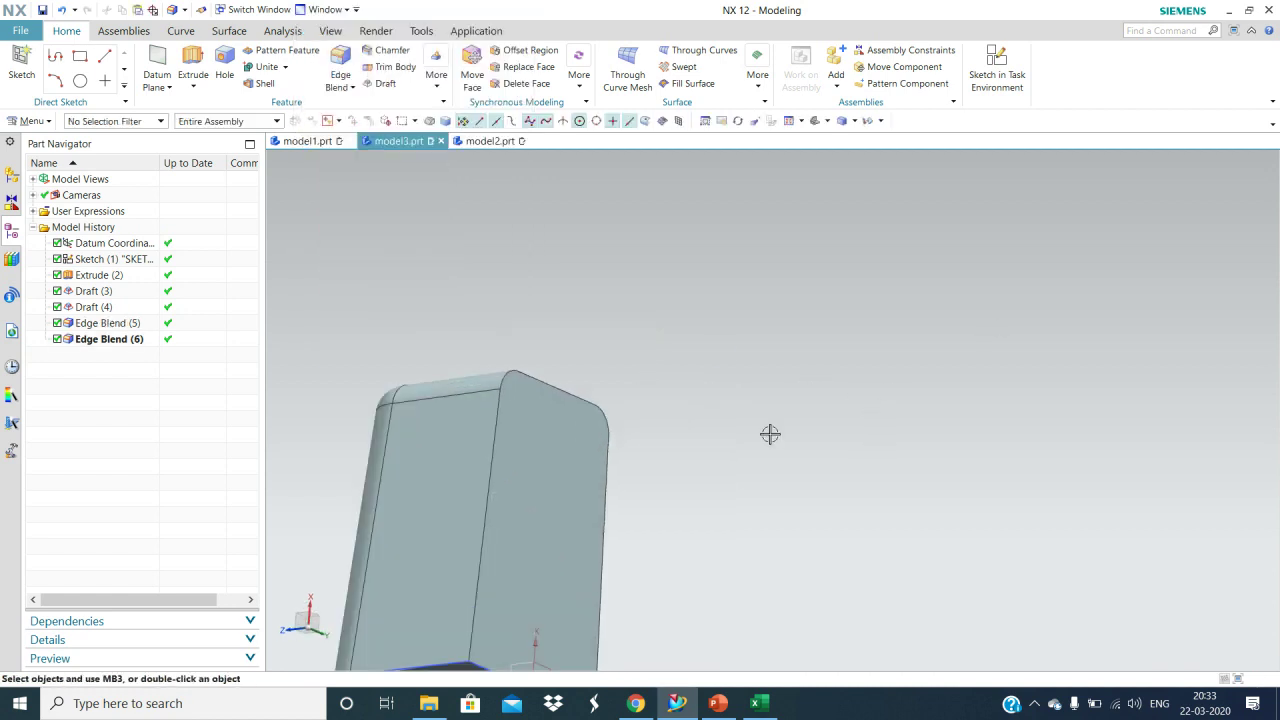
{"action": "middle_click_drag", "start_coordinate": [784, 457], "coordinate": [940, 289]}
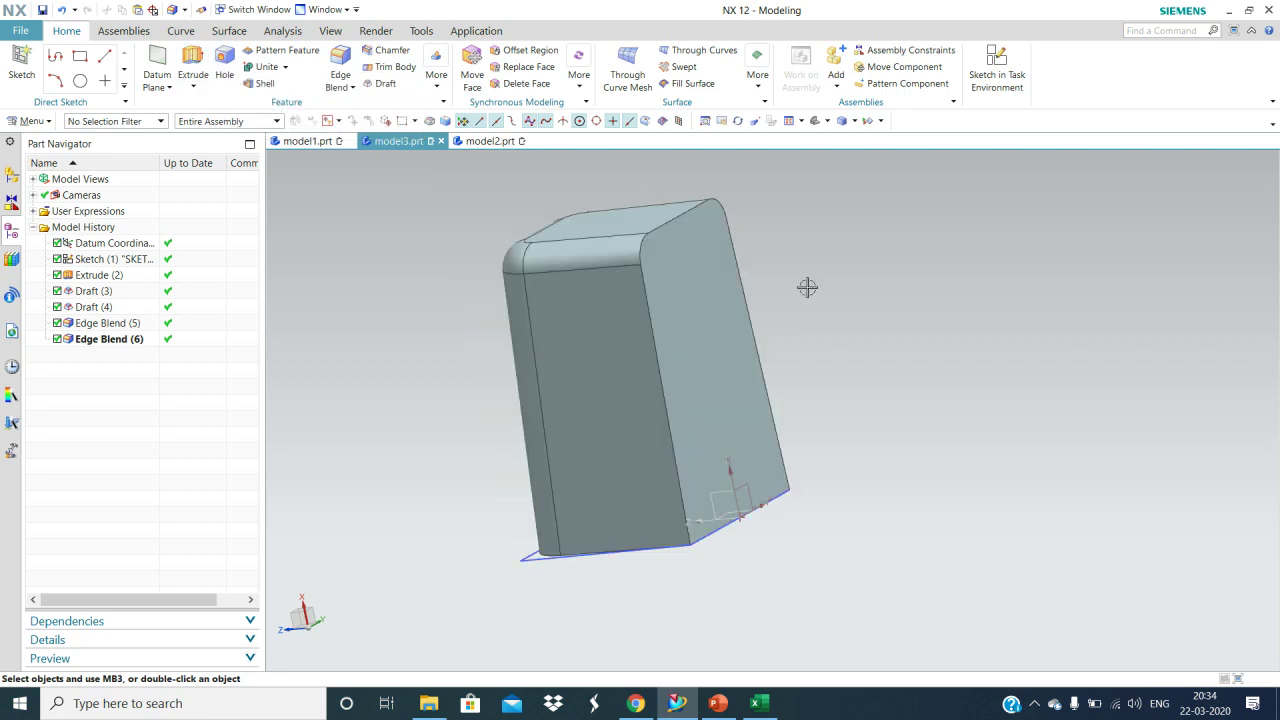
{"action": "left_click", "coordinate": [276, 88]}
{"action": "middle_click_drag", "start_coordinate": [780, 380], "coordinate": [731, 363]}
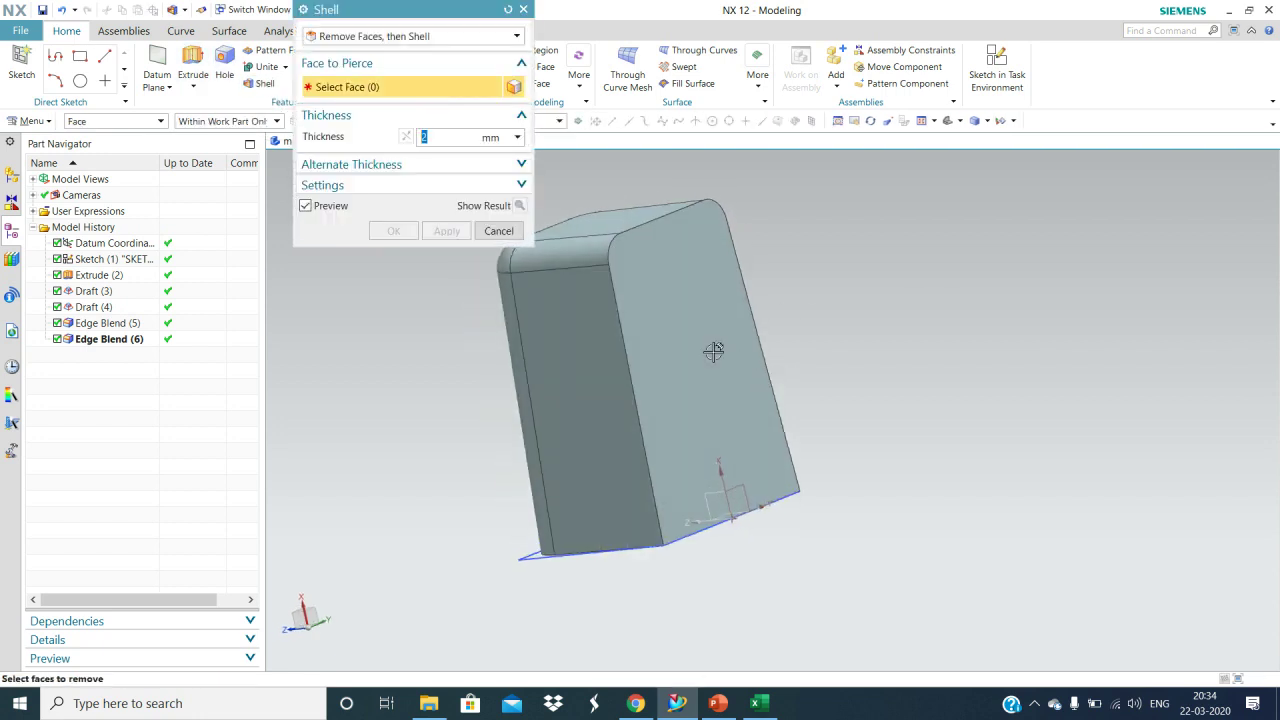
{"action": "left_click", "coordinate": [731, 363]}
{"action": "left_click", "coordinate": [724, 542]}
{"action": "middle_click_drag", "start_coordinate": [897, 517], "coordinate": [875, 531]}
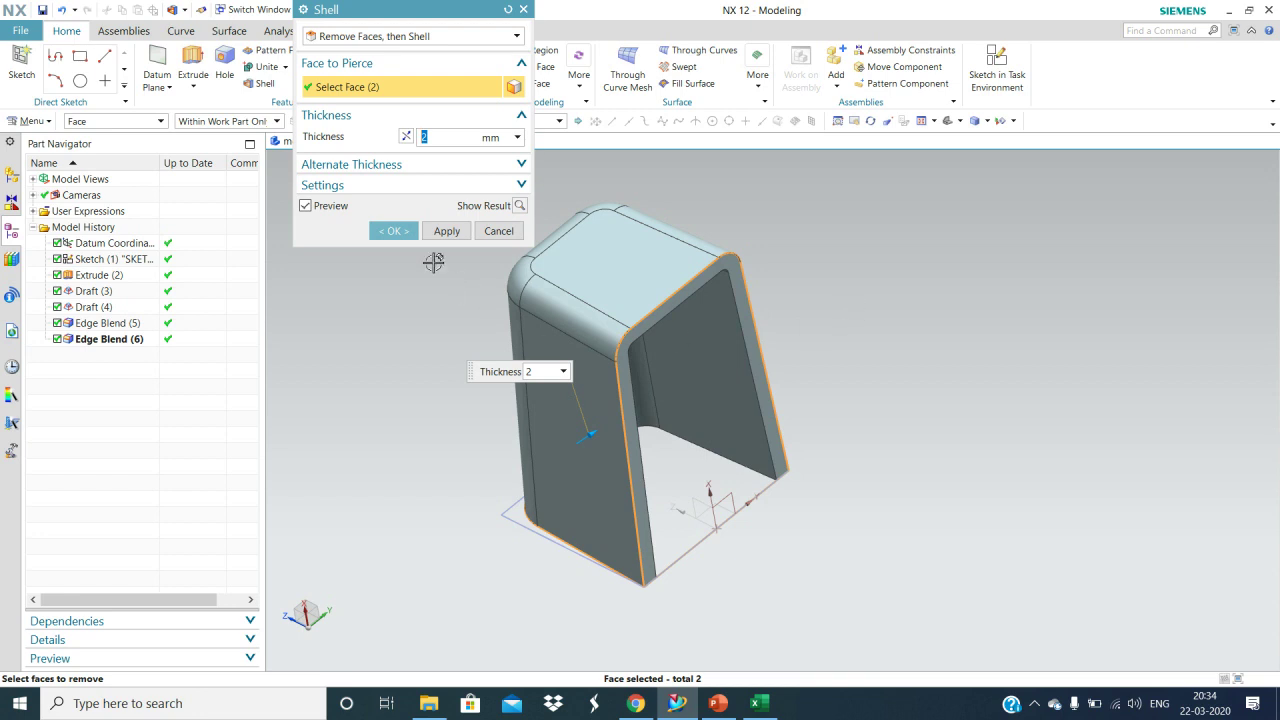
{"action": "left_click", "coordinate": [393, 231]}
Step: Create a new sketch on the inferred horizontal datum plane at the base of the shelled part
{"action": "mouse_move", "coordinate": [757, 605]}
{"action": "middle_mouse_down"}
{"action": "mouse_move", "coordinate": [751, 563]}
{"action": "mouse_move", "coordinate": [709, 583]}
{"action": "mouse_move", "coordinate": [728, 563]}
{"action": "mouse_move", "coordinate": [748, 591]}
{"action": "mouse_move", "coordinate": [734, 607]}
{"action": "mouse_move", "coordinate": [766, 617]}
{"action": "mouse_move", "coordinate": [779, 592]}
{"action": "middle_mouse_up"}
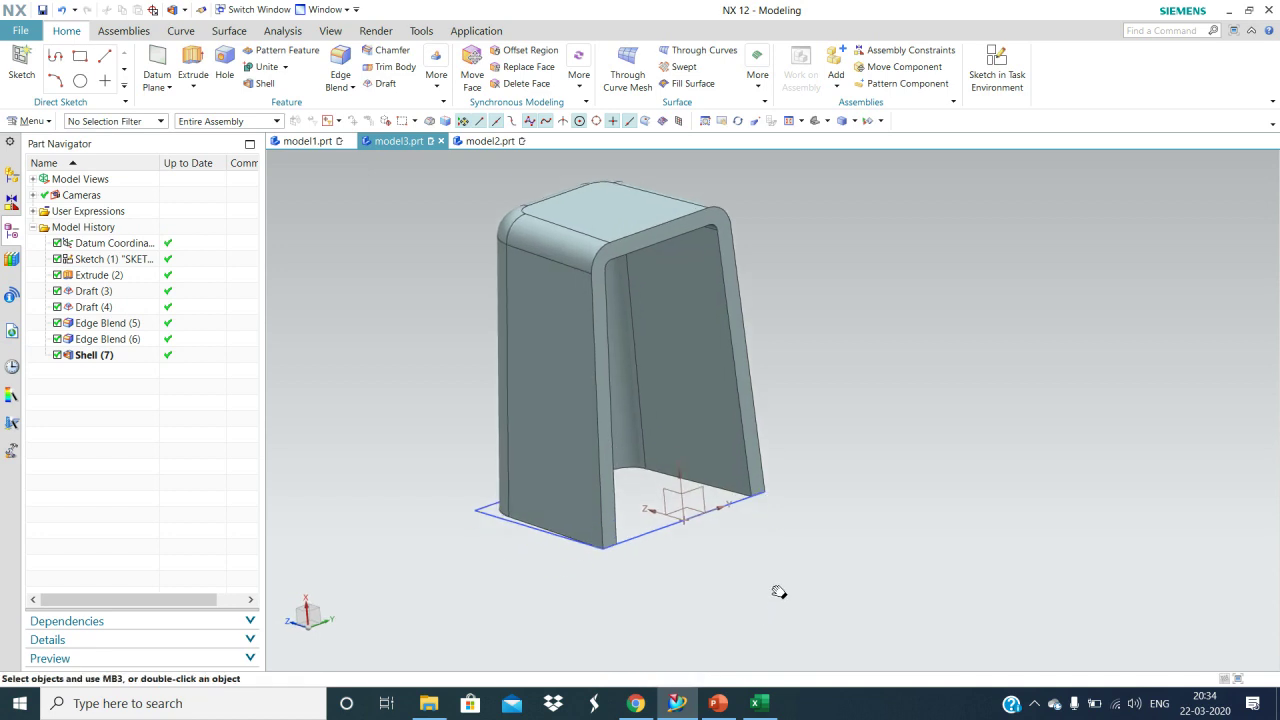
{"action": "scroll", "coordinate": [840, 527], "scroll_direction": "down", "scroll_amount": 3}
{"action": "mouse_move", "coordinate": [963, 586]}
{"action": "middle_mouse_down"}
{"action": "mouse_move", "coordinate": [963, 597]}
{"action": "mouse_move", "coordinate": [950, 582]}
{"action": "mouse_move", "coordinate": [931, 591]}
{"action": "mouse_move", "coordinate": [945, 601]}
{"action": "middle_mouse_up"}
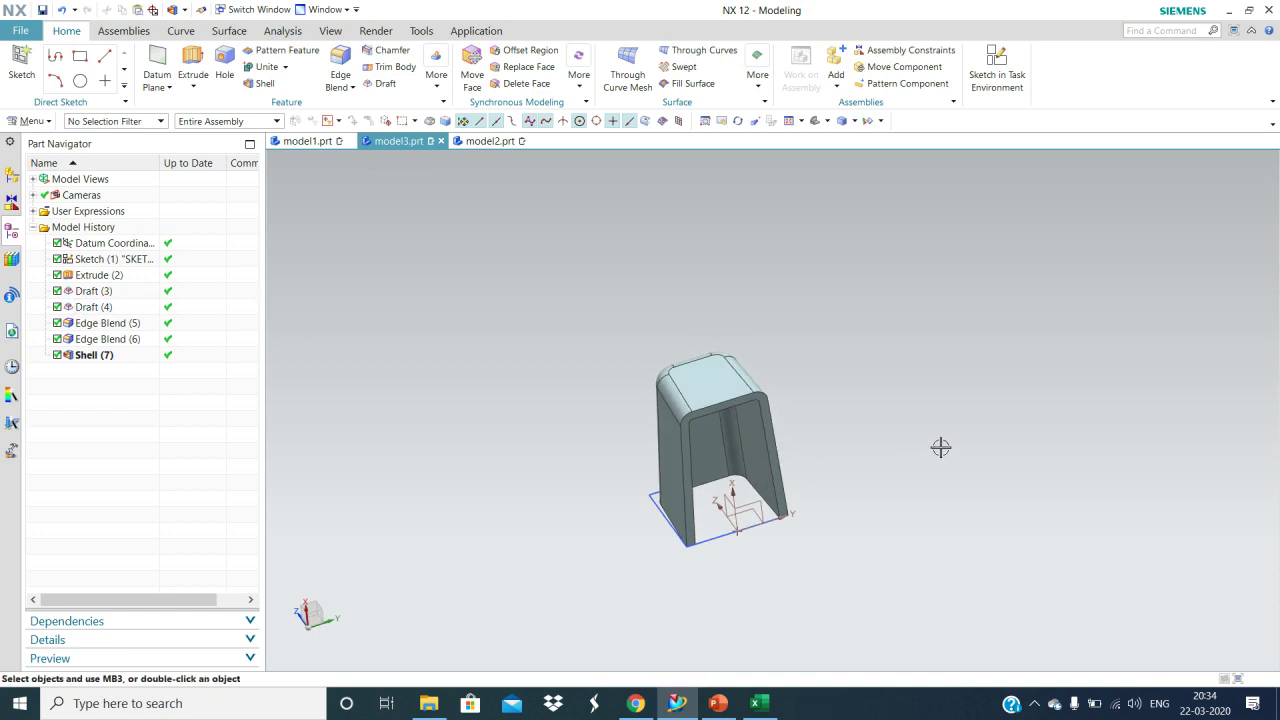
{"action": "middle_click_drag", "start_coordinate": [870, 455], "coordinate": [874, 420]}
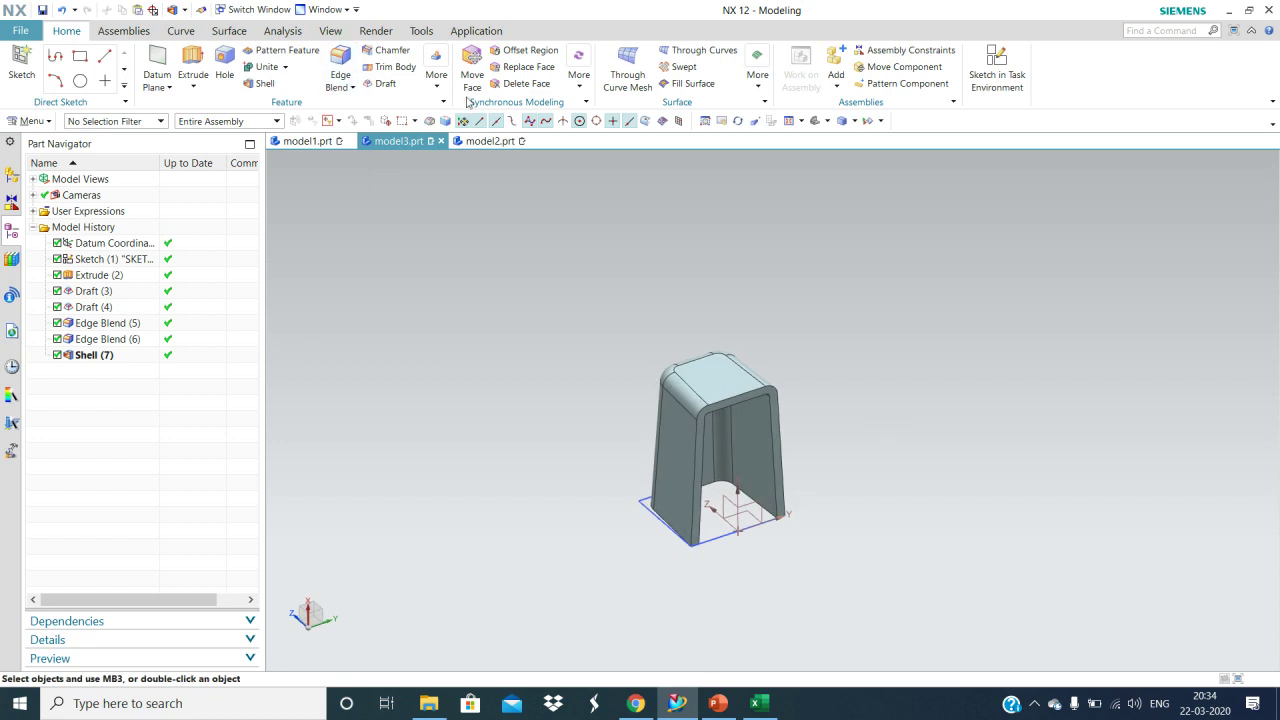
{"action": "left_click", "coordinate": [997, 72]}
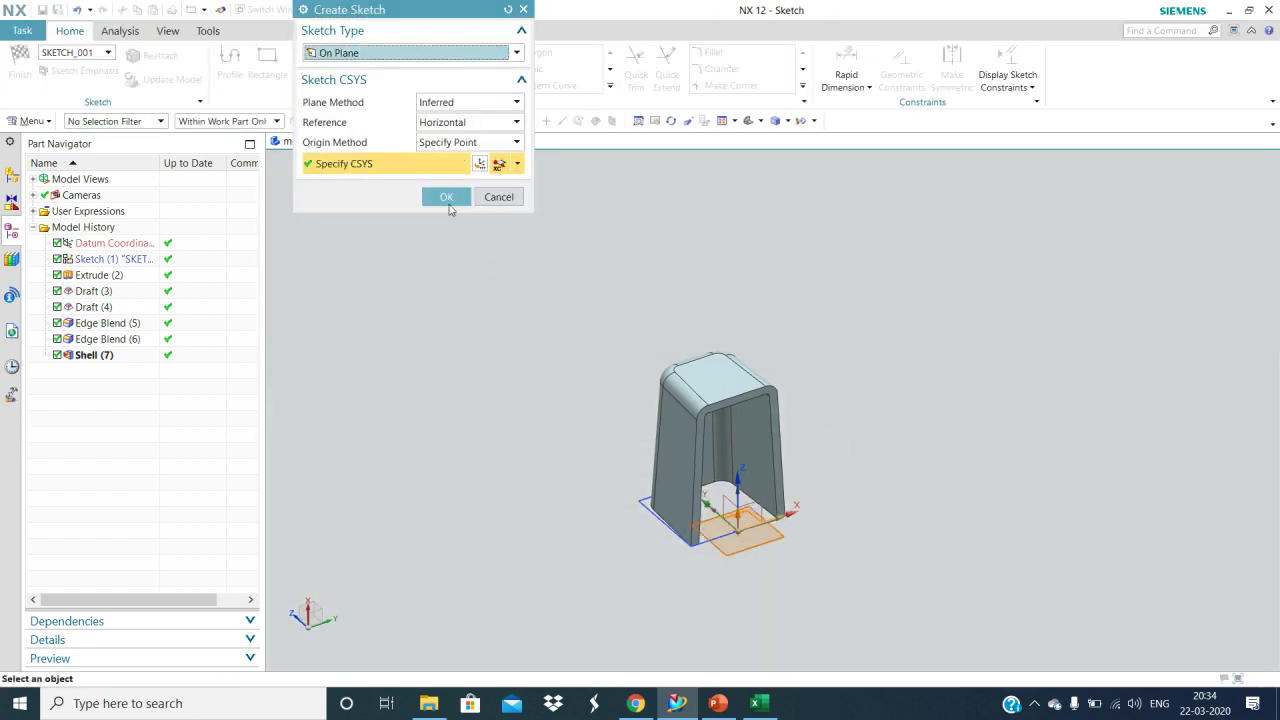
{"action": "left_click", "coordinate": [446, 197]}
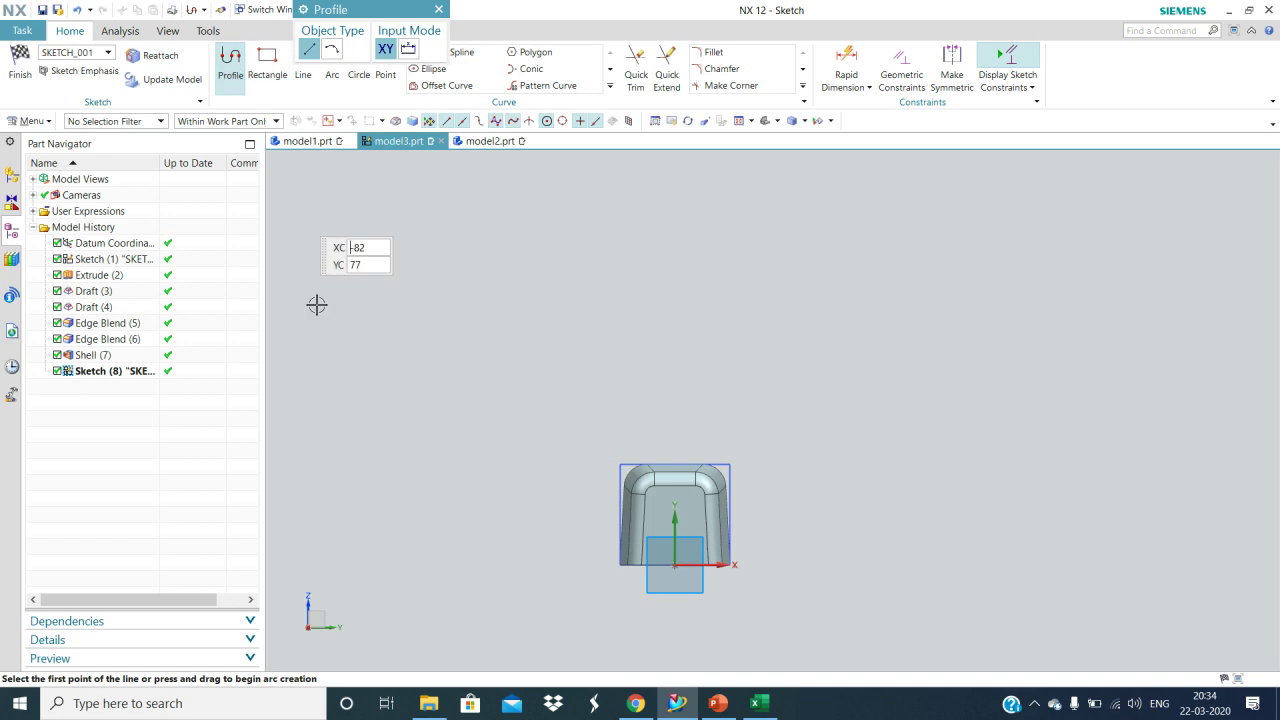
Step: Sketch an open profile of three connected lines about 63, 149 and 74 mm long, passing above the part outline
{"action": "left_click", "coordinate": [432, 570]}
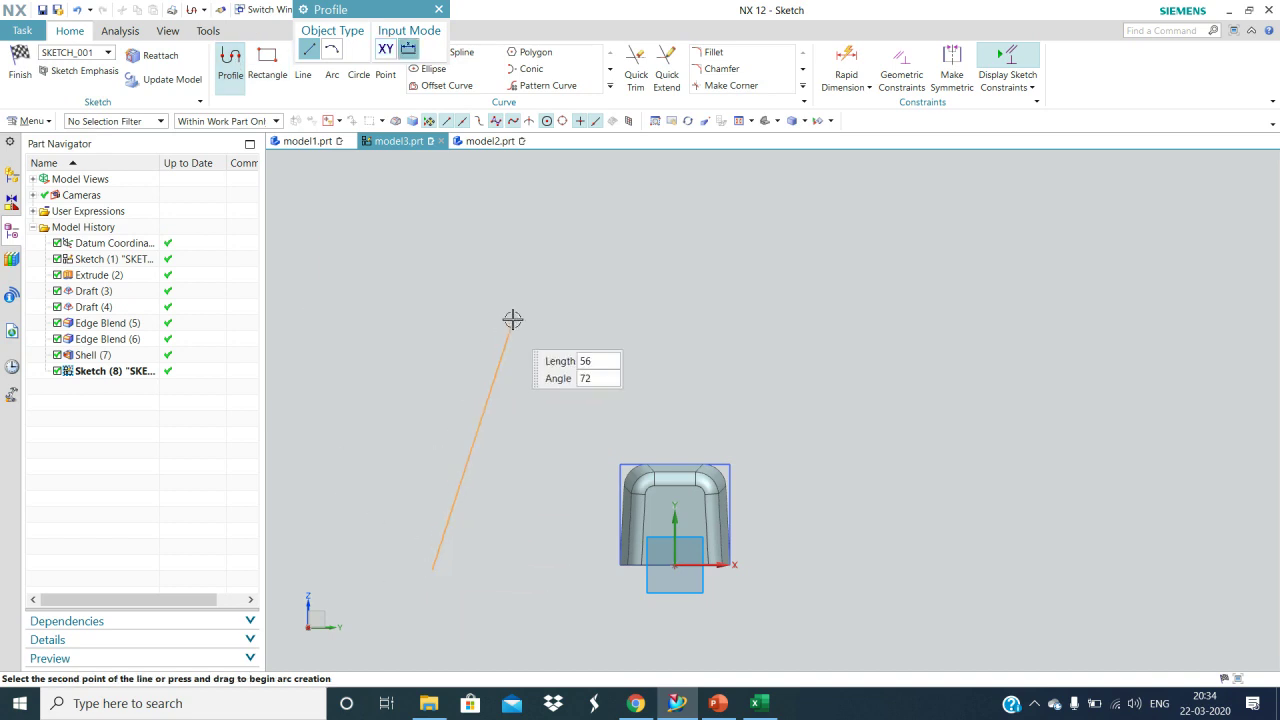
{"action": "left_click", "coordinate": [580, 323]}
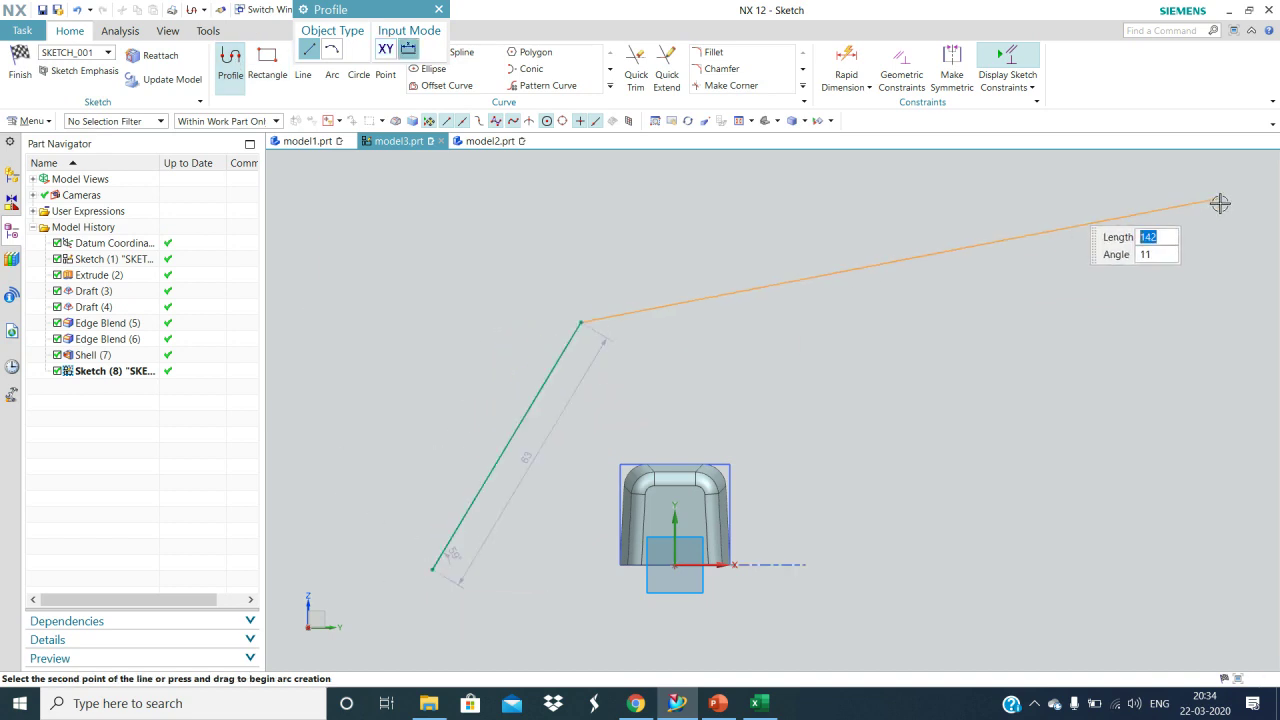
{"action": "middle_click_drag", "start_coordinate": [1230, 202], "coordinate": [997, 237], "text": "shift"}
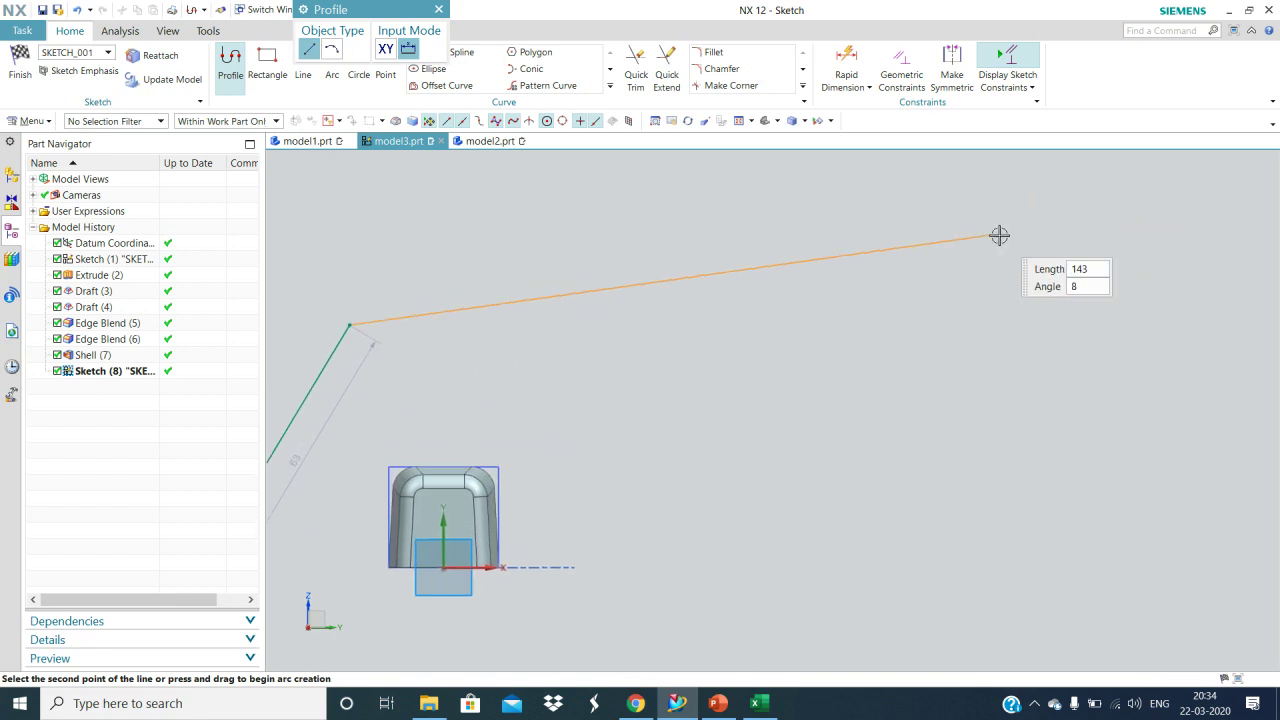
{"action": "left_click", "coordinate": [1023, 222]}
{"action": "middle_click_drag", "start_coordinate": [974, 520], "coordinate": [990, 429], "text": "shift"}
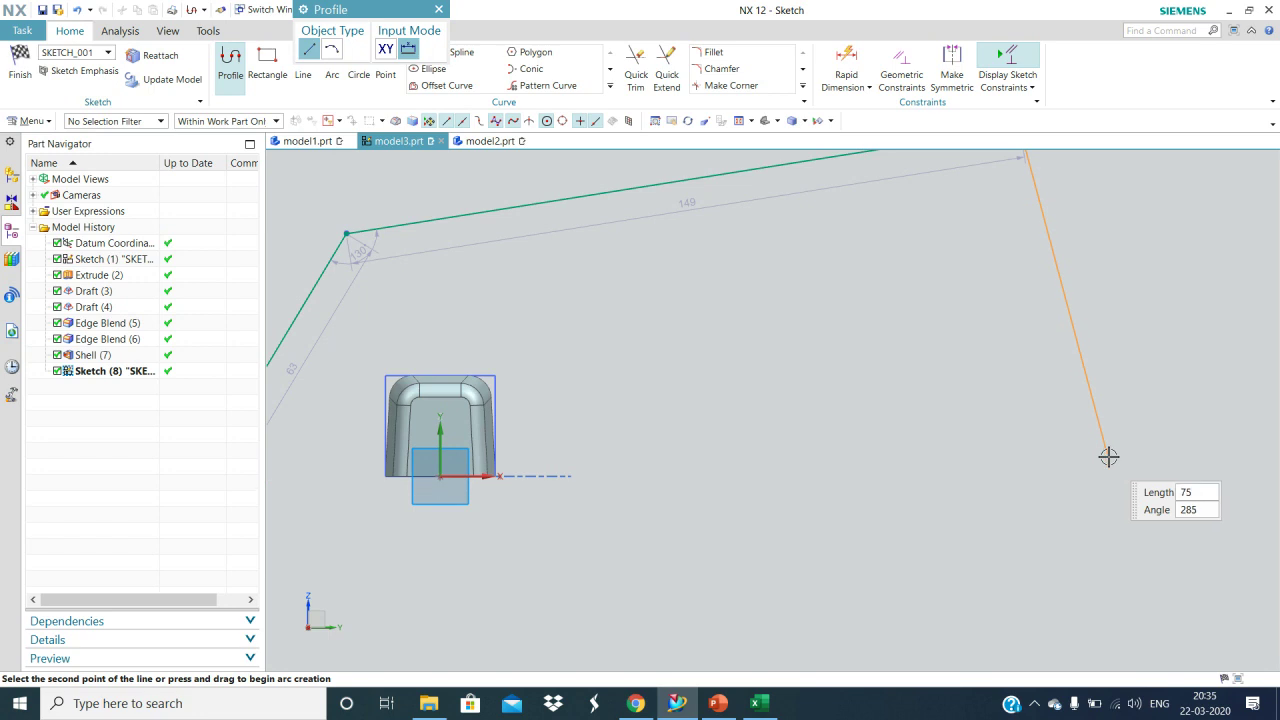
{"action": "left_click", "coordinate": [1108, 456]}
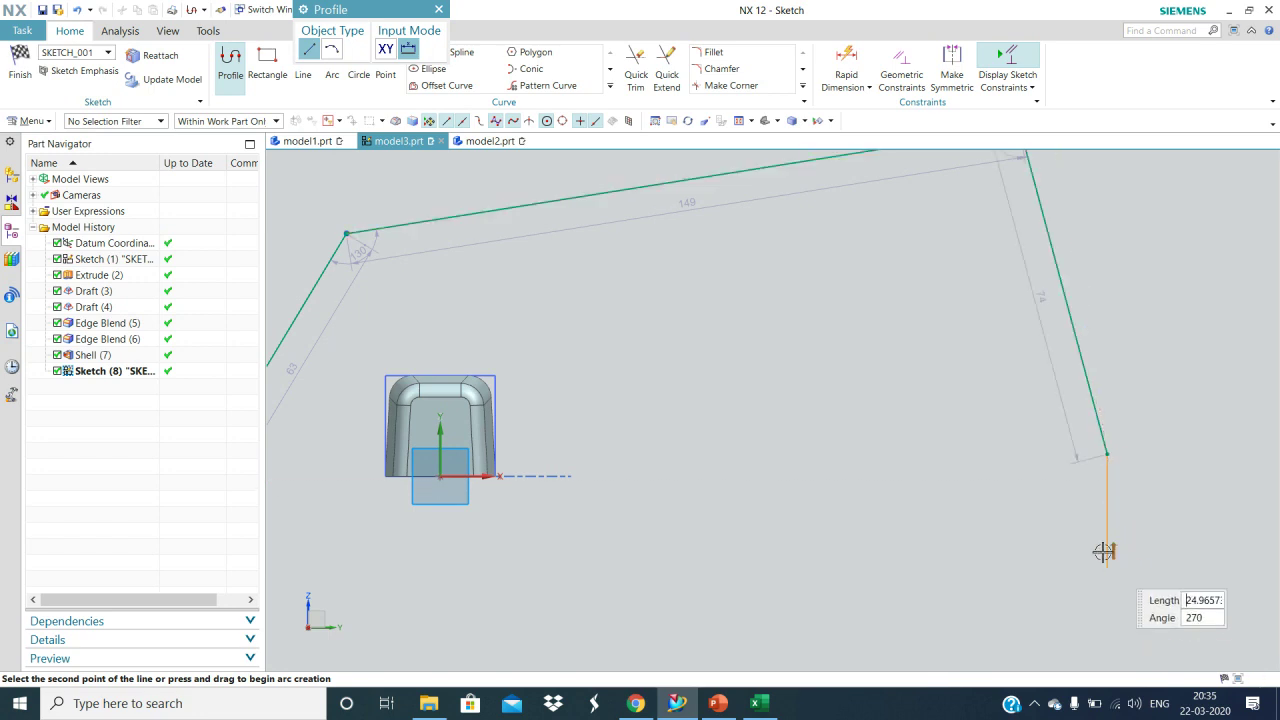
{"action": "key", "text": "Escape"}
{"action": "scroll", "coordinate": [894, 491], "scroll_direction": "down", "scroll_amount": 2}
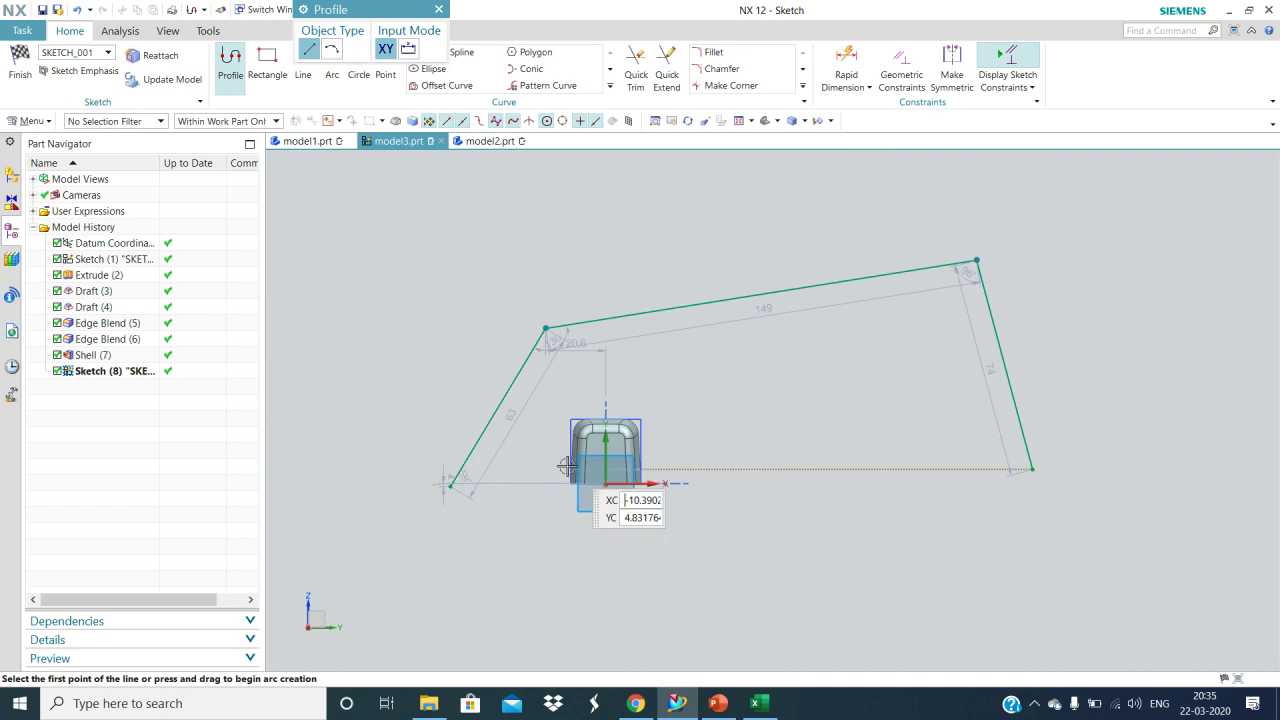
Step: Try to make the free endpoint of the 63 mm line coincident with the sketch origin, and undo the constraint
{"action": "left_click", "coordinate": [901, 62]}
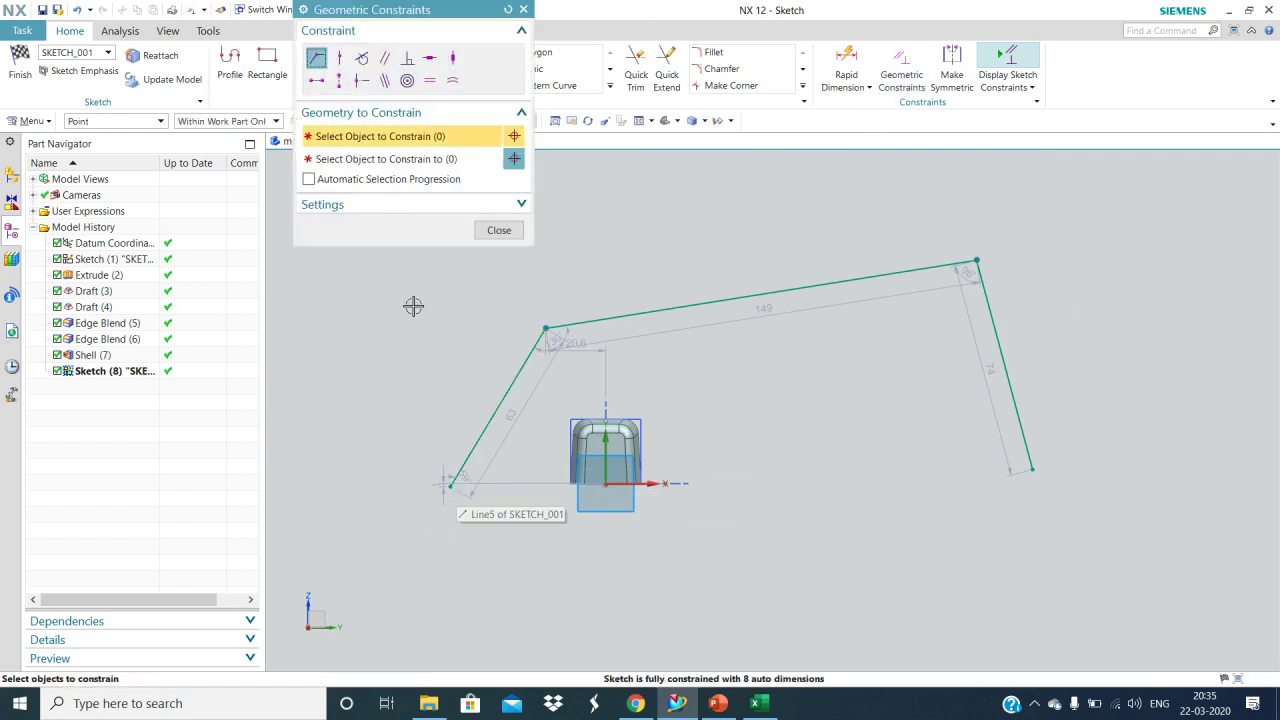
{"action": "left_click", "coordinate": [318, 60]}
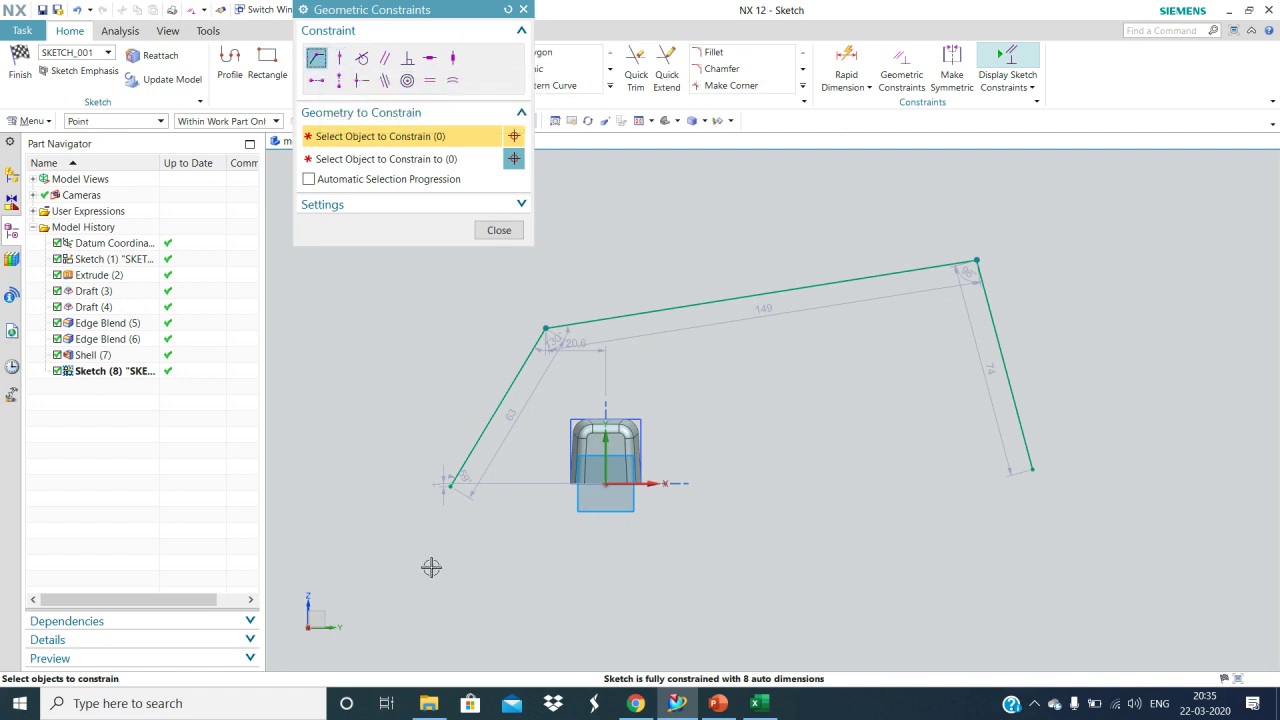
{"action": "left_click", "coordinate": [449, 485]}
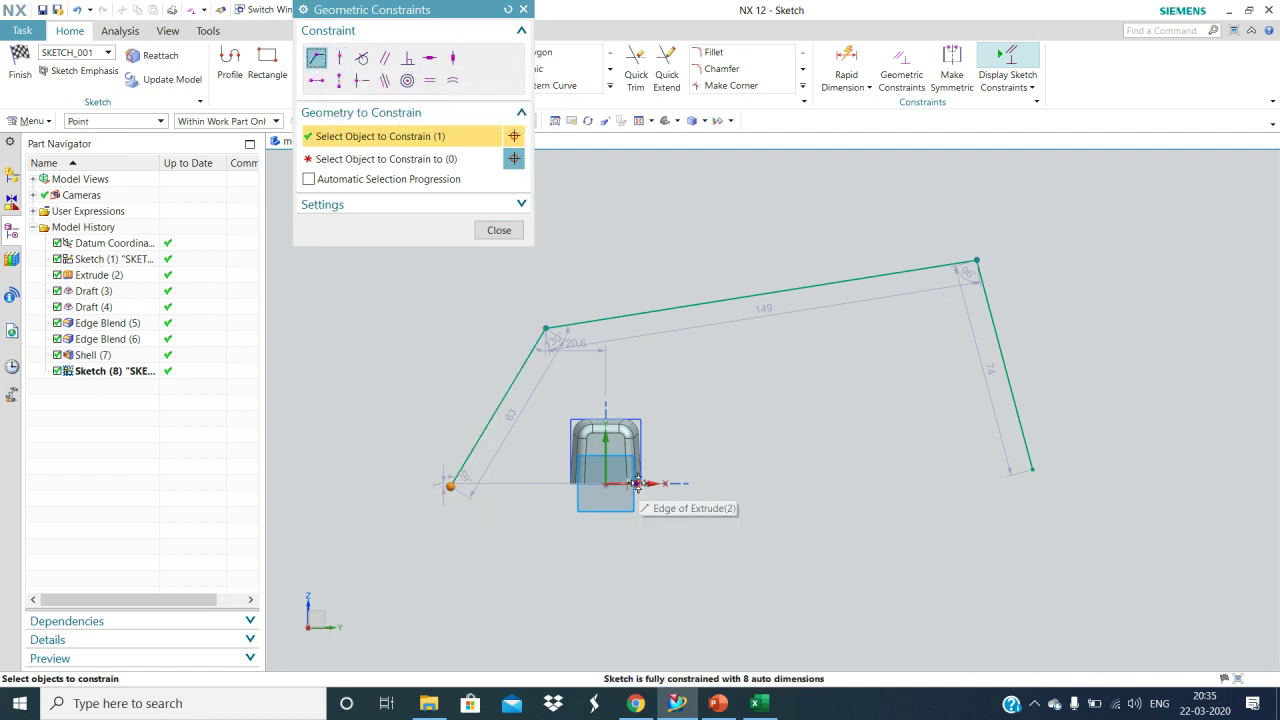
{"action": "middle_click", "coordinate": [681, 434]}
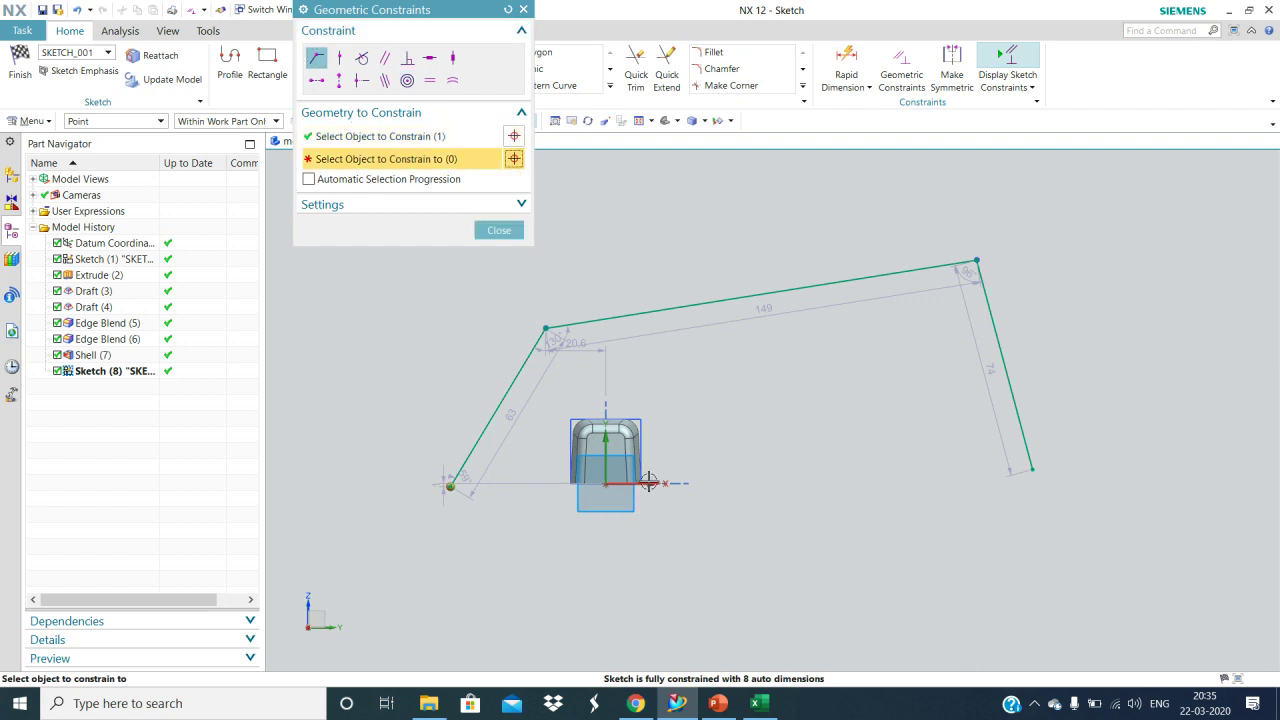
{"action": "left_click", "coordinate": [601, 487]}
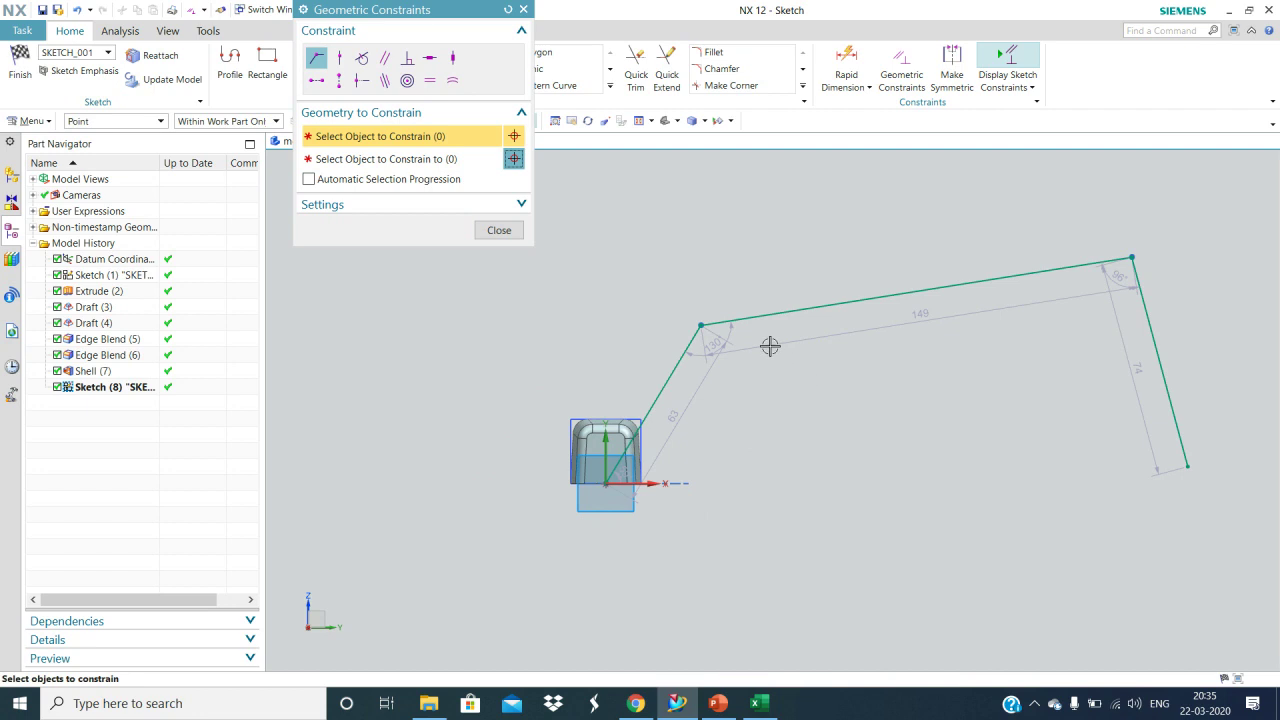
{"action": "key", "text": "ctrl+z"}
Step: Constrain both free endpoints of the open three-line profile to lie on the horizontal datum axis with Point on Curve
{"action": "left_click", "coordinate": [901, 70]}
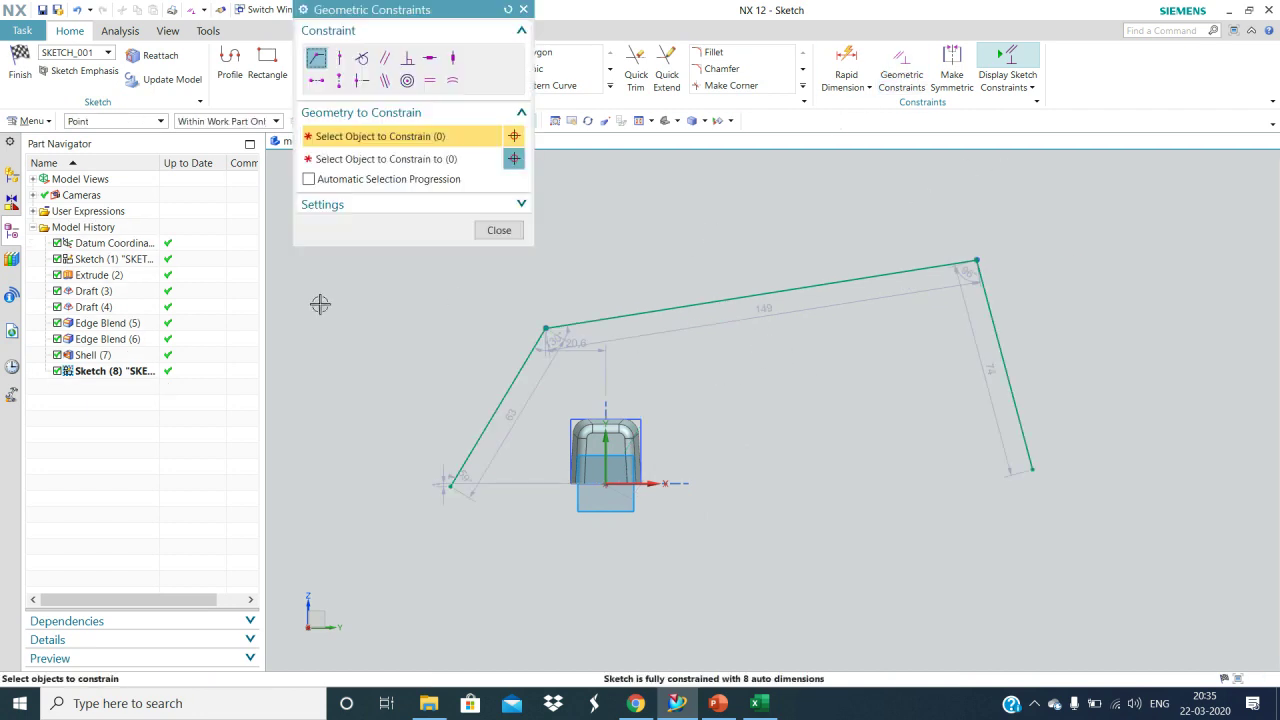
{"action": "left_click", "coordinate": [339, 57]}
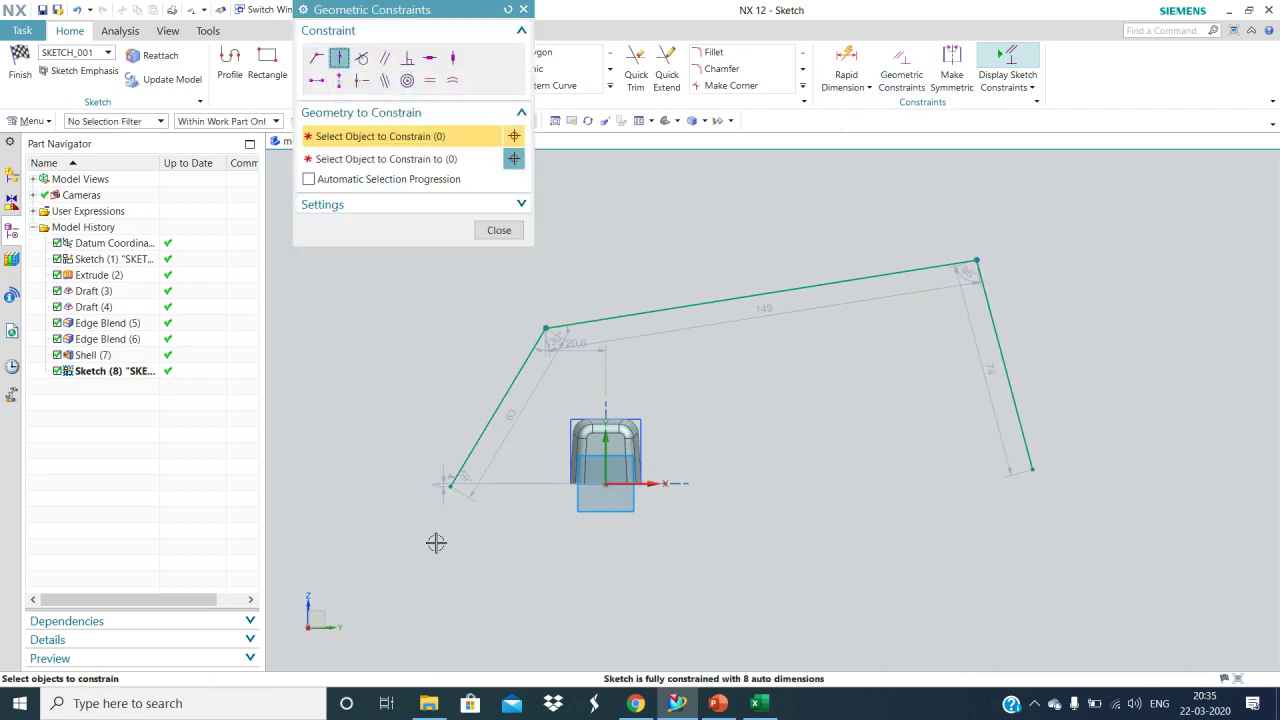
{"action": "left_click", "coordinate": [447, 485]}
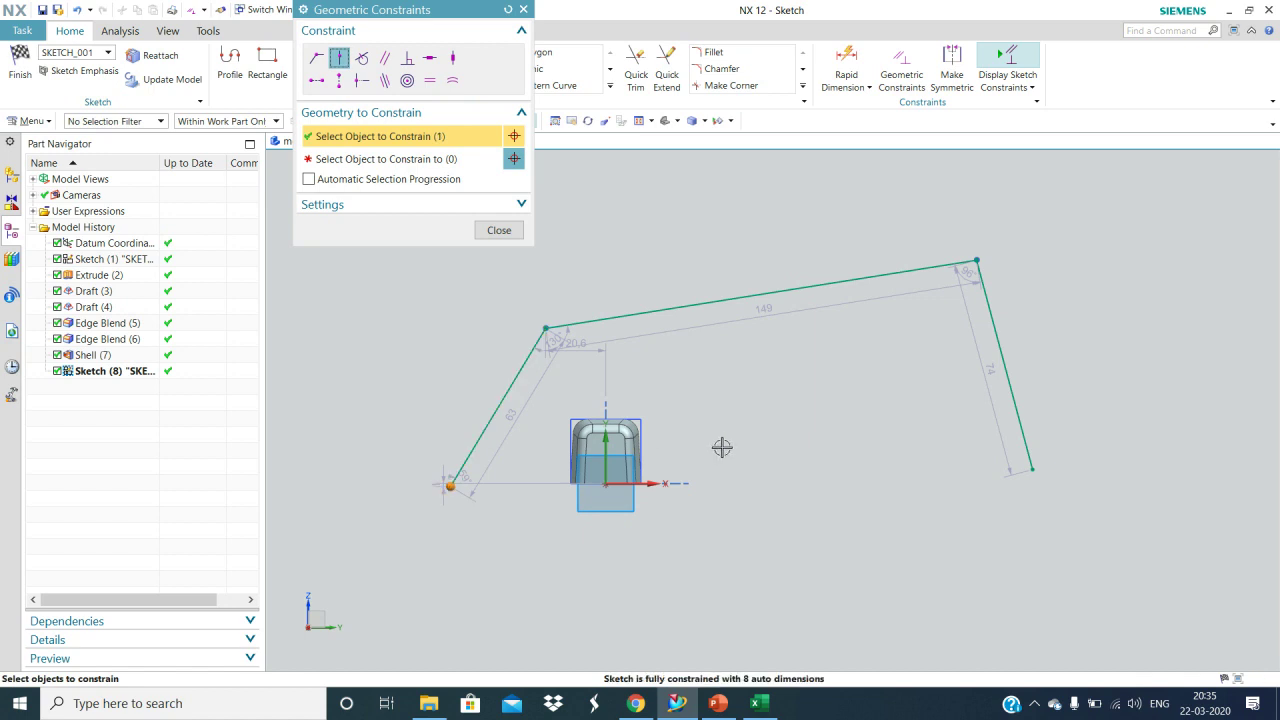
{"action": "left_click", "coordinate": [650, 484]}
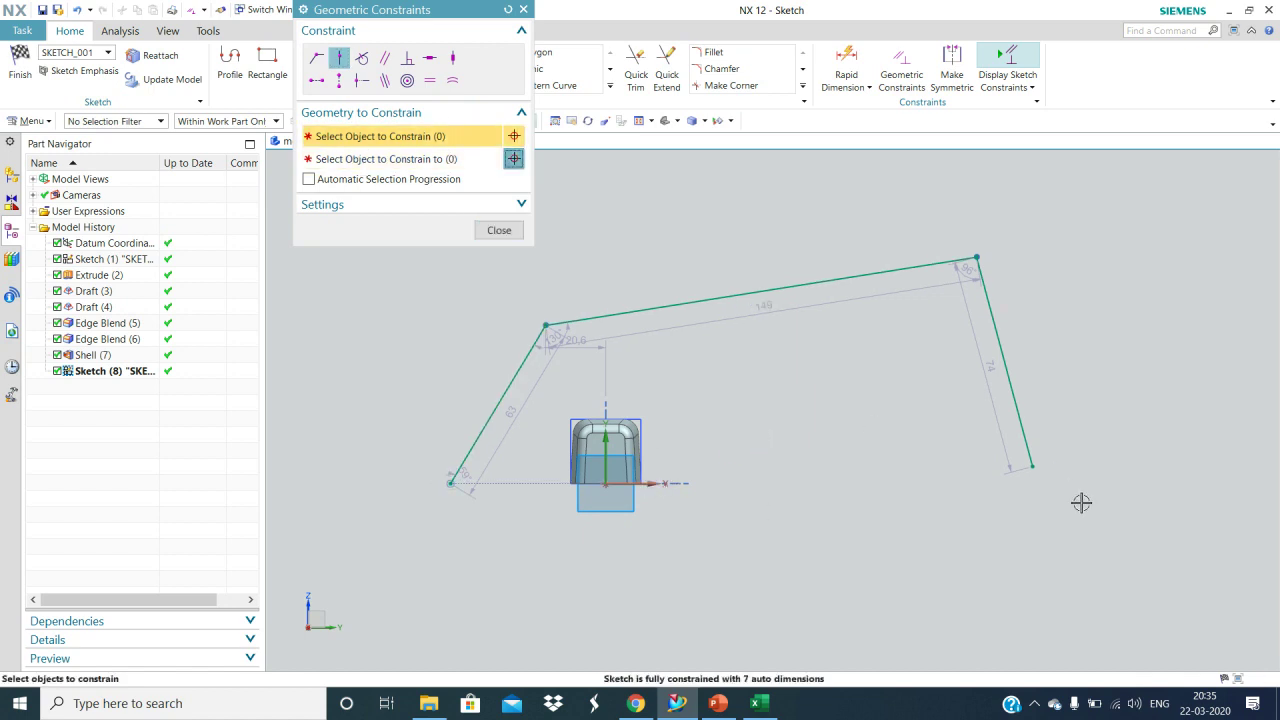
{"action": "left_click", "coordinate": [1032, 466]}
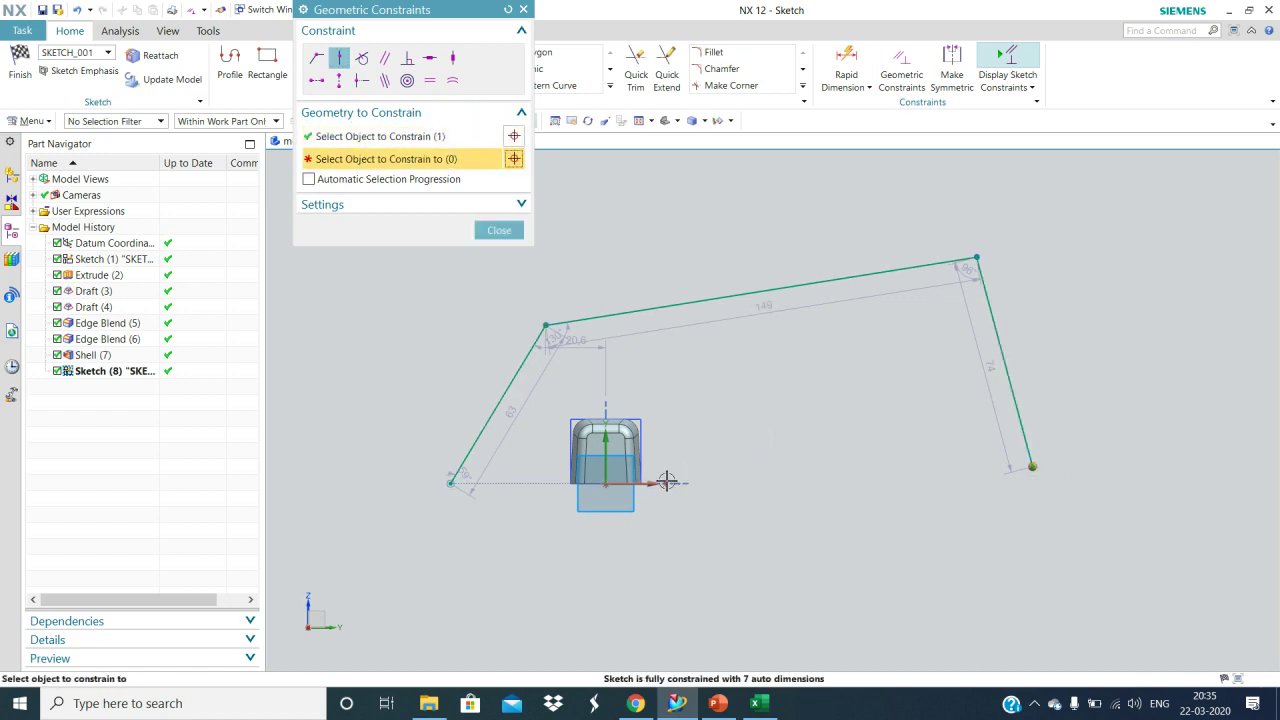
{"action": "left_click", "coordinate": [658, 483]}
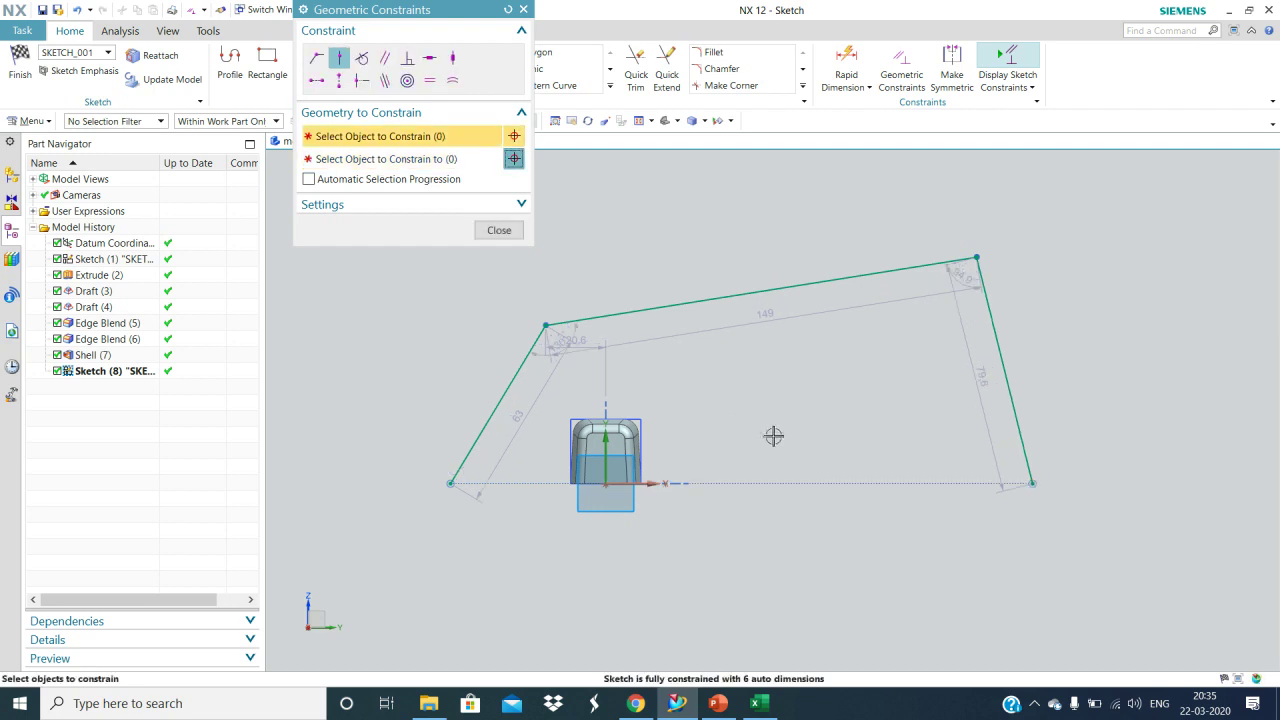
{"action": "left_click", "coordinate": [498, 231]}
Step: Close the profile with a line about 198 mm long between its two endpoints on the axis, and finish the sketch
{"action": "left_click", "coordinate": [303, 75]}
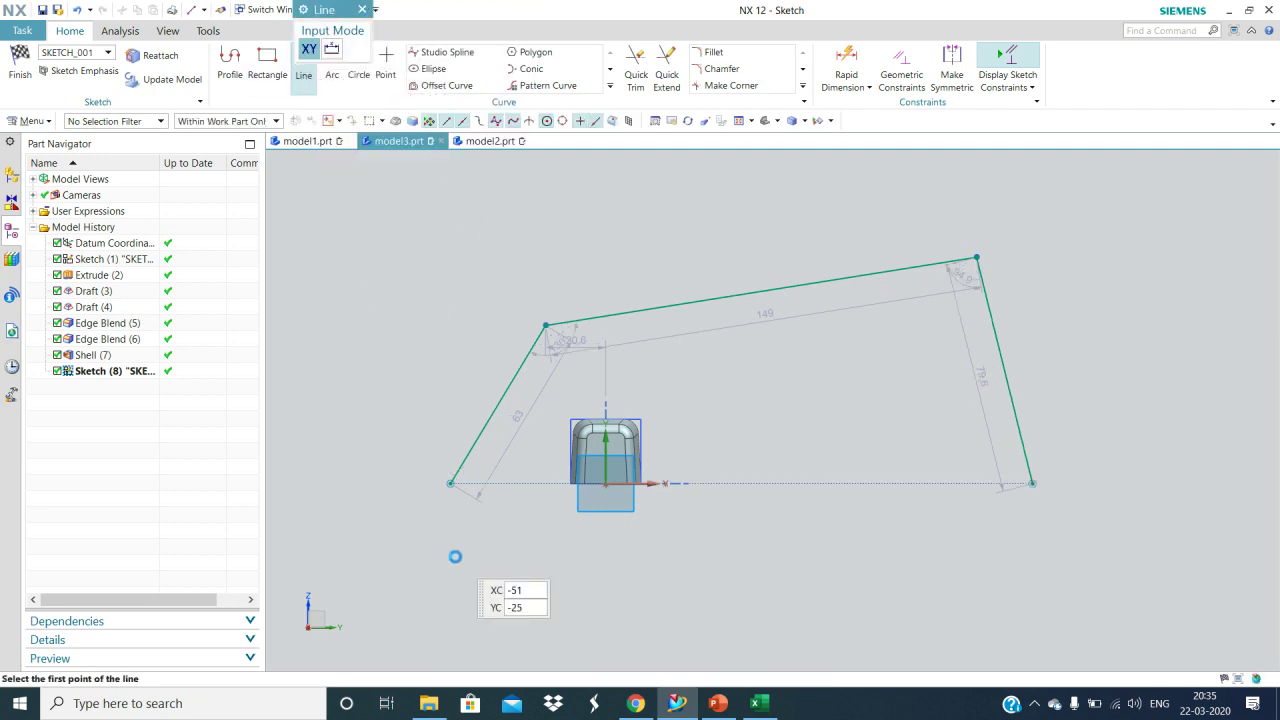
{"action": "left_click", "coordinate": [450, 483]}
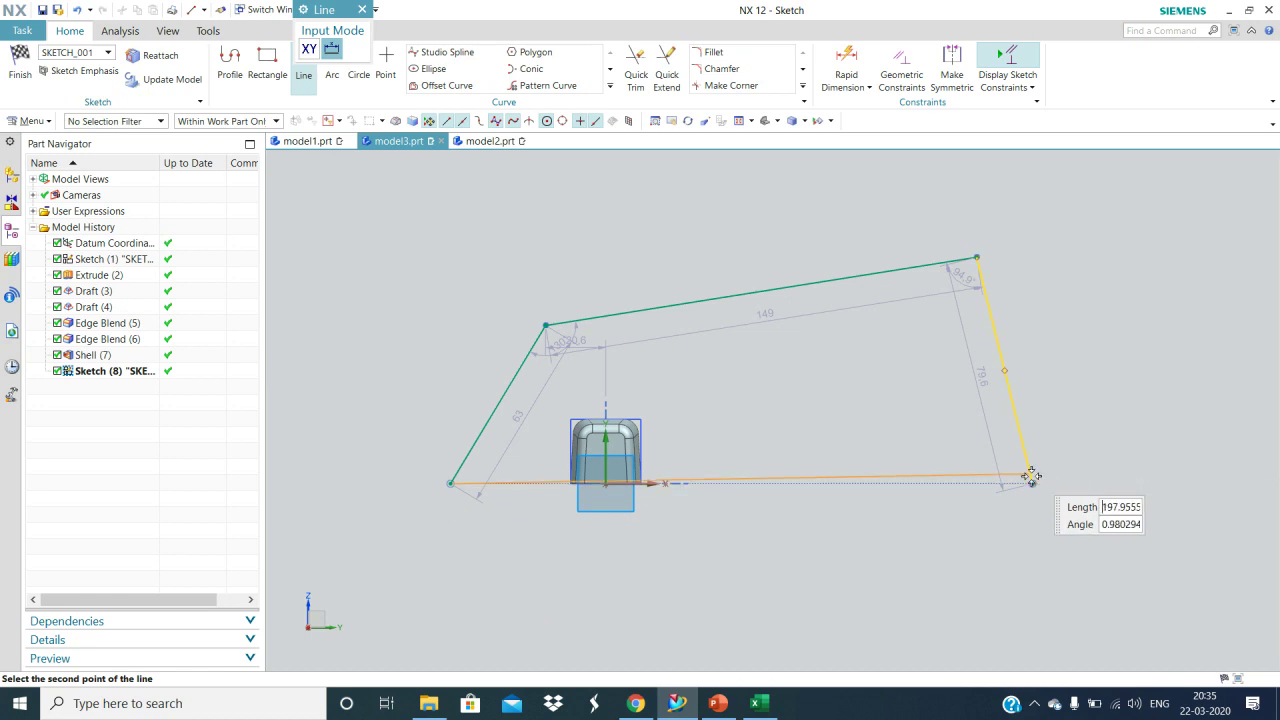
{"action": "left_click", "coordinate": [1033, 481]}
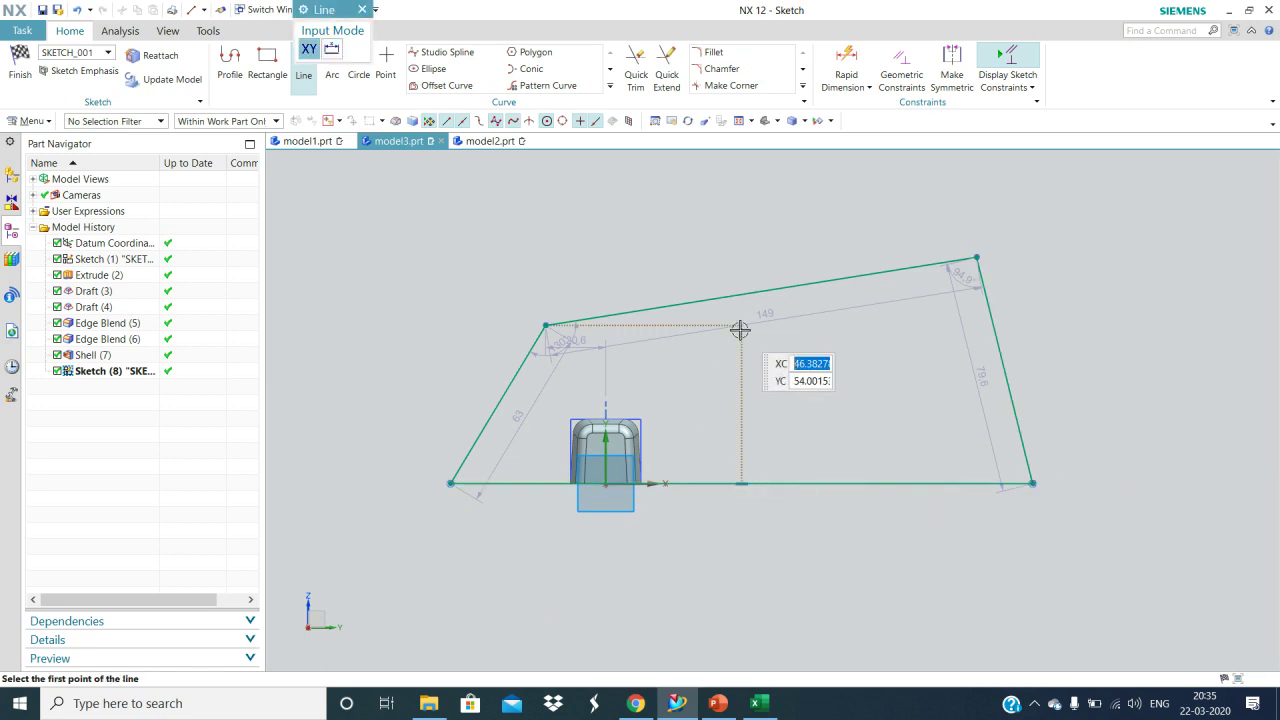
{"action": "key", "text": "Escape"}
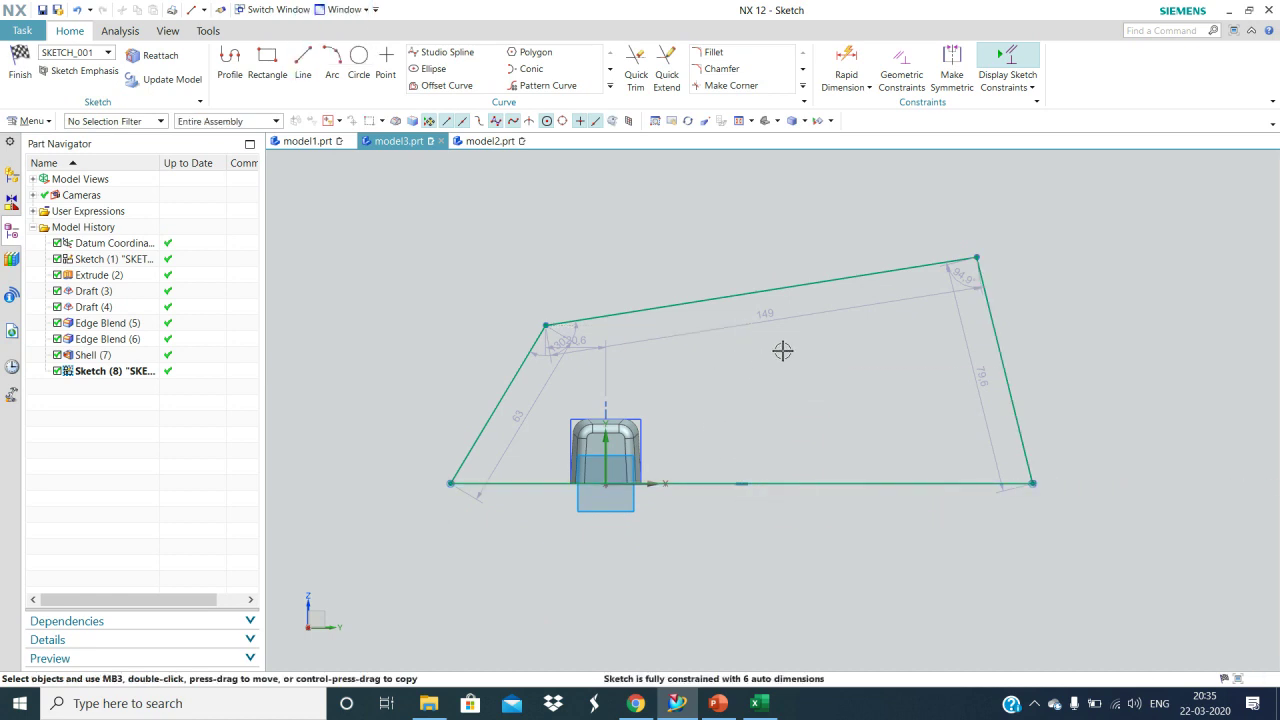
{"action": "left_click", "coordinate": [20, 62]}
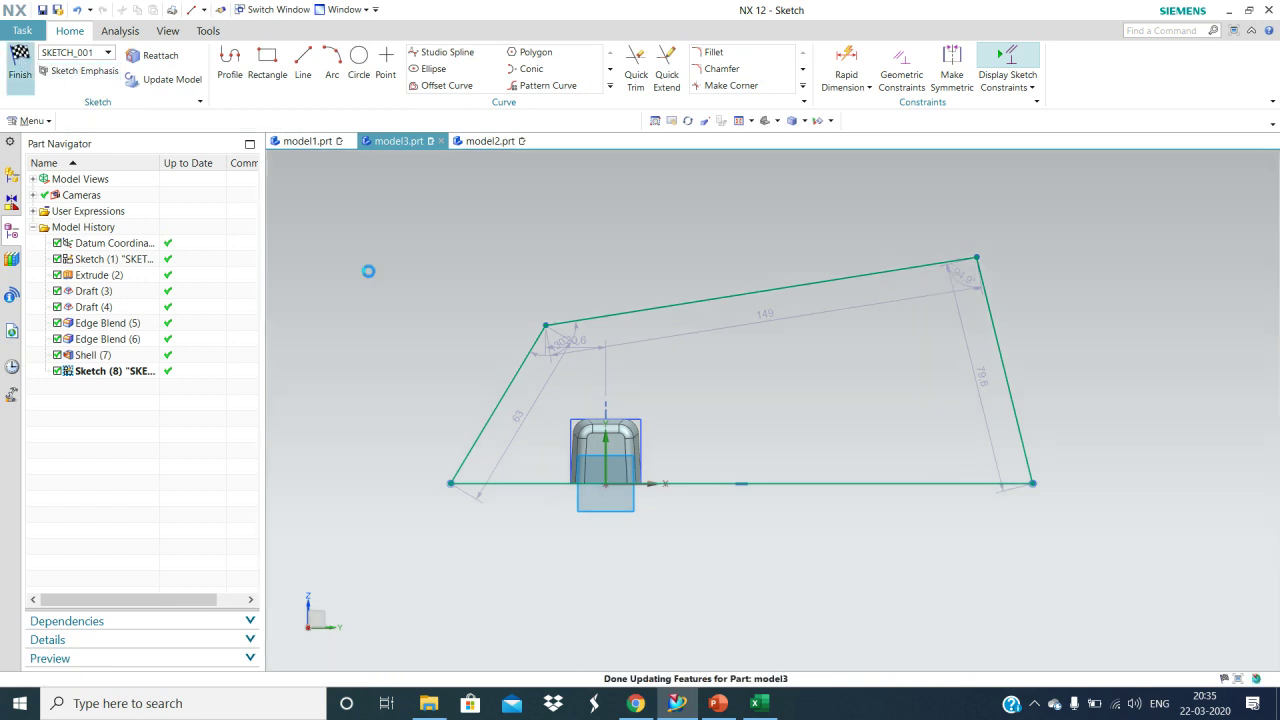
{"action": "mouse_move", "coordinate": [914, 523]}
{"action": "middle_mouse_down"}
{"action": "mouse_move", "coordinate": [943, 526]}
{"action": "mouse_move", "coordinate": [834, 555]}
{"action": "middle_mouse_up"}
Step: Reopen the four-sided sketch and stretch its corners until the three upper sides are about 123, 354 and 178 mm long
{"action": "double_click", "coordinate": [739, 470]}
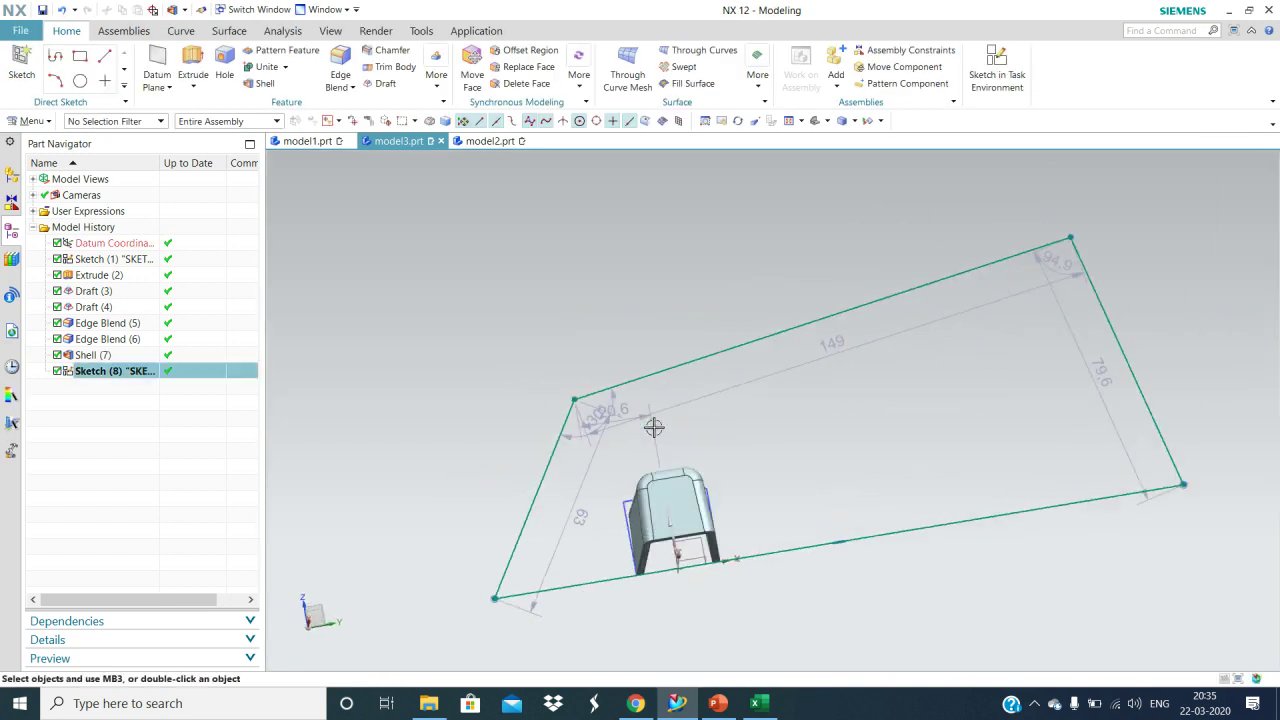
{"action": "scroll", "coordinate": [700, 376], "scroll_direction": "down", "scroll_amount": 3}
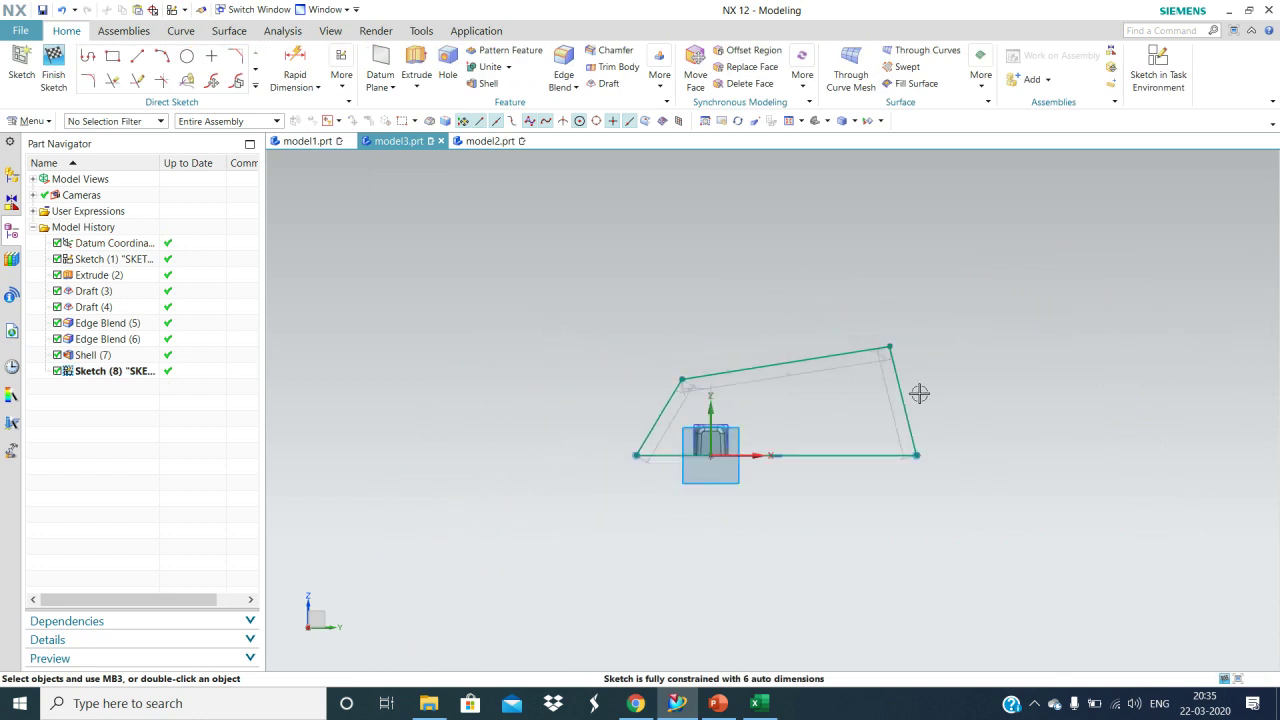
{"action": "scroll", "coordinate": [794, 437], "scroll_direction": "down", "scroll_amount": 1}
{"action": "mouse_move", "coordinate": [788, 456]}
{"action": "left_mouse_down"}
{"action": "mouse_move", "coordinate": [1011, 434]}
{"action": "mouse_move", "coordinate": [1108, 455]}
{"action": "left_mouse_up"}
{"action": "left_click_drag", "start_coordinate": [752, 348], "coordinate": [1055, 210]}
{"action": "mouse_move", "coordinate": [553, 380]}
{"action": "left_mouse_down"}
{"action": "mouse_move", "coordinate": [543, 294]}
{"action": "mouse_move", "coordinate": [561, 290]}
{"action": "left_mouse_up"}
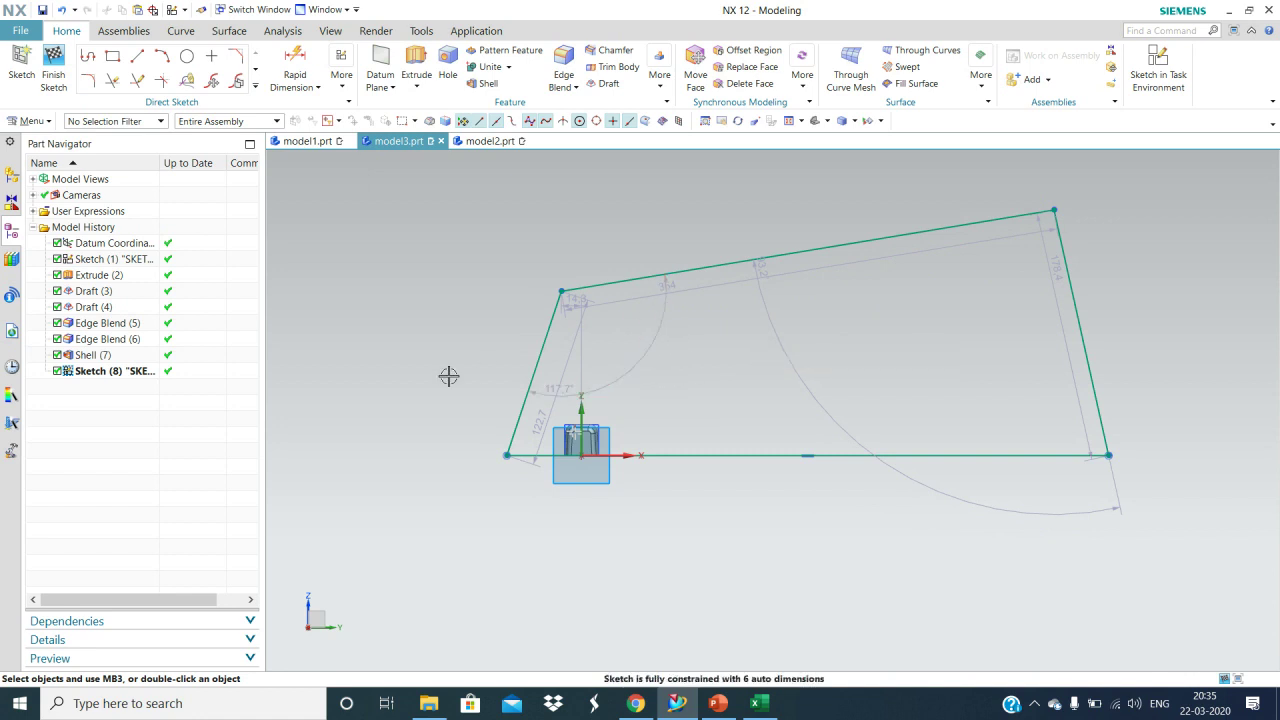
Step: Fillet the profile's two upper corners with radii of about 75 mm and 40 mm, and finish the sketch
{"action": "left_click", "coordinate": [87, 81]}
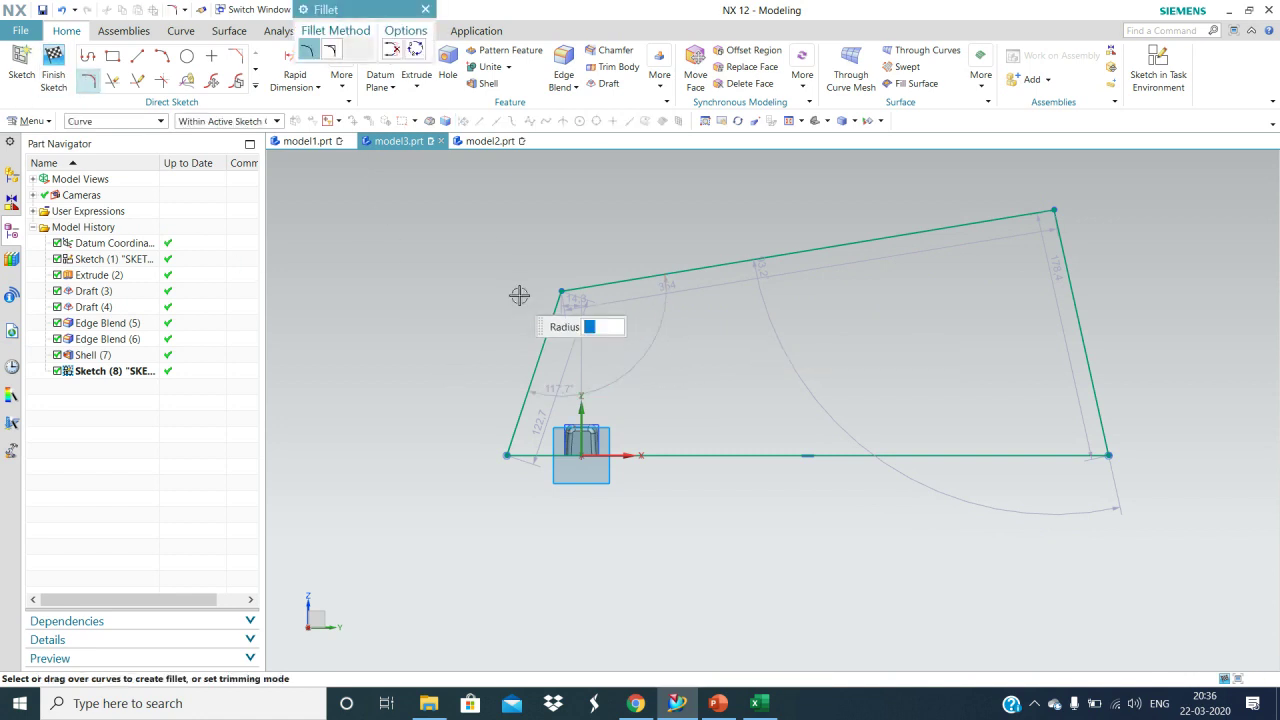
{"action": "left_click", "coordinate": [586, 291]}
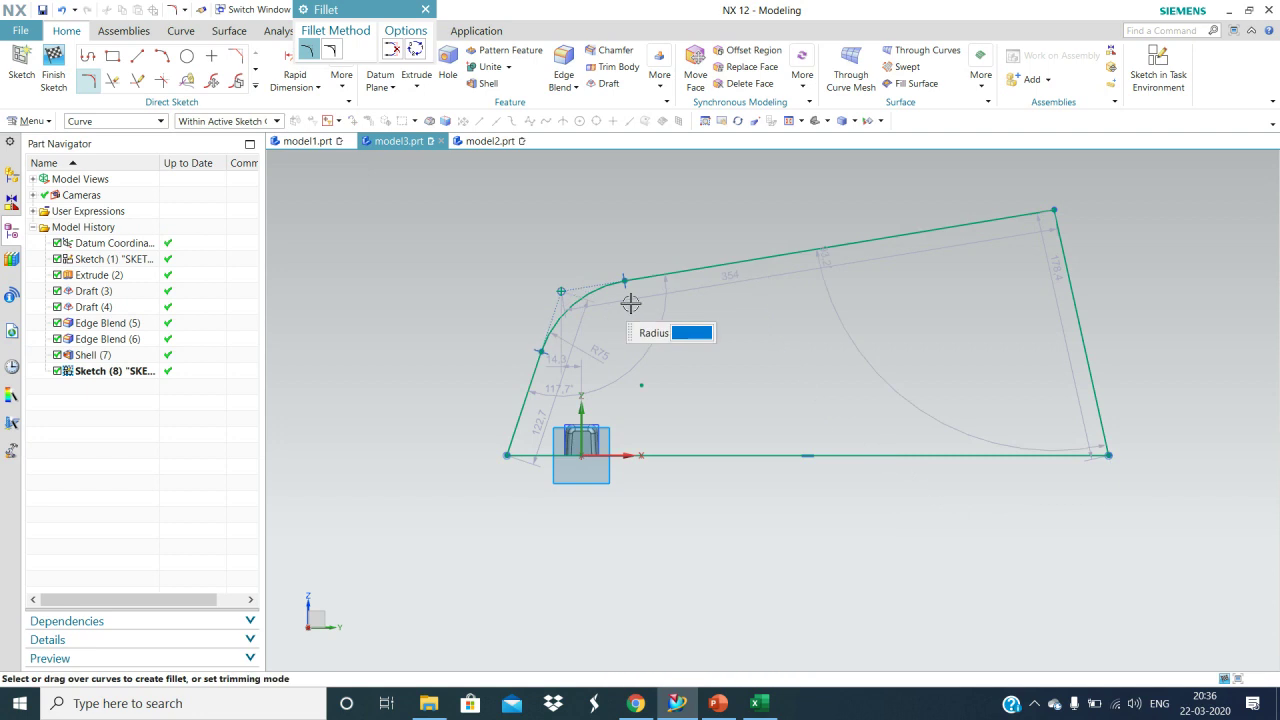
{"action": "left_click", "coordinate": [1034, 220]}
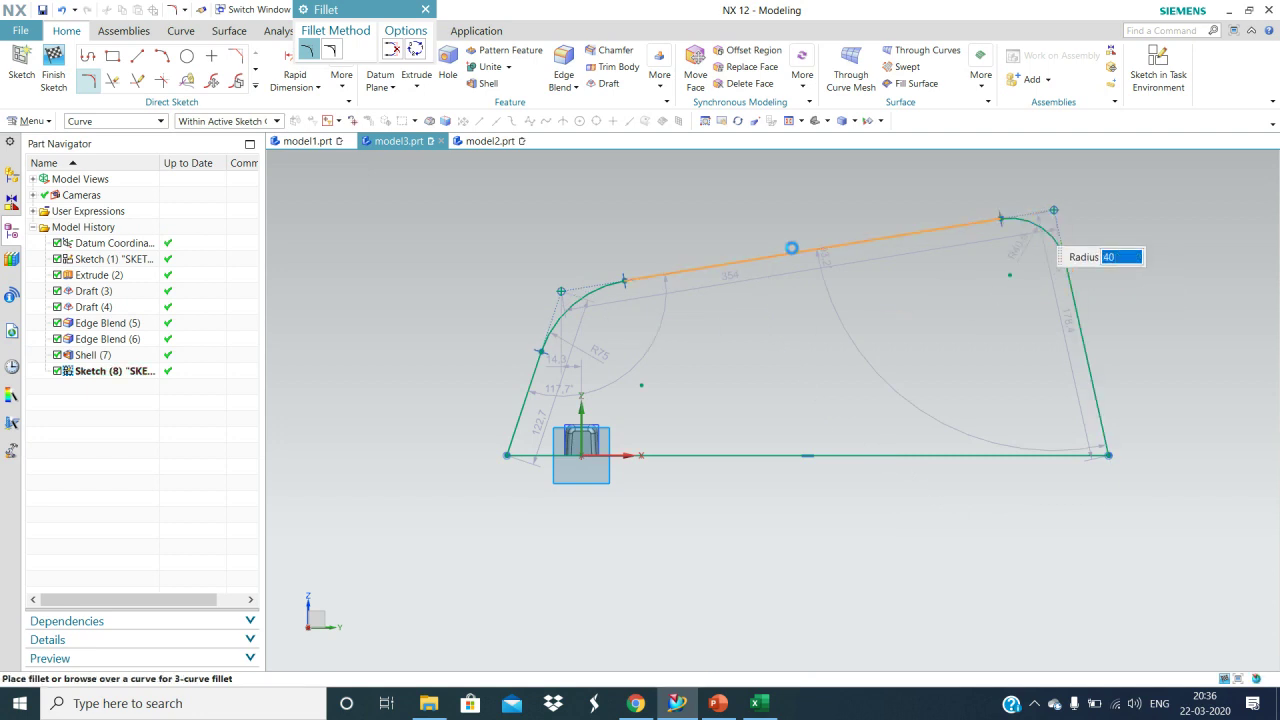
{"action": "left_click", "coordinate": [56, 80]}
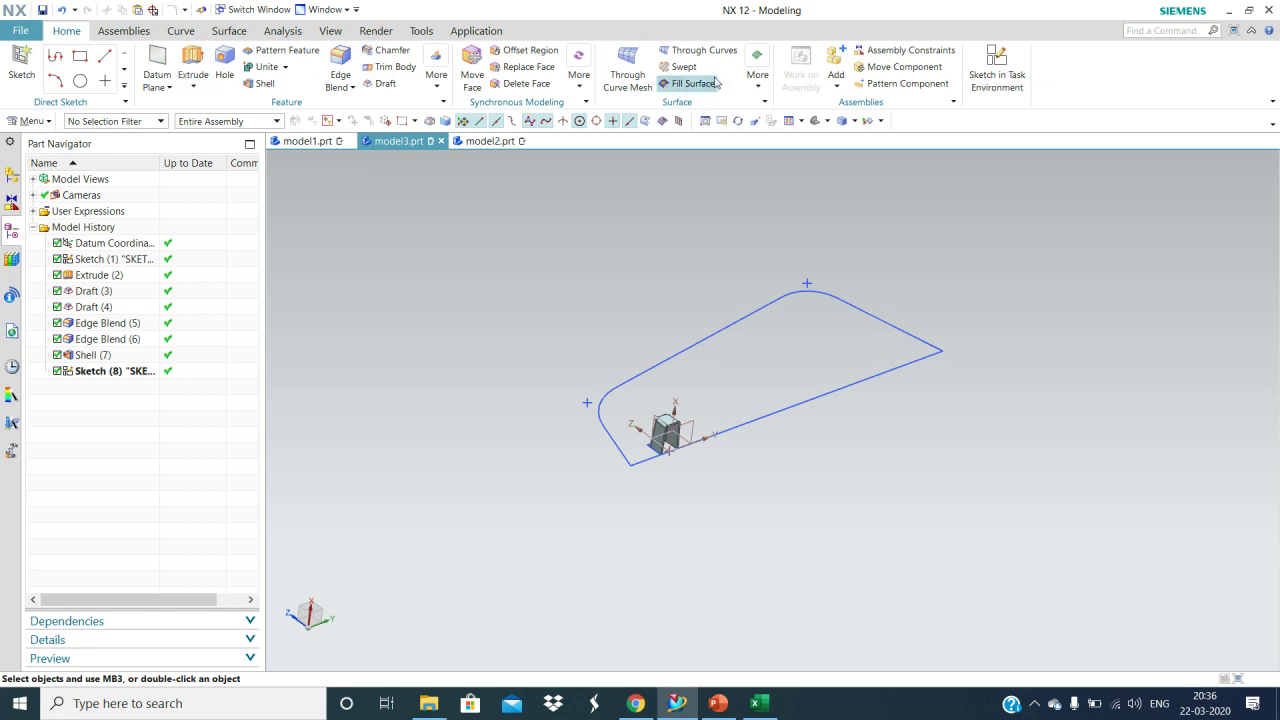
Step: Create a Fill Surface bounded by the filleted sketch's tangent curves and its straight base line, and hide the sketch
{"action": "left_click", "coordinate": [229, 31]}
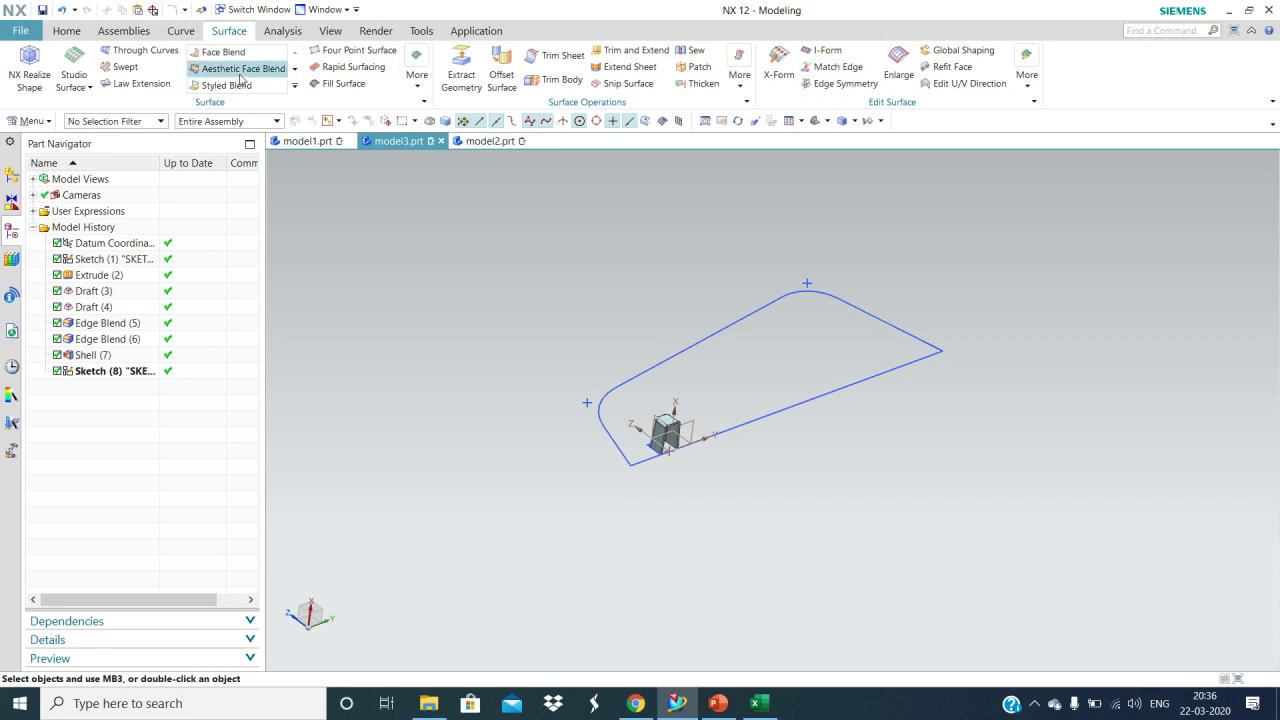
{"action": "left_click", "coordinate": [68, 33]}
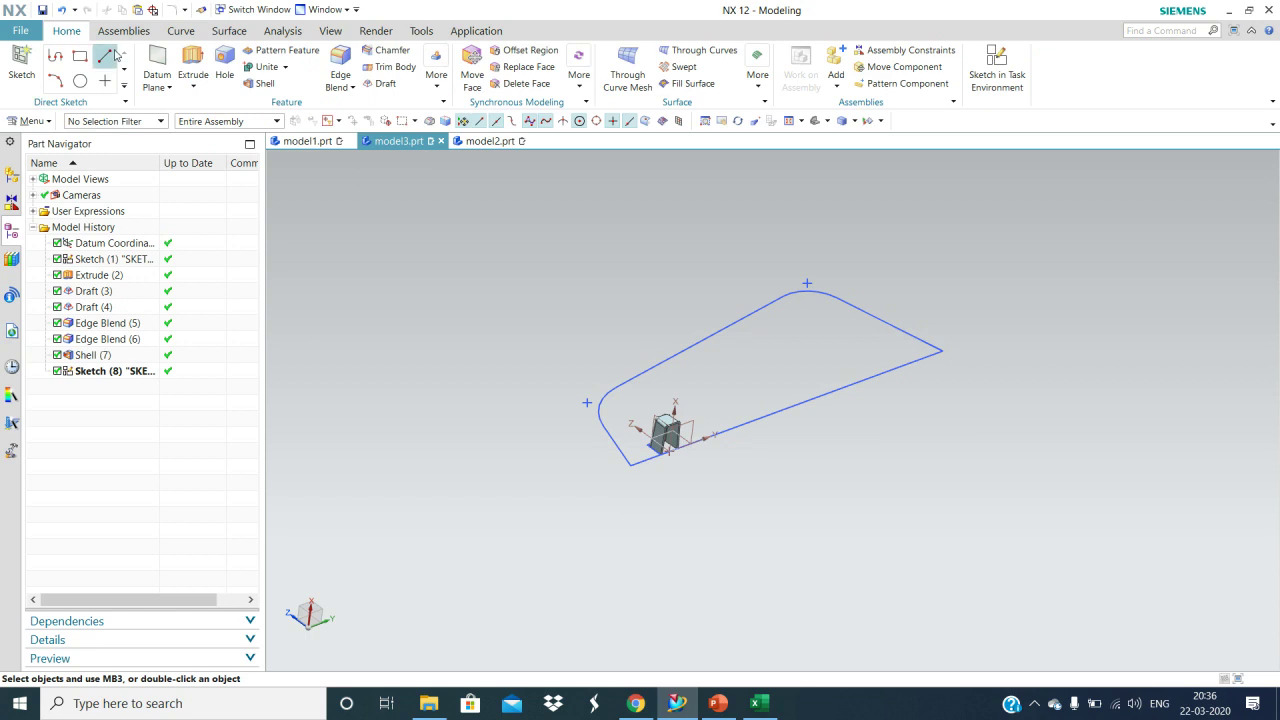
{"action": "left_click", "coordinate": [705, 86]}
{"action": "left_click", "coordinate": [763, 309]}
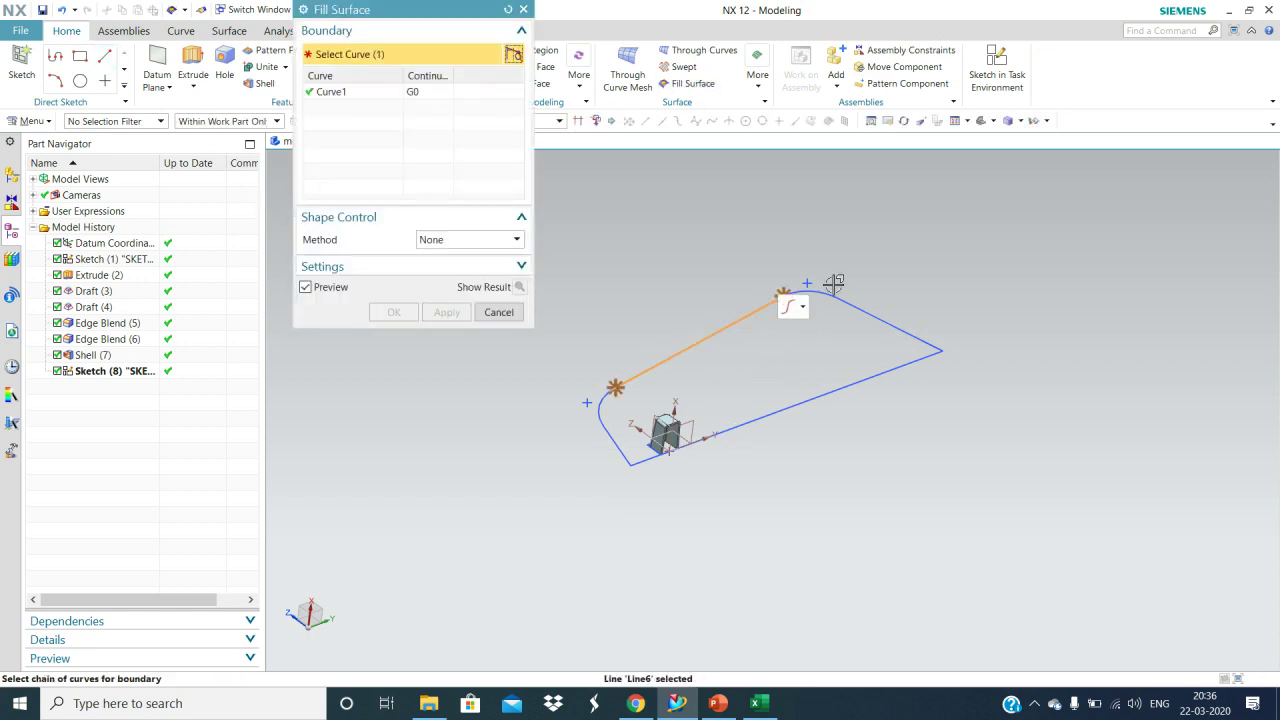
{"action": "left_click_drag", "start_coordinate": [413, 12], "coordinate": [841, 16]}
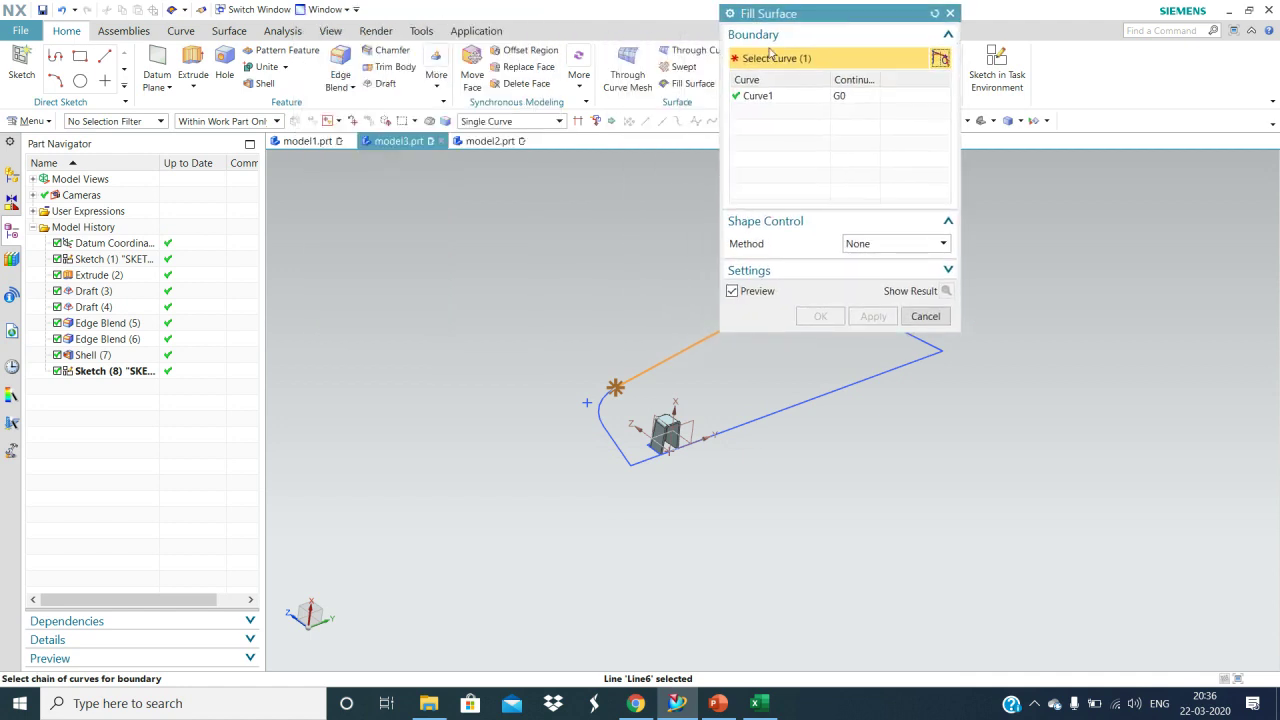
{"action": "left_click", "coordinate": [503, 122]}
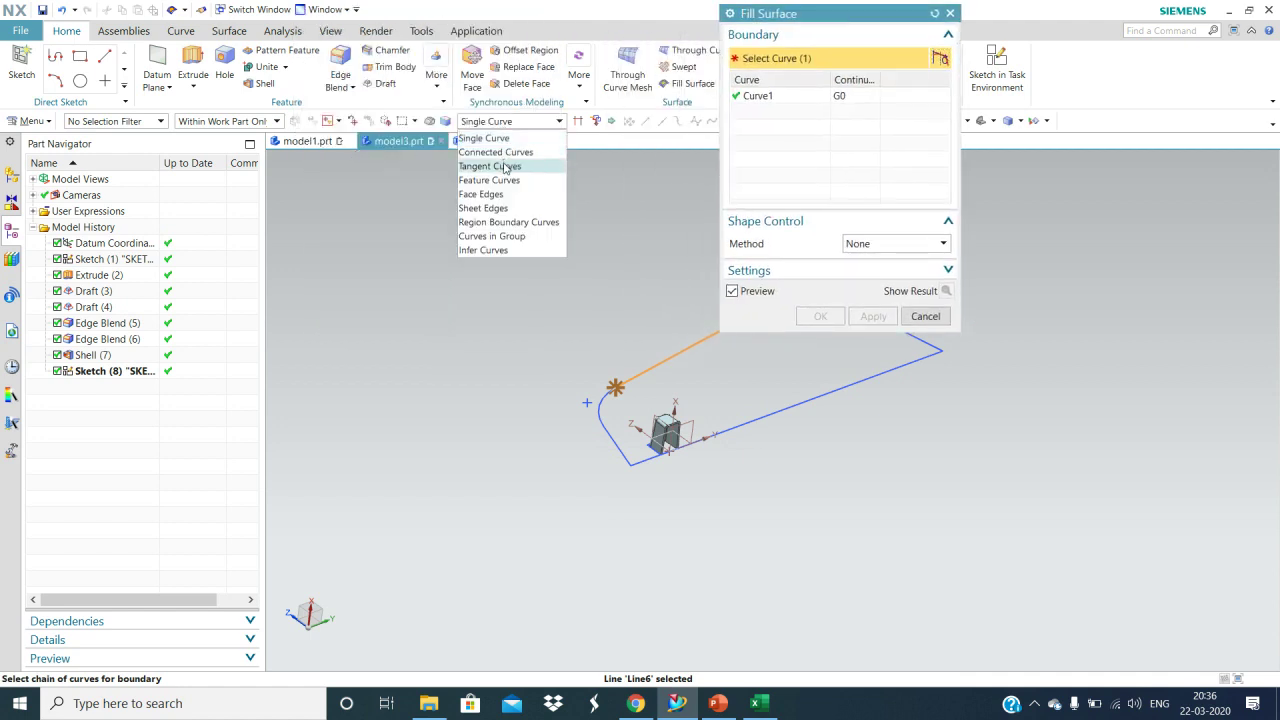
{"action": "left_click", "coordinate": [490, 166]}
{"action": "left_click", "coordinate": [603, 391]}
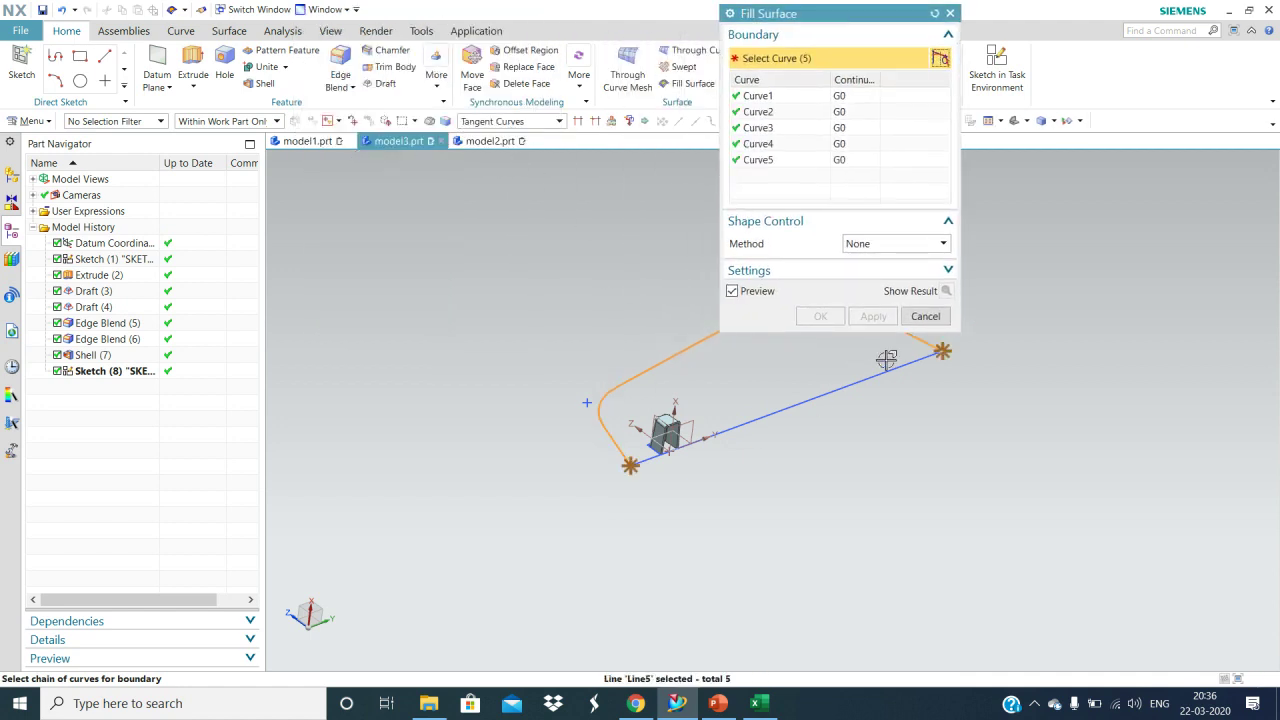
{"action": "left_click", "coordinate": [858, 386]}
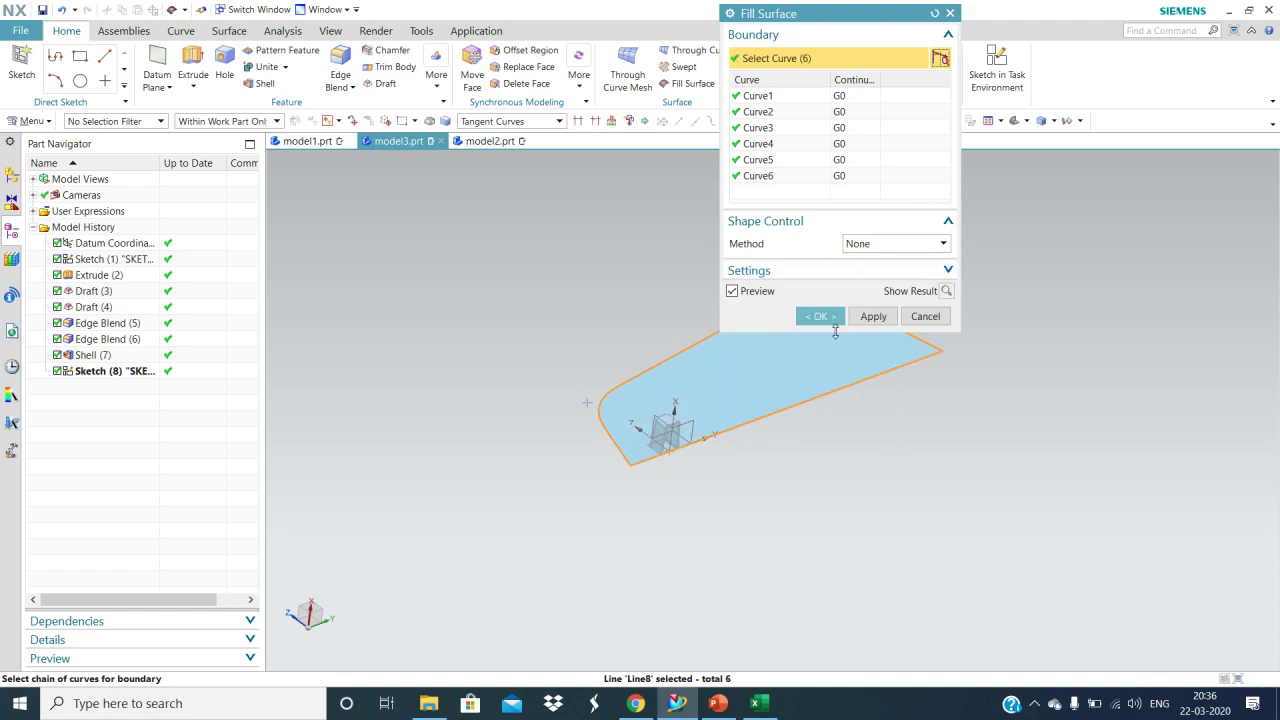
{"action": "left_click", "coordinate": [820, 316]}
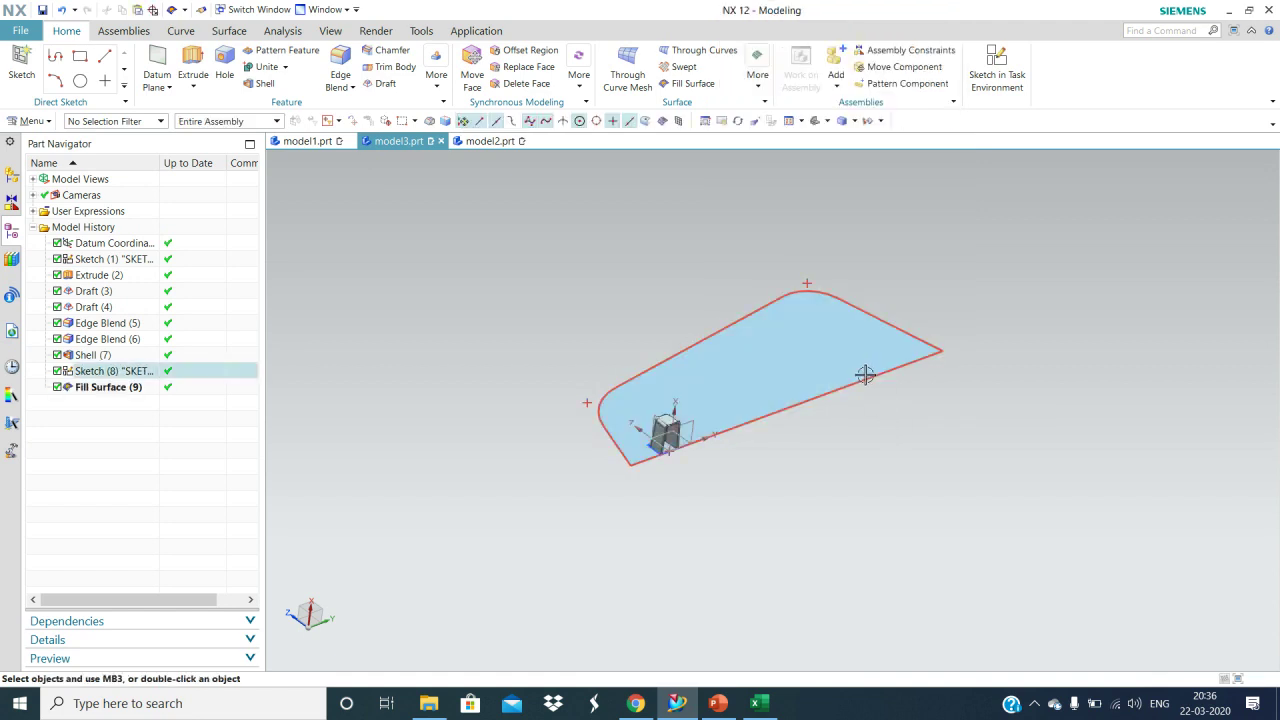
{"action": "right_click", "coordinate": [866, 381]}
{"action": "left_click", "coordinate": [891, 80]}
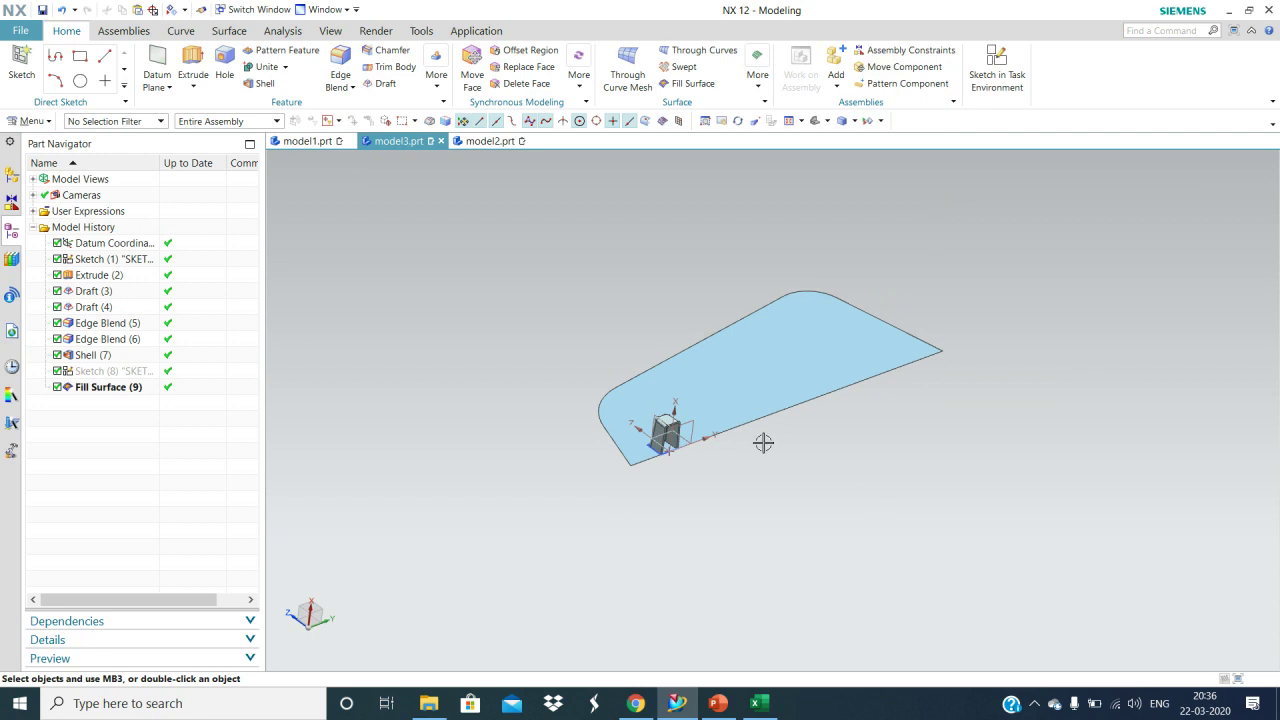
Step: Set up a Law Extension along the fill surface's tangent outer edges, excluding the straight base edge, with the fill surface as reference face
{"action": "scroll", "coordinate": [598, 298], "scroll_direction": "up", "scroll_amount": 3}
{"action": "middle_click_drag", "start_coordinate": [606, 380], "coordinate": [507, 324], "text": "shift"}
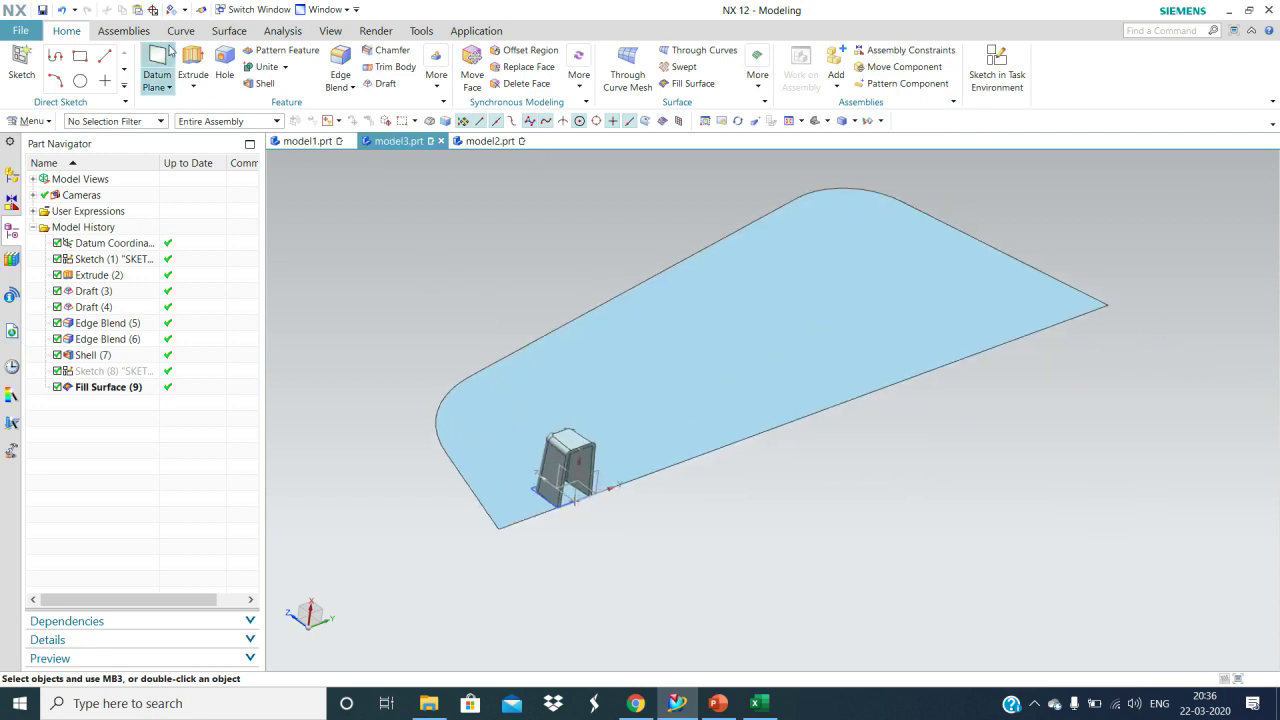
{"action": "left_click", "coordinate": [229, 30]}
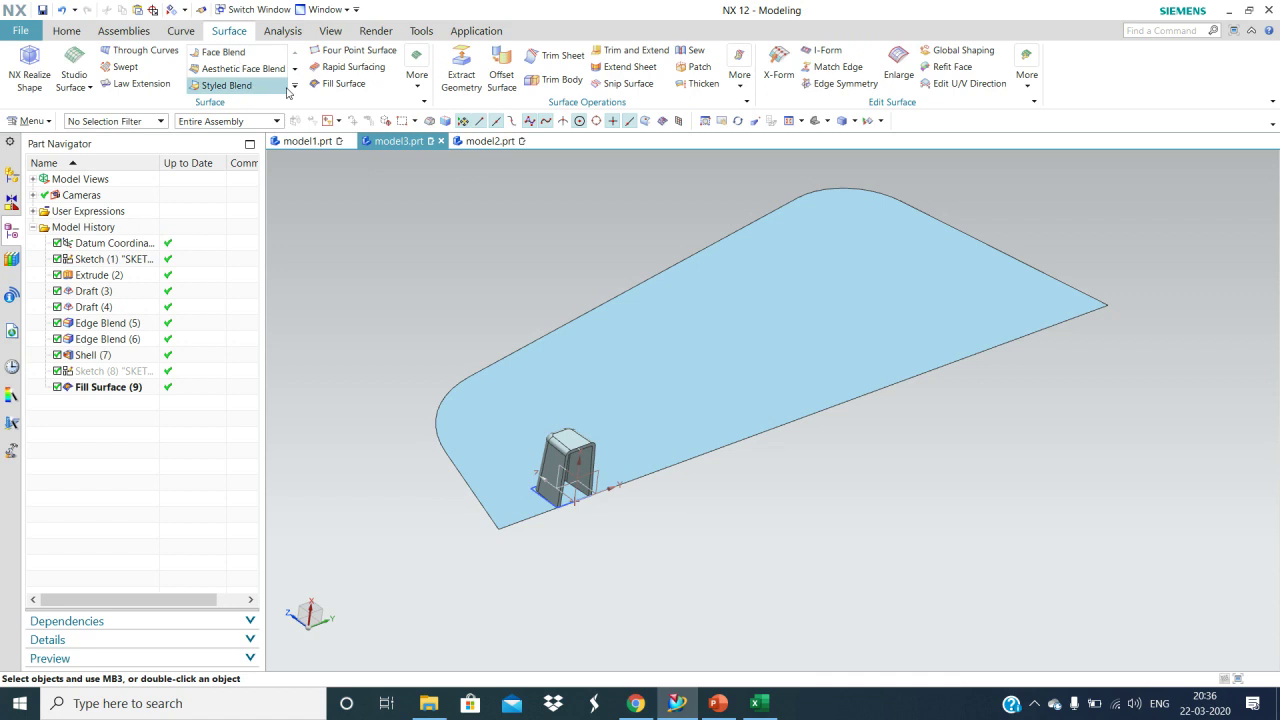
{"action": "left_click", "coordinate": [140, 83]}
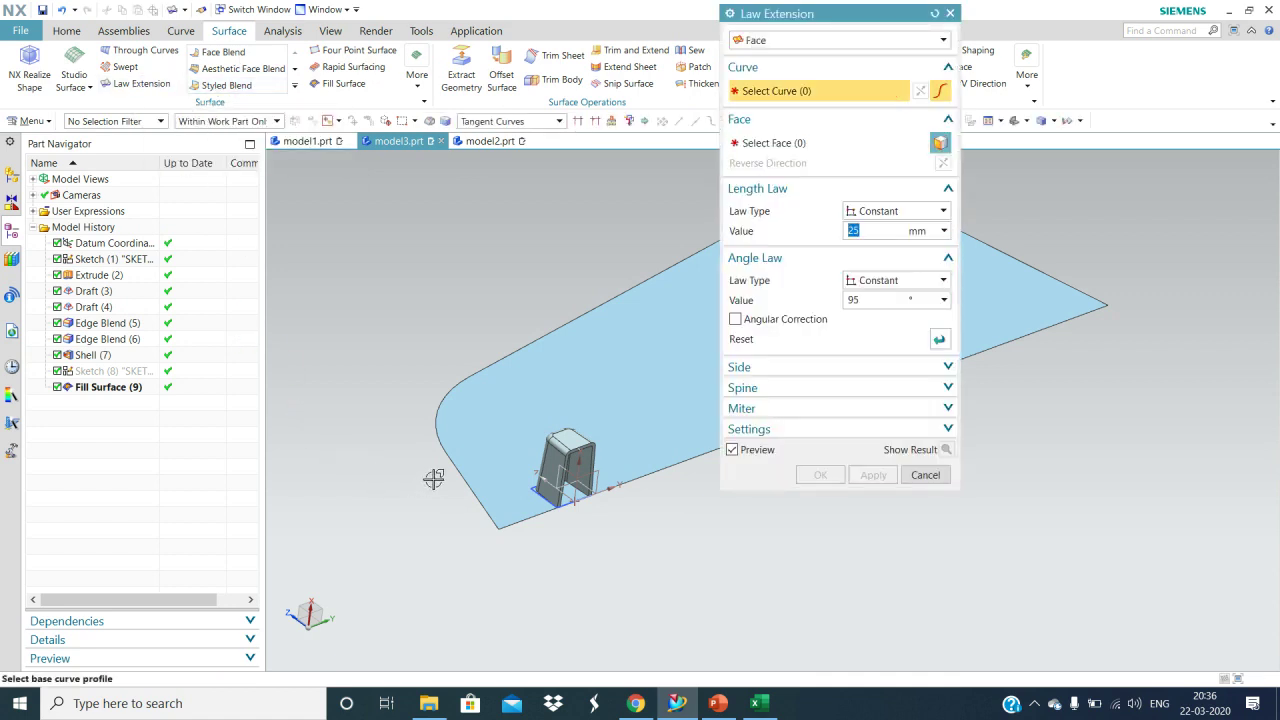
{"action": "left_click", "coordinate": [457, 476]}
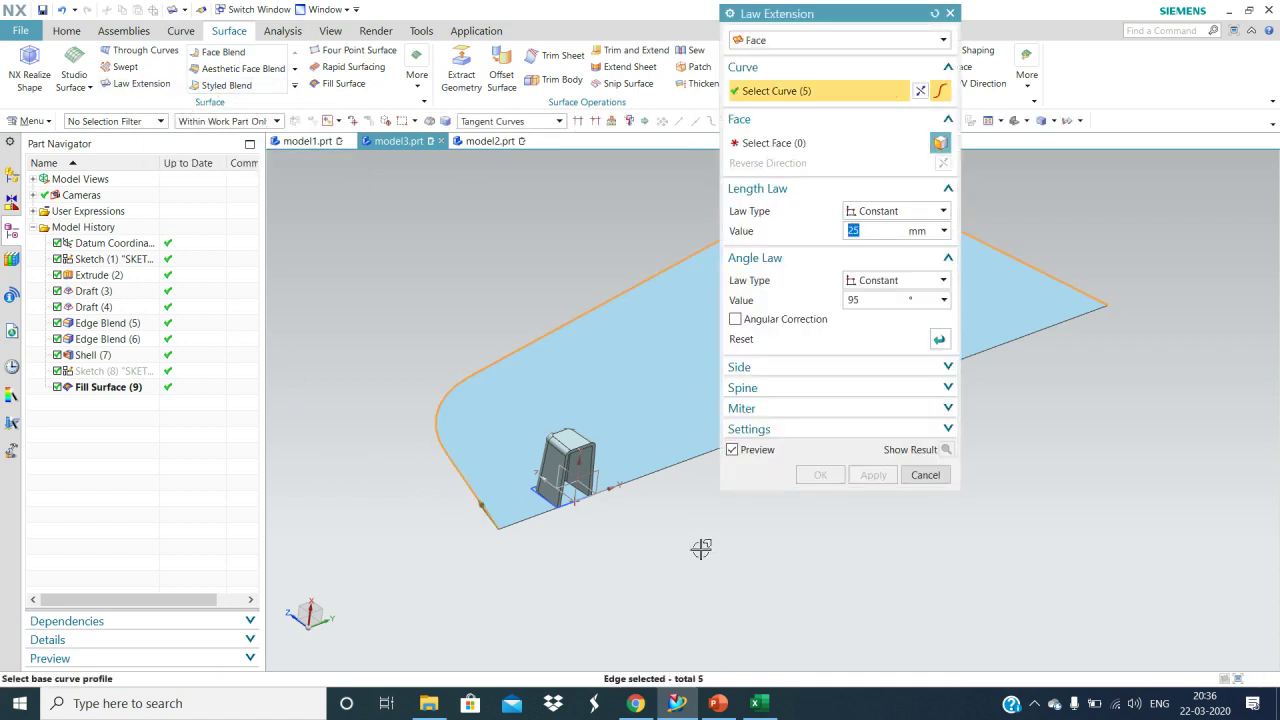
{"action": "middle_click_drag", "start_coordinate": [737, 571], "coordinate": [681, 581], "text": "shift"}
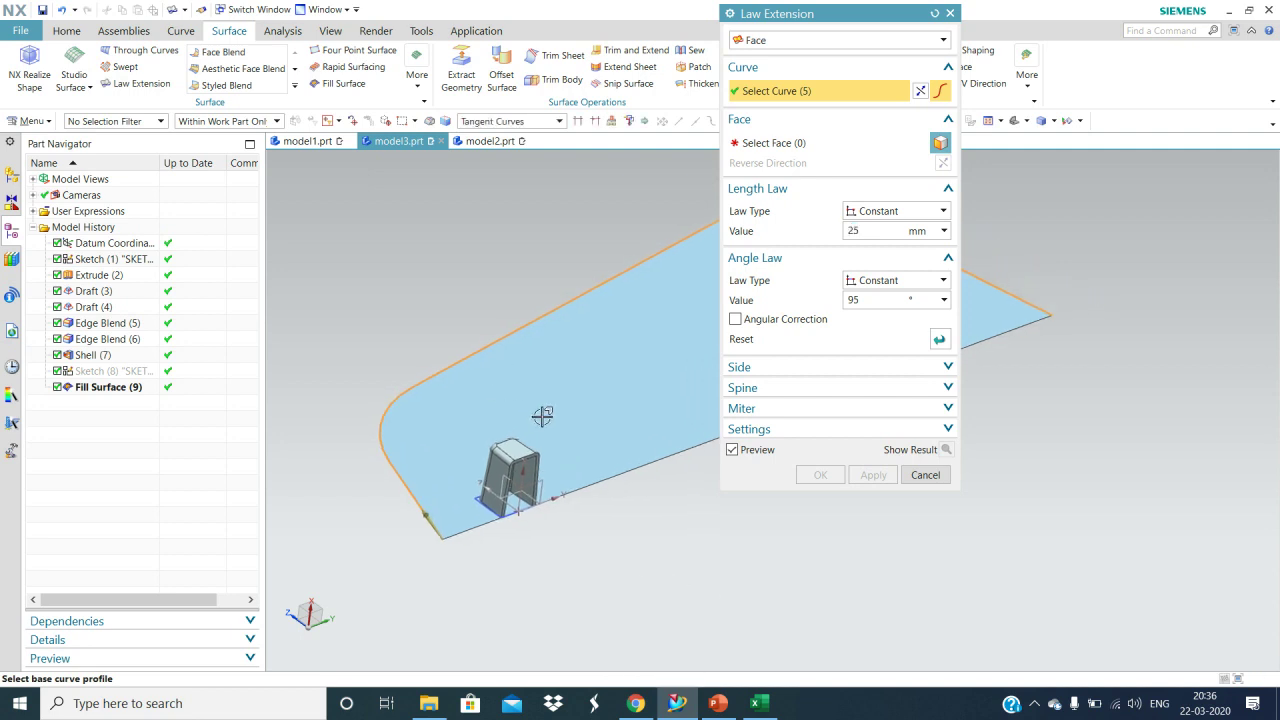
{"action": "left_click", "coordinate": [768, 143]}
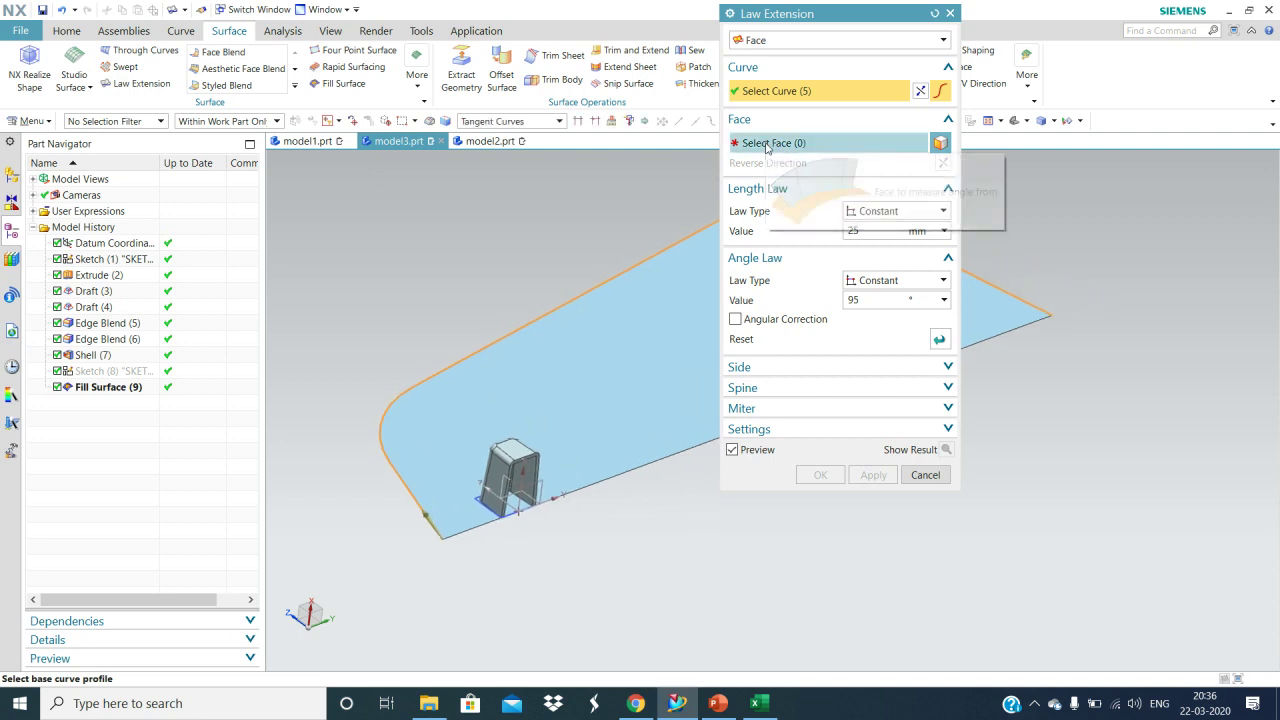
{"action": "left_click", "coordinate": [609, 370]}
{"action": "mouse_move", "coordinate": [677, 560]}
{"action": "middle_mouse_down"}
{"action": "mouse_move", "coordinate": [677, 600]}
{"action": "mouse_move", "coordinate": [666, 560]}
{"action": "middle_mouse_up"}
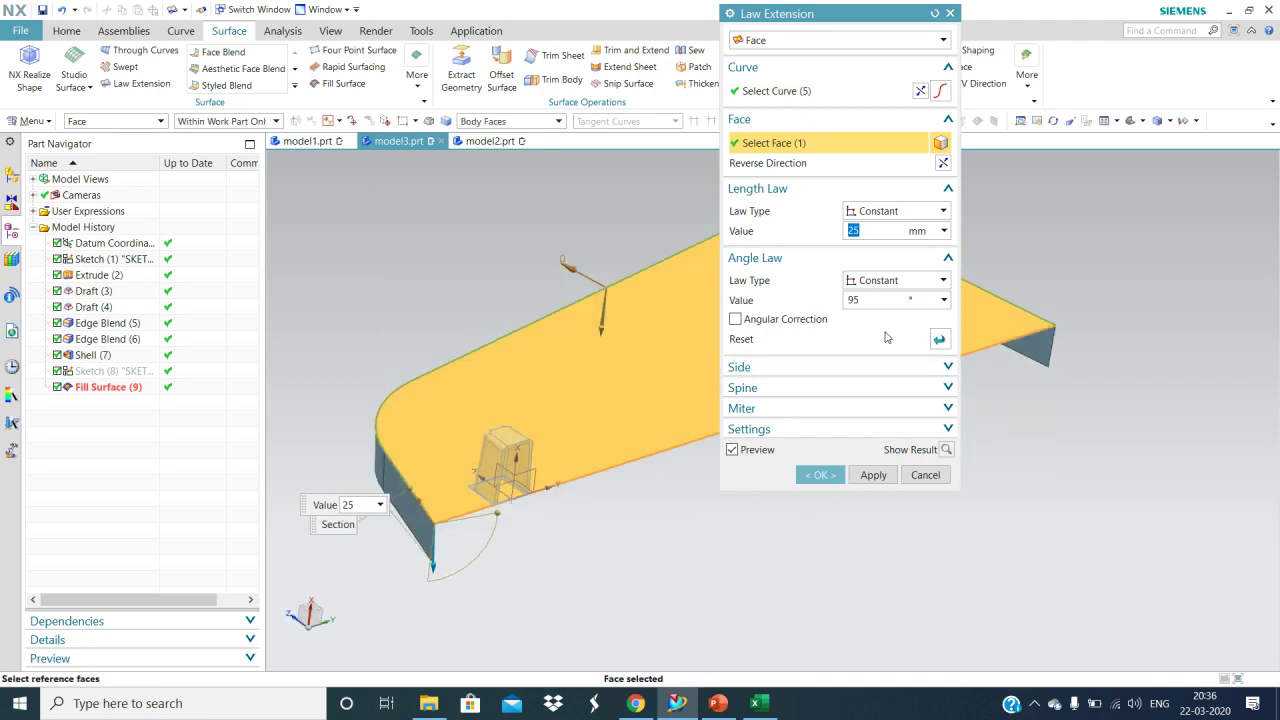
Step: Set the constant angle law to 3° and apply the 25 mm law extension
{"action": "left_click", "coordinate": [873, 299]}
{"action": "type", "text": "3"}
{"action": "left_click", "coordinate": [872, 474]}
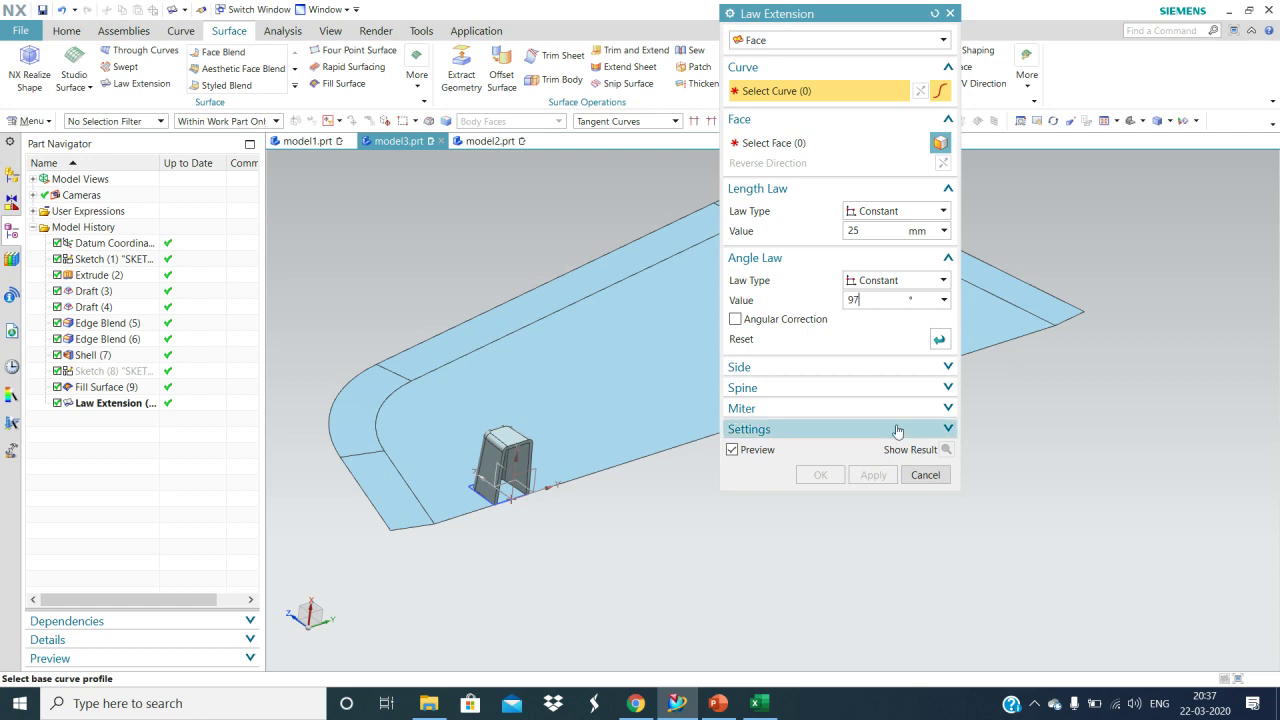
Step: Edit the existing law extension and set its constant angle to 97° so the flange stands up from the fill surface
{"action": "left_click", "coordinate": [950, 13]}
{"action": "double_click", "coordinate": [474, 331]}
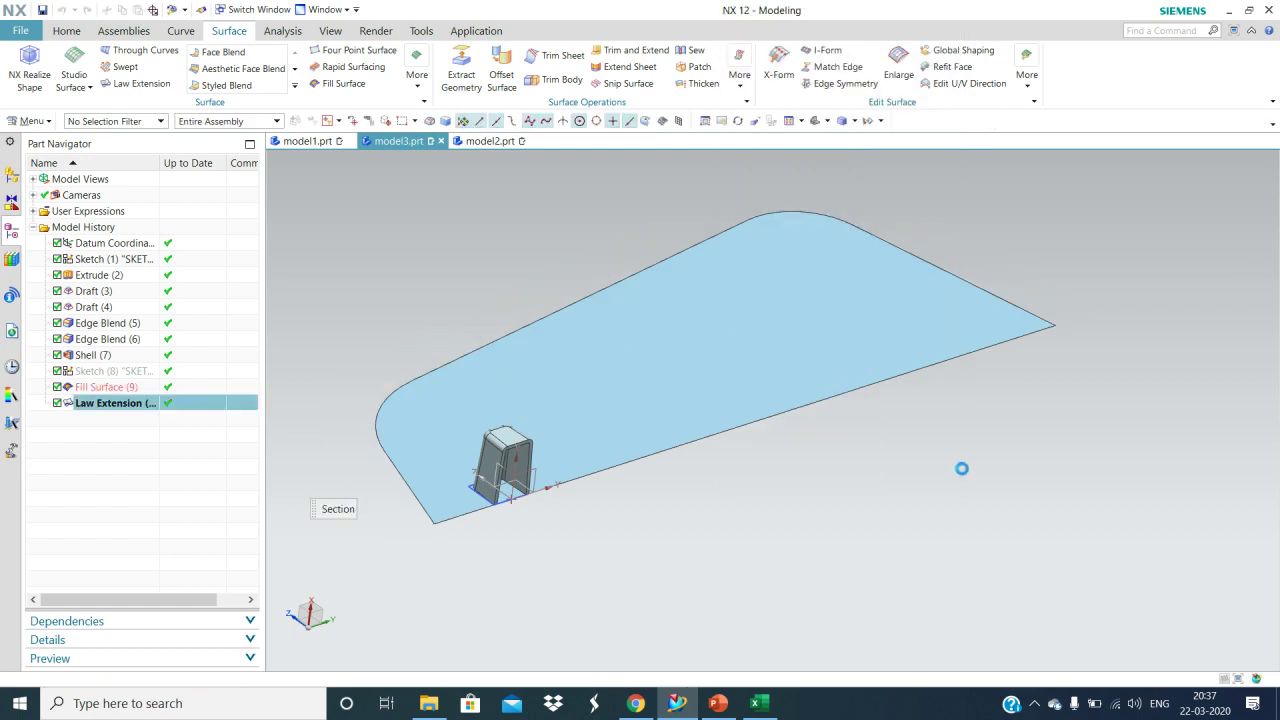
{"action": "key", "text": "Tab"}
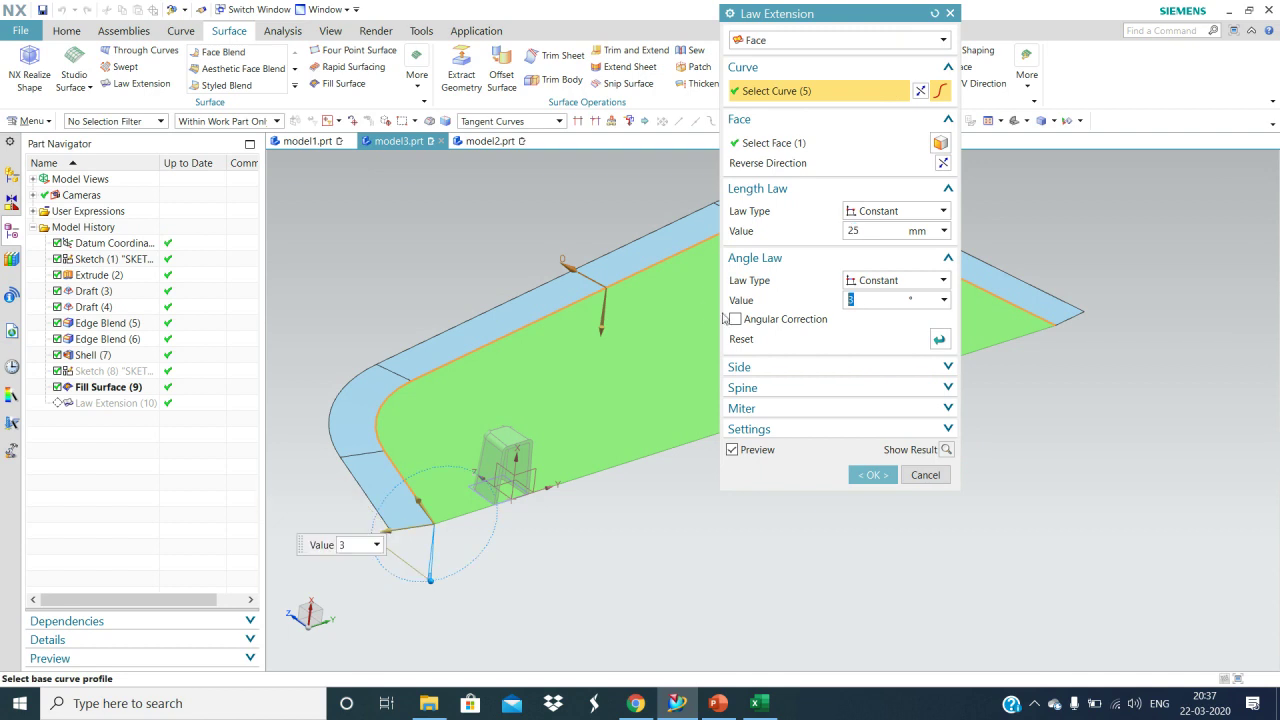
{"action": "type", "text": "97"}
{"action": "key", "text": "Return"}
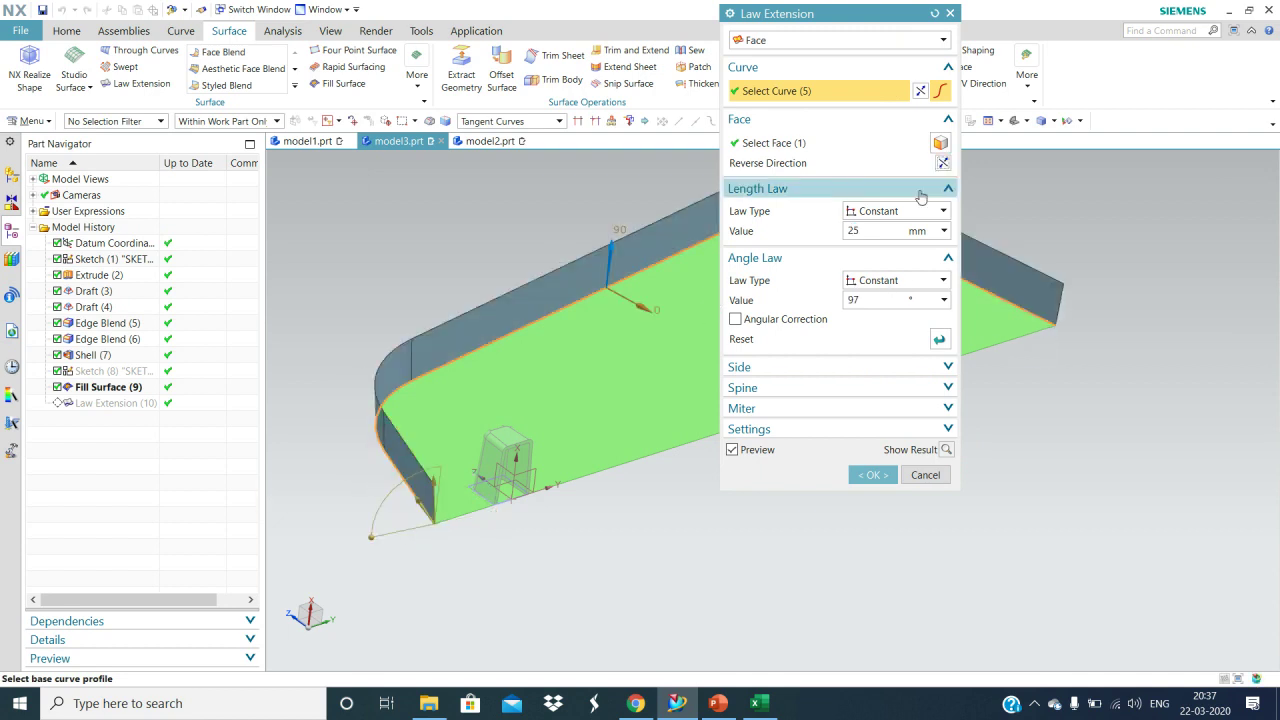
{"action": "middle_click_drag", "start_coordinate": [590, 483], "coordinate": [576, 453]}
{"action": "left_click", "coordinate": [870, 474]}
{"action": "middle_click_drag", "start_coordinate": [546, 511], "coordinate": [593, 537]}
{"action": "middle_click_drag", "start_coordinate": [603, 546], "coordinate": [600, 571]}
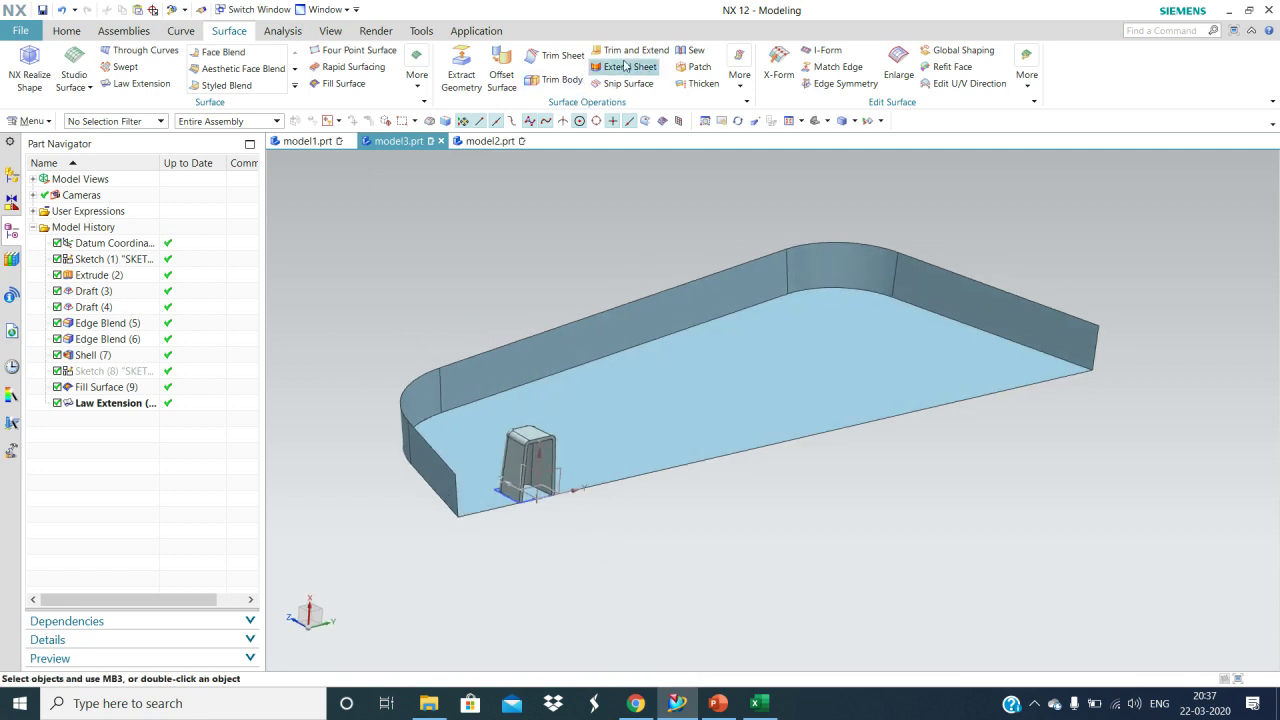
Step: Sew the fill surface as target with the law extension flange as tool into one sheet body
{"action": "left_click", "coordinate": [690, 50]}
{"action": "left_click", "coordinate": [600, 391]}
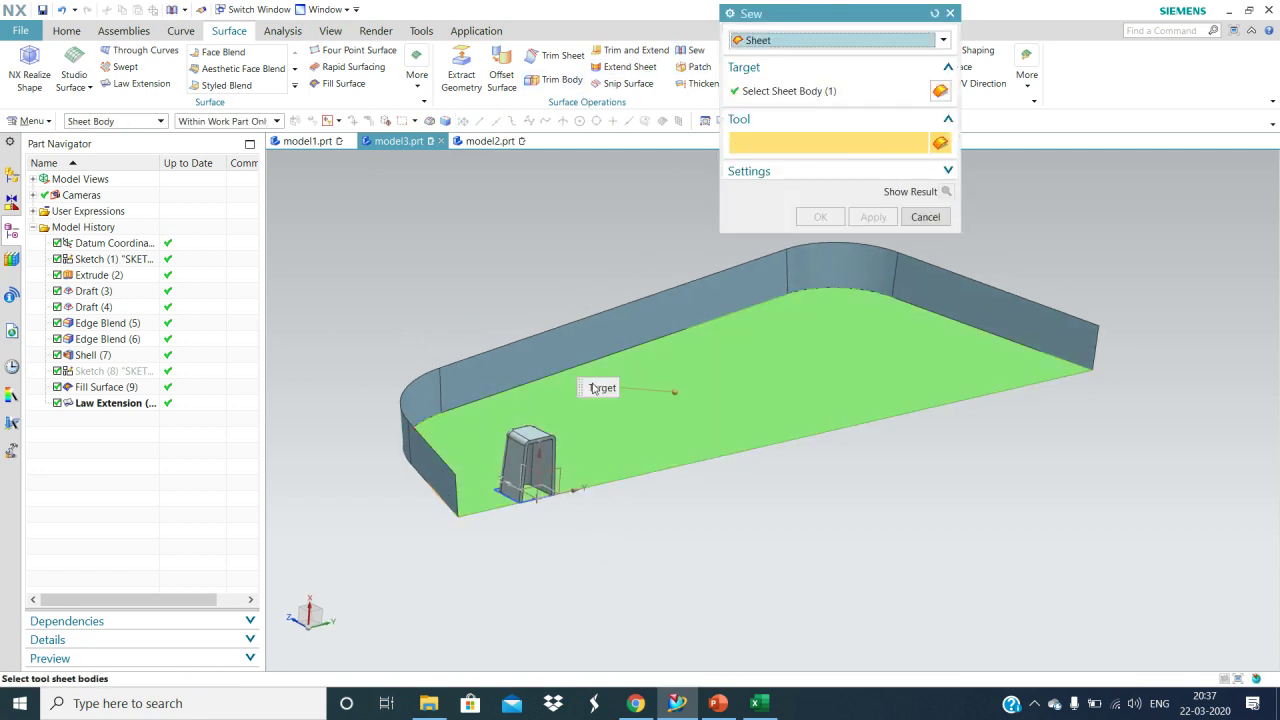
{"action": "left_click", "coordinate": [700, 302]}
{"action": "left_click", "coordinate": [806, 215]}
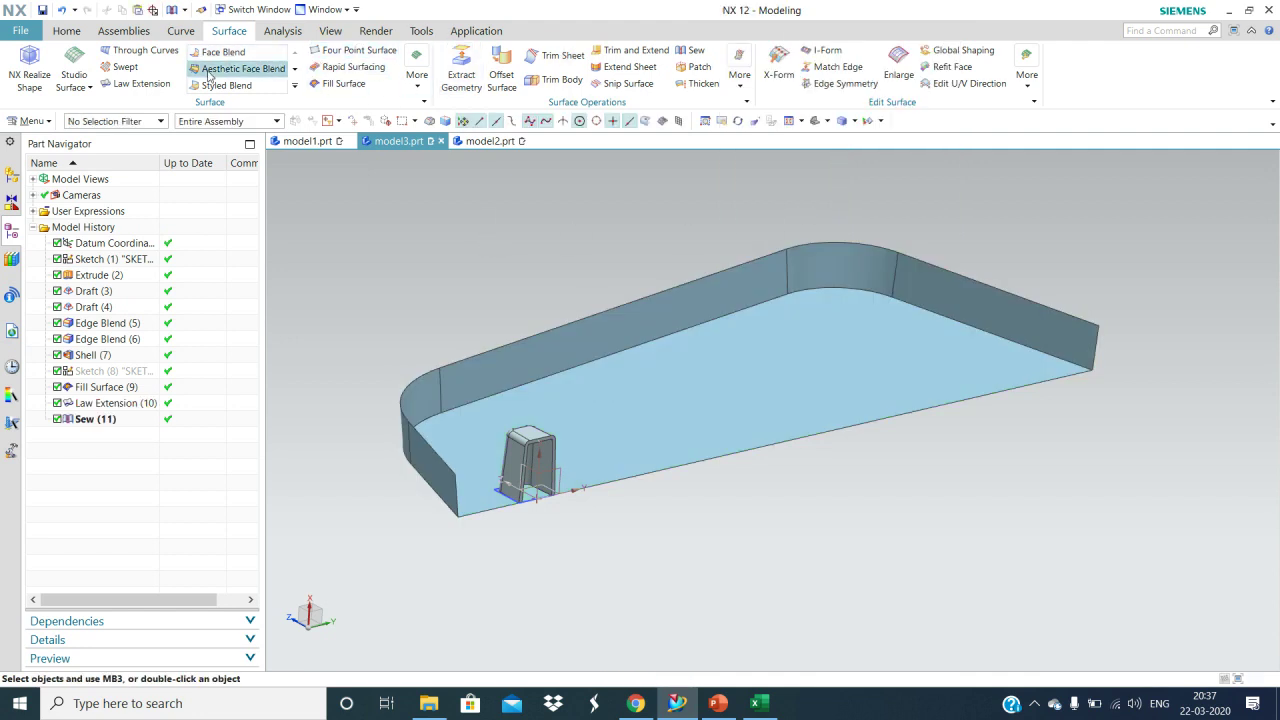
Step: Create a two-face blend between the base surface and the flange, and set its constant radius to 3 mm
{"action": "left_click", "coordinate": [224, 55]}
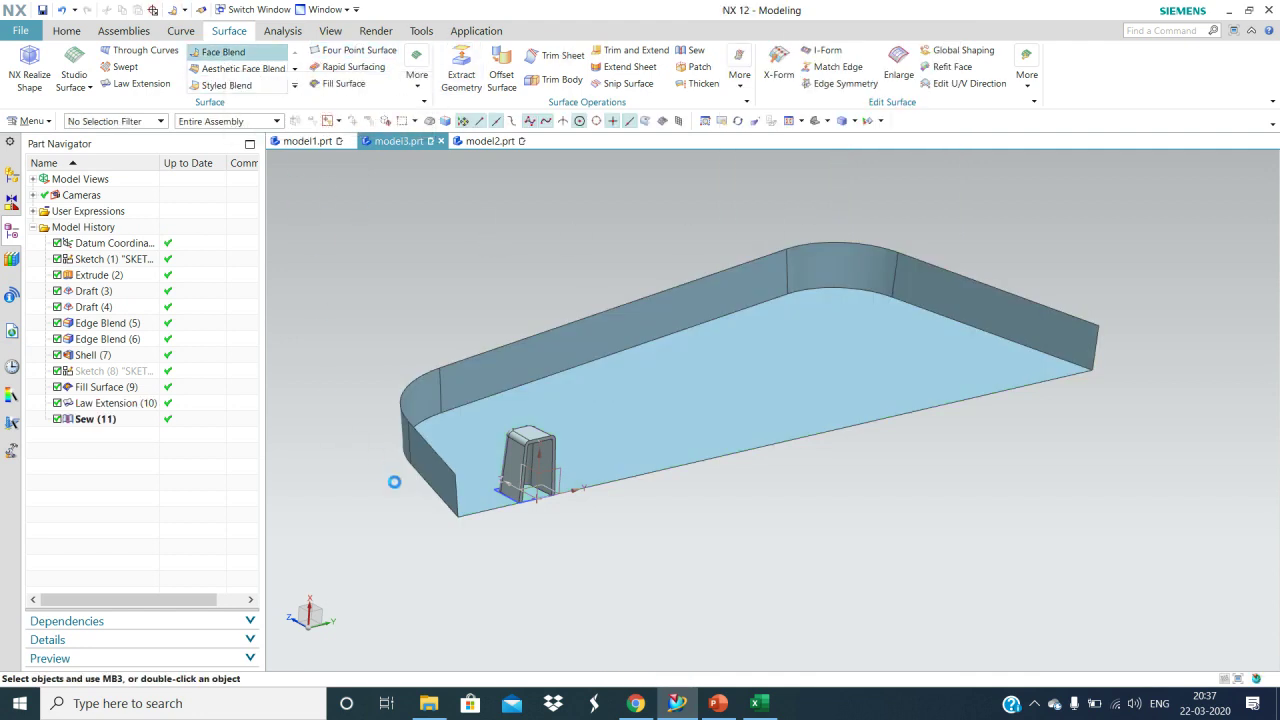
{"action": "left_click", "coordinate": [470, 455]}
{"action": "left_click", "coordinate": [430, 470]}
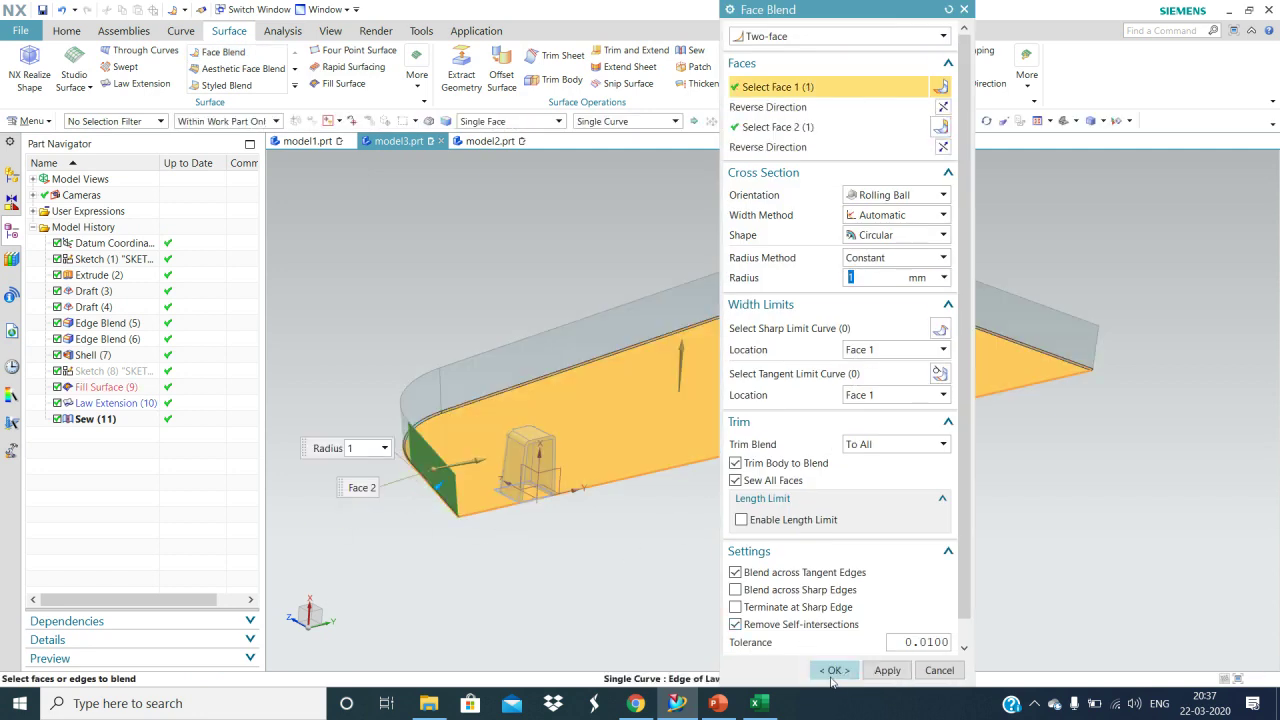
{"action": "left_click", "coordinate": [833, 671]}
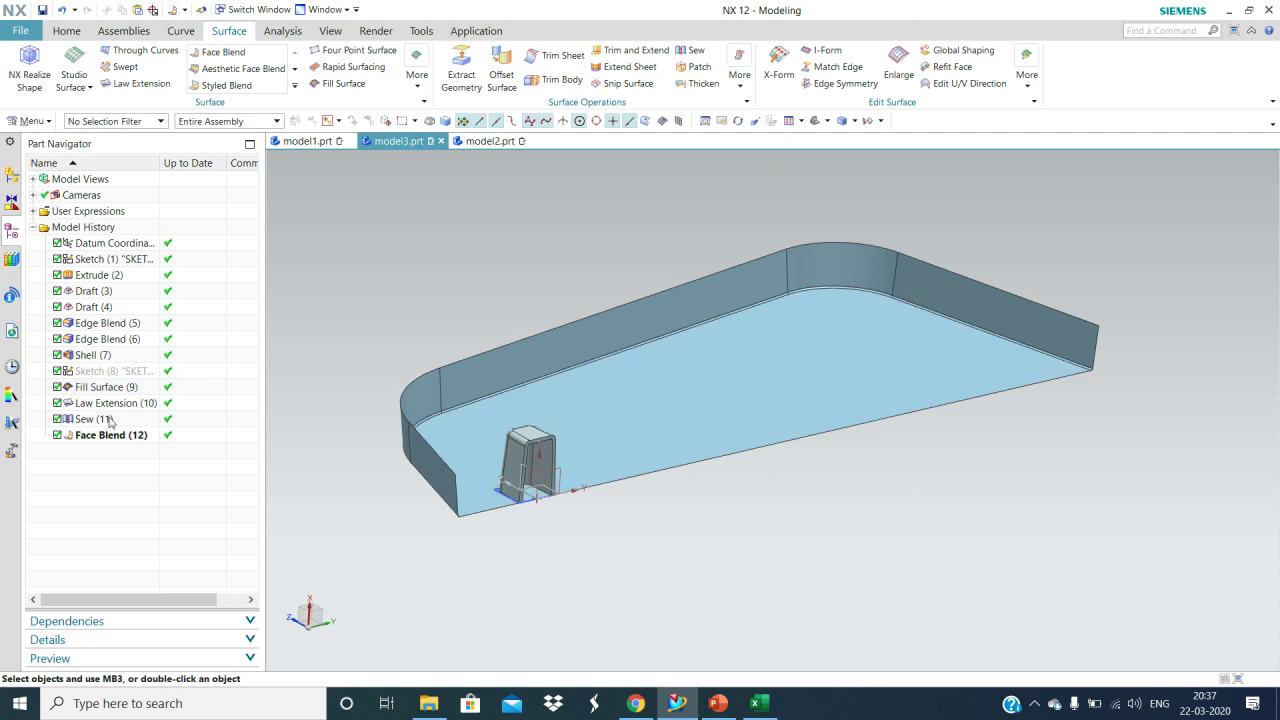
{"action": "left_click", "coordinate": [163, 435]}
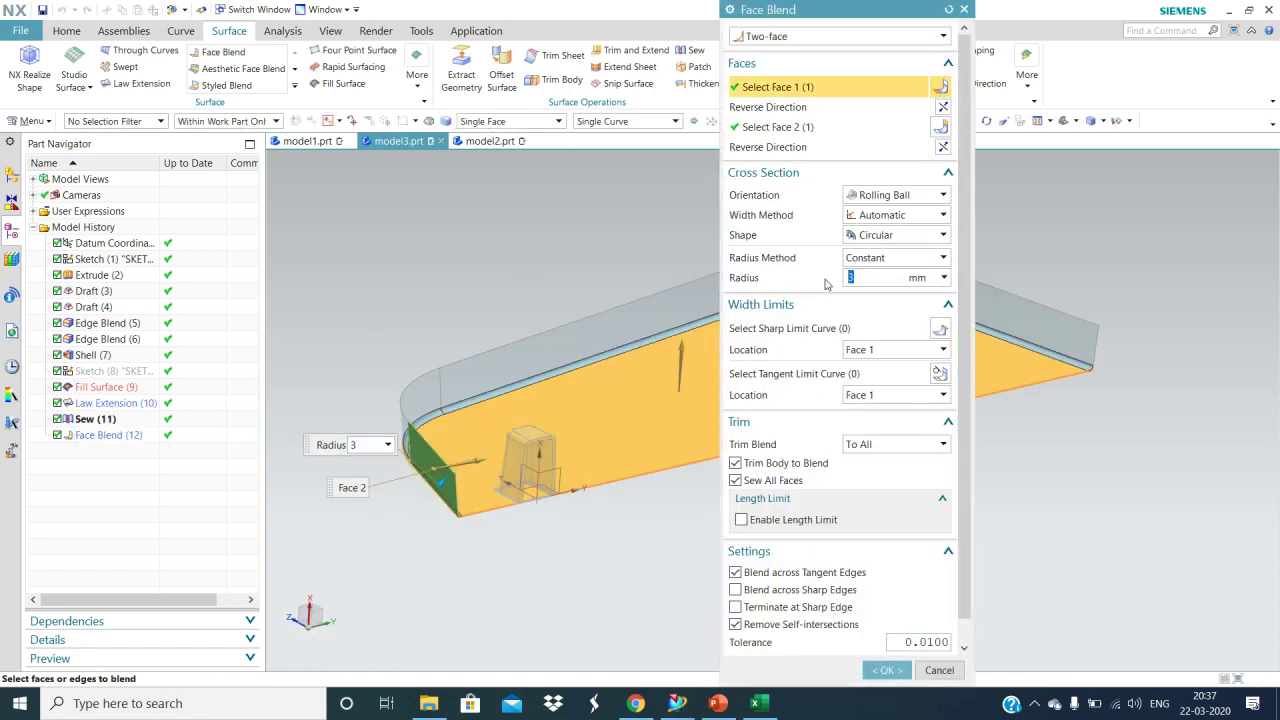
{"action": "left_click", "coordinate": [881, 677]}
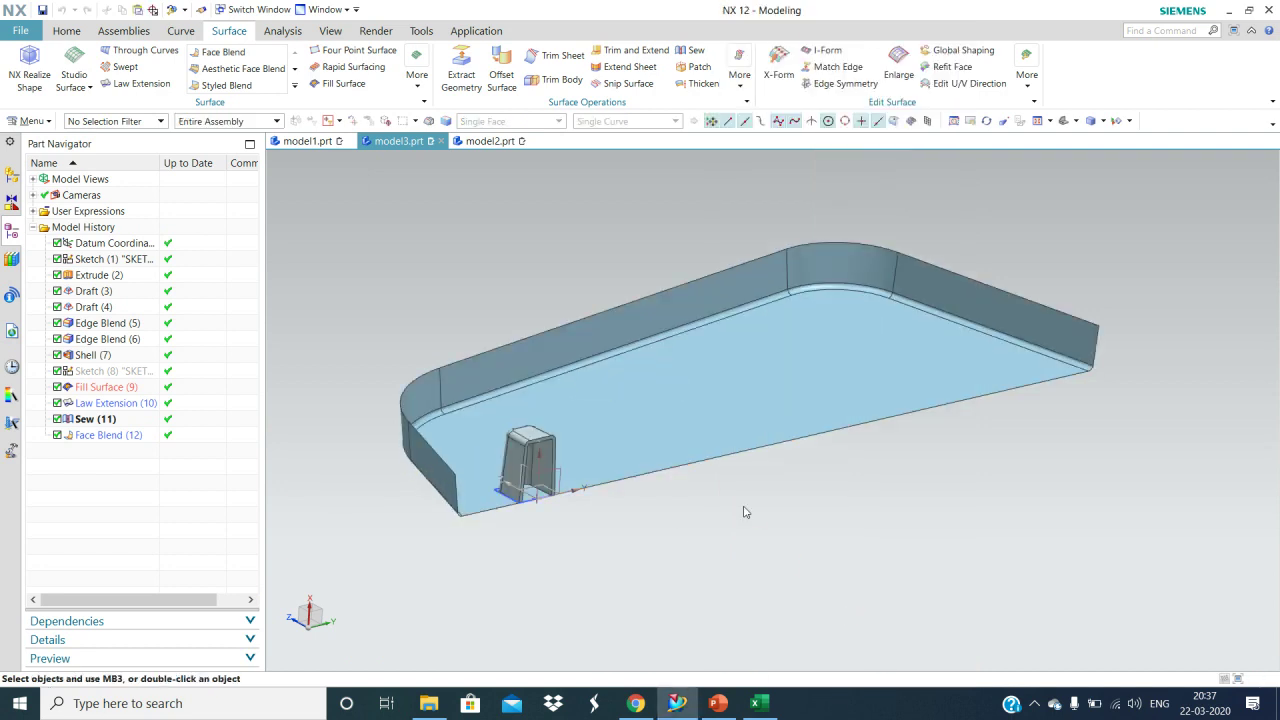
Step: Examine the blended surface and how the dog house's legs meet the base surface along its straight edge
{"action": "middle_click_drag", "start_coordinate": [791, 514], "coordinate": [807, 509]}
{"action": "scroll", "coordinate": [834, 431], "scroll_direction": "up", "scroll_amount": 2}
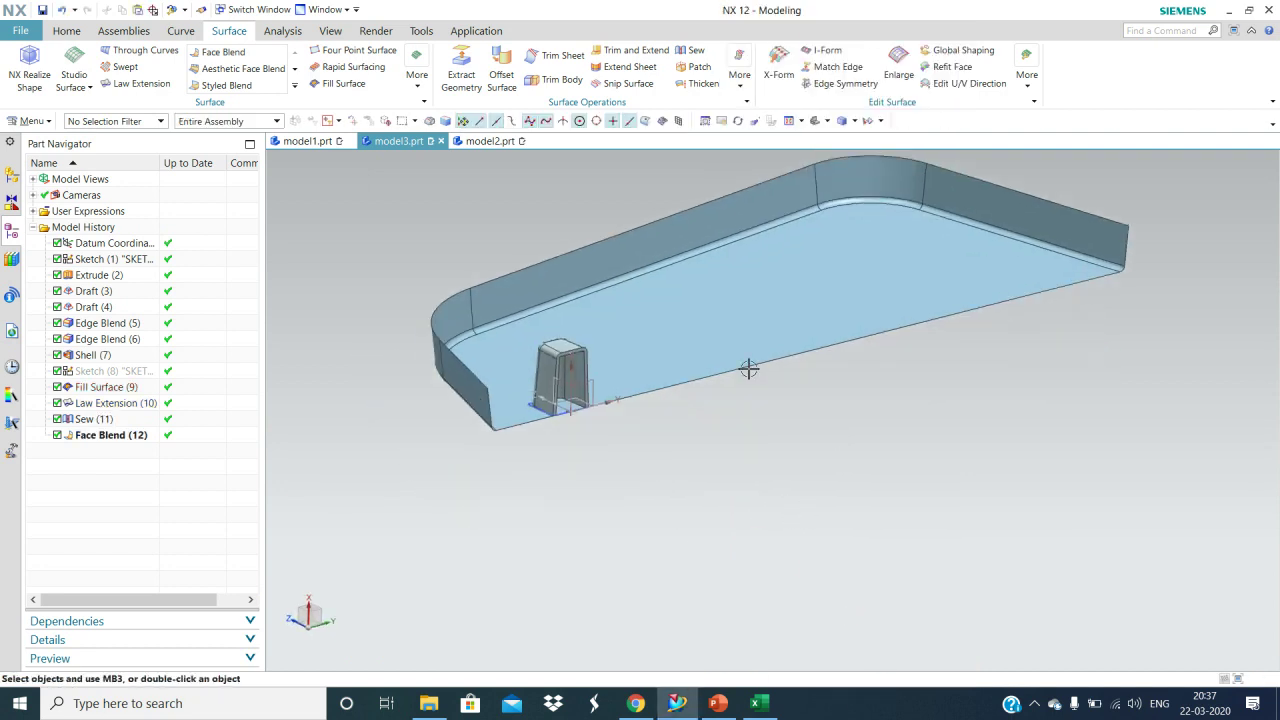
{"action": "scroll", "coordinate": [589, 431], "scroll_direction": "up", "scroll_amount": 2}
{"action": "middle_click_drag", "start_coordinate": [589, 431], "coordinate": [671, 460]}
{"action": "scroll", "coordinate": [671, 460], "scroll_direction": "down", "scroll_amount": 3}
{"action": "middle_click_drag", "start_coordinate": [1000, 451], "coordinate": [789, 309]}
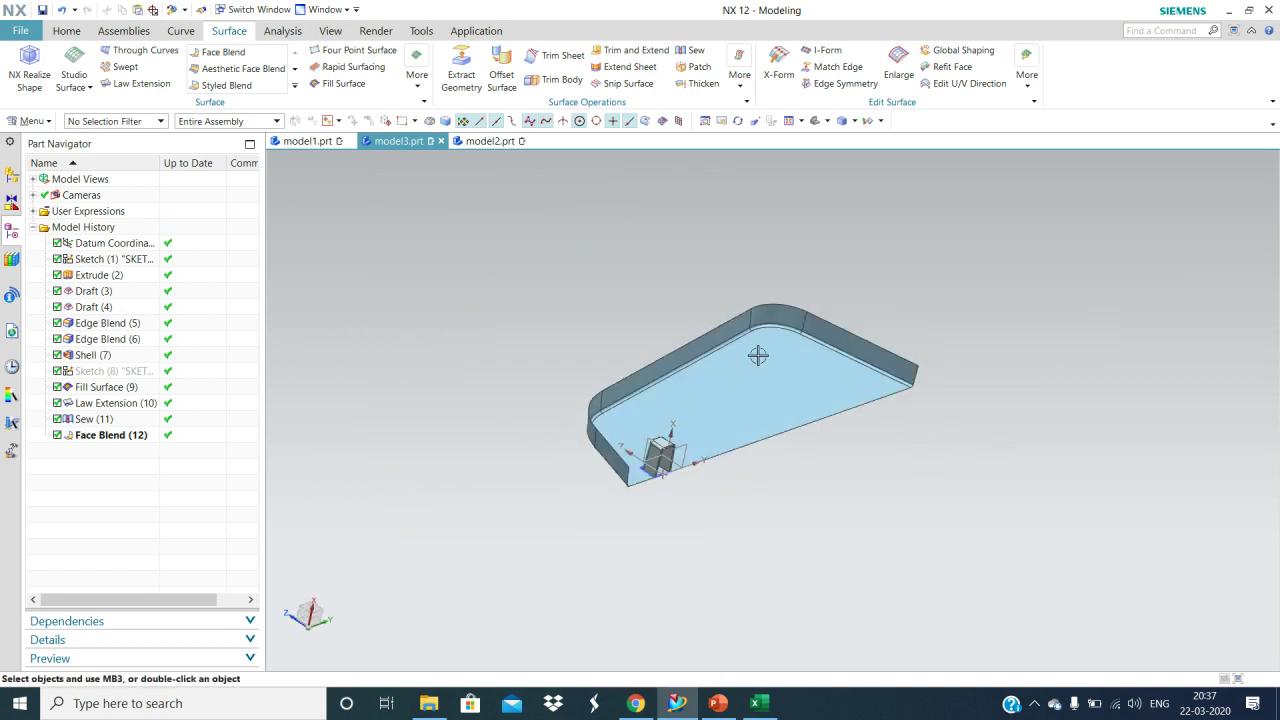
{"action": "scroll", "coordinate": [723, 457], "scroll_direction": "up", "scroll_amount": 3}
{"action": "middle_click_drag", "start_coordinate": [738, 493], "coordinate": [695, 424]}
{"action": "scroll", "coordinate": [695, 424], "scroll_direction": "up", "scroll_amount": 2}
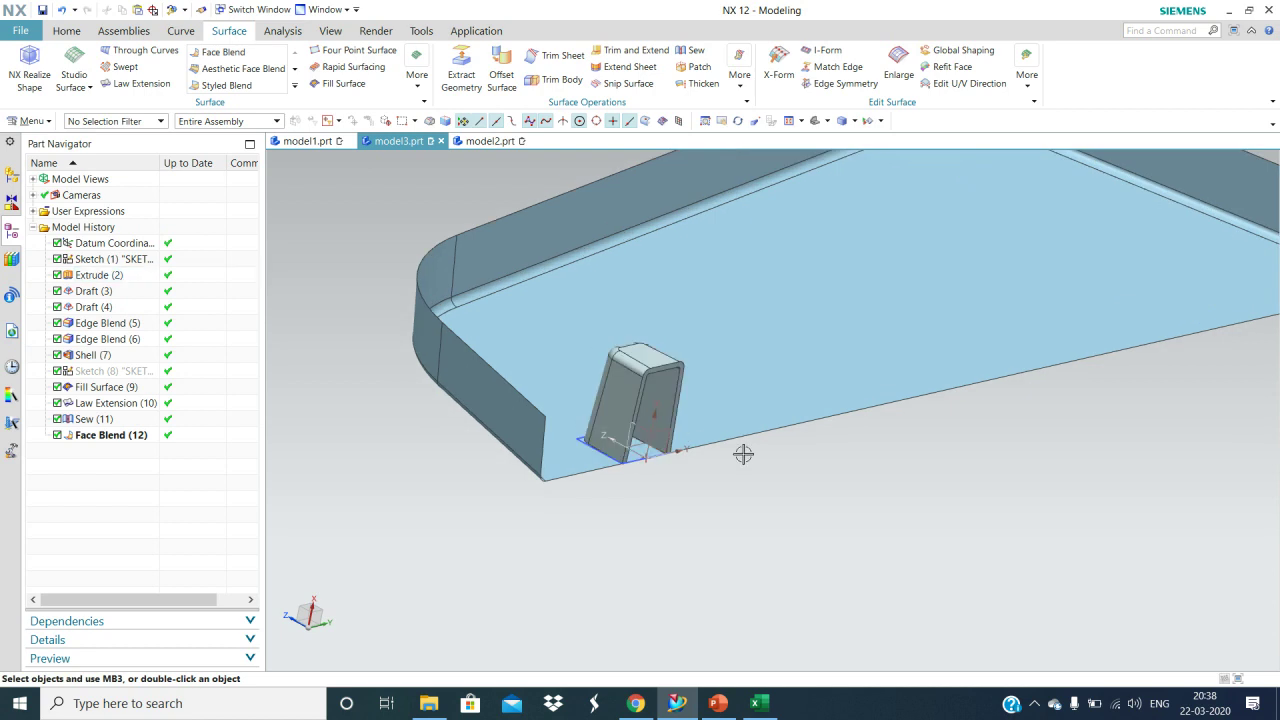
{"action": "scroll", "coordinate": [742, 466], "scroll_direction": "up", "scroll_amount": 1}
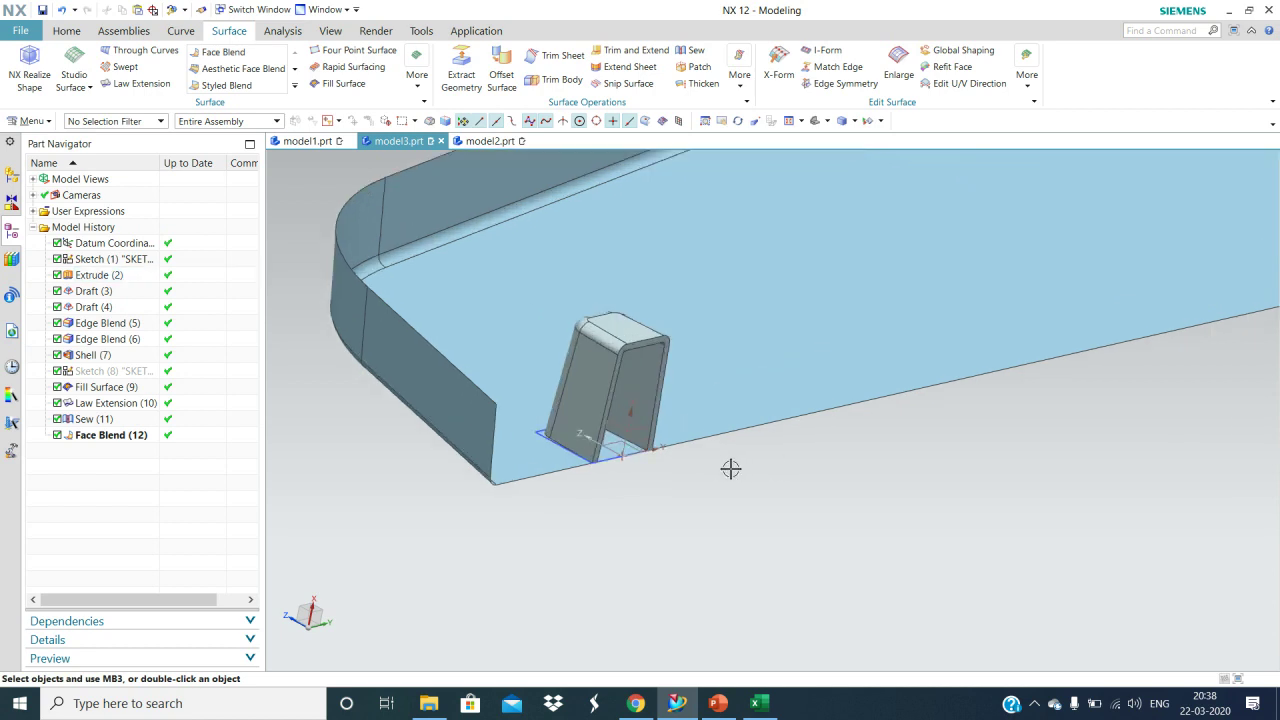
{"action": "scroll", "coordinate": [712, 469], "scroll_direction": "up", "scroll_amount": 1}
{"action": "middle_click_drag", "start_coordinate": [844, 434], "coordinate": [872, 433]}
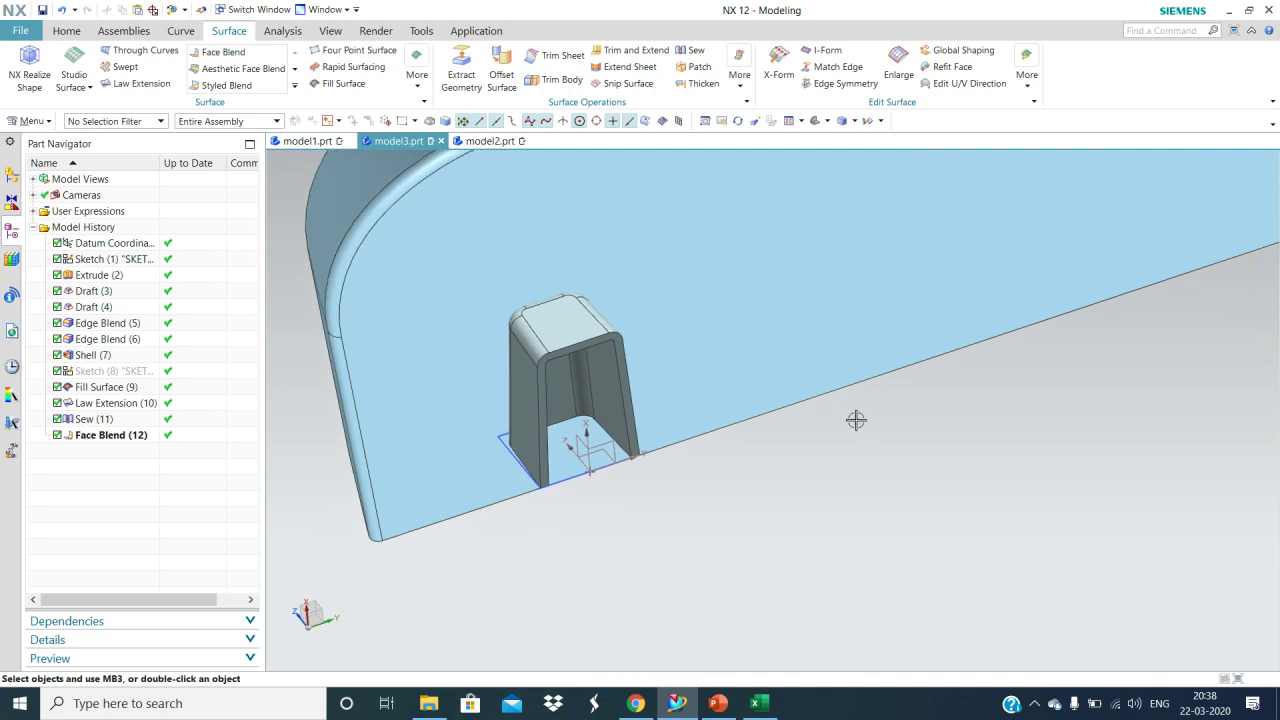
{"action": "scroll", "coordinate": [606, 491], "scroll_direction": "up", "scroll_amount": 2}
{"action": "middle_click_drag", "start_coordinate": [606, 491], "coordinate": [777, 482]}
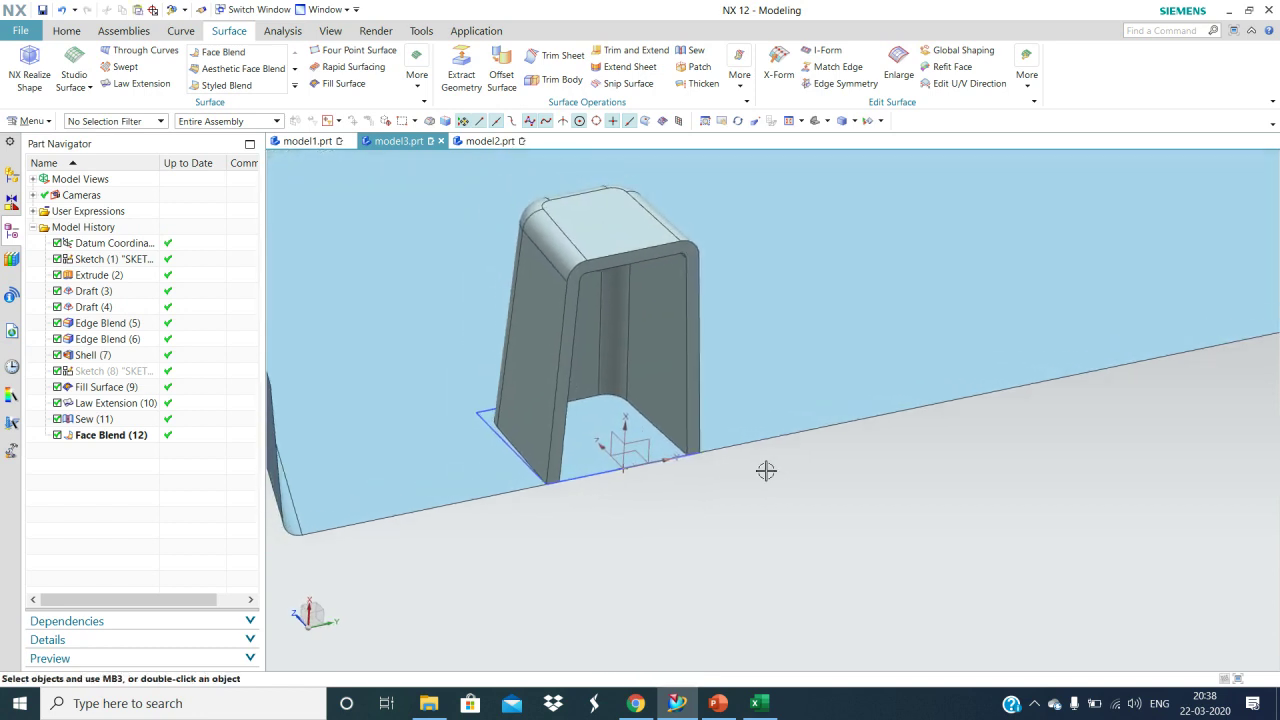
{"action": "scroll", "coordinate": [766, 470], "scroll_direction": "down", "scroll_amount": 2}
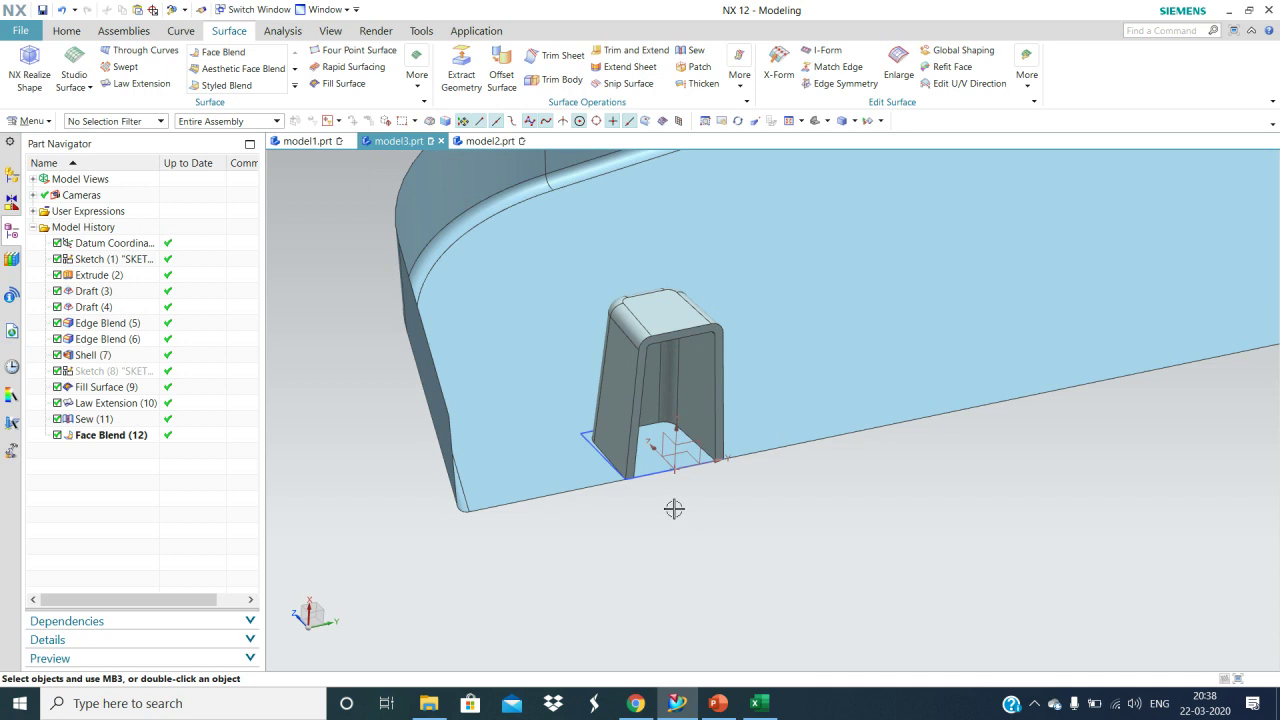
{"action": "scroll", "coordinate": [672, 508], "scroll_direction": "up", "scroll_amount": 2}
{"action": "scroll", "coordinate": [672, 508], "scroll_direction": "up", "scroll_amount": 2}
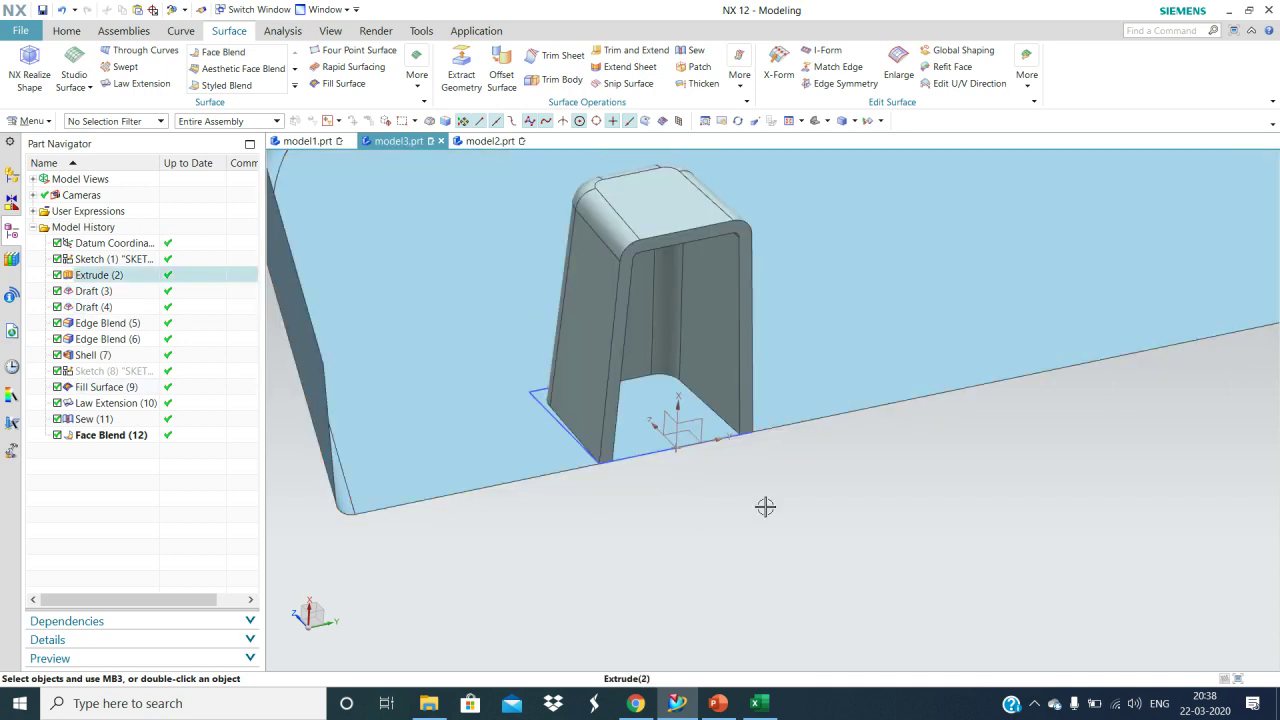
{"action": "middle_click_drag", "start_coordinate": [733, 500], "coordinate": [739, 489]}
{"action": "scroll", "coordinate": [739, 489], "scroll_direction": "down", "scroll_amount": 3}
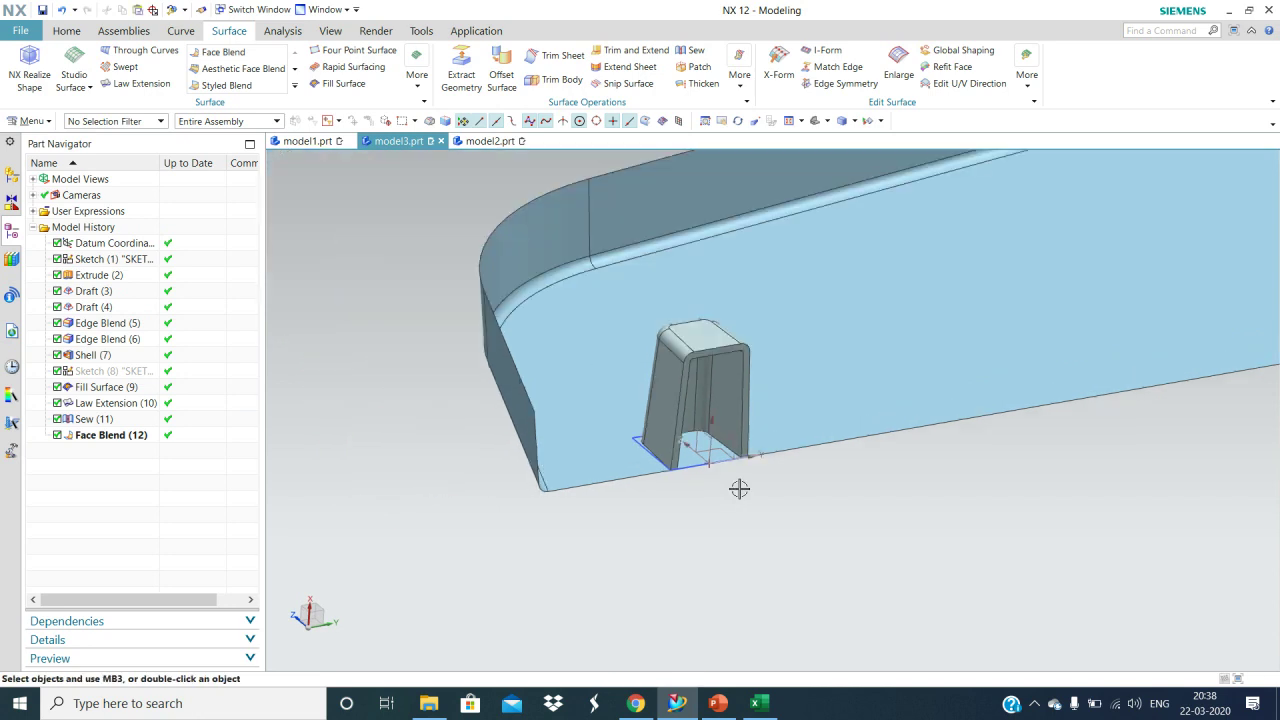
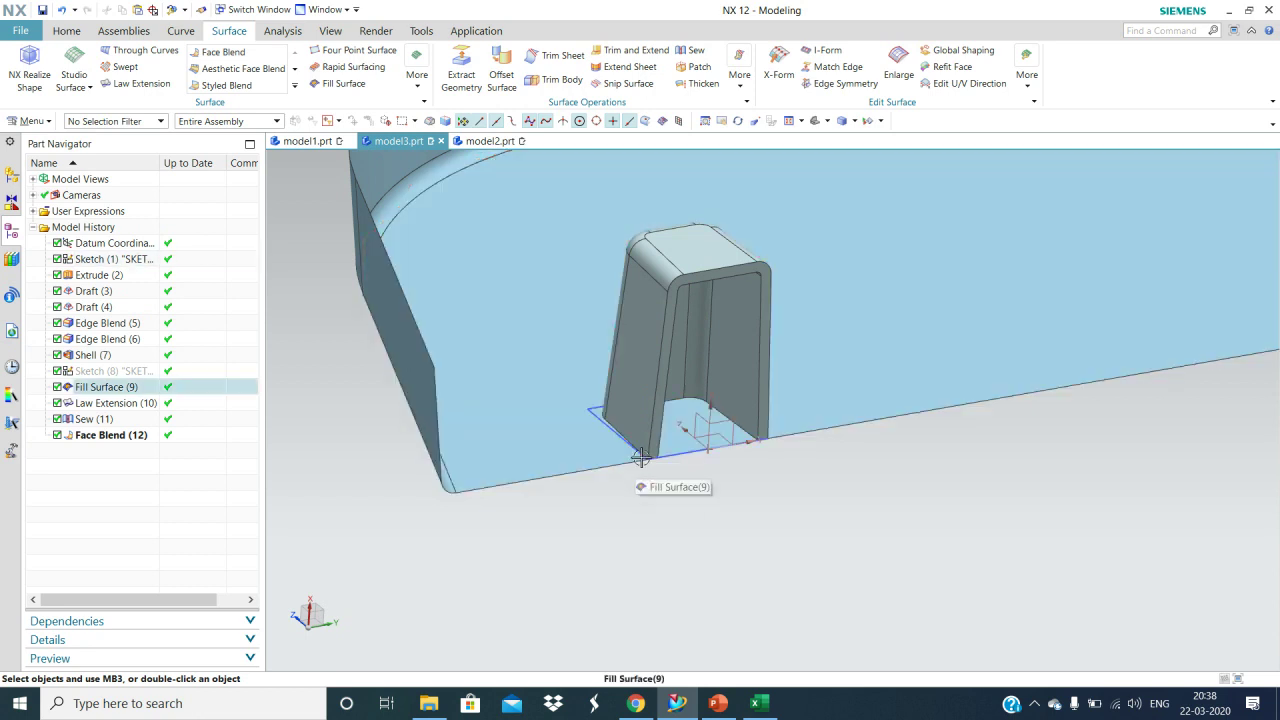
{"action": "mouse_move", "coordinate": [677, 511]}
{"action": "middle_mouse_down"}
{"action": "mouse_move", "coordinate": [706, 437]}
{"action": "mouse_move", "coordinate": [731, 451]}
{"action": "mouse_move", "coordinate": [706, 454]}
{"action": "mouse_move", "coordinate": [695, 493]}
{"action": "middle_mouse_up"}
{"action": "middle_click_drag", "start_coordinate": [585, 507], "coordinate": [577, 517]}
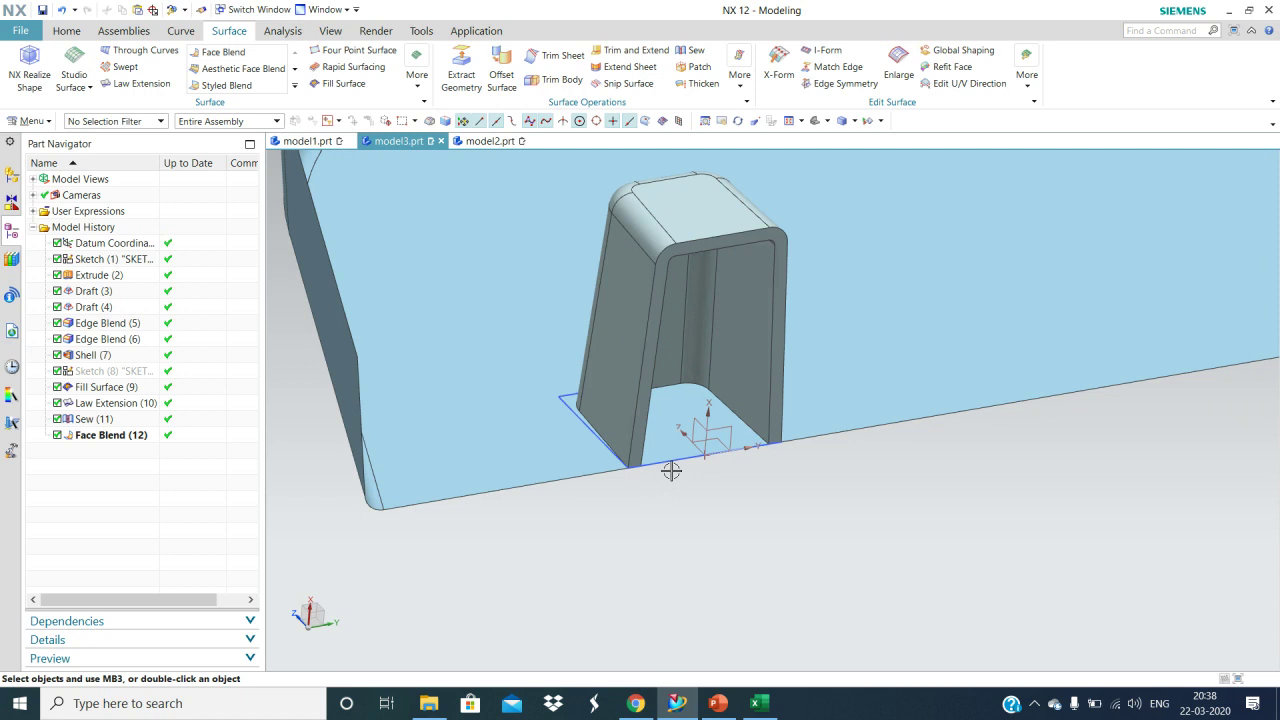
{"action": "middle_click_drag", "start_coordinate": [838, 436], "coordinate": [812, 402]}
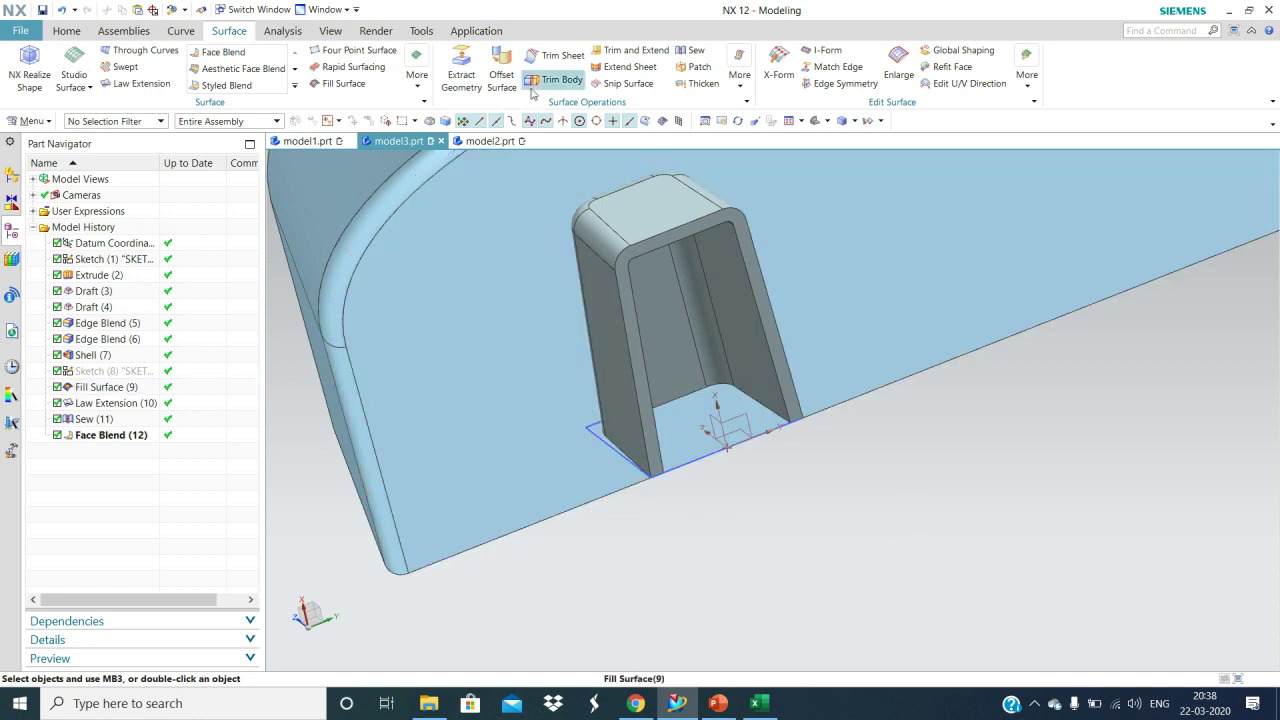
Step: Offset the flat base face by 5 mm with the direction reversed toward the top of the dog house
{"action": "left_click", "coordinate": [504, 72]}
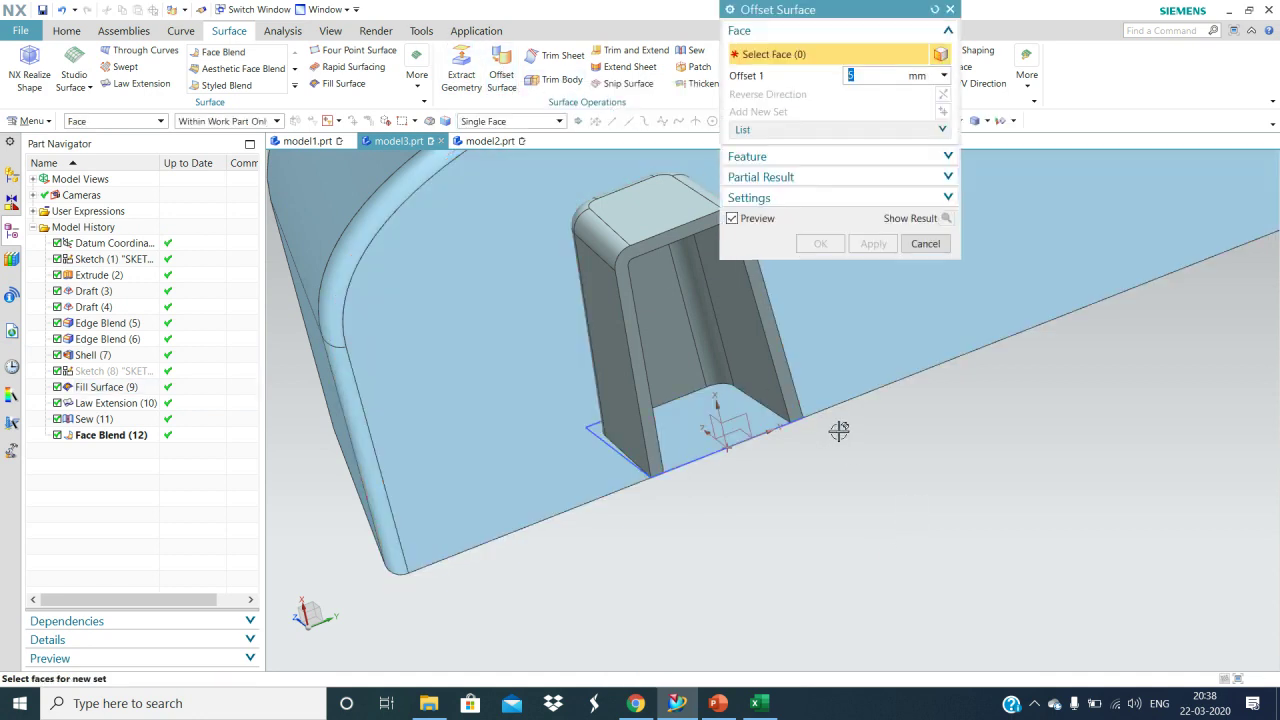
{"action": "left_click", "coordinate": [550, 481]}
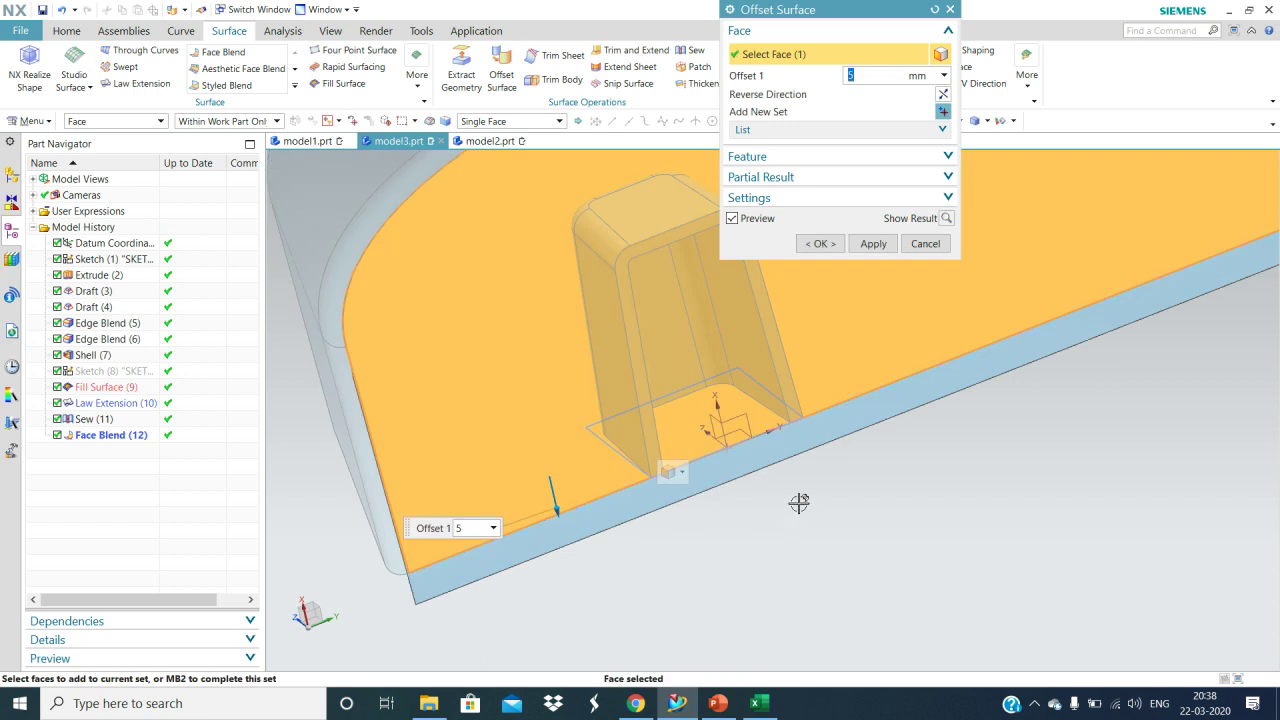
{"action": "left_click", "coordinate": [943, 94]}
{"action": "mouse_move", "coordinate": [757, 480]}
{"action": "middle_mouse_down"}
{"action": "mouse_move", "coordinate": [769, 449]}
{"action": "mouse_move", "coordinate": [763, 460]}
{"action": "middle_mouse_up"}
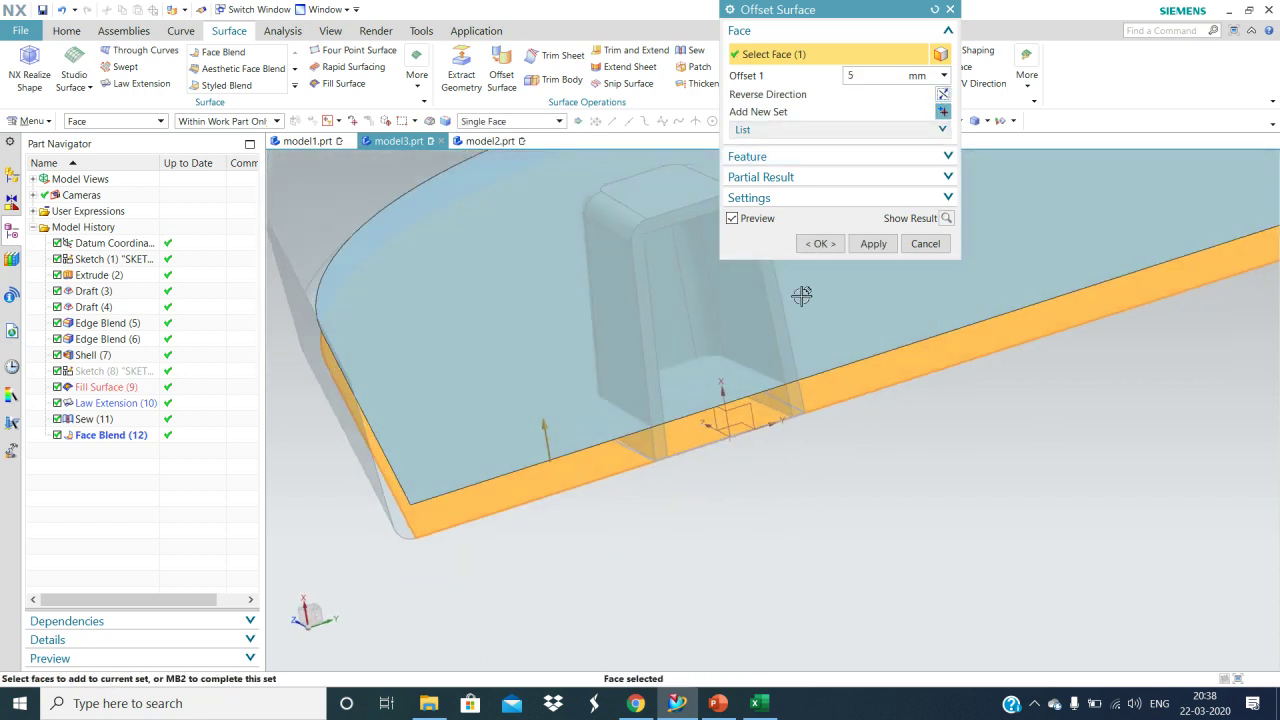
{"action": "left_click", "coordinate": [819, 246]}
{"action": "middle_click_drag", "start_coordinate": [789, 631], "coordinate": [743, 509]}
Step: Offset the dog house's three outer side walls and the two rounded corners between them inward by 1 mm
{"action": "left_click", "coordinate": [501, 74]}
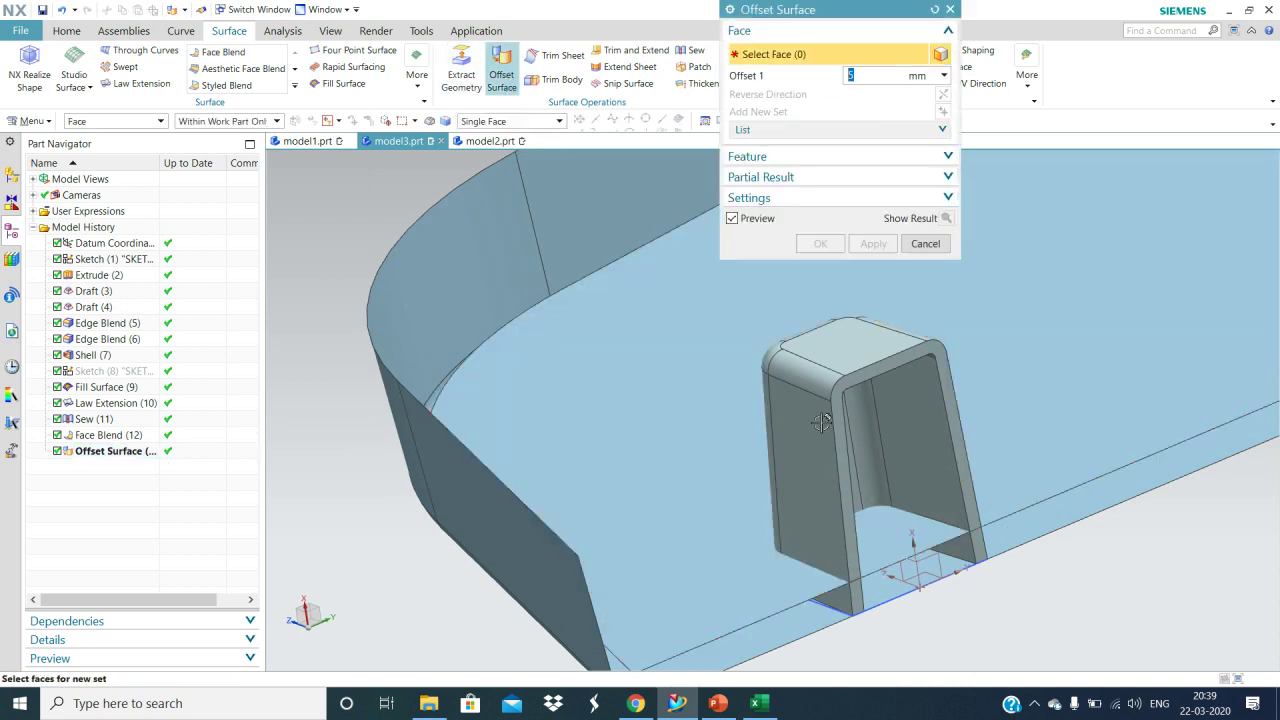
{"action": "middle_click_drag", "start_coordinate": [778, 424], "coordinate": [600, 291]}
{"action": "left_click", "coordinate": [600, 295]}
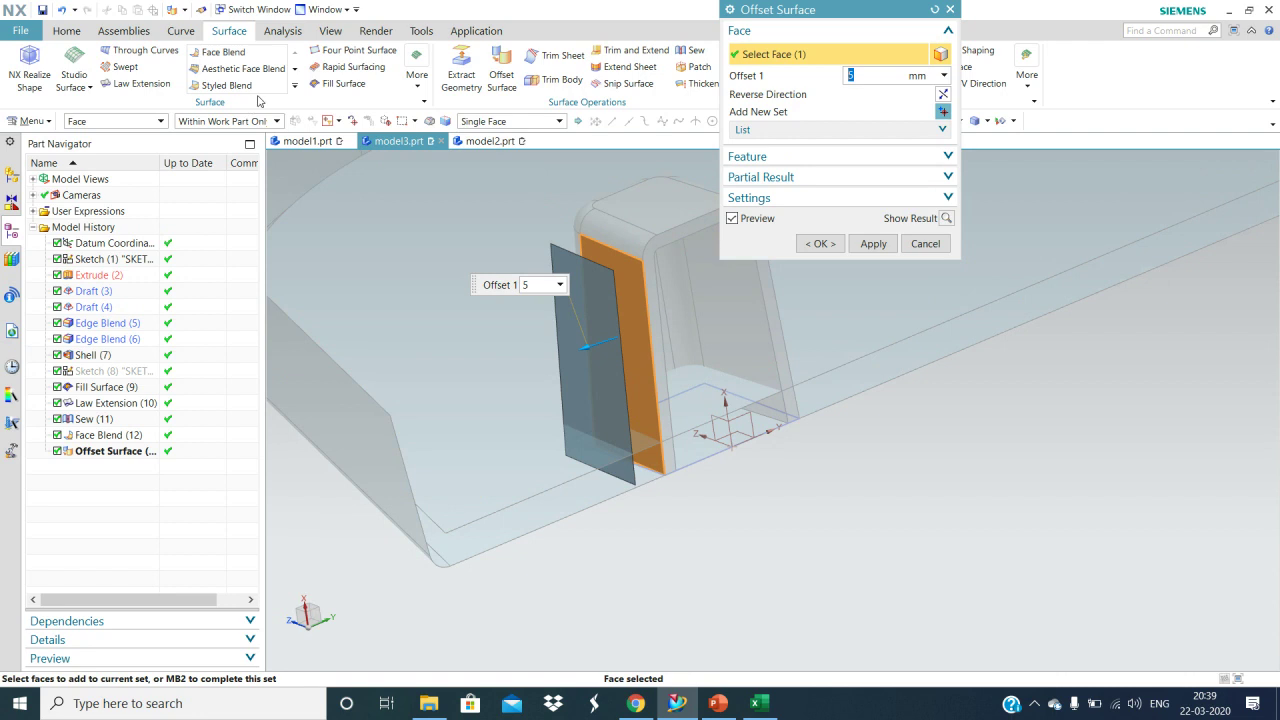
{"action": "middle_click_drag", "start_coordinate": [544, 380], "coordinate": [666, 349]}
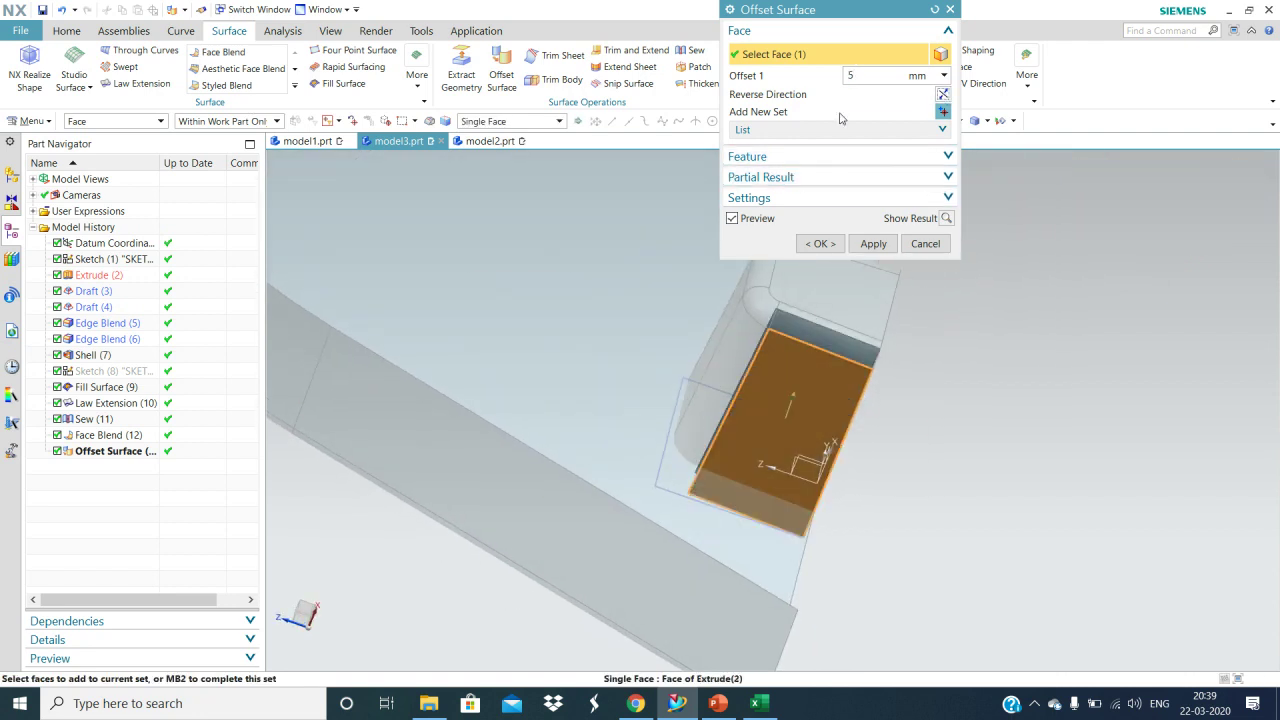
{"action": "double_click", "coordinate": [855, 76]}
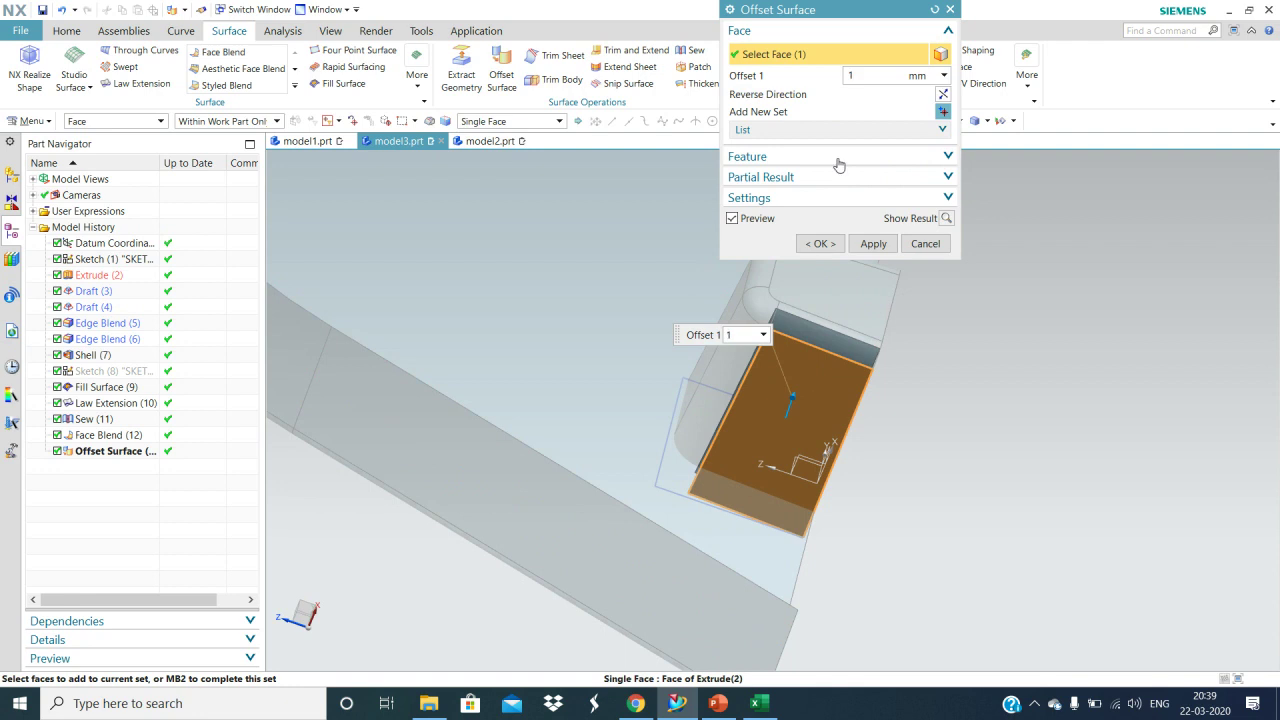
{"action": "left_click", "coordinate": [714, 402]}
{"action": "left_click", "coordinate": [731, 297]}
{"action": "mouse_move", "coordinate": [731, 297]}
{"action": "middle_mouse_down"}
{"action": "mouse_move", "coordinate": [677, 360]}
{"action": "mouse_move", "coordinate": [709, 440]}
{"action": "mouse_move", "coordinate": [730, 300]}
{"action": "middle_mouse_up"}
{"action": "left_click", "coordinate": [764, 272]}
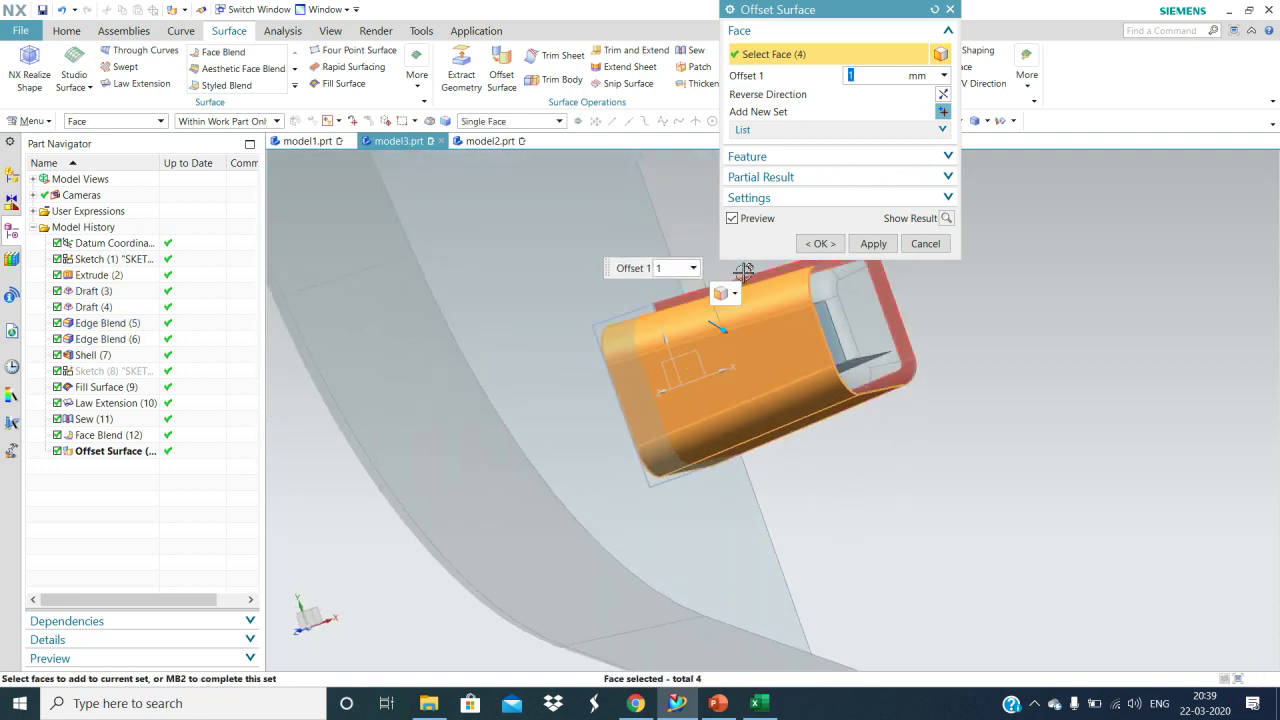
{"action": "left_click", "coordinate": [845, 290]}
{"action": "middle_click_drag", "start_coordinate": [874, 480], "coordinate": [649, 371]}
{"action": "scroll", "coordinate": [630, 355], "scroll_direction": "down", "scroll_amount": 3}
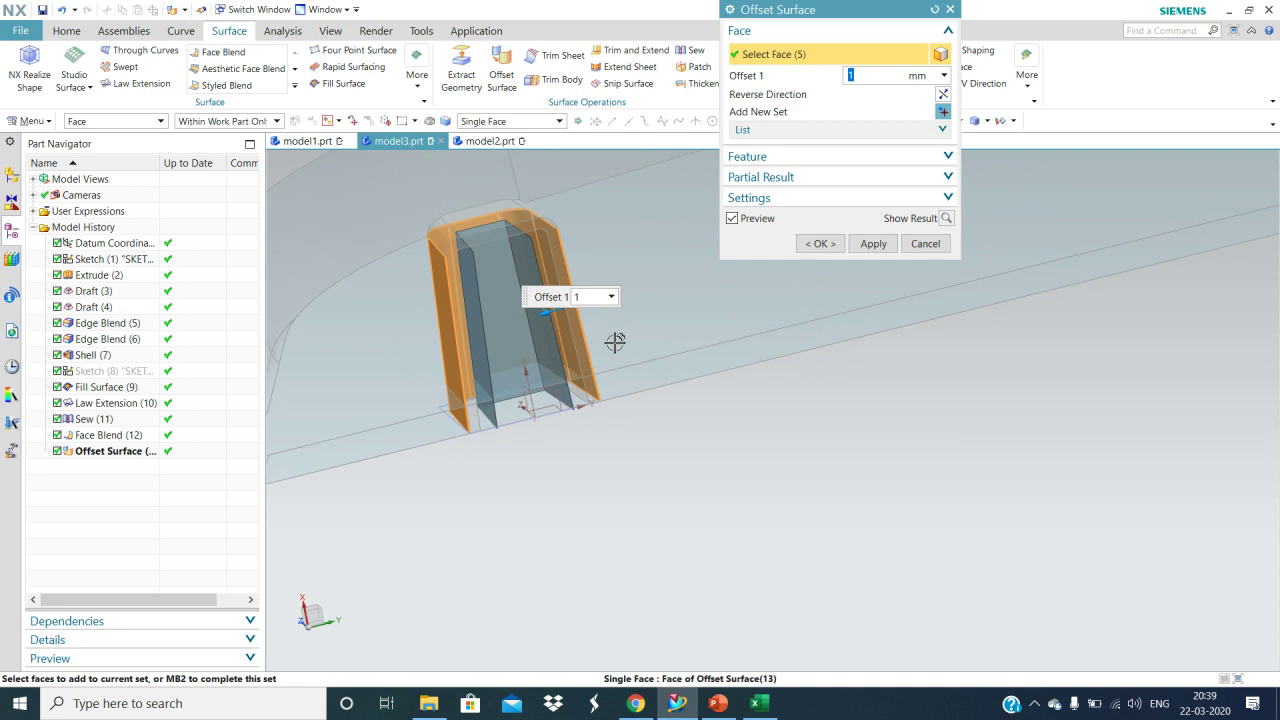
{"action": "left_click", "coordinate": [874, 245]}
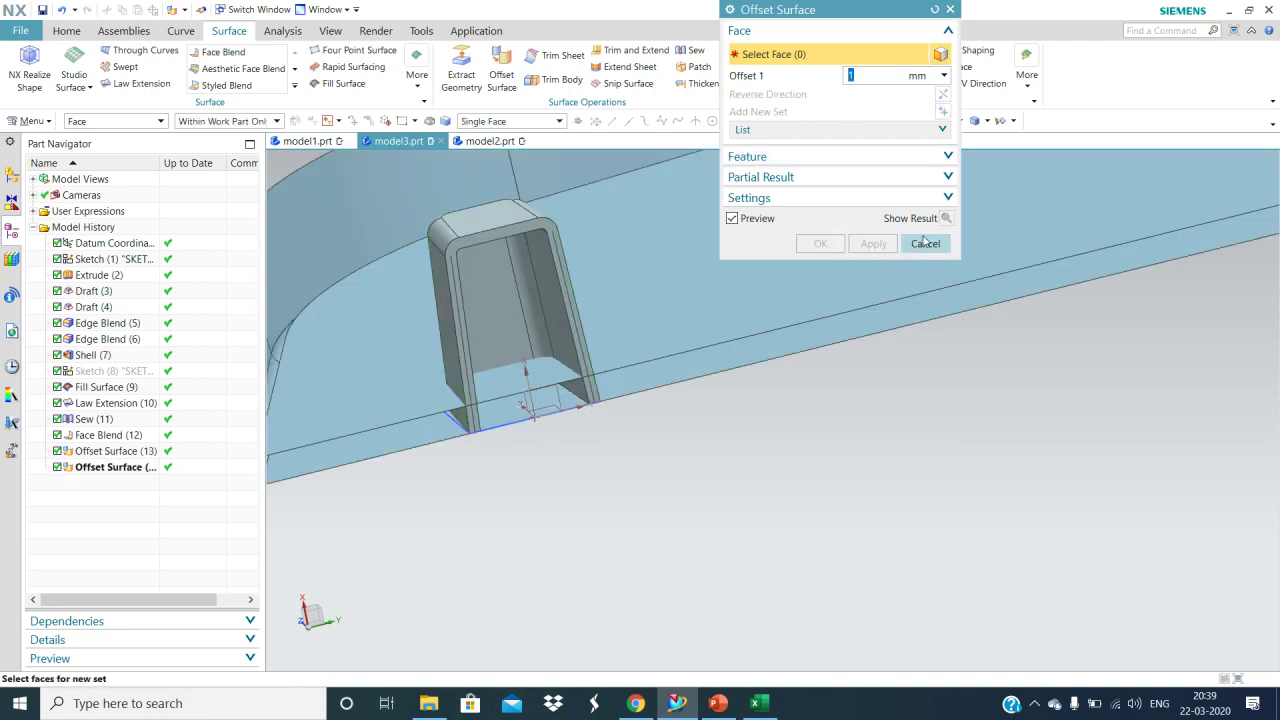
{"action": "left_click", "coordinate": [924, 243]}
Step: Hide the sewn surface with its flange and the dog house solid, leaving the two offset surfaces shown
{"action": "scroll", "coordinate": [846, 369], "scroll_direction": "up", "scroll_amount": 3}
{"action": "middle_click_drag", "start_coordinate": [829, 423], "coordinate": [811, 429]}
{"action": "right_click", "coordinate": [721, 266]}
{"action": "left_click", "coordinate": [749, 297]}
{"action": "middle_click_drag", "start_coordinate": [749, 297], "coordinate": [765, 350]}
{"action": "right_click", "coordinate": [765, 350]}
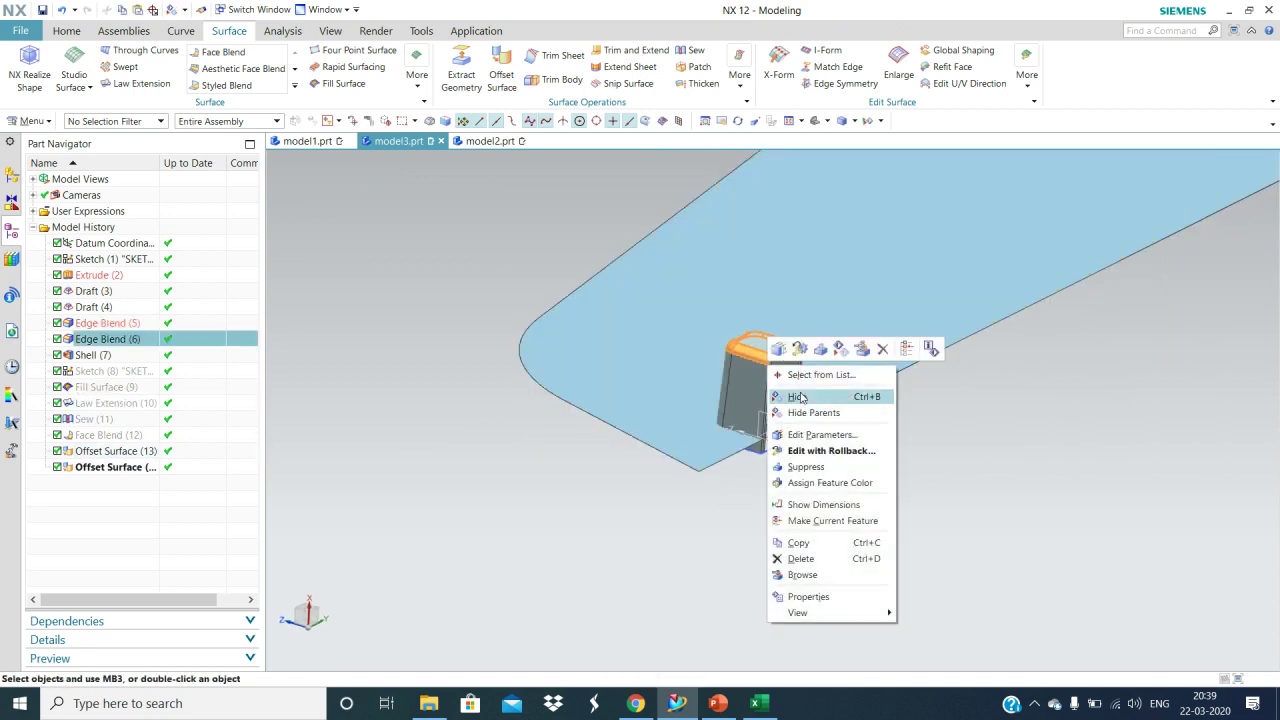
{"action": "left_click", "coordinate": [798, 397]}
Step: Trim the flat offset sheet with Trim Sheet, using the offset wall faces as the boundary and keeping the selected region
{"action": "middle_click_drag", "start_coordinate": [843, 471], "coordinate": [693, 323]}
{"action": "left_click", "coordinate": [562, 55]}
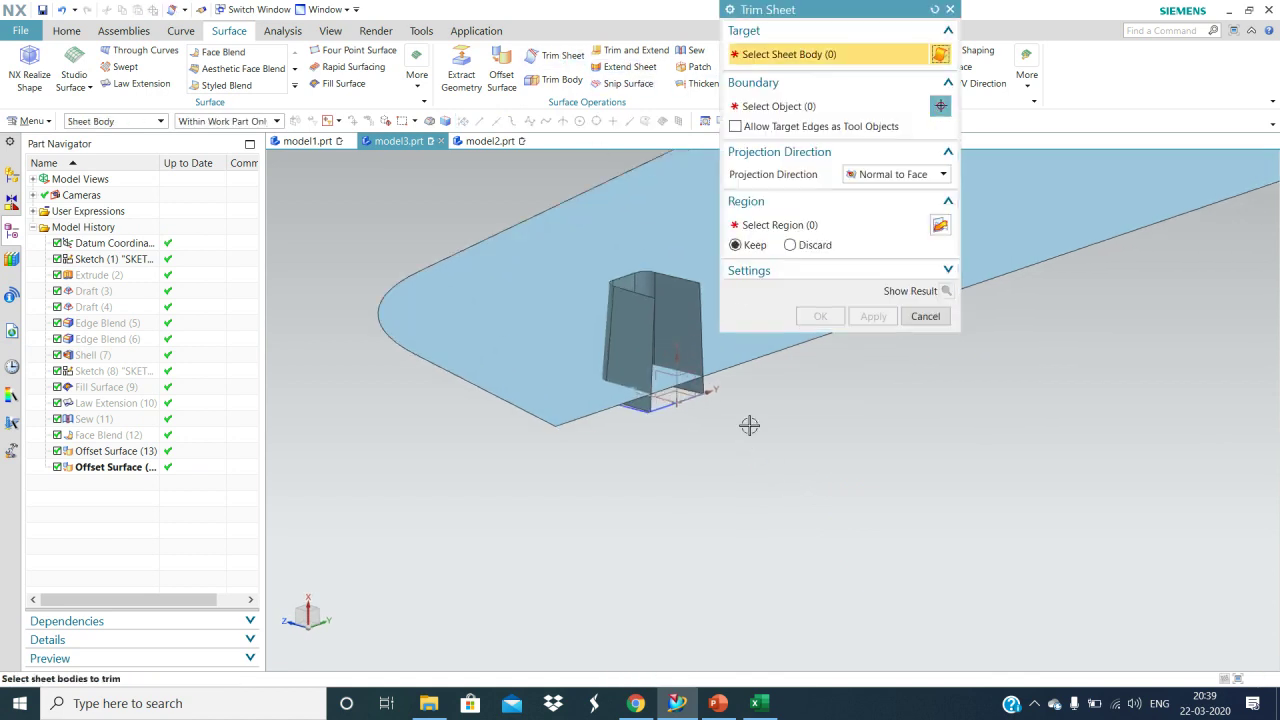
{"action": "scroll", "coordinate": [697, 446], "scroll_direction": "down", "scroll_amount": 1}
{"action": "left_click", "coordinate": [523, 314]}
{"action": "left_click", "coordinate": [800, 107]}
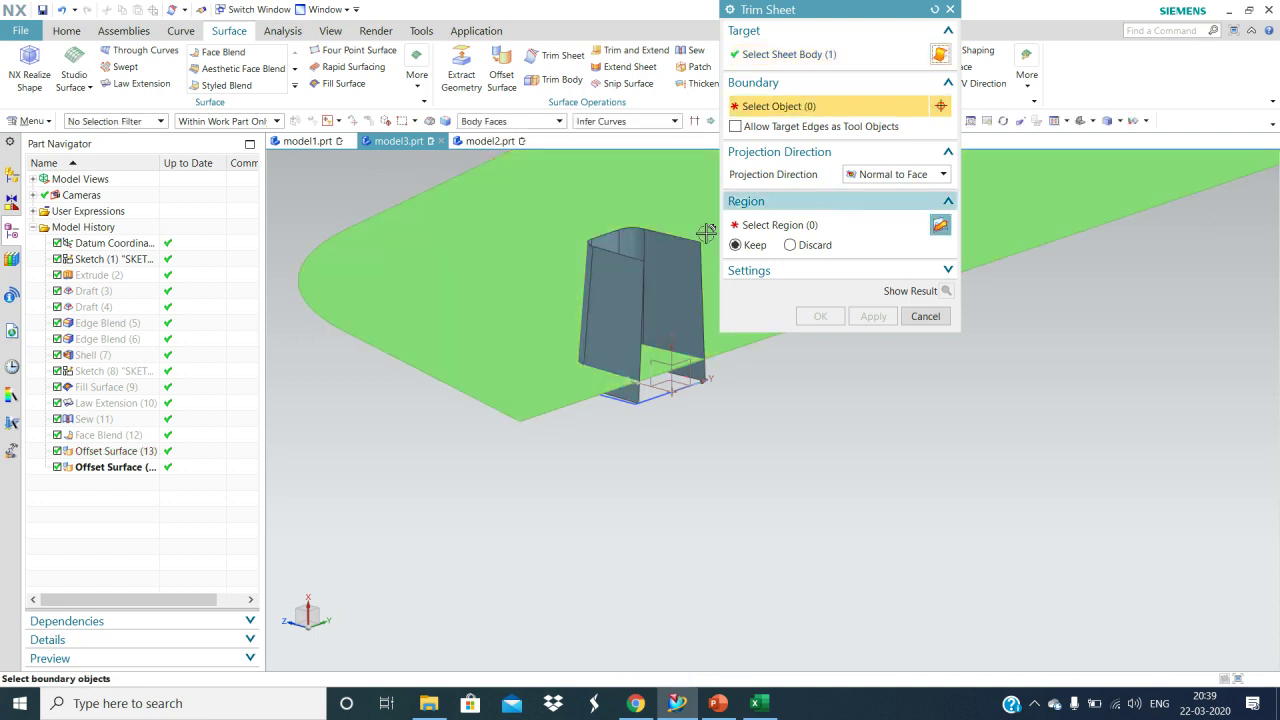
{"action": "left_click", "coordinate": [622, 305]}
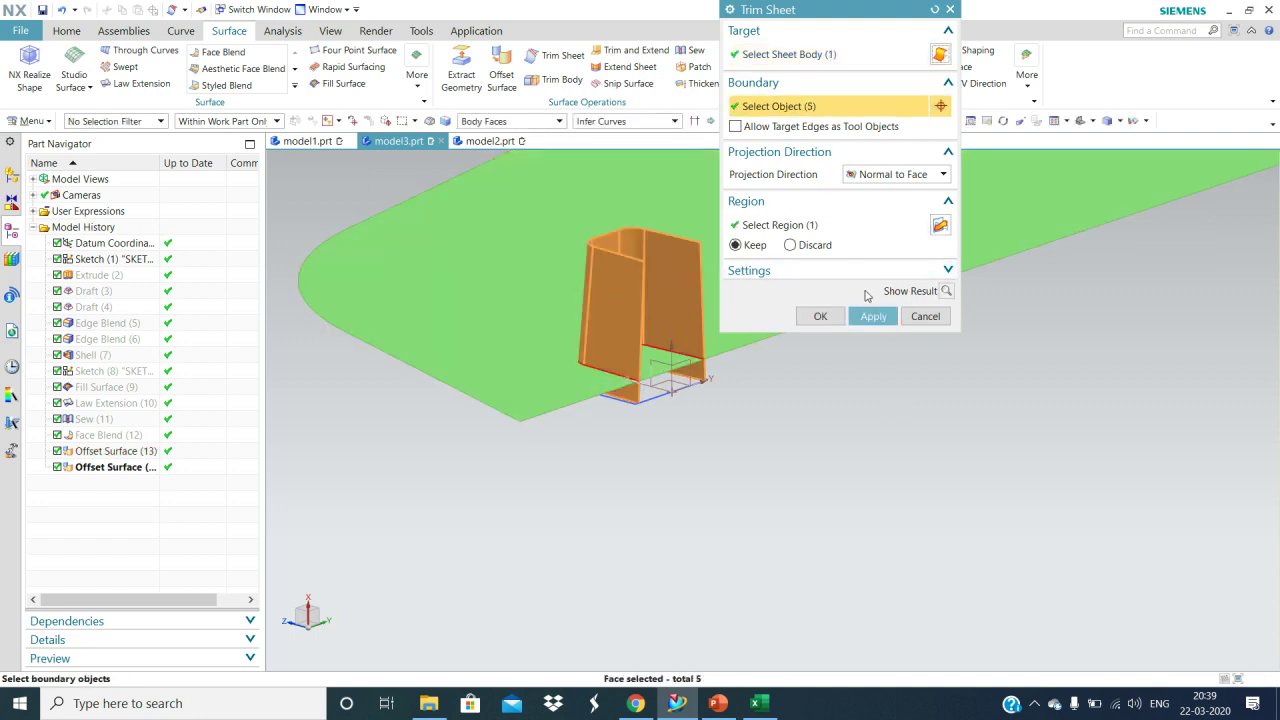
{"action": "left_click", "coordinate": [872, 316]}
Step: Edit the flat sheet's trim so the selected region outside the walls is discarded instead of kept
{"action": "left_click", "coordinate": [792, 245]}
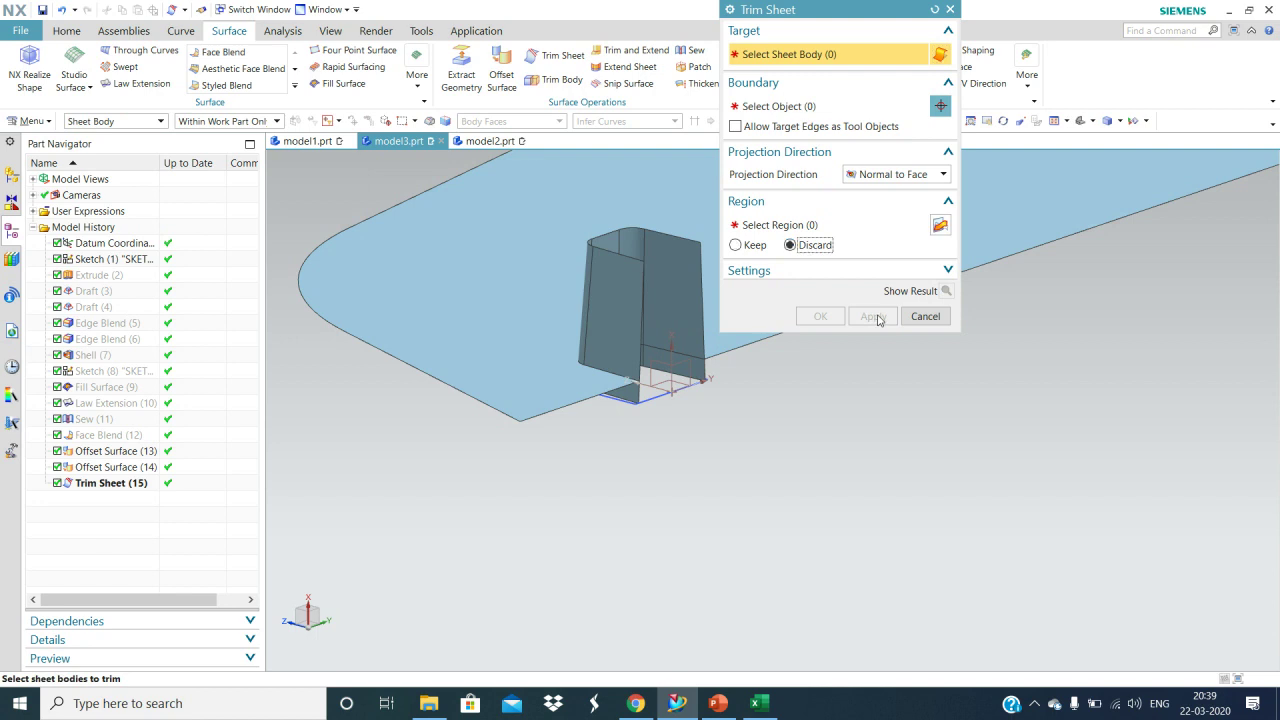
{"action": "left_click", "coordinate": [924, 316]}
{"action": "double_click", "coordinate": [103, 485]}
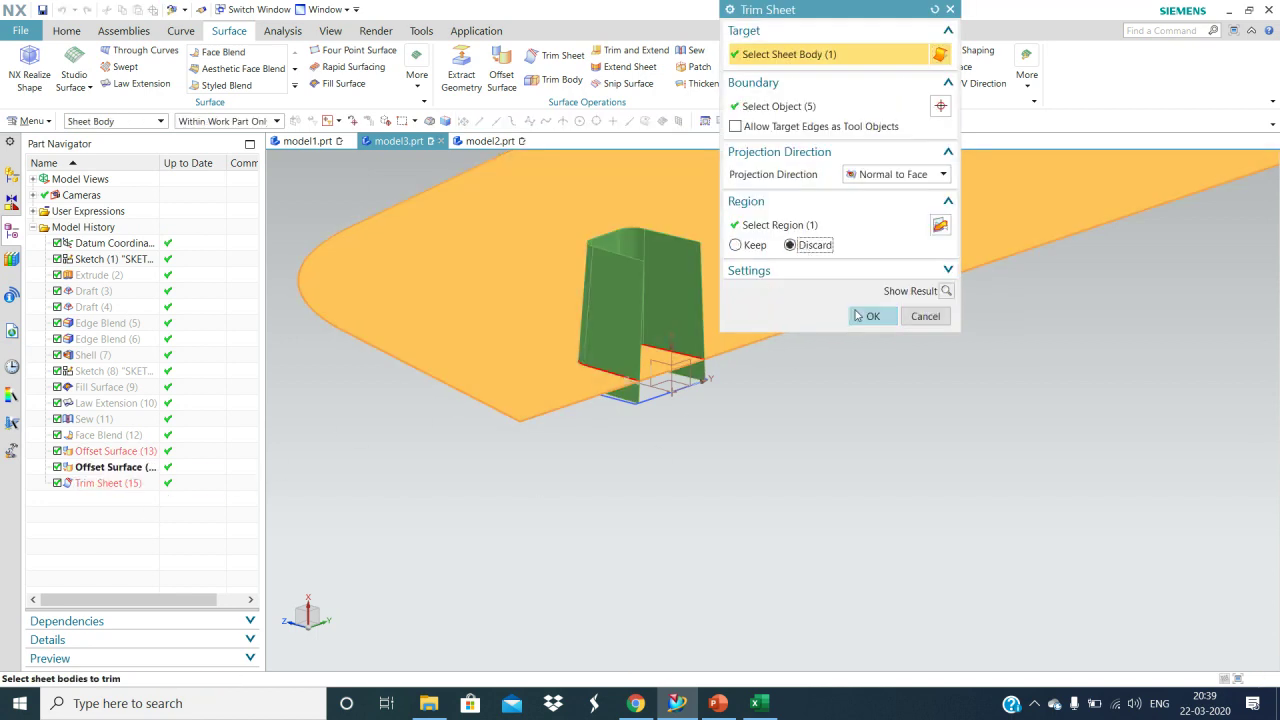
{"action": "left_click", "coordinate": [857, 316]}
Step: Cut the offset walls at the flat sheet with Trim and Extend set to Until Selected, keeping the portion below the sheet
{"action": "scroll", "coordinate": [777, 443], "scroll_direction": "down", "scroll_amount": 5}
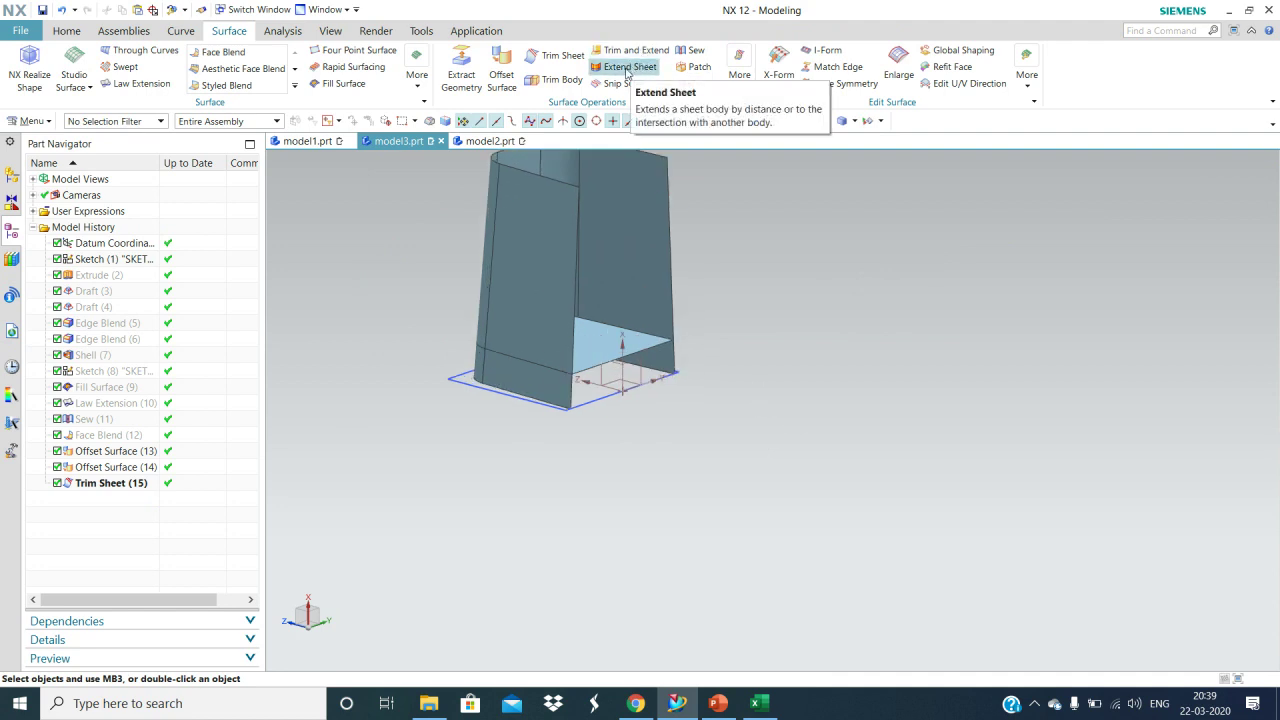
{"action": "left_click", "coordinate": [628, 50]}
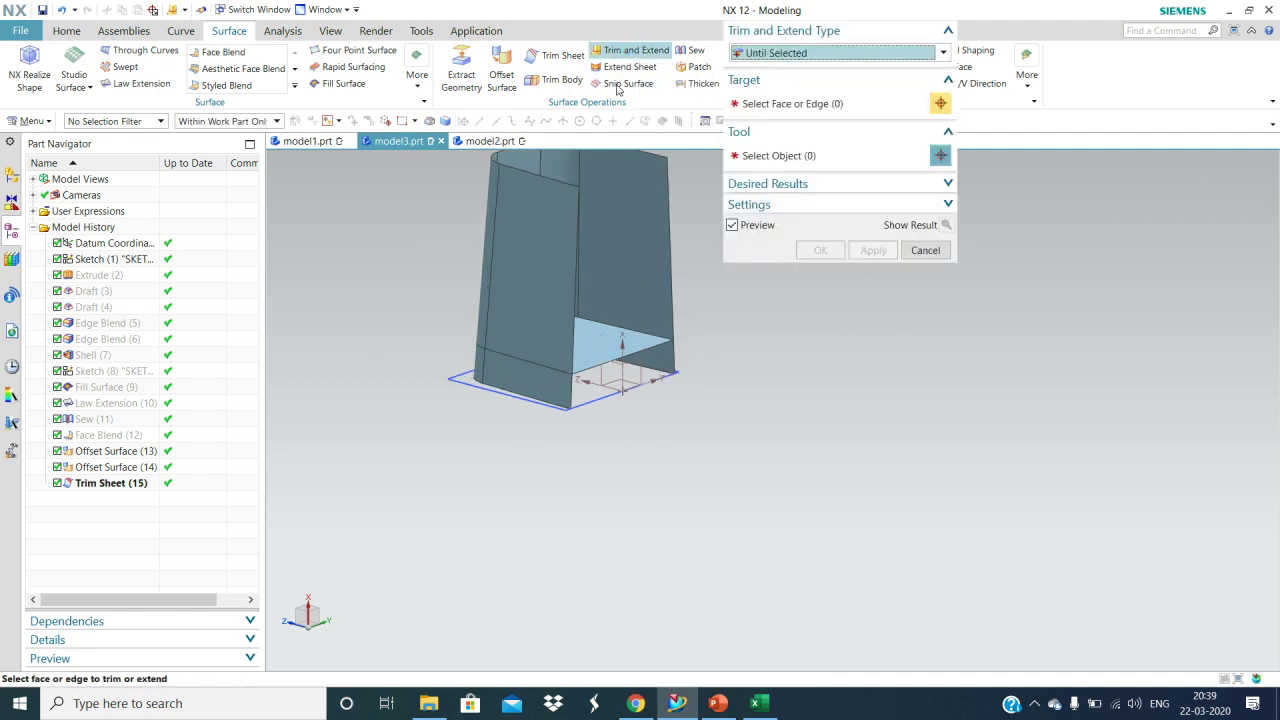
{"action": "left_click", "coordinate": [557, 388]}
{"action": "left_click", "coordinate": [785, 158]}
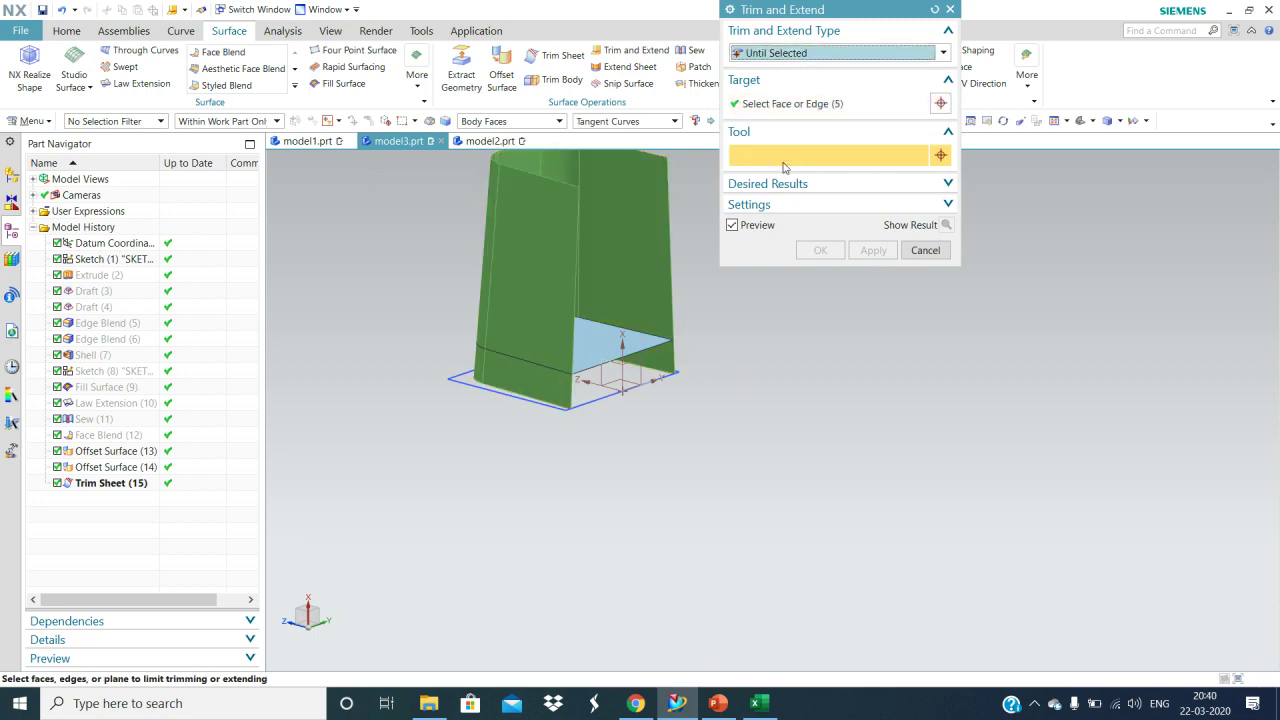
{"action": "left_click", "coordinate": [609, 343]}
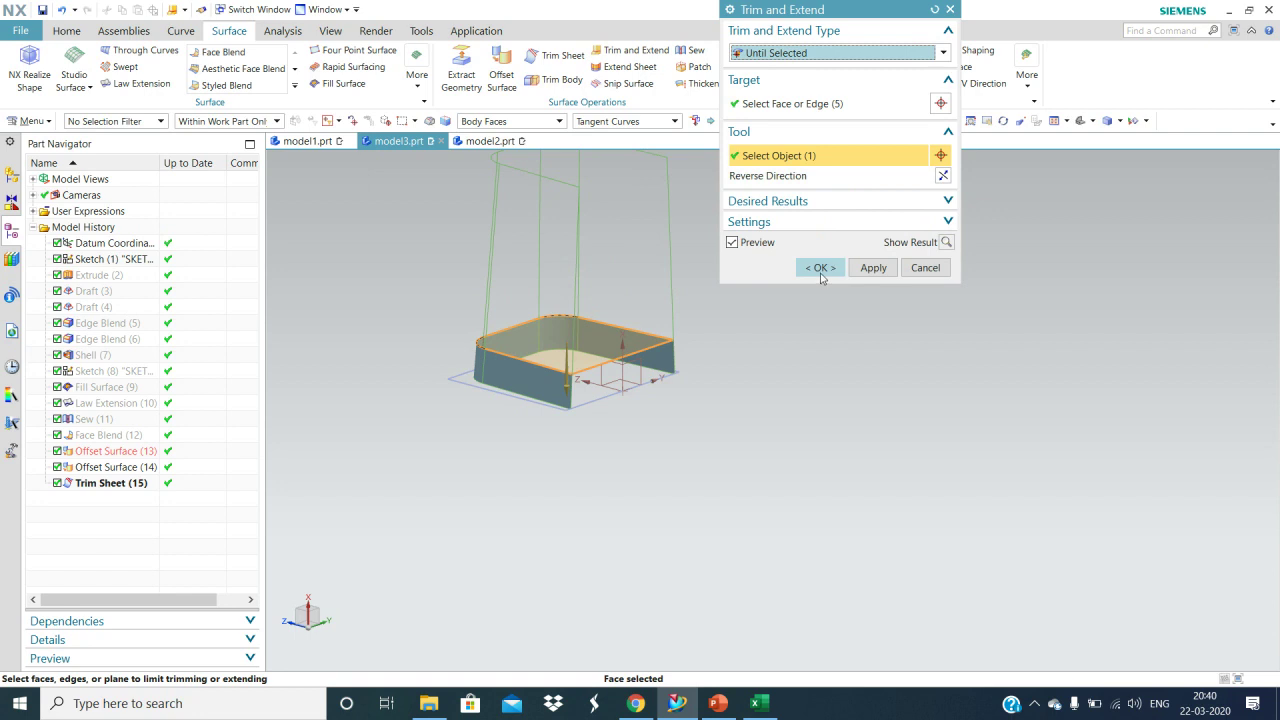
{"action": "left_click", "coordinate": [820, 268]}
Step: Try a two-face Face Blend of 1 mm radius between the tangent wall faces and the flat sheet, reversing the second face's direction
{"action": "middle_click_drag", "start_coordinate": [731, 377], "coordinate": [748, 455]}
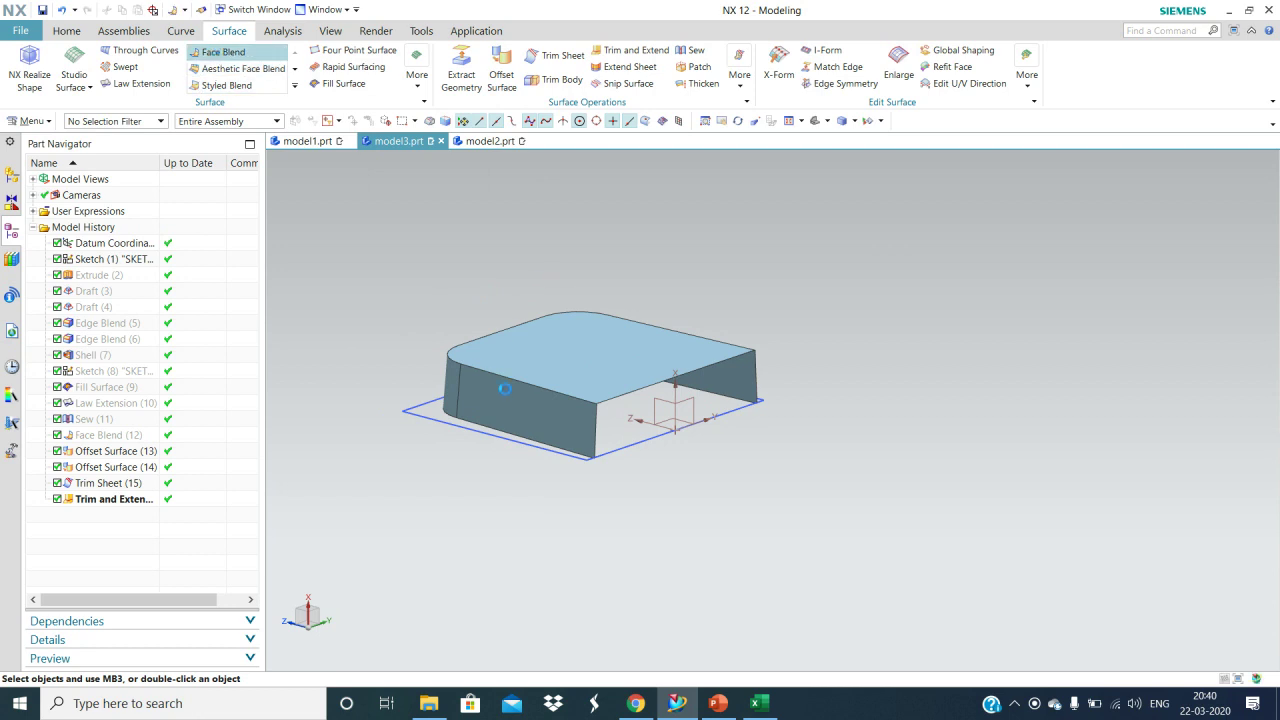
{"action": "left_click", "coordinate": [515, 412]}
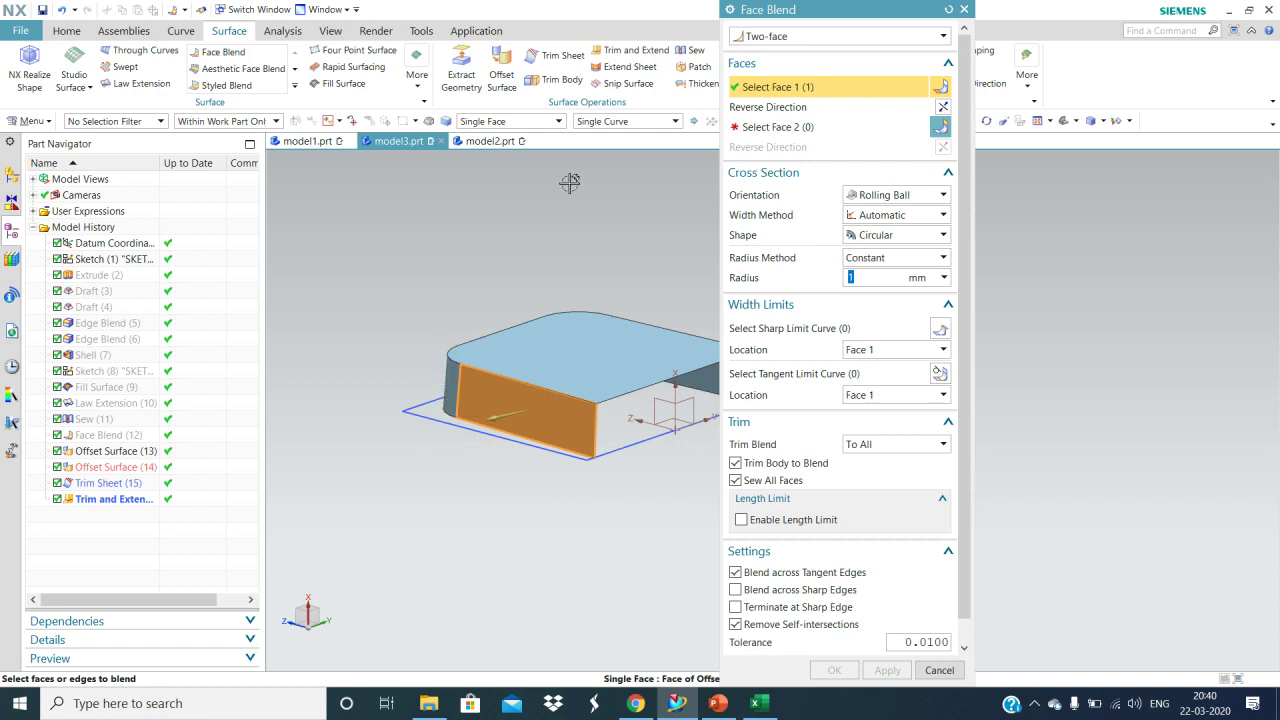
{"action": "left_click", "coordinate": [497, 122]}
{"action": "left_click", "coordinate": [486, 152]}
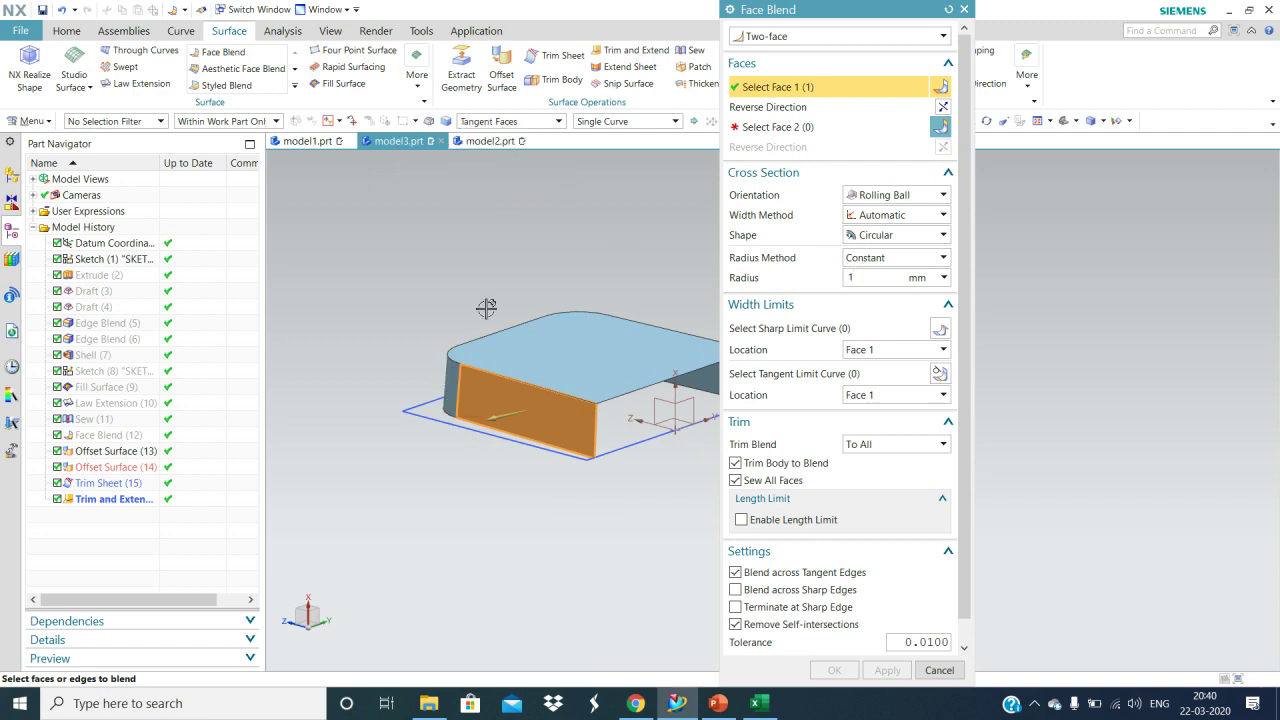
{"action": "left_click", "coordinate": [447, 390]}
{"action": "middle_click", "coordinate": [625, 423]}
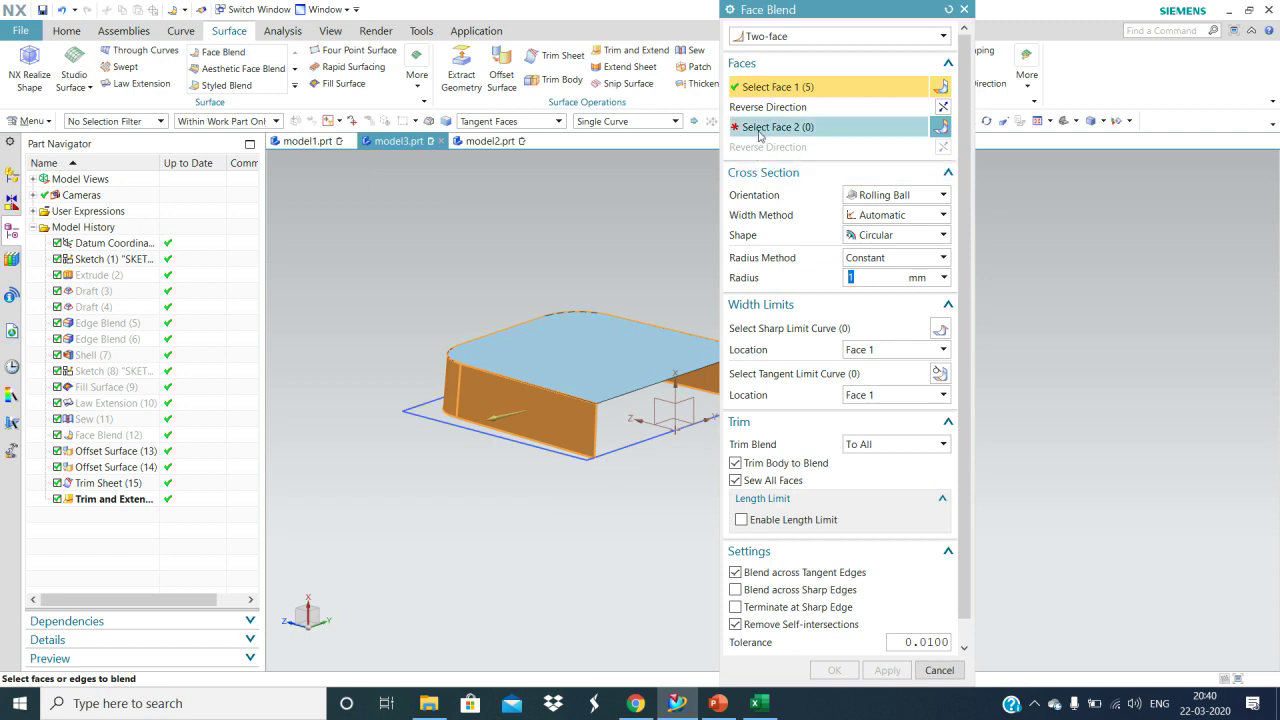
{"action": "left_click", "coordinate": [618, 331]}
{"action": "middle_click_drag", "start_coordinate": [547, 443], "coordinate": [526, 396]}
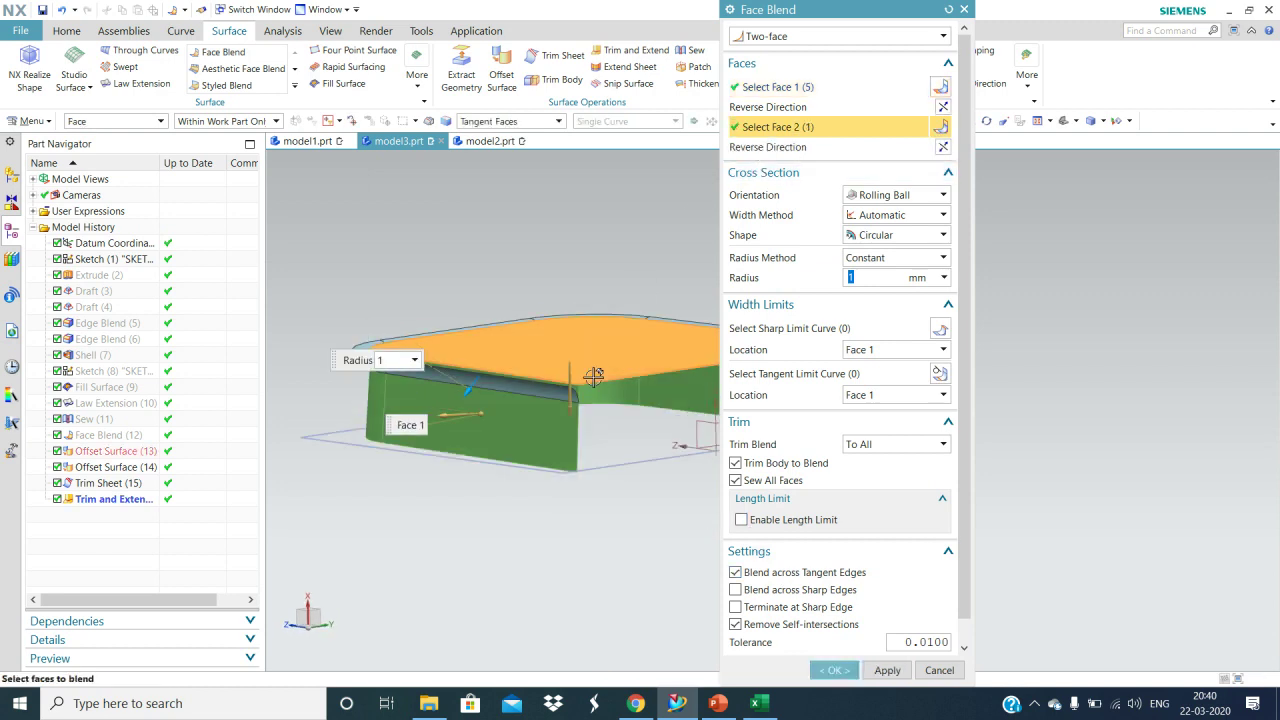
{"action": "left_click", "coordinate": [941, 147]}
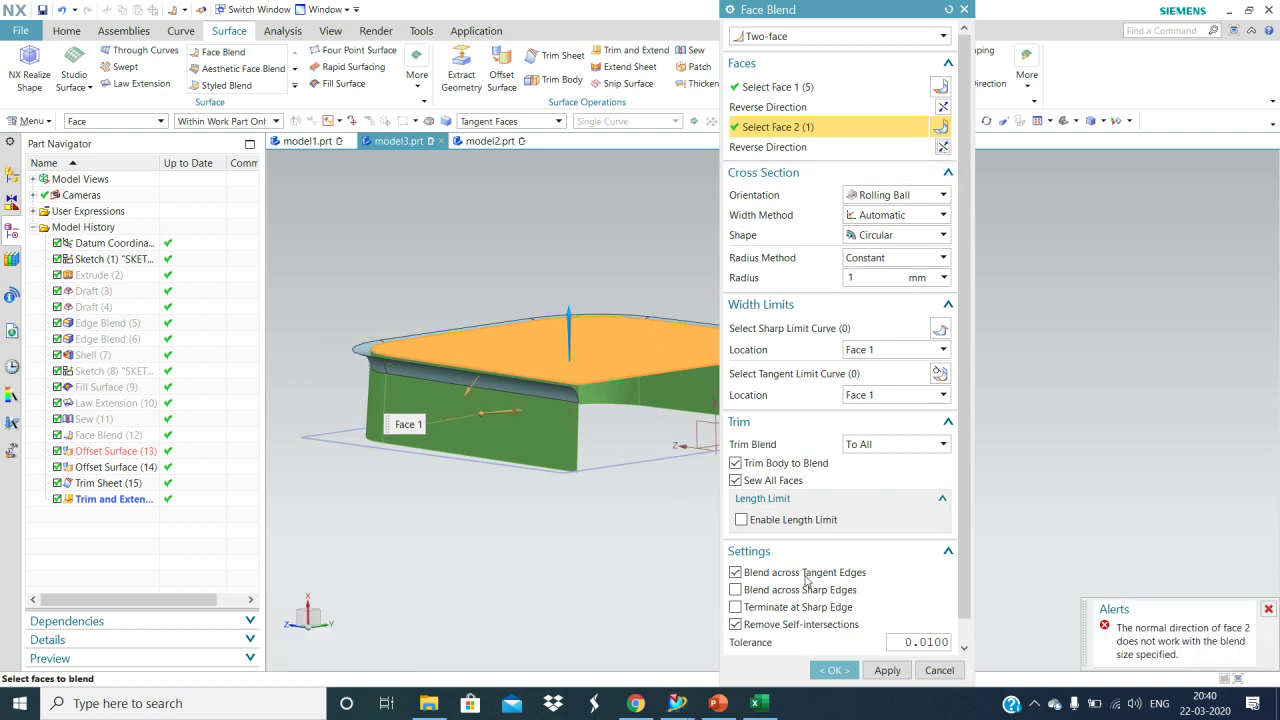
{"action": "left_click", "coordinate": [920, 672]}
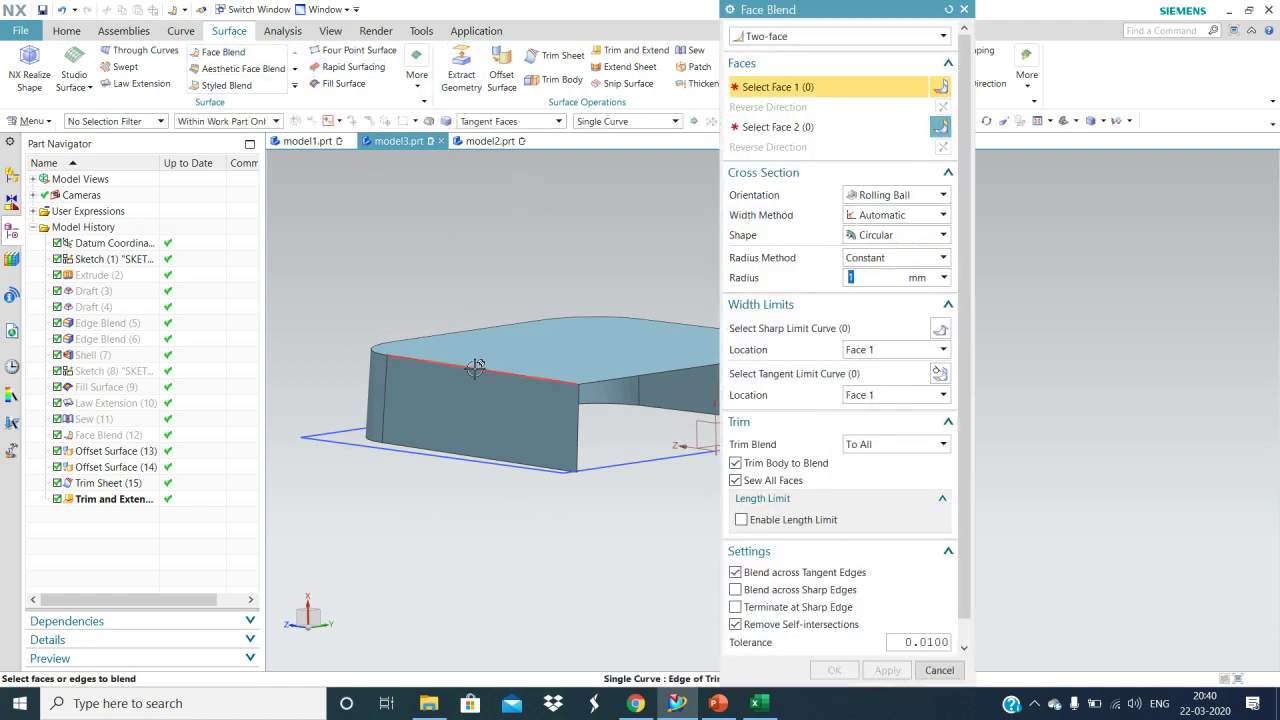
Step: Try the Face Blend with the flat sheet as first face and the walls as second, using the Swept Disc orientation
{"action": "left_click", "coordinate": [440, 346]}
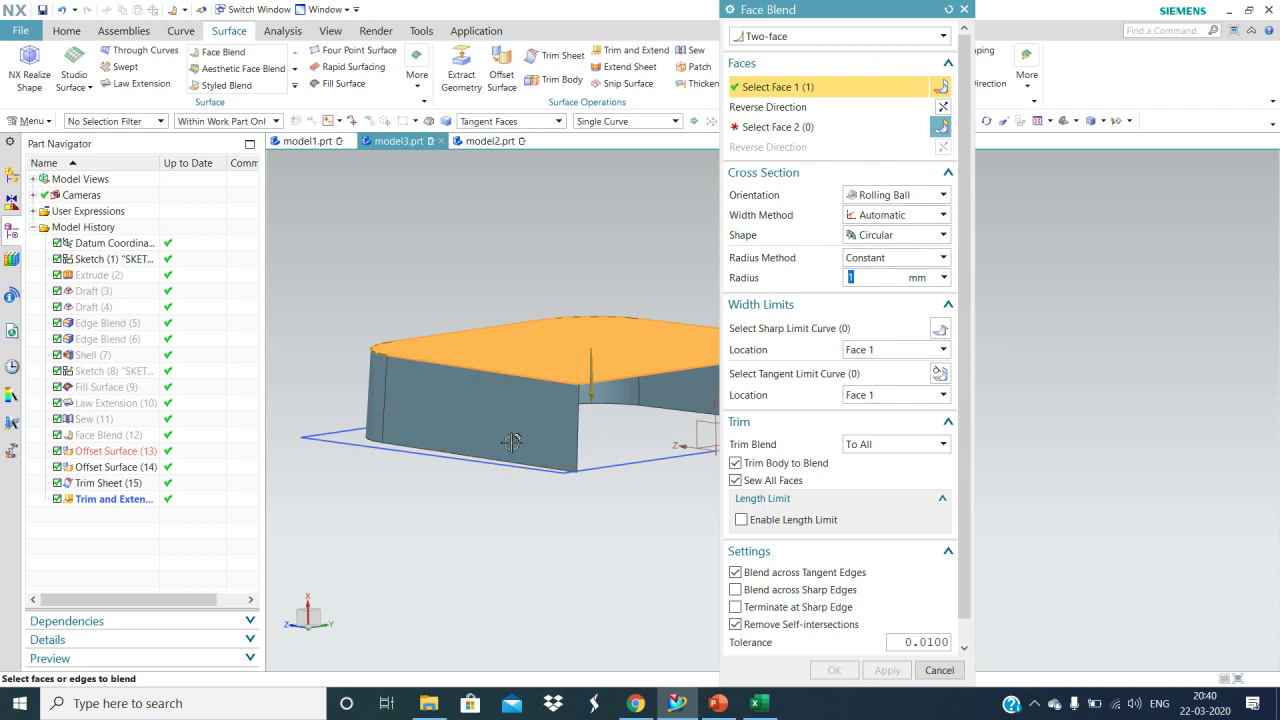
{"action": "left_click", "coordinate": [760, 127]}
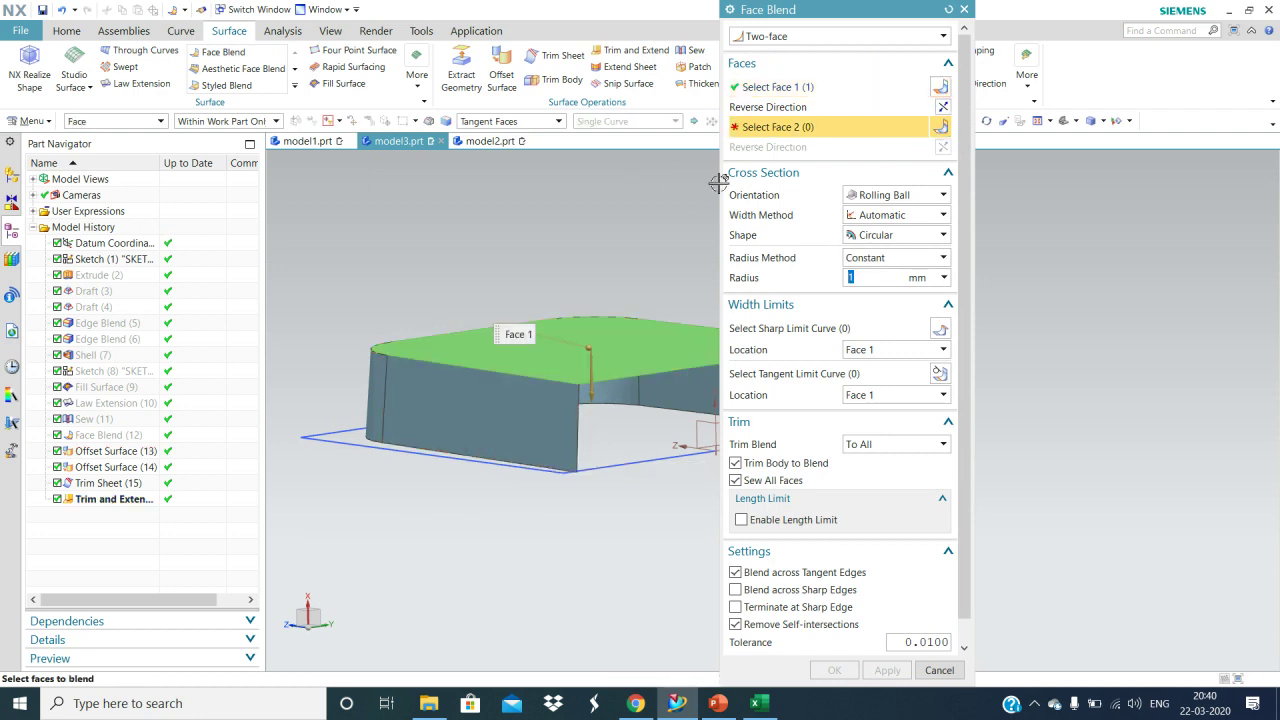
{"action": "left_click", "coordinate": [519, 445]}
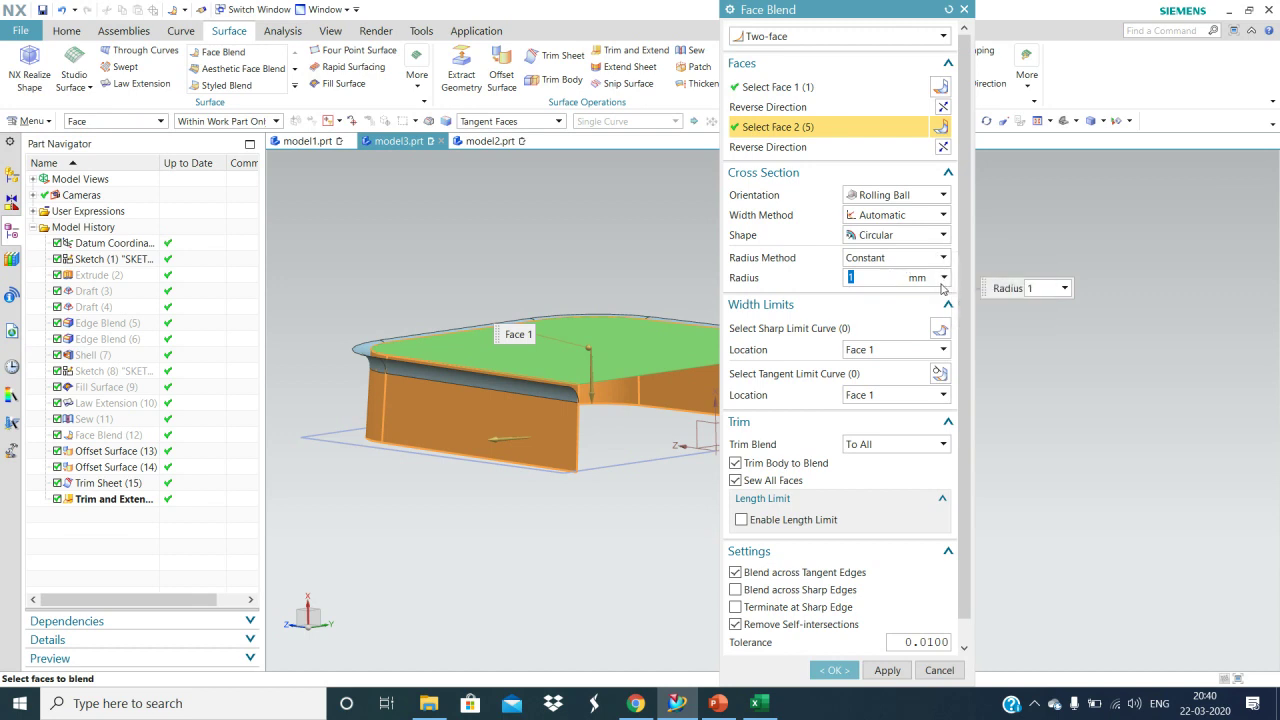
{"action": "left_click", "coordinate": [919, 199]}
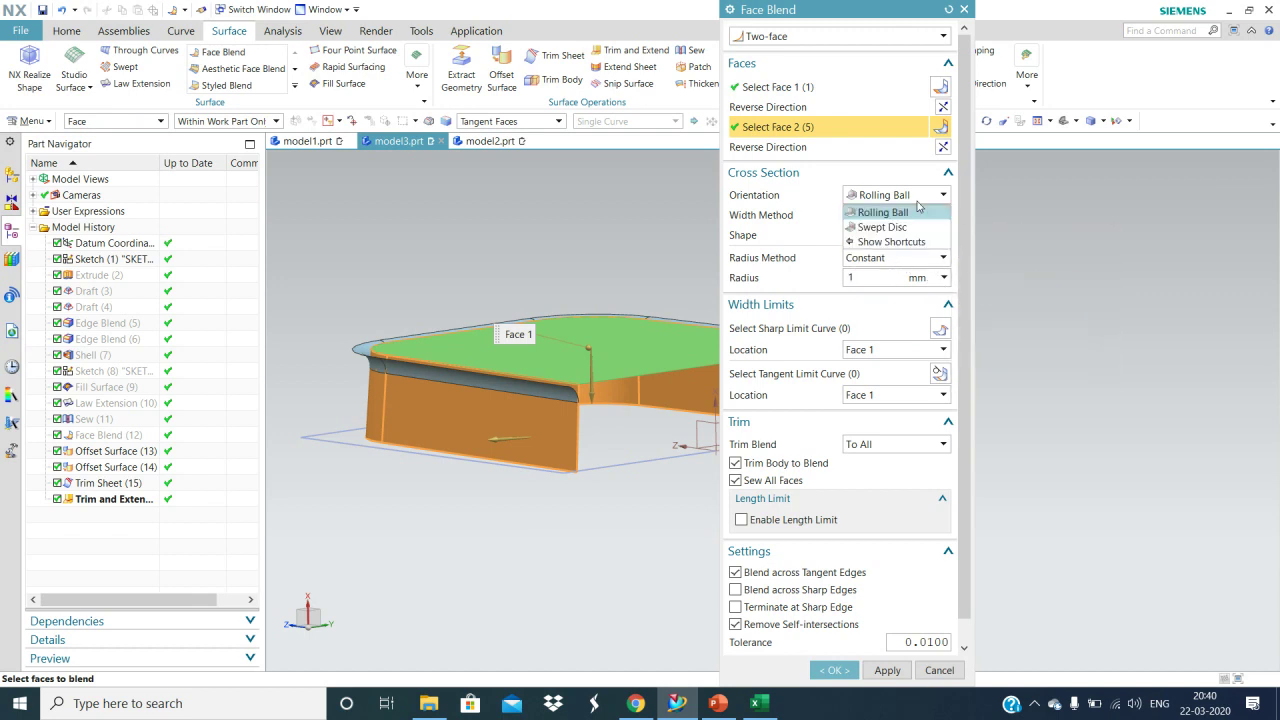
{"action": "left_click", "coordinate": [882, 227]}
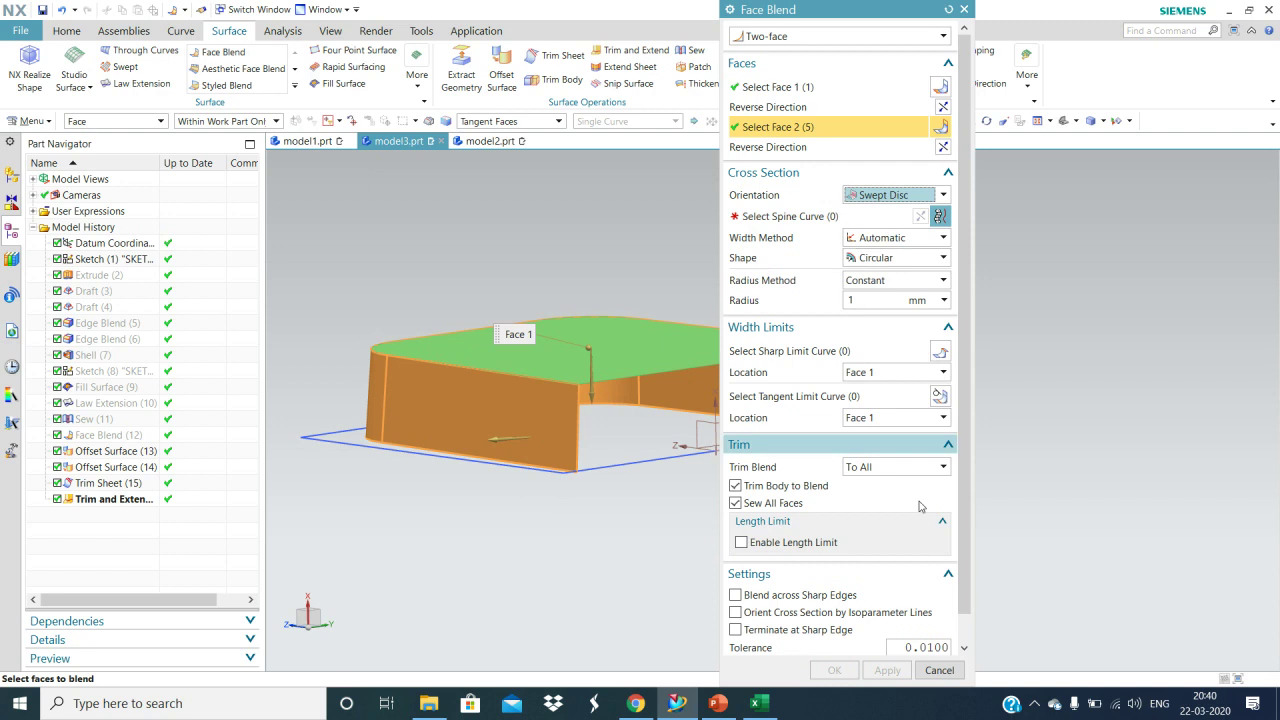
{"action": "left_click", "coordinate": [938, 670]}
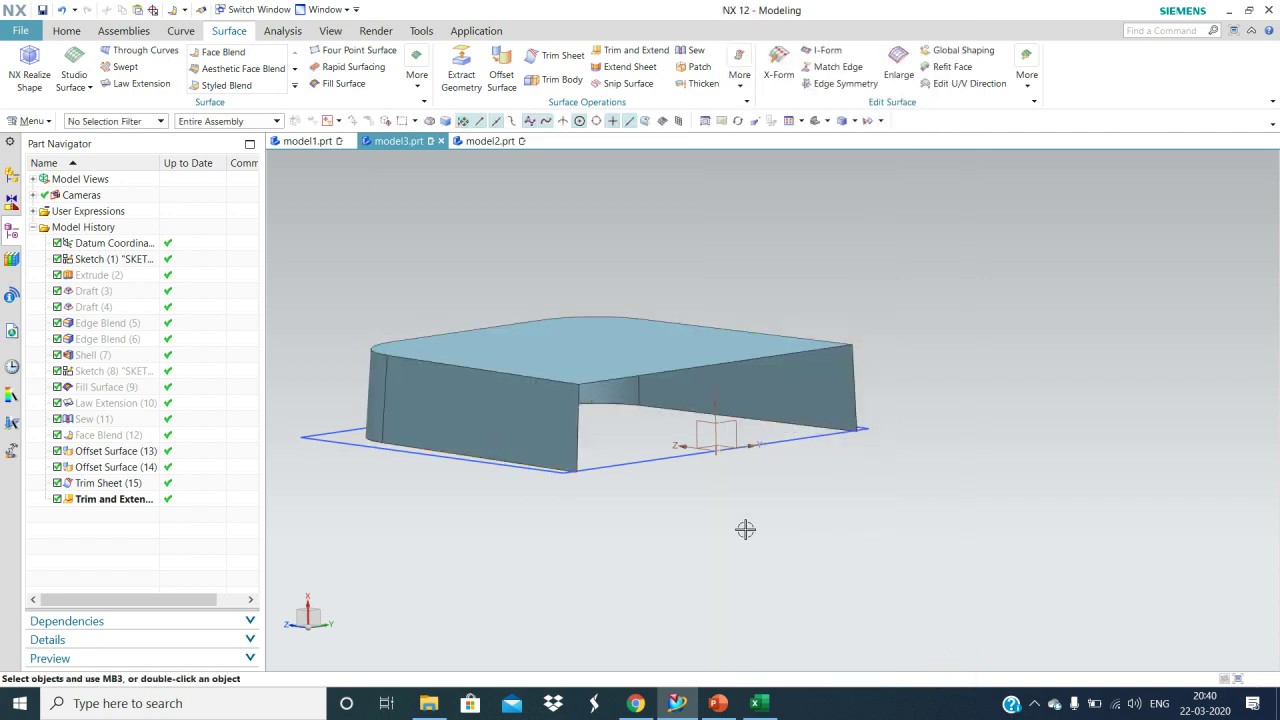
Step: Delete the Trim and Extend feature and try to trim the walls with Trim Sheet, using the flat sheet as the boundary
{"action": "left_click", "coordinate": [108, 499]}
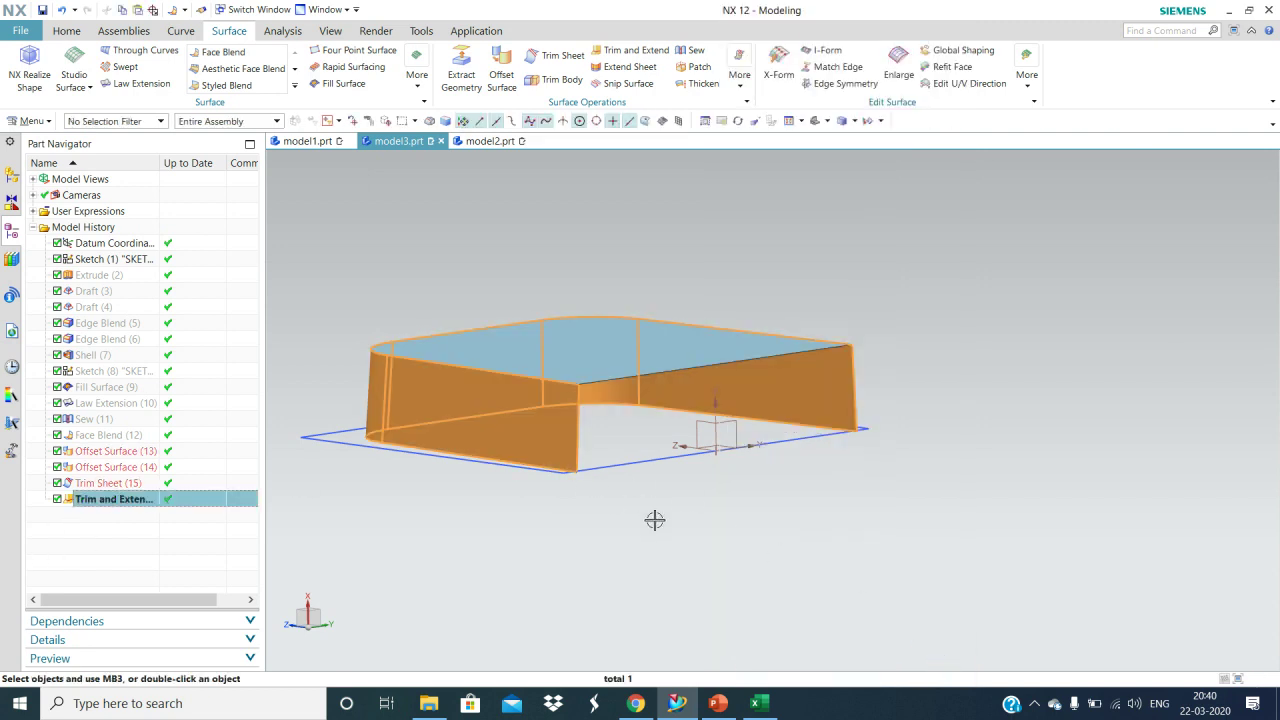
{"action": "key", "text": "Delete"}
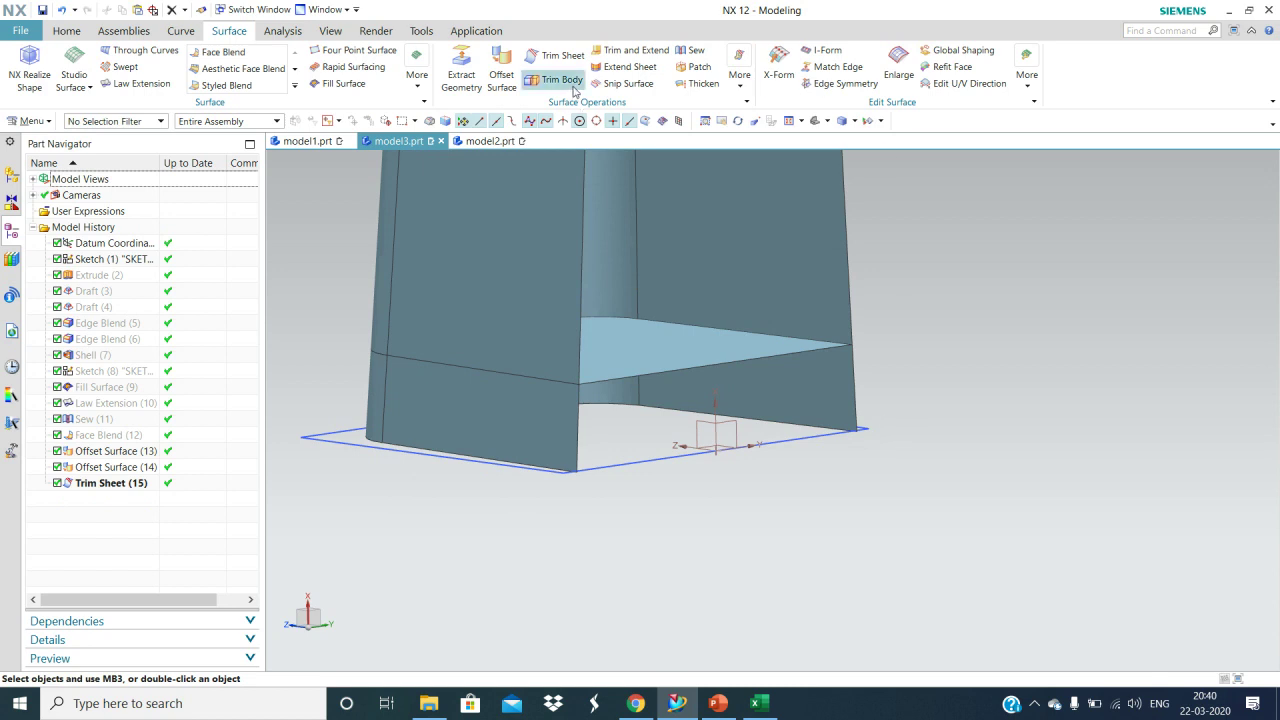
{"action": "left_click", "coordinate": [556, 56]}
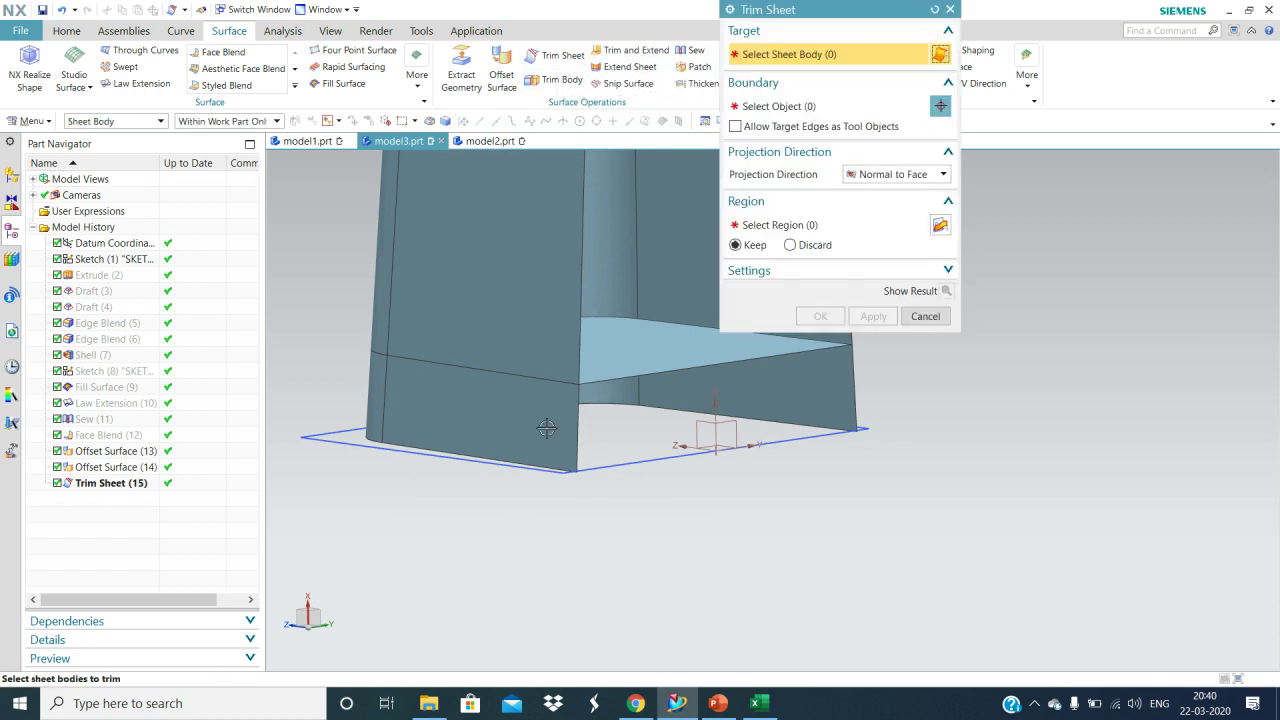
{"action": "left_click", "coordinate": [590, 380]}
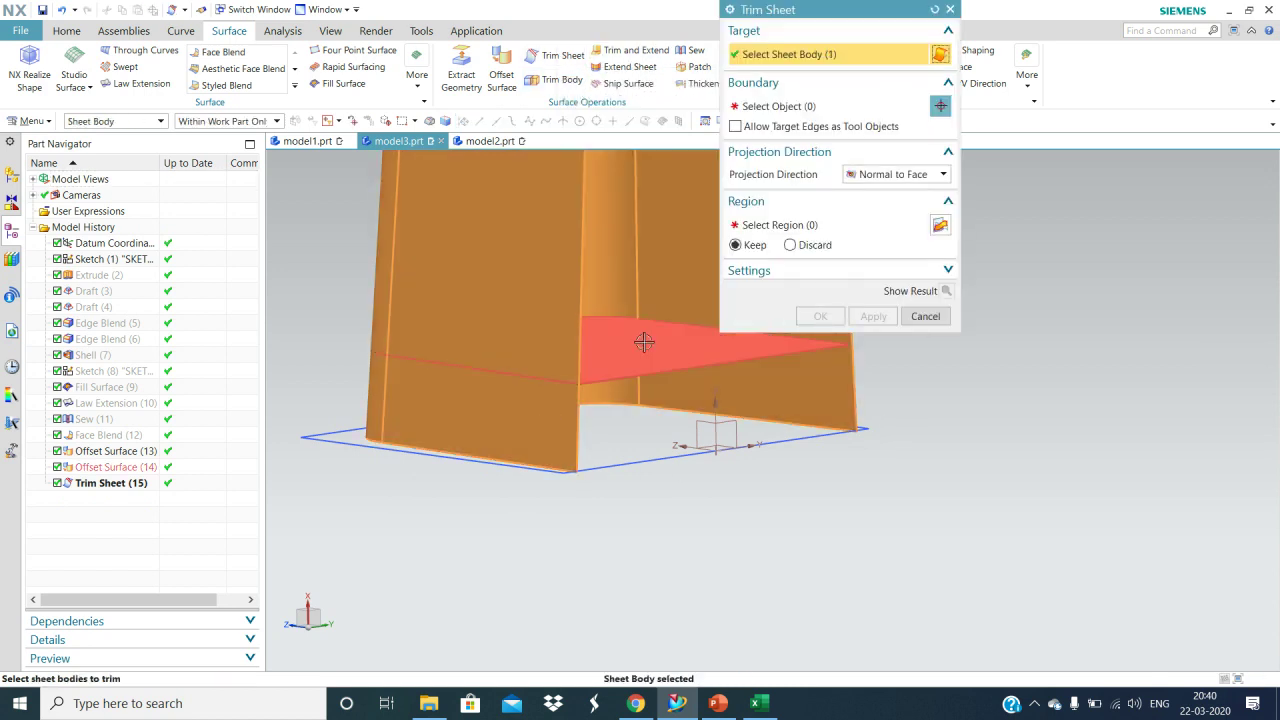
{"action": "left_click", "coordinate": [780, 106]}
{"action": "left_click", "coordinate": [636, 370]}
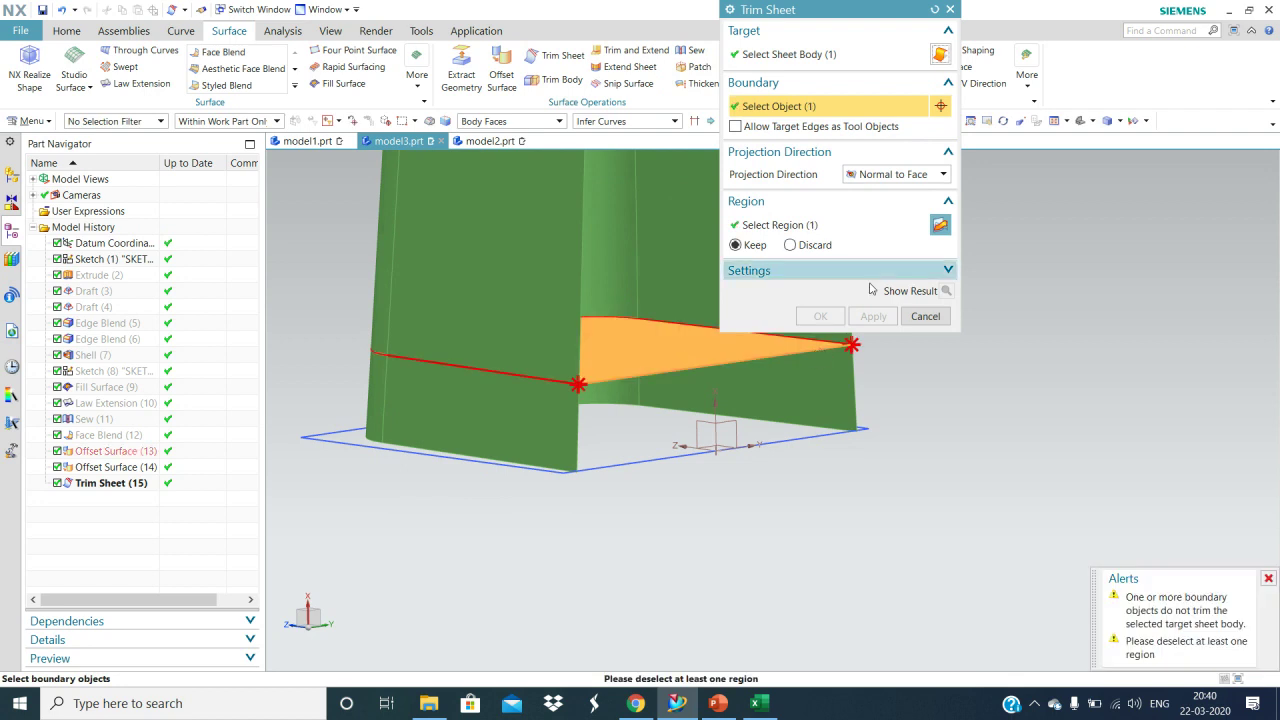
{"action": "left_click", "coordinate": [924, 317]}
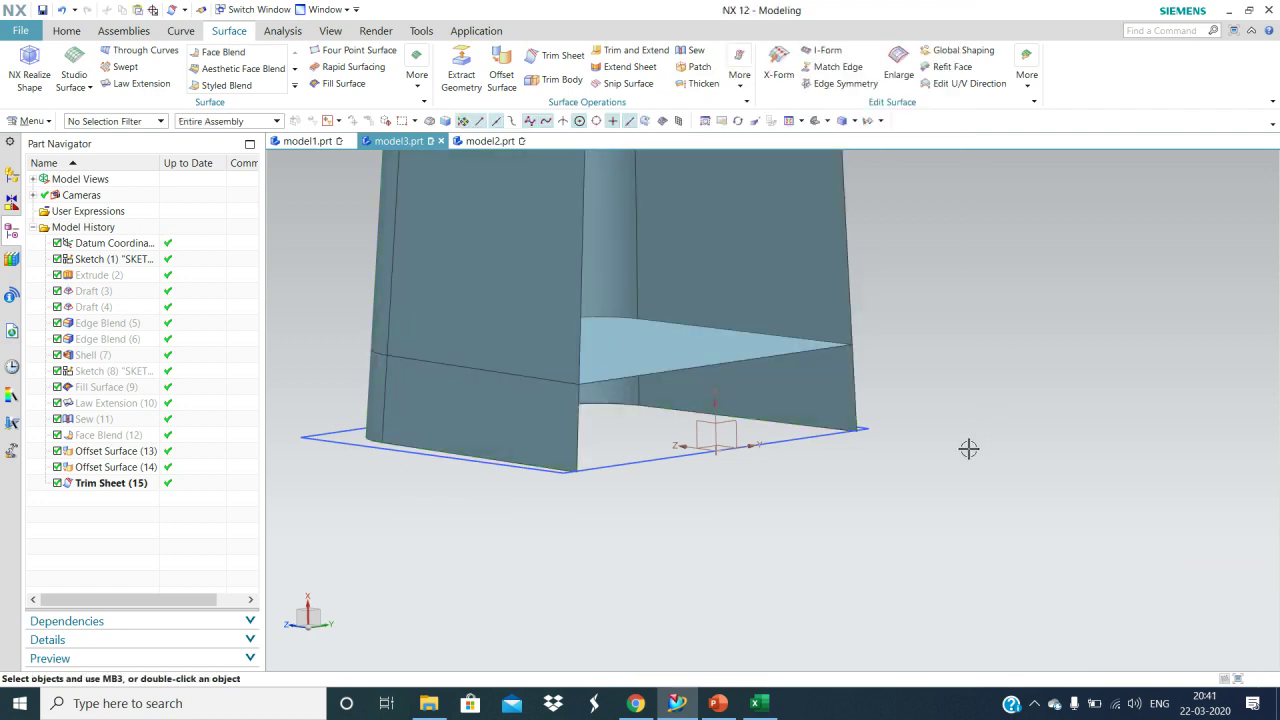
{"action": "left_click", "coordinate": [122, 485]}
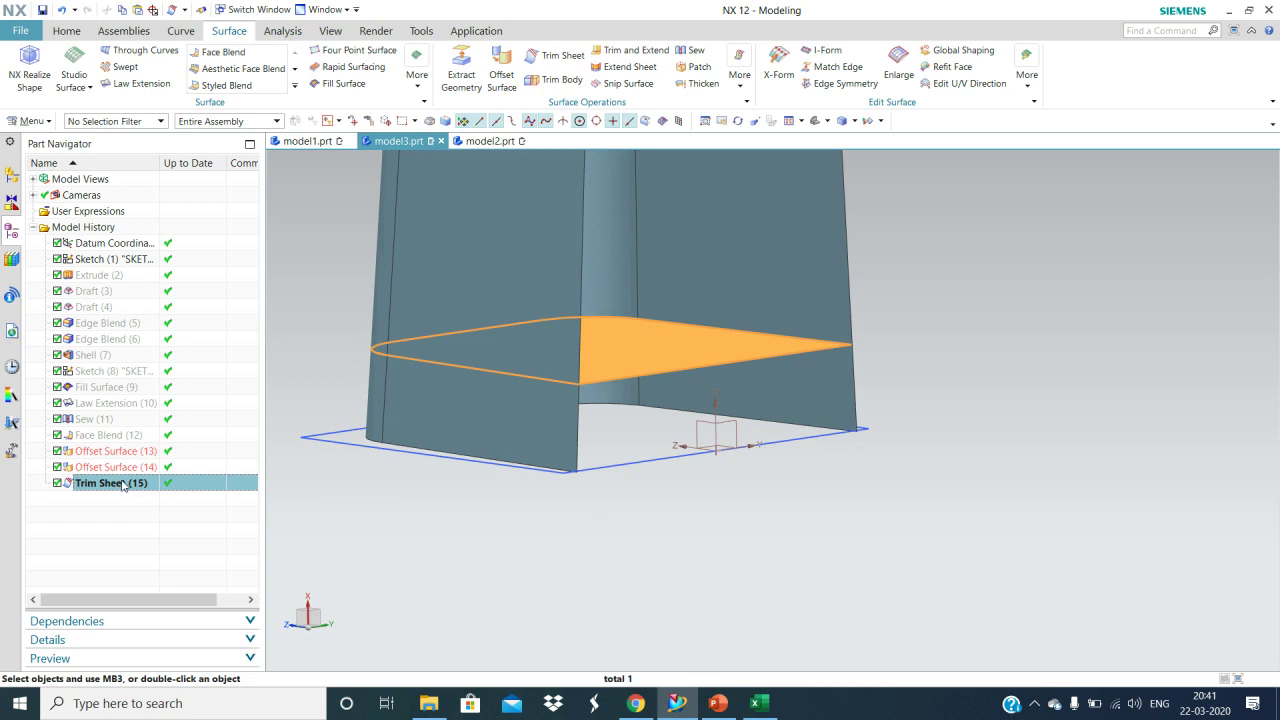
{"action": "scroll", "coordinate": [800, 477], "scroll_direction": "down", "scroll_amount": 3}
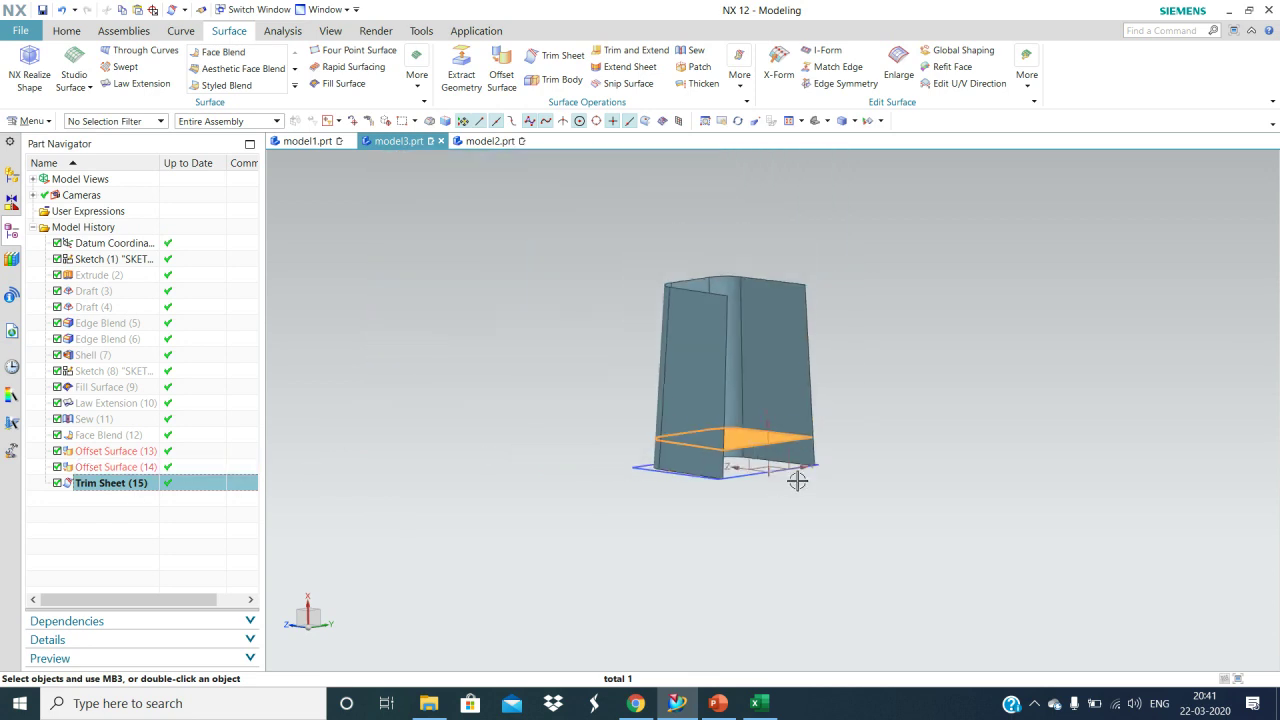
{"action": "left_click", "coordinate": [555, 56]}
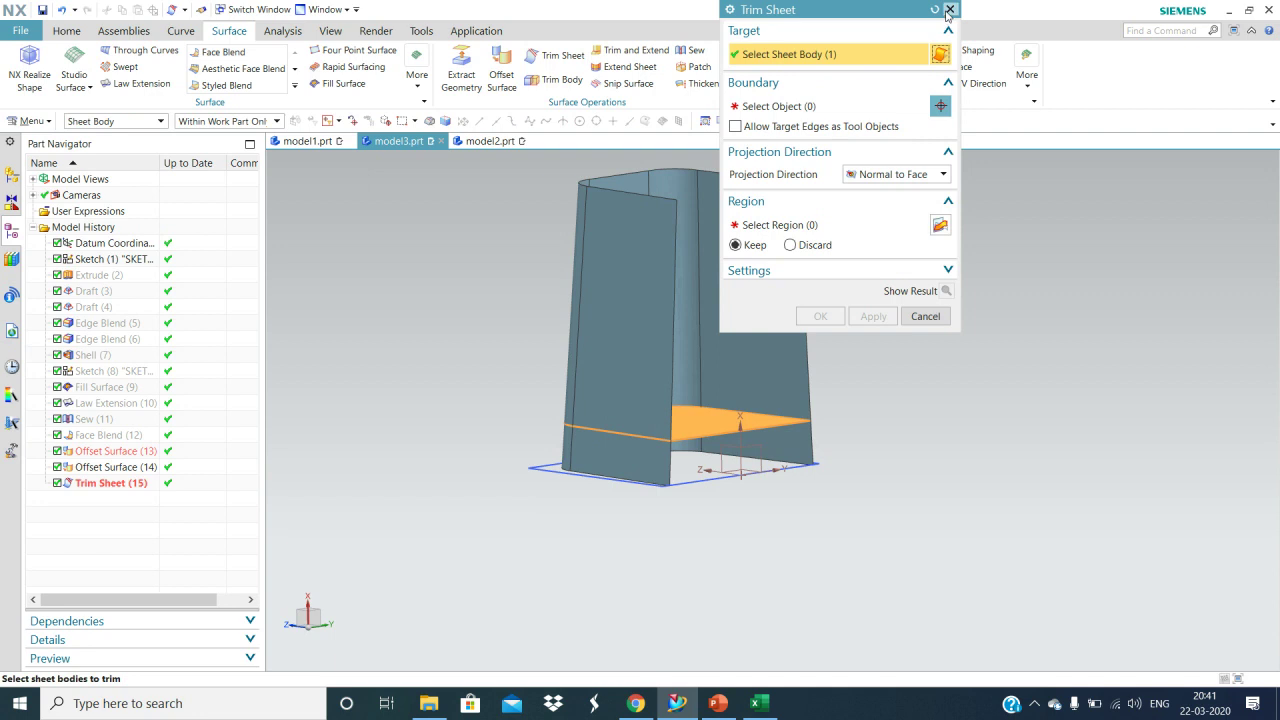
{"action": "left_click", "coordinate": [949, 11]}
{"action": "left_click", "coordinate": [555, 56]}
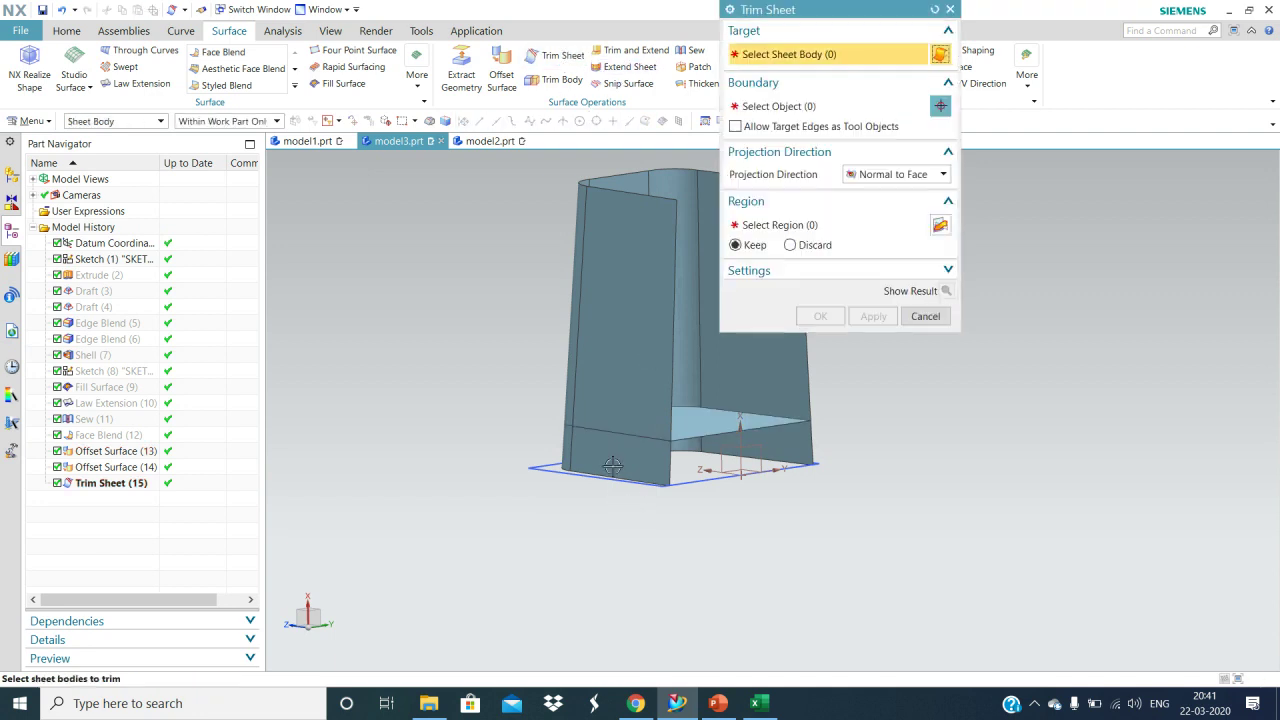
{"action": "left_click", "coordinate": [640, 440]}
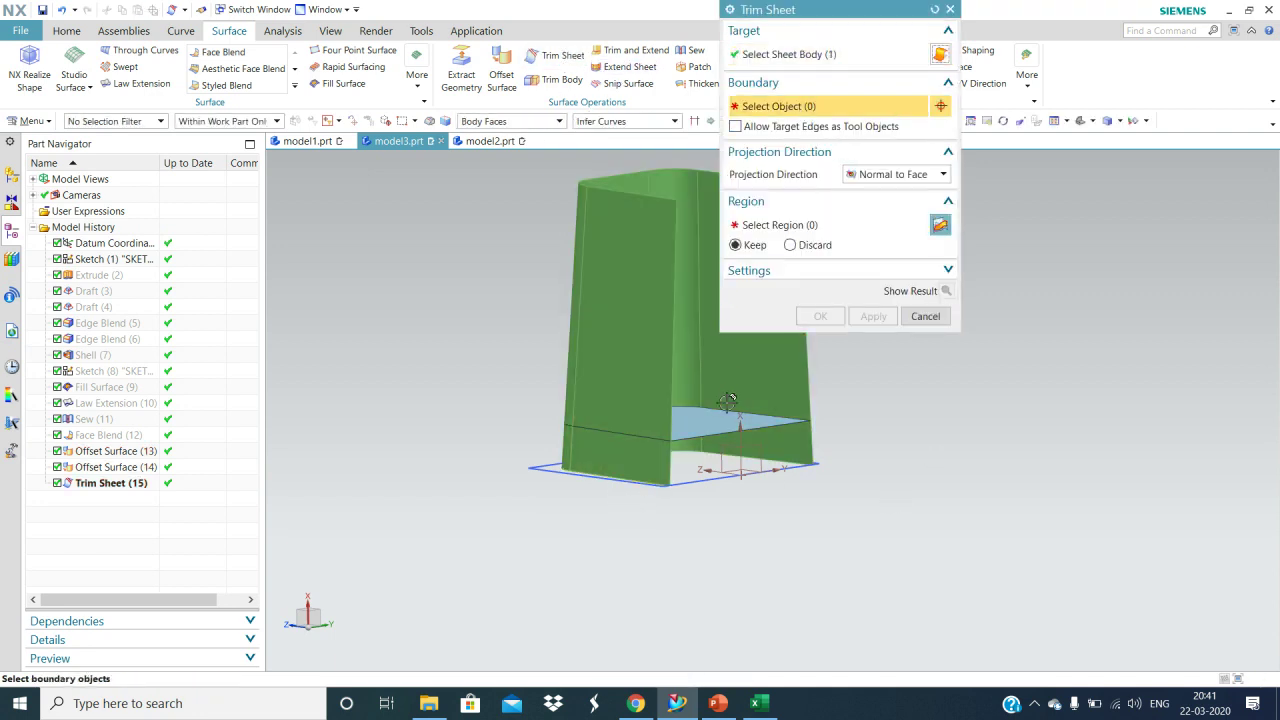
{"action": "left_click", "coordinate": [697, 425]}
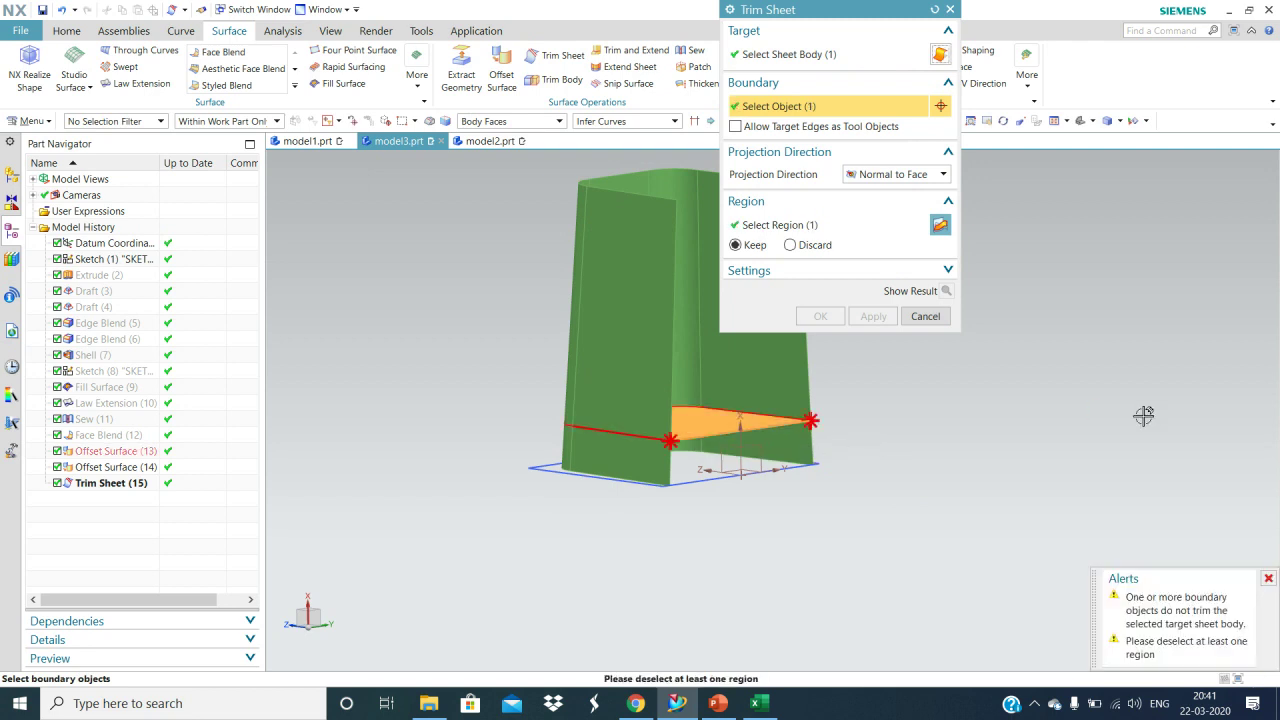
{"action": "mouse_move", "coordinate": [891, 454]}
{"action": "middle_mouse_down"}
{"action": "mouse_move", "coordinate": [857, 486]}
{"action": "mouse_move", "coordinate": [903, 527]}
{"action": "mouse_move", "coordinate": [883, 466]}
{"action": "middle_mouse_up"}
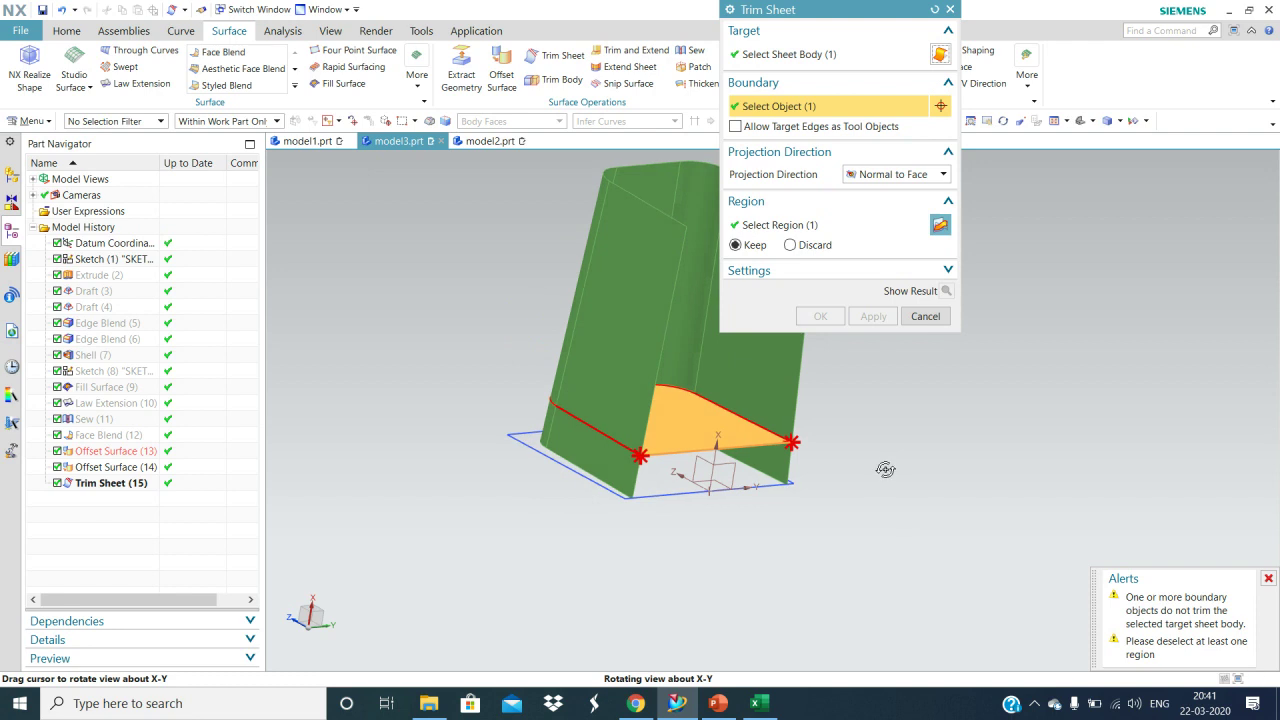
{"action": "left_click", "coordinate": [806, 245]}
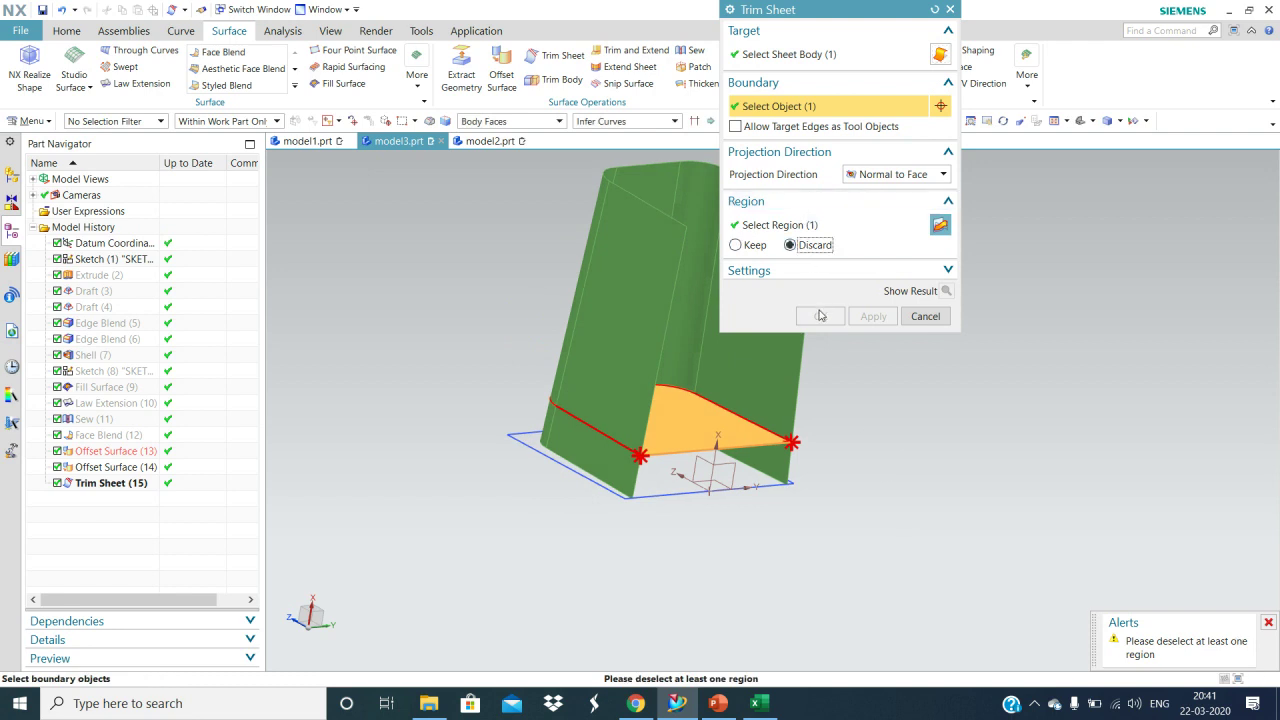
{"action": "left_click", "coordinate": [916, 323]}
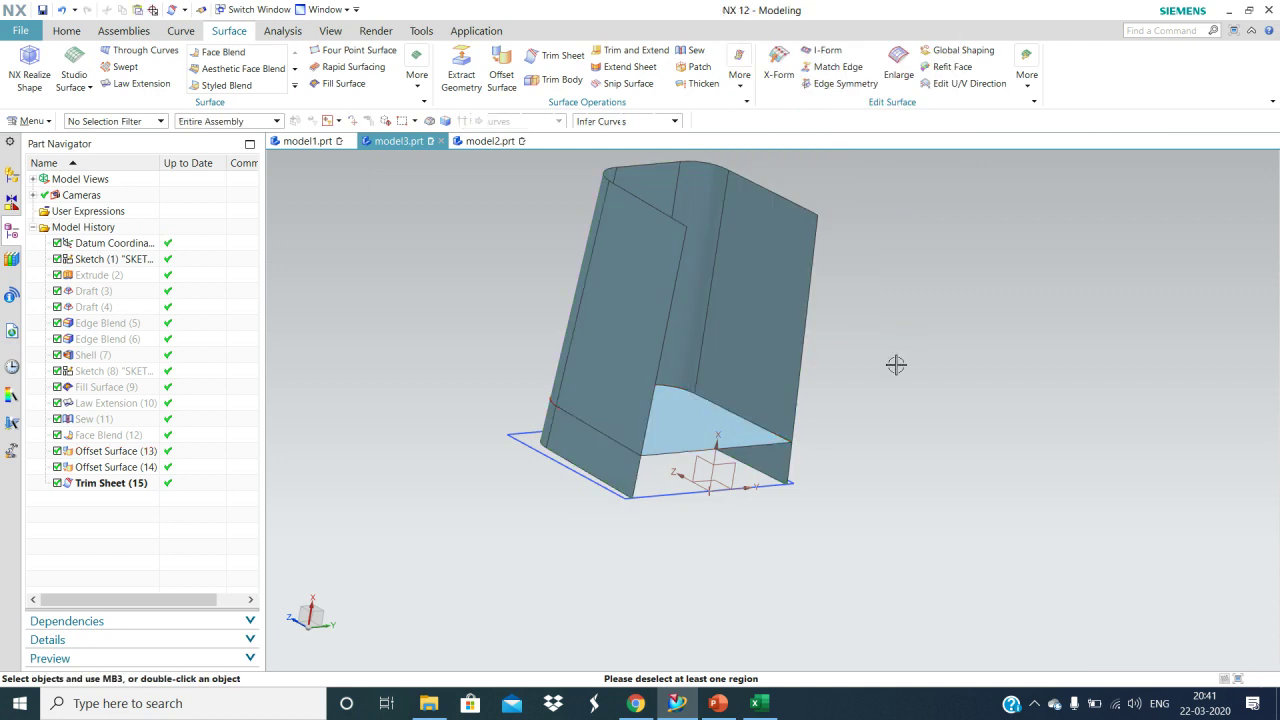
{"action": "left_click", "coordinate": [101, 486]}
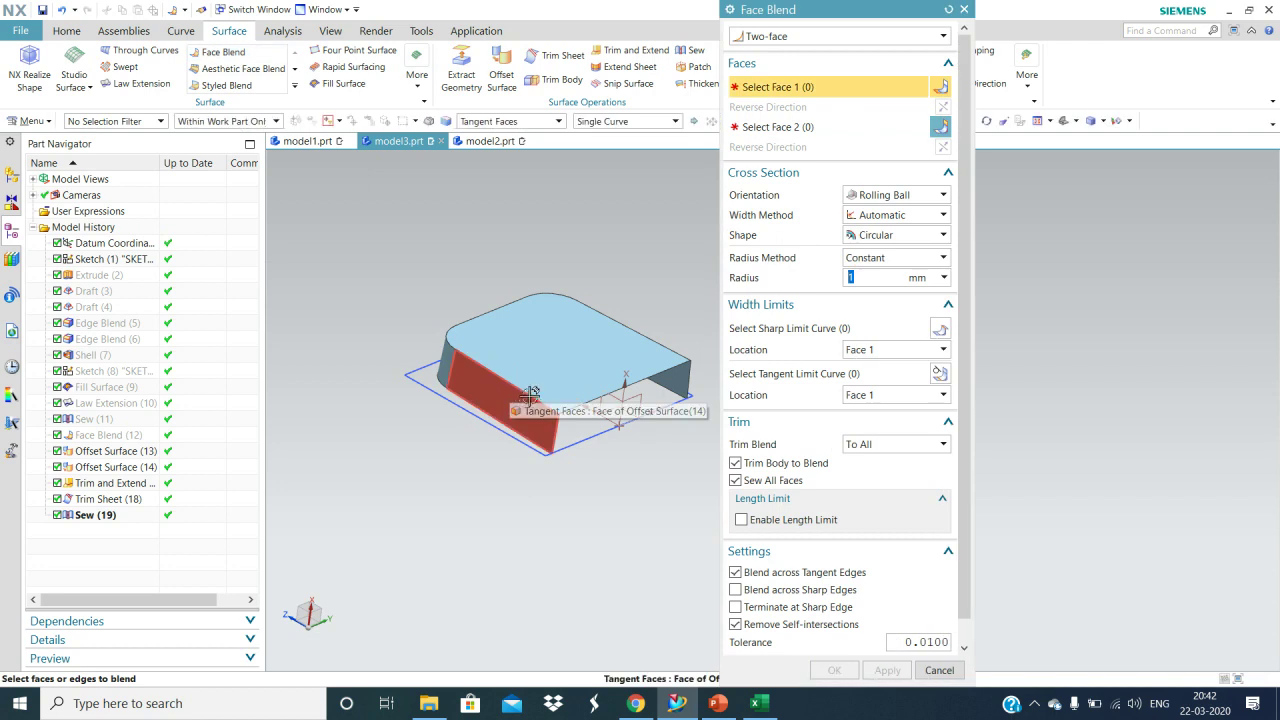
Step: Create a two-face Face Blend of 1 mm constant radius between the flat sheet and the tangent wall faces
{"action": "left_click", "coordinate": [530, 392]}
{"action": "left_click", "coordinate": [545, 380]}
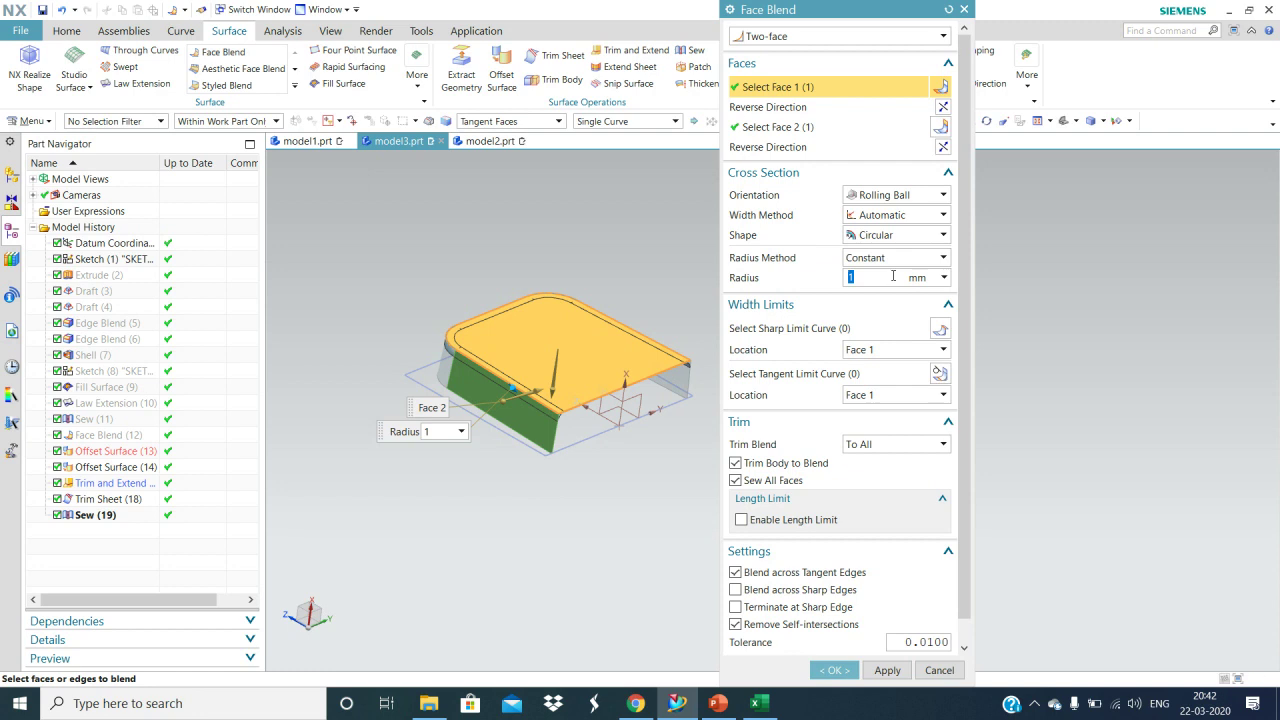
{"action": "left_click", "coordinate": [834, 670]}
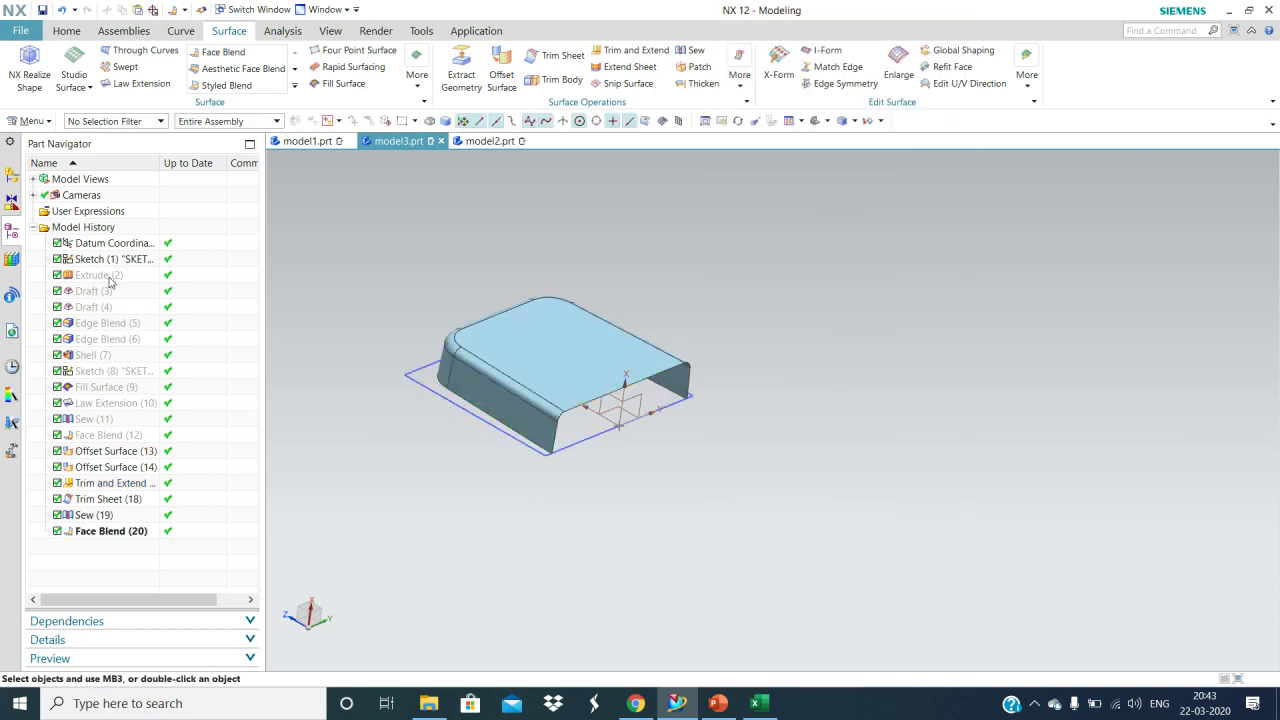
Step: Show the hidden shelled dog house body again alongside the blended sheet
{"action": "right_click", "coordinate": [110, 282]}
{"action": "left_click", "coordinate": [140, 286]}
{"action": "middle_click_drag", "start_coordinate": [731, 463], "coordinate": [760, 473]}
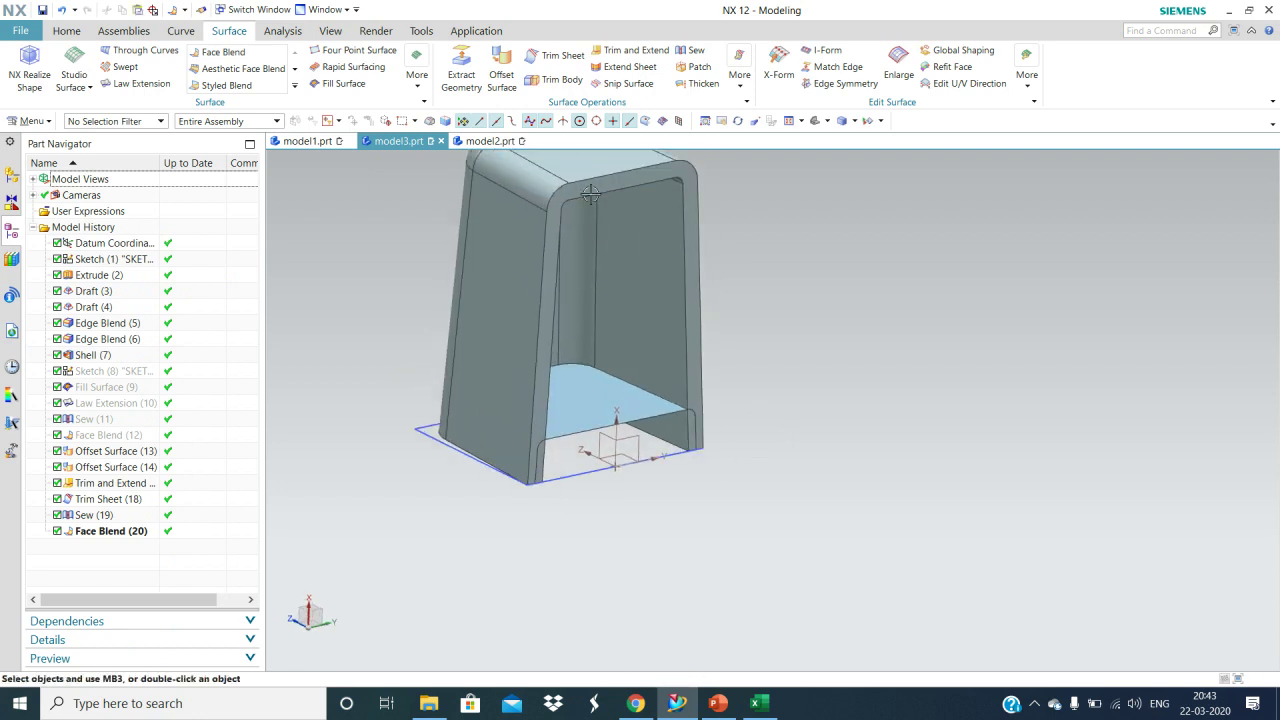
Step: Trim the shelled body with the blended base sheet using Trim Body with the Face or Plane tool option
{"action": "left_click", "coordinate": [556, 79]}
{"action": "middle_click_drag", "start_coordinate": [773, 421], "coordinate": [745, 450], "text": "shift"}
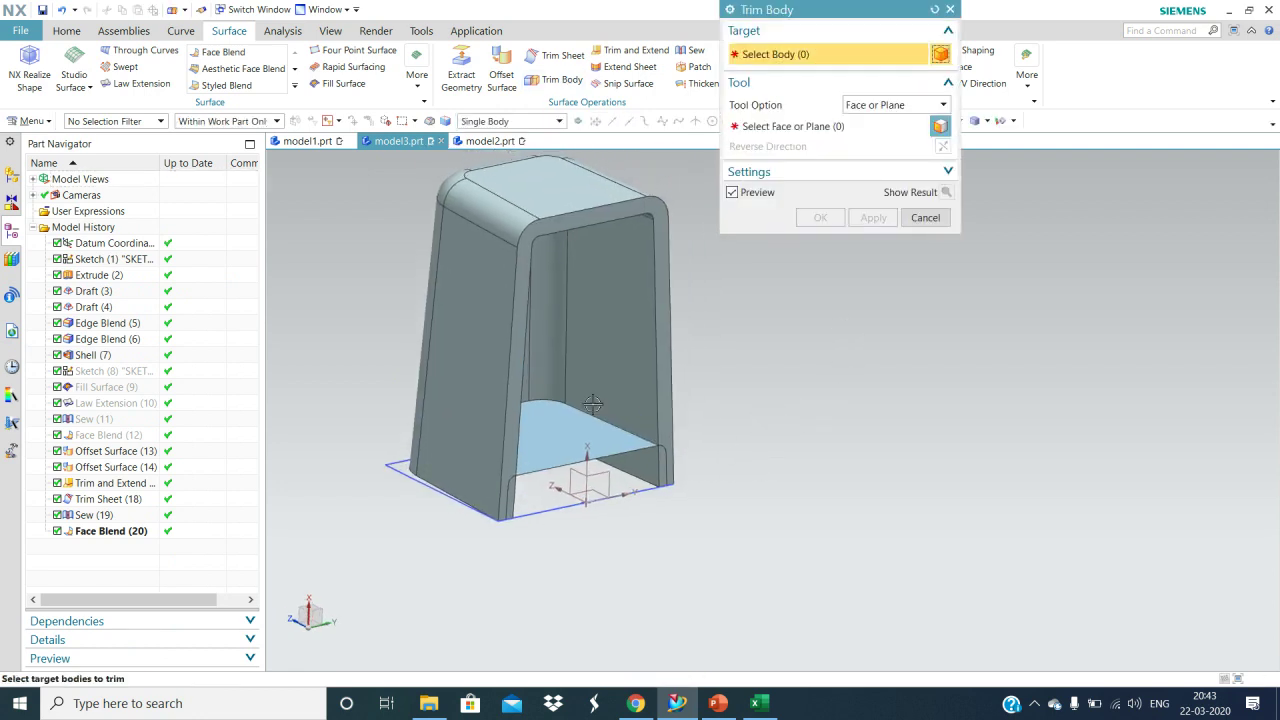
{"action": "left_click", "coordinate": [605, 305]}
{"action": "left_click", "coordinate": [778, 128]}
{"action": "left_click", "coordinate": [600, 428]}
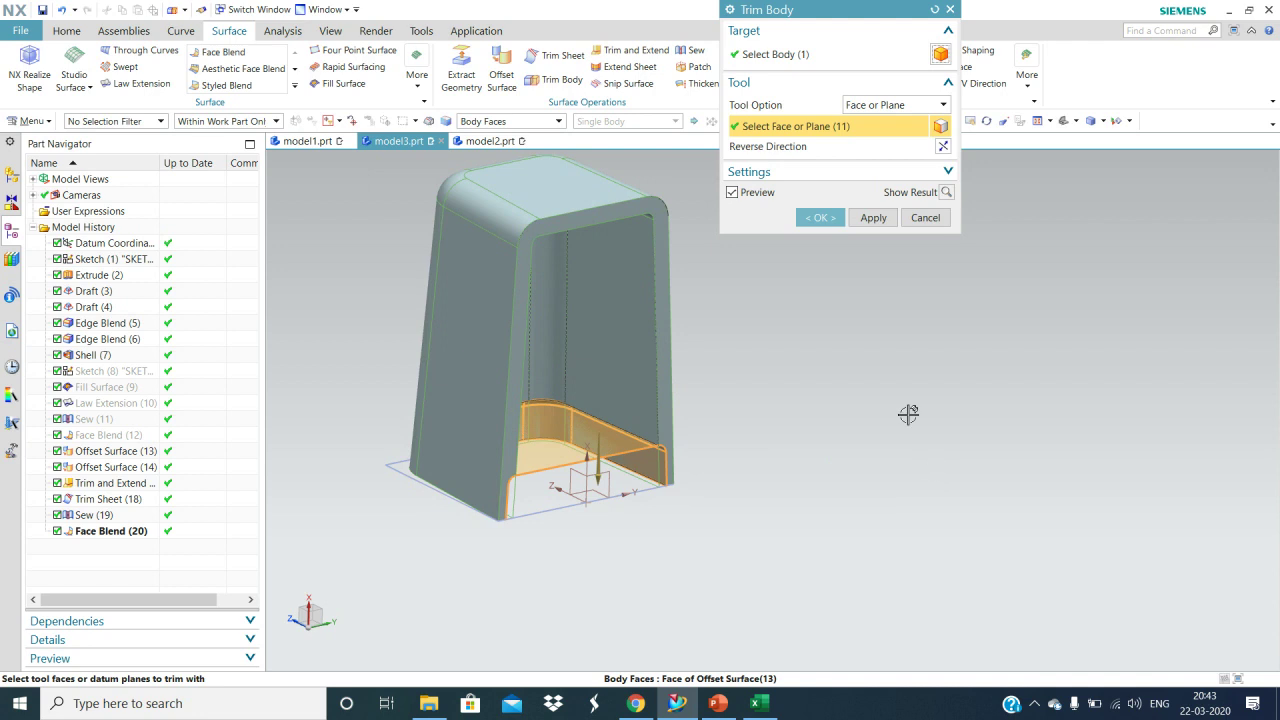
{"action": "left_click", "coordinate": [820, 217]}
{"action": "scroll", "coordinate": [771, 491], "scroll_direction": "down", "scroll_amount": 1}
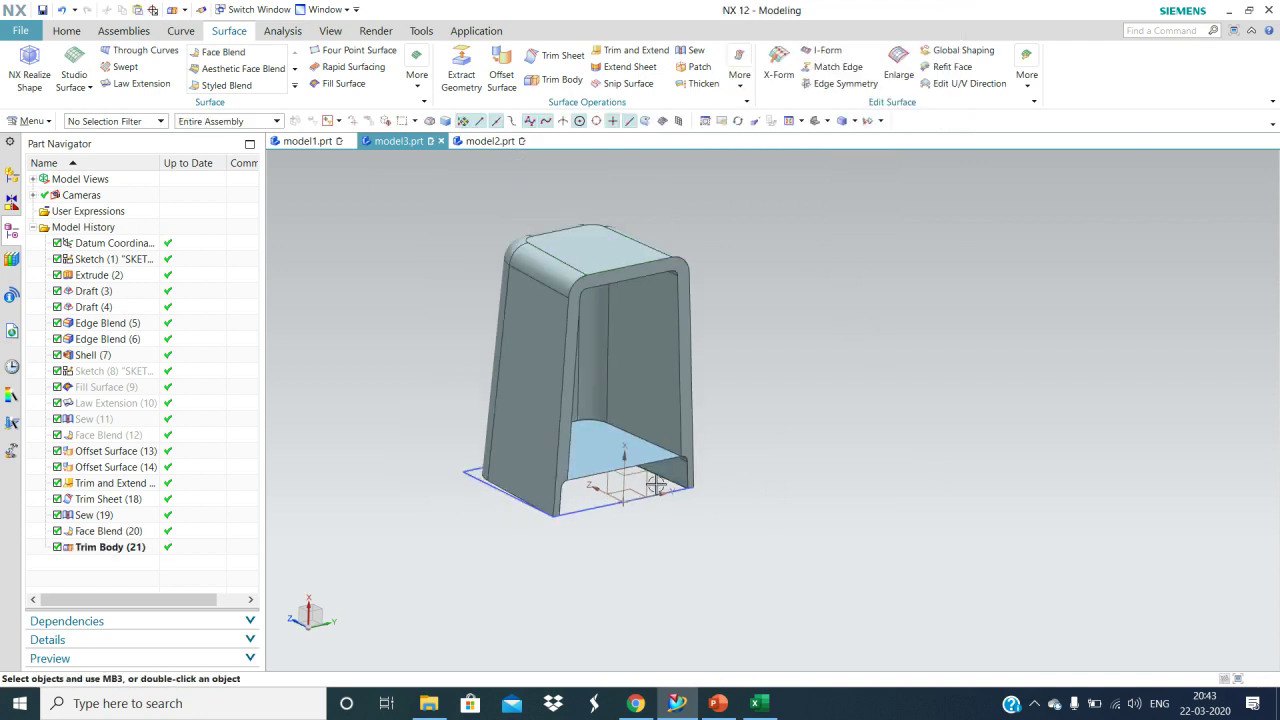
Step: Hide the blended tool sheet inside the trimmed dog house body
{"action": "right_click", "coordinate": [598, 448]}
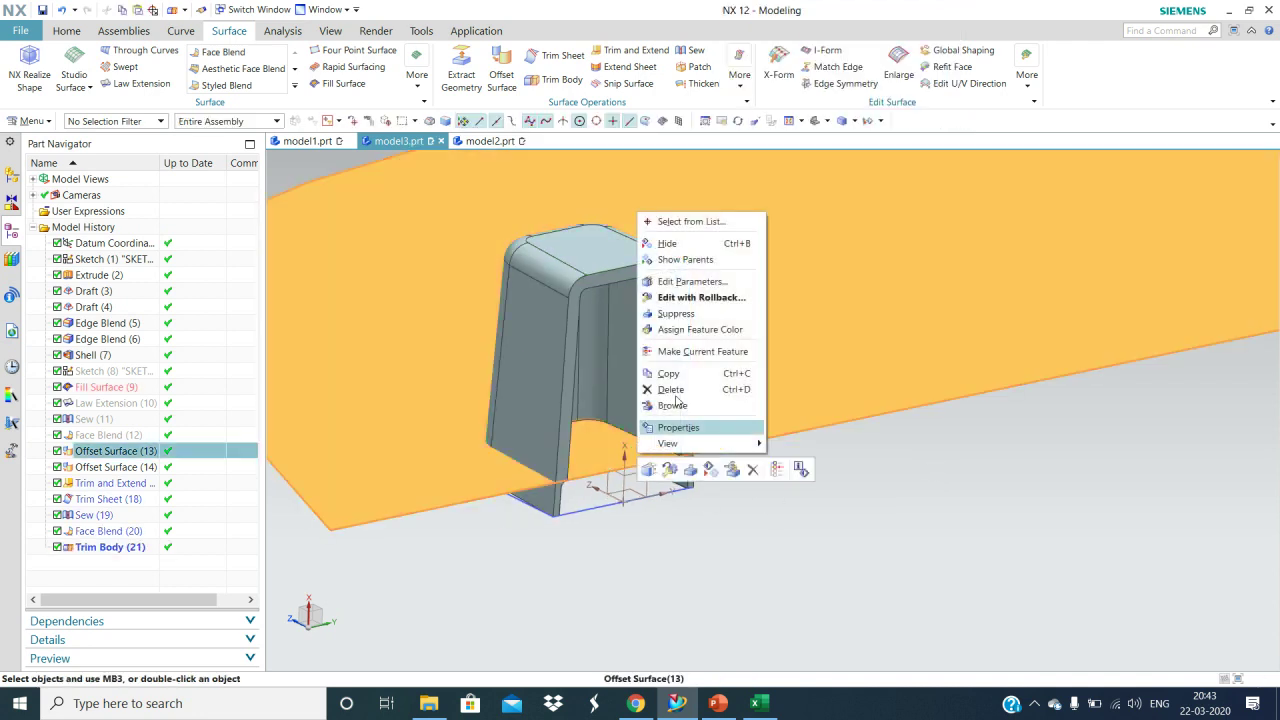
{"action": "left_click", "coordinate": [667, 243]}
{"action": "middle_click_drag", "start_coordinate": [806, 528], "coordinate": [741, 505]}
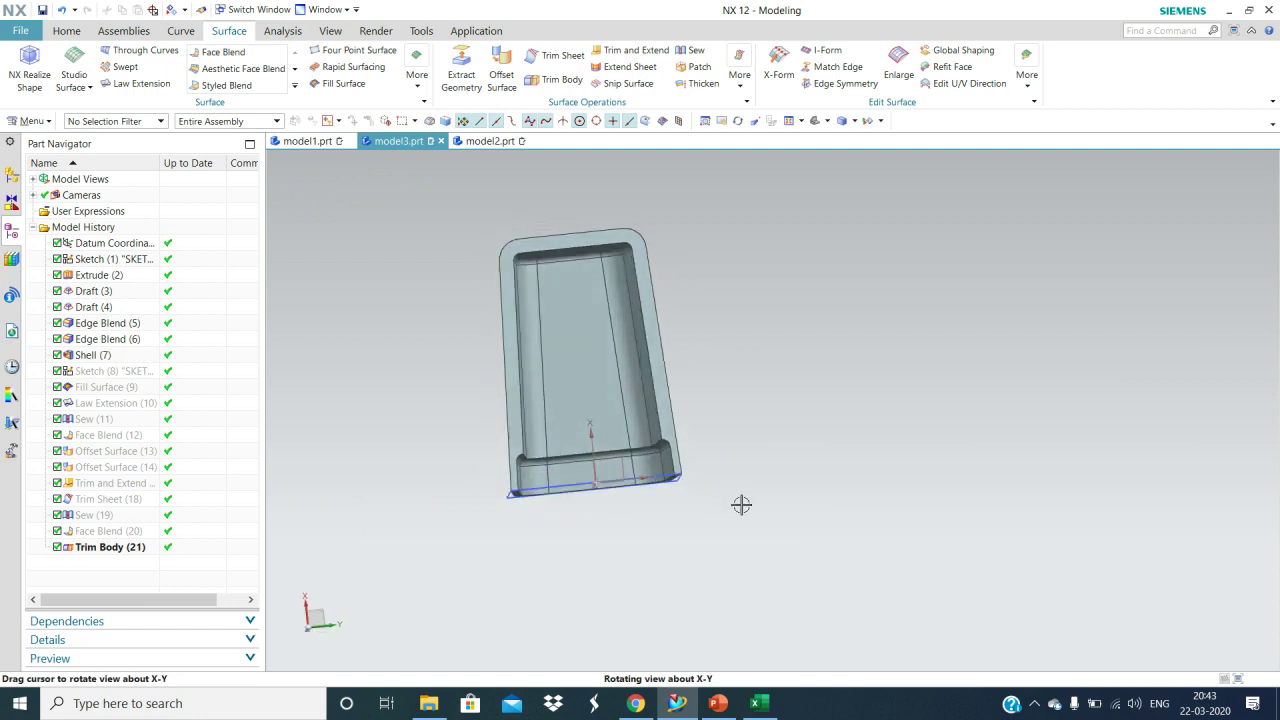
{"action": "middle_click_drag", "start_coordinate": [558, 218], "coordinate": [270, 236]}
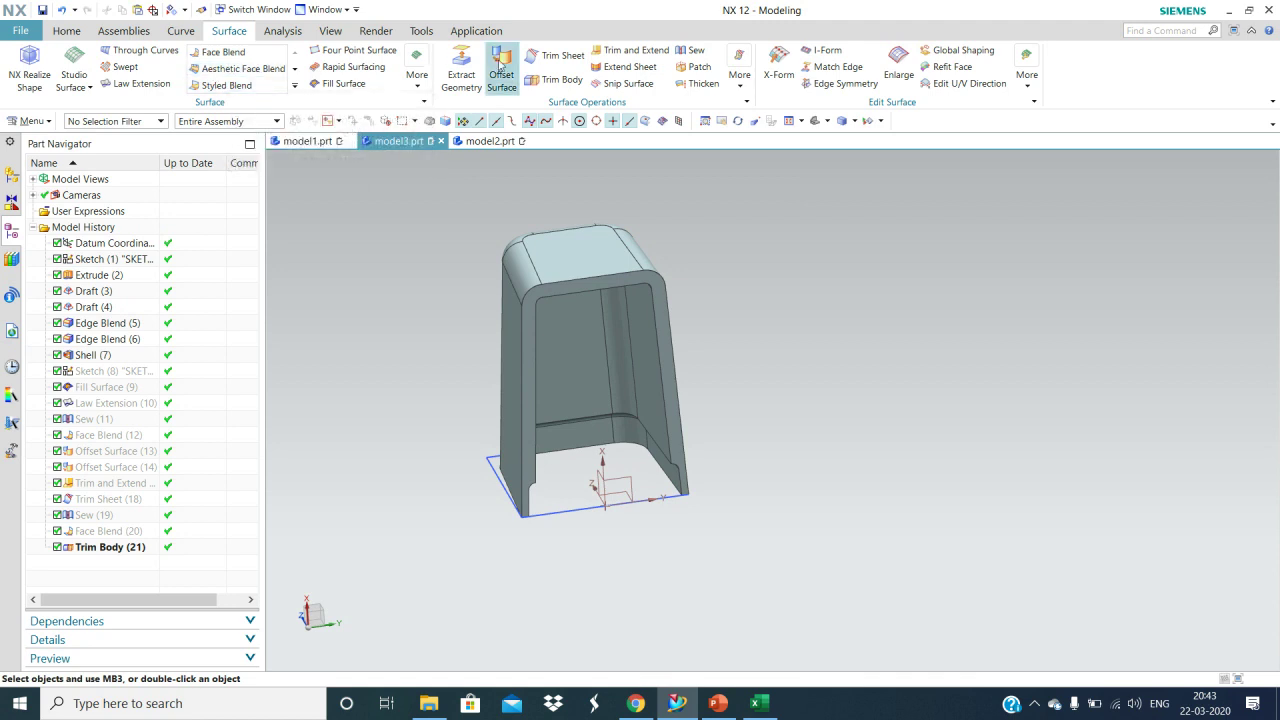
Step: Apply an Edge Blend to the inner ledge edge left by the base cut
{"action": "left_click", "coordinate": [54, 34]}
{"action": "left_click", "coordinate": [340, 62]}
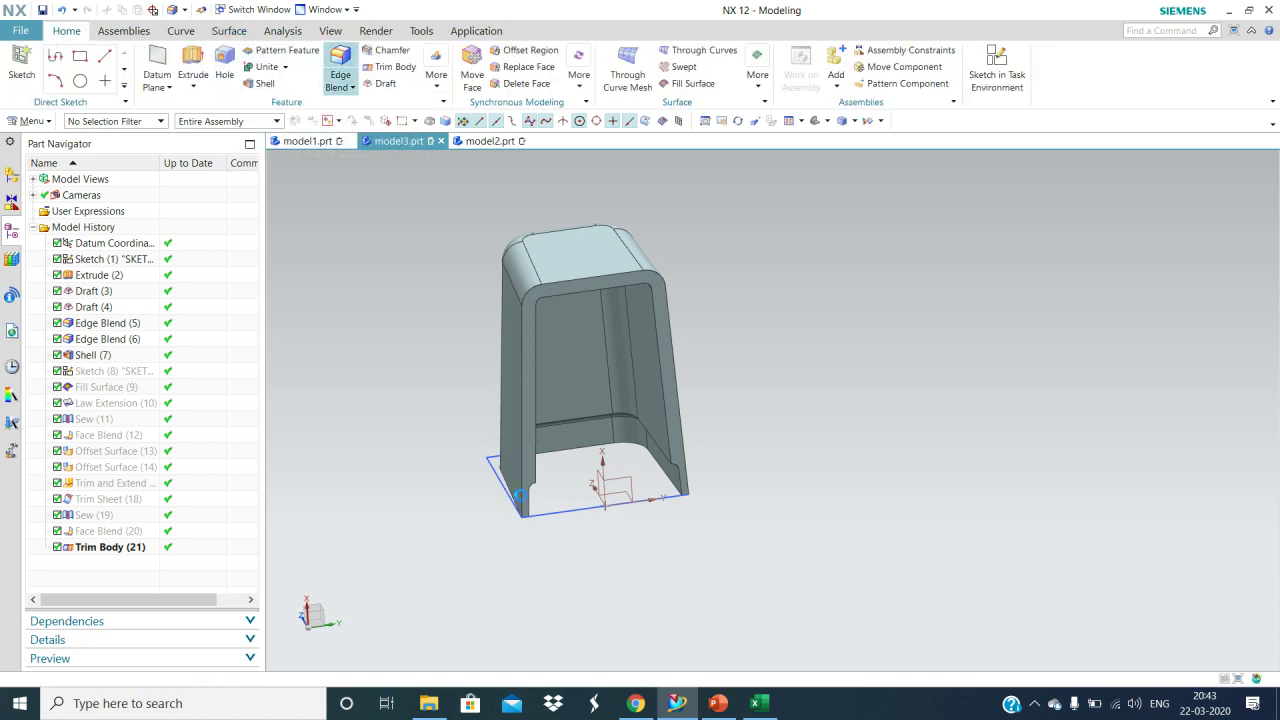
{"action": "left_click", "coordinate": [588, 416]}
{"action": "left_click", "coordinate": [822, 330]}
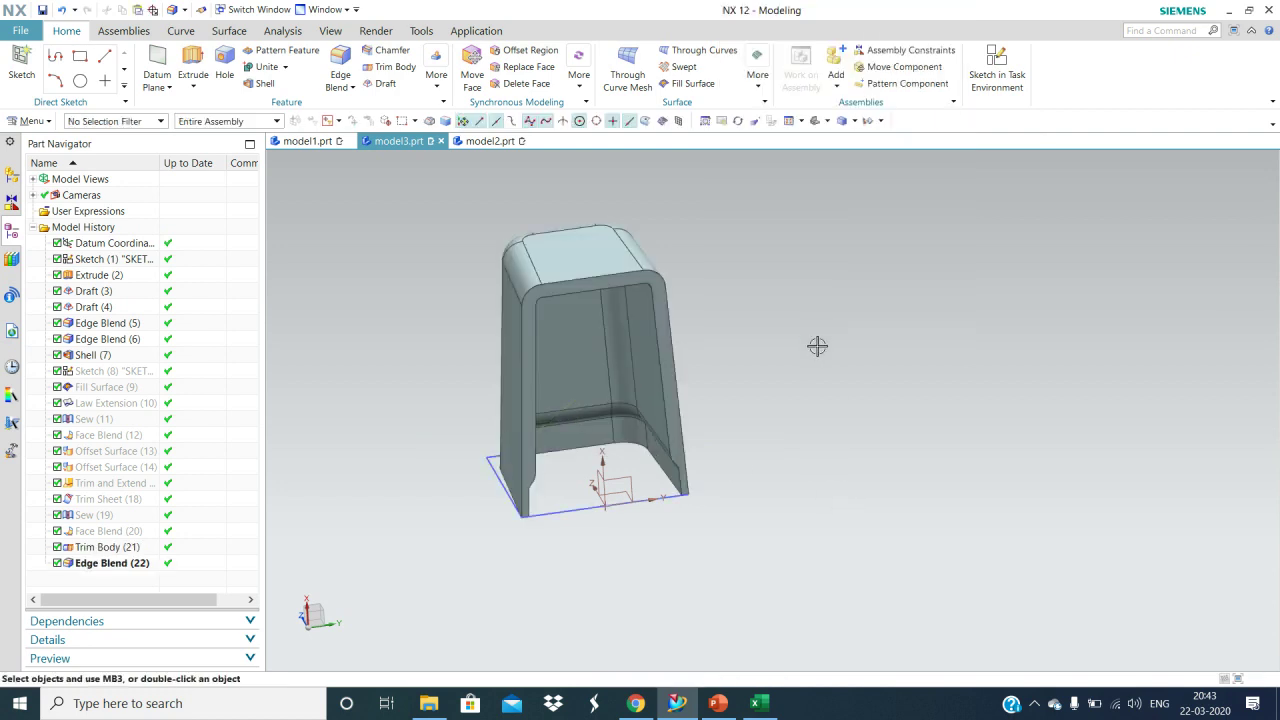
Step: Examine the blended ledge and the base cutout of the shell from several angles
{"action": "middle_click_drag", "start_coordinate": [759, 437], "coordinate": [731, 417]}
{"action": "scroll", "coordinate": [563, 509], "scroll_direction": "up", "scroll_amount": 3}
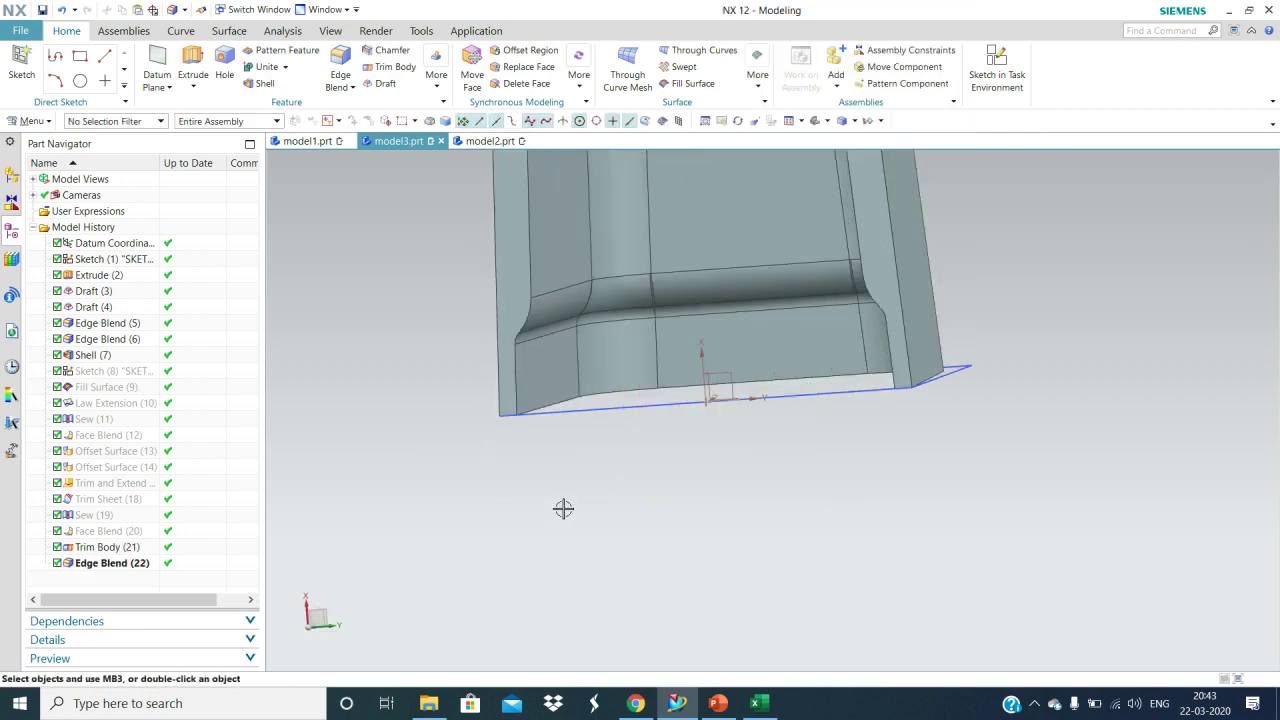
{"action": "middle_click_drag", "start_coordinate": [640, 414], "coordinate": [820, 409]}
{"action": "scroll", "coordinate": [669, 428], "scroll_direction": "down", "scroll_amount": 5}
{"action": "scroll", "coordinate": [822, 404], "scroll_direction": "up", "scroll_amount": 3}
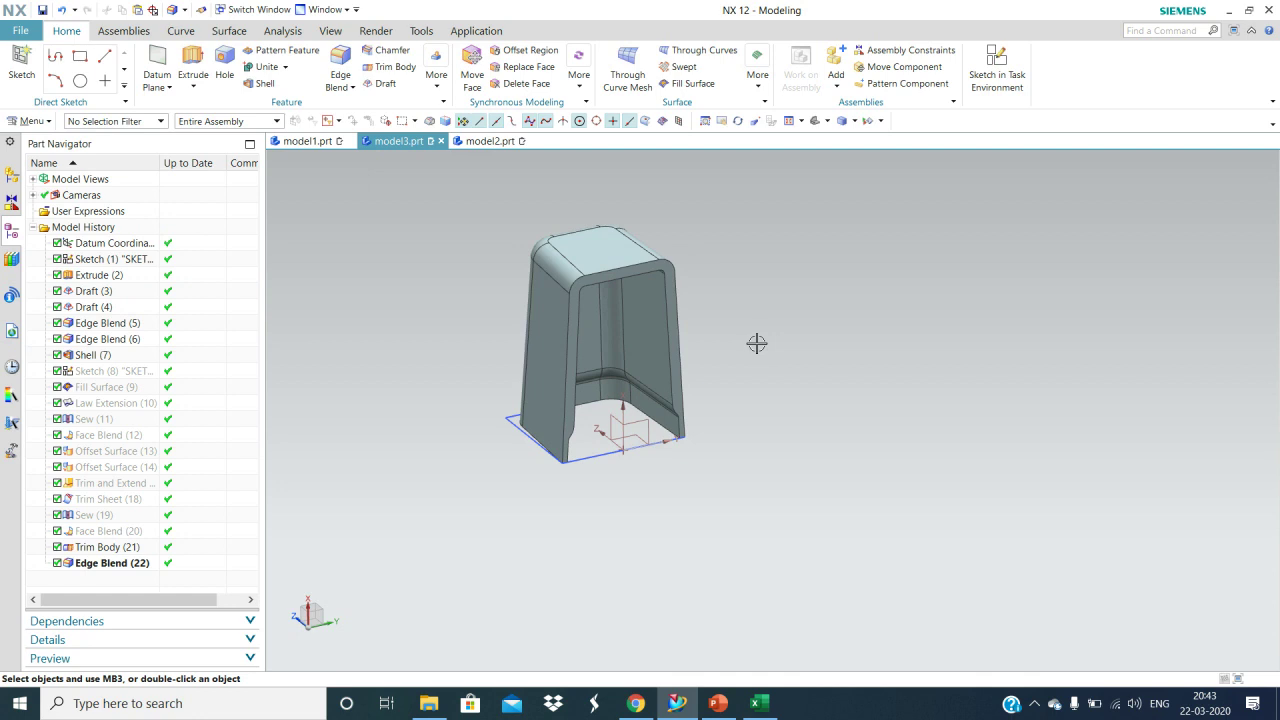
{"action": "scroll", "coordinate": [740, 407], "scroll_direction": "up", "scroll_amount": 4}
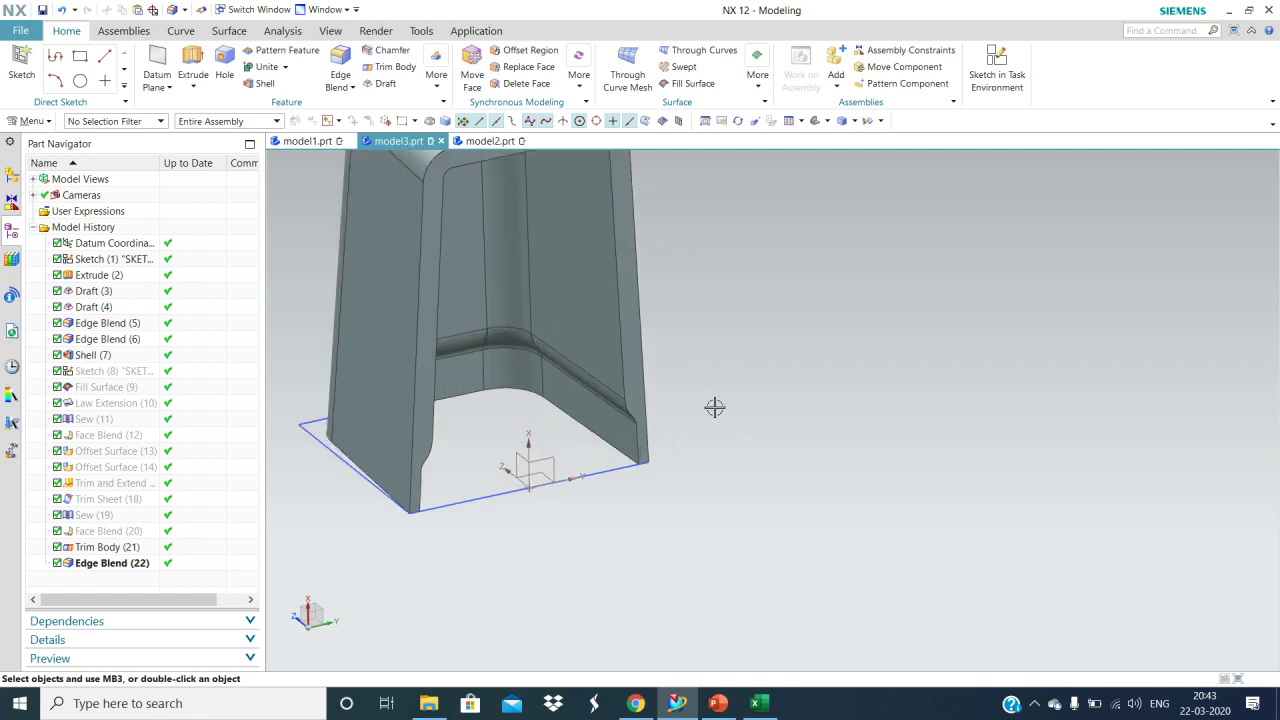
{"action": "middle_click_drag", "start_coordinate": [698, 392], "coordinate": [636, 424]}
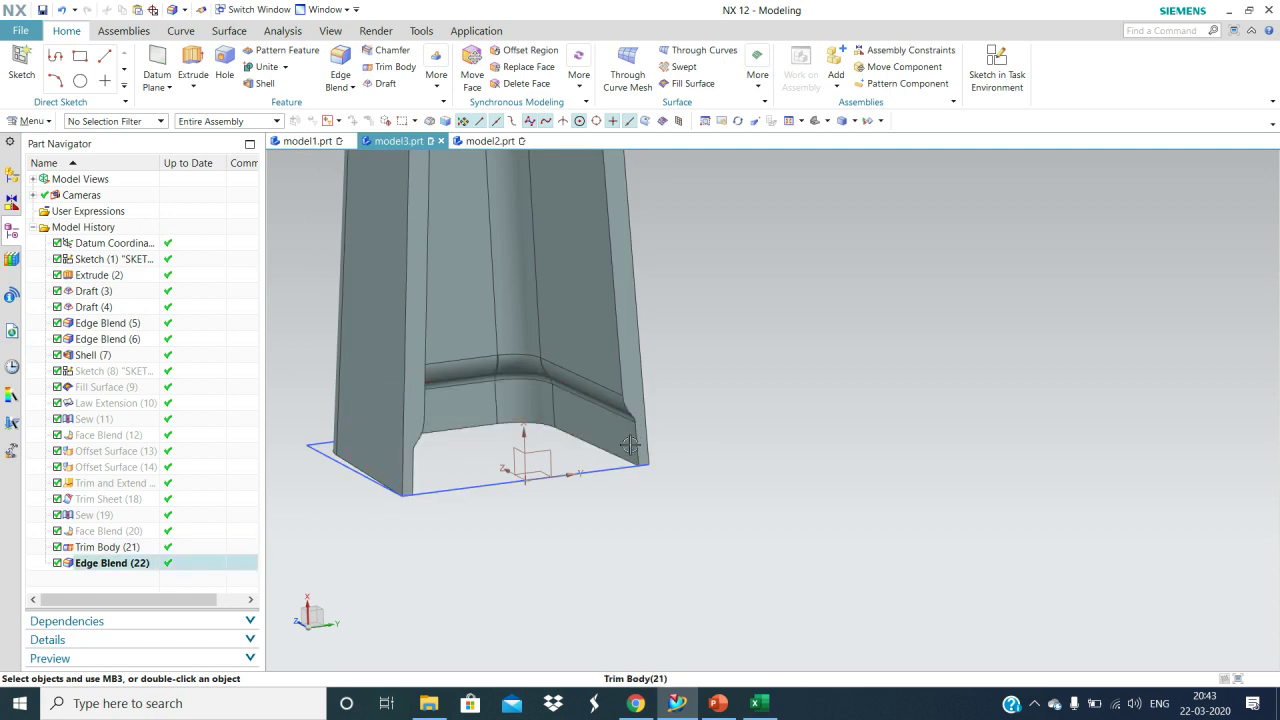
{"action": "scroll", "coordinate": [610, 410], "scroll_direction": "down", "scroll_amount": 5}
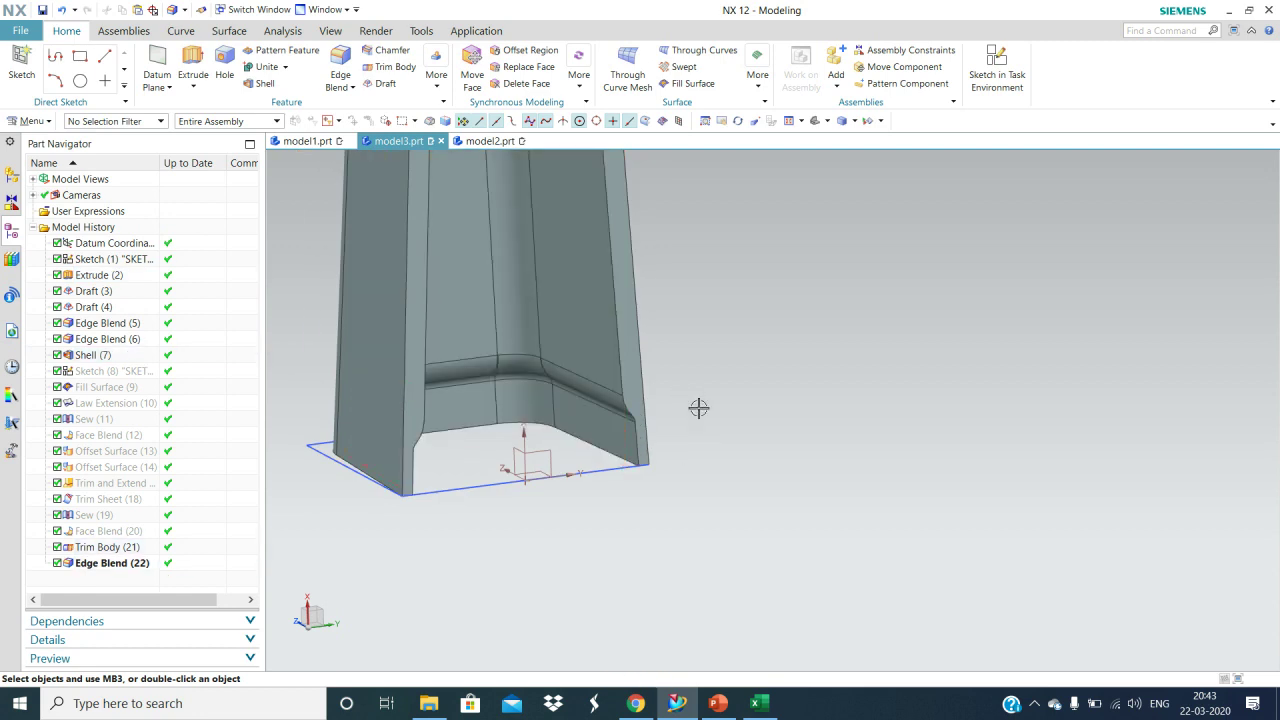
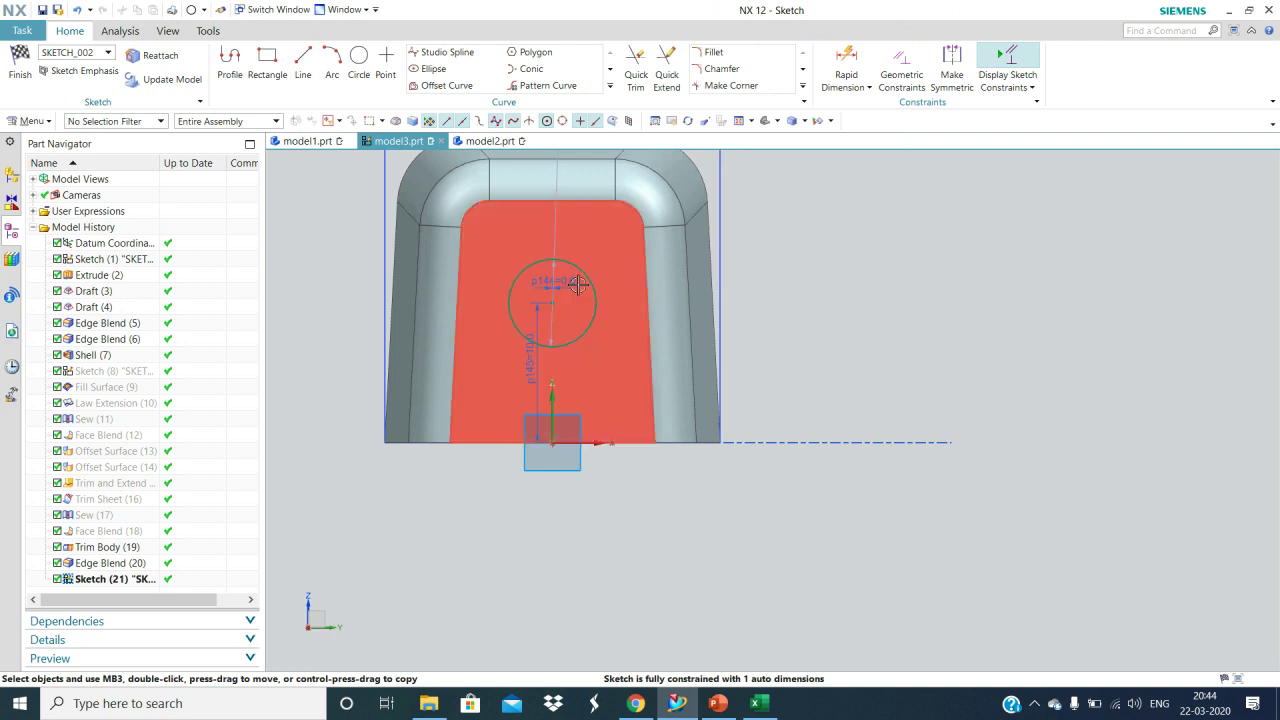
Step: Set the sketch circle's diameter to 6 mm
{"action": "double_click", "coordinate": [555, 210]}
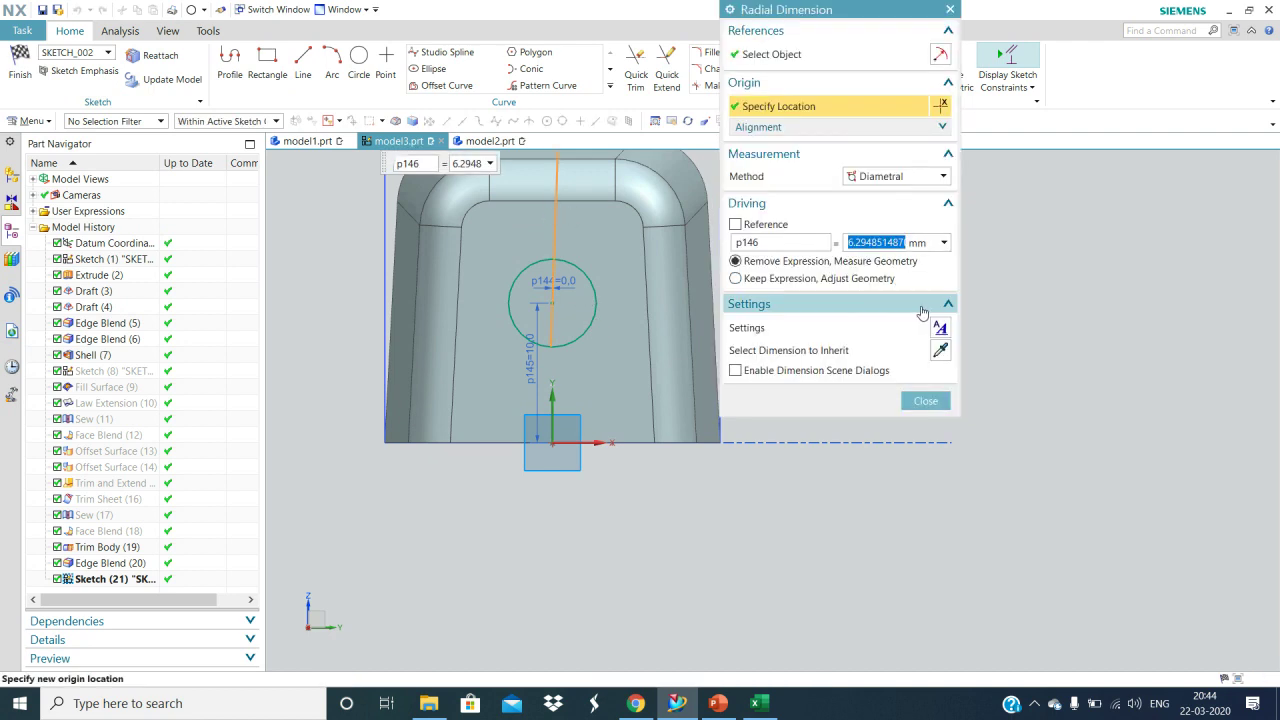
{"action": "type", "text": "6"}
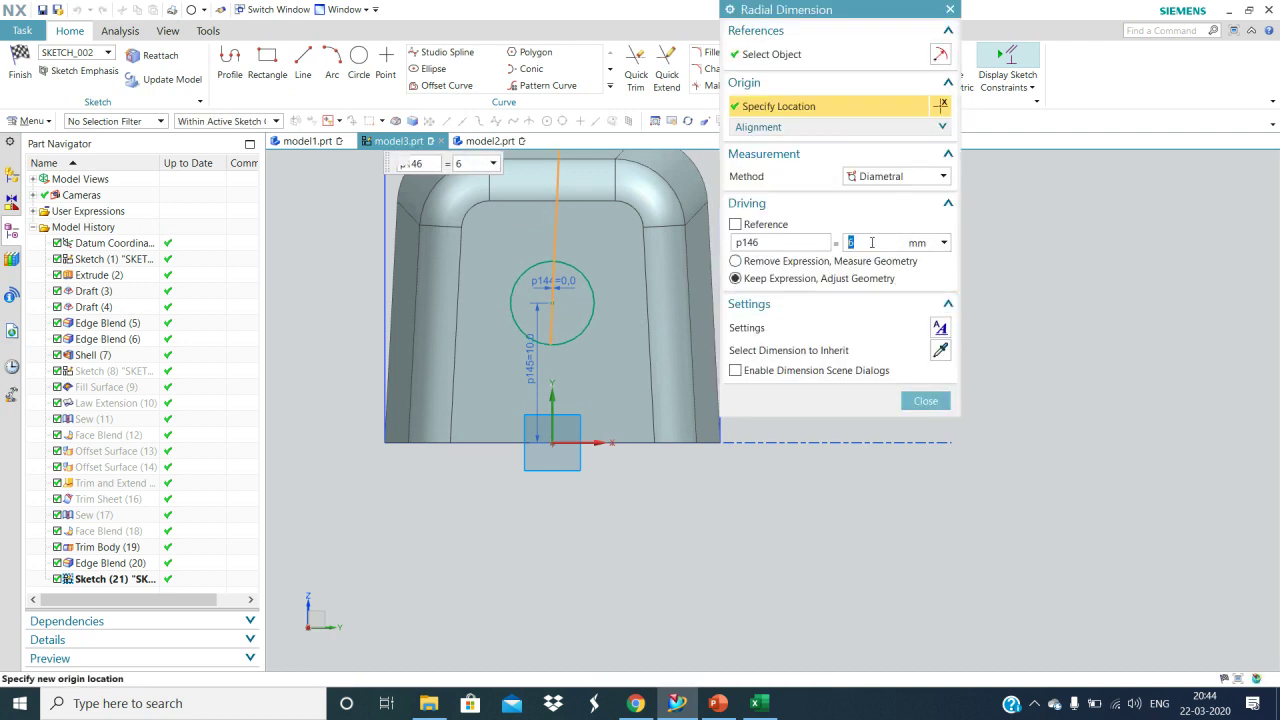
{"action": "left_click", "coordinate": [926, 400]}
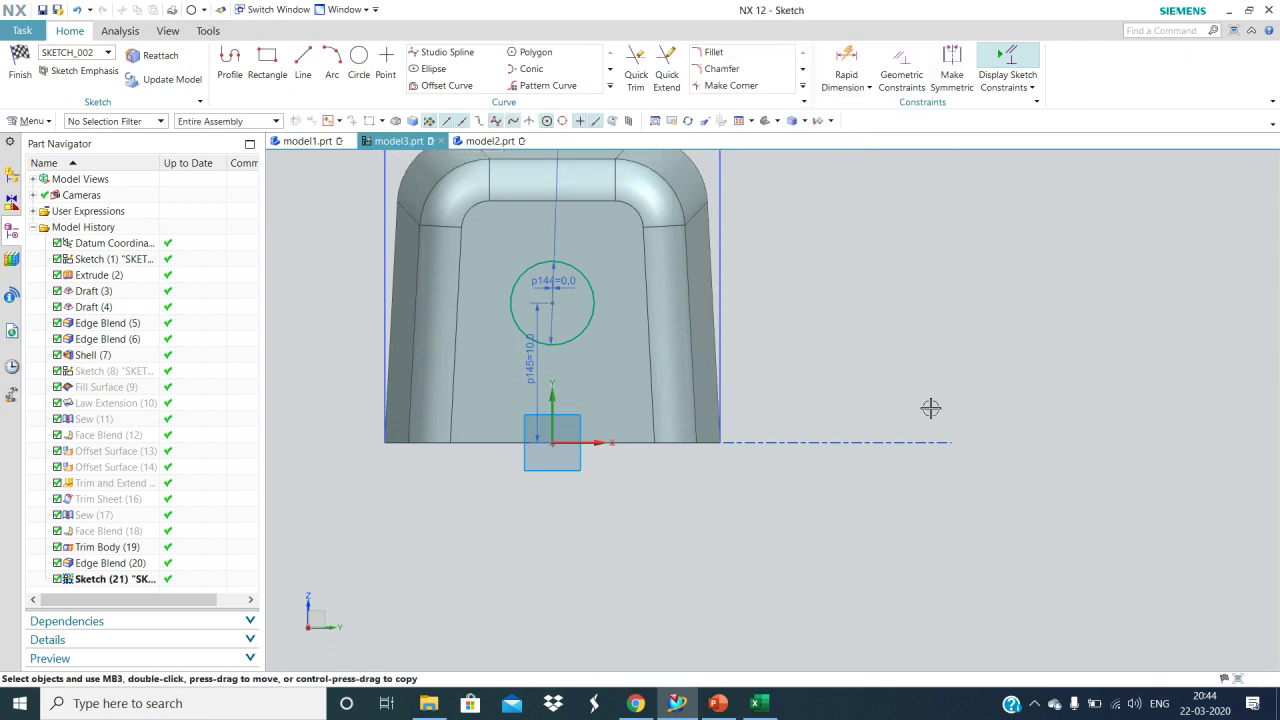
{"action": "left_click", "coordinate": [303, 62]}
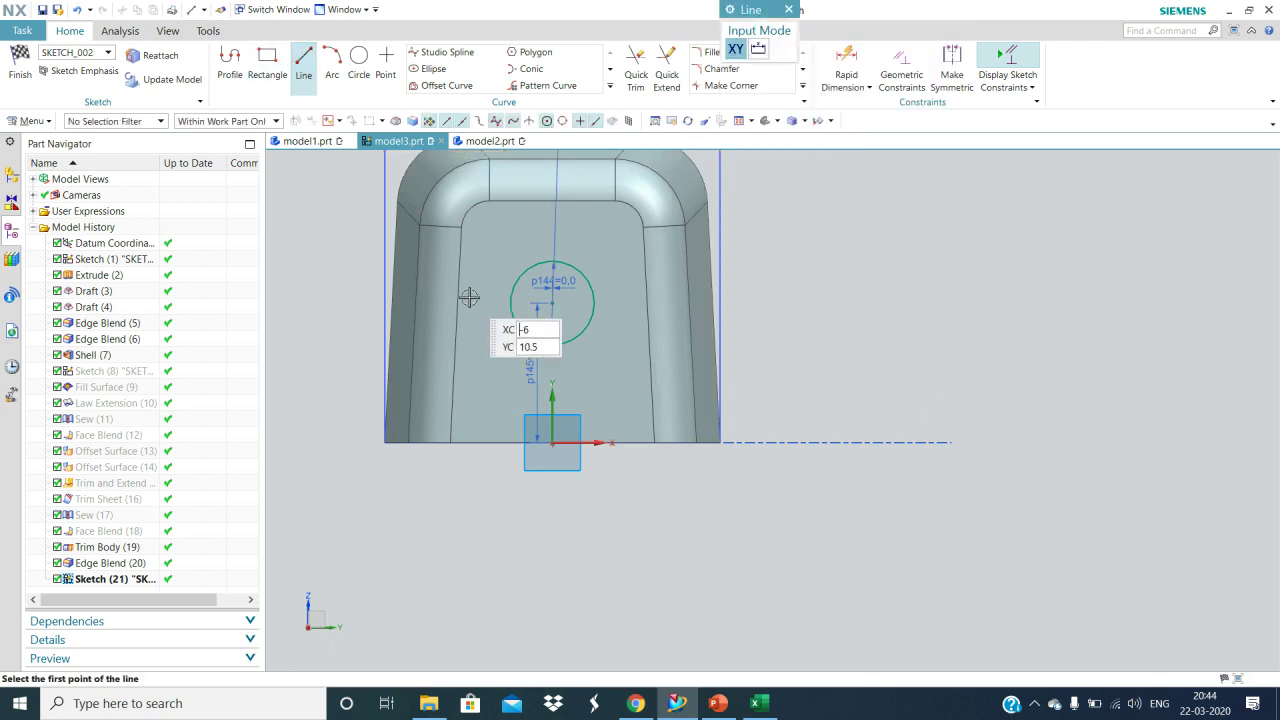
{"action": "left_click", "coordinate": [554, 345]}
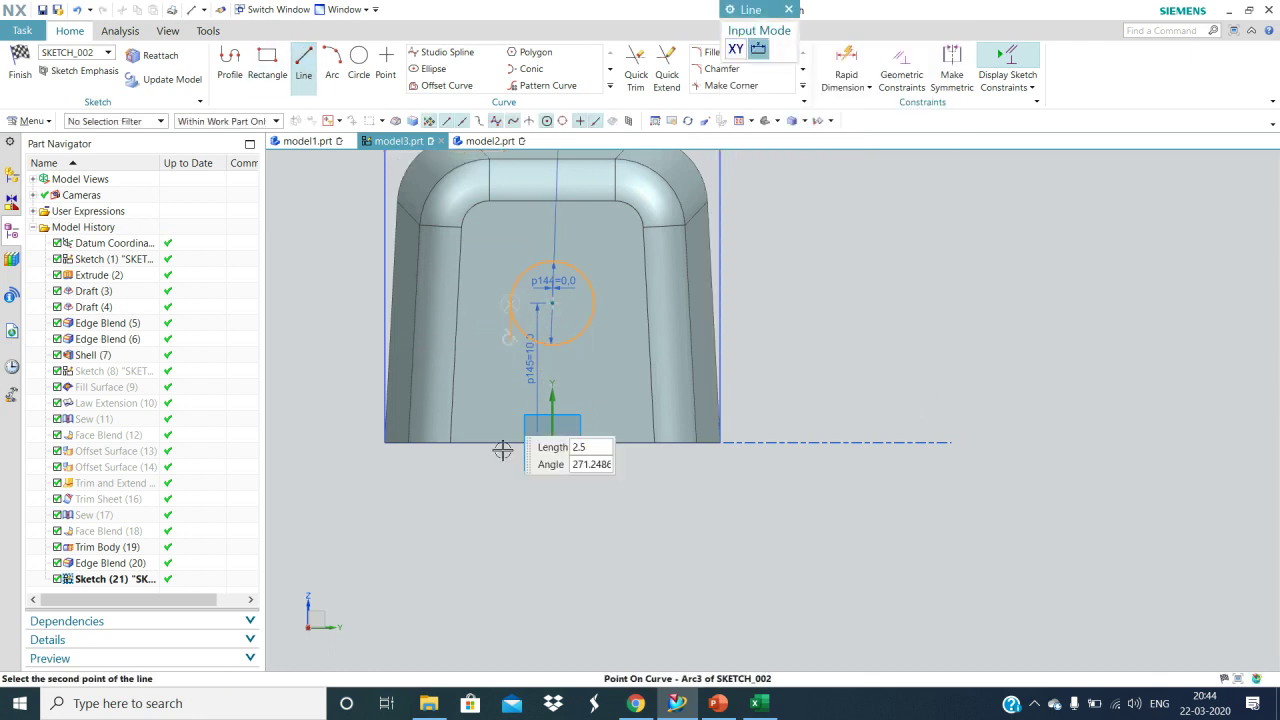
{"action": "key", "text": "Escape"}
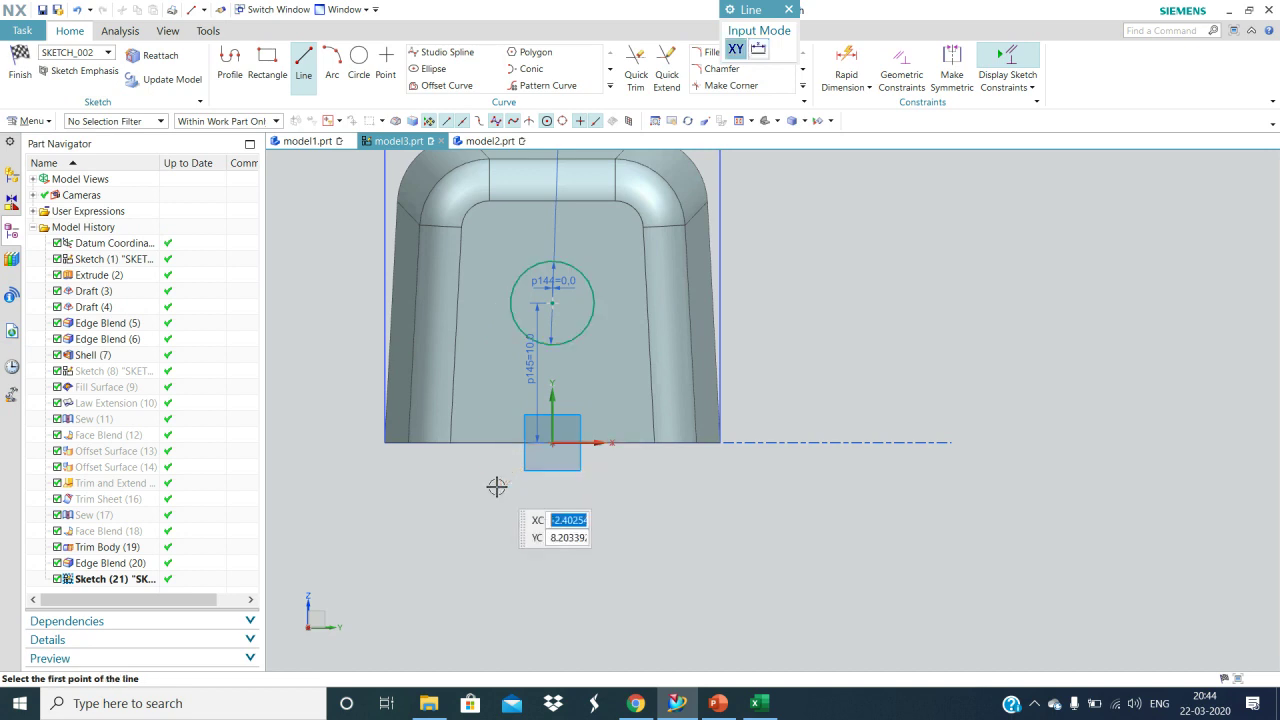
{"action": "key", "text": "Escape"}
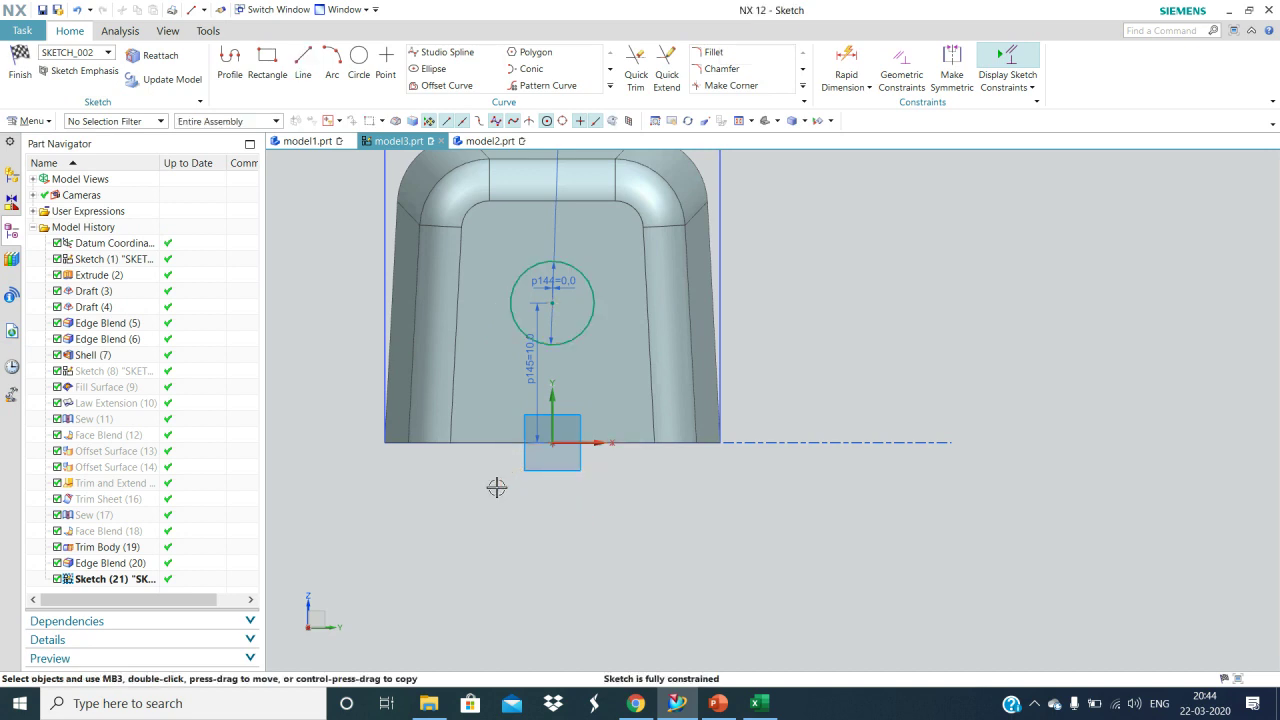
Step: Sketch a closed triangle with its base about 5.5 mm wide on the body's bottom edge and its apex at the circle's centre
{"action": "left_click", "coordinate": [231, 62]}
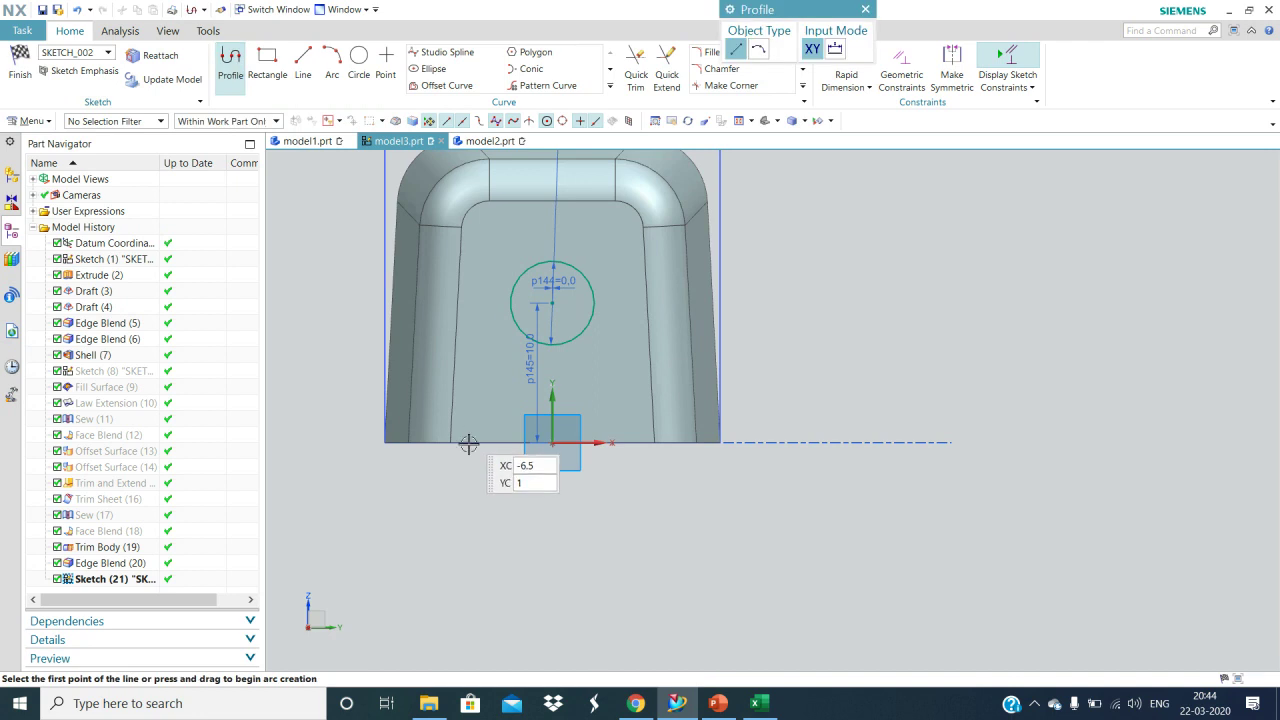
{"action": "left_click", "coordinate": [491, 443]}
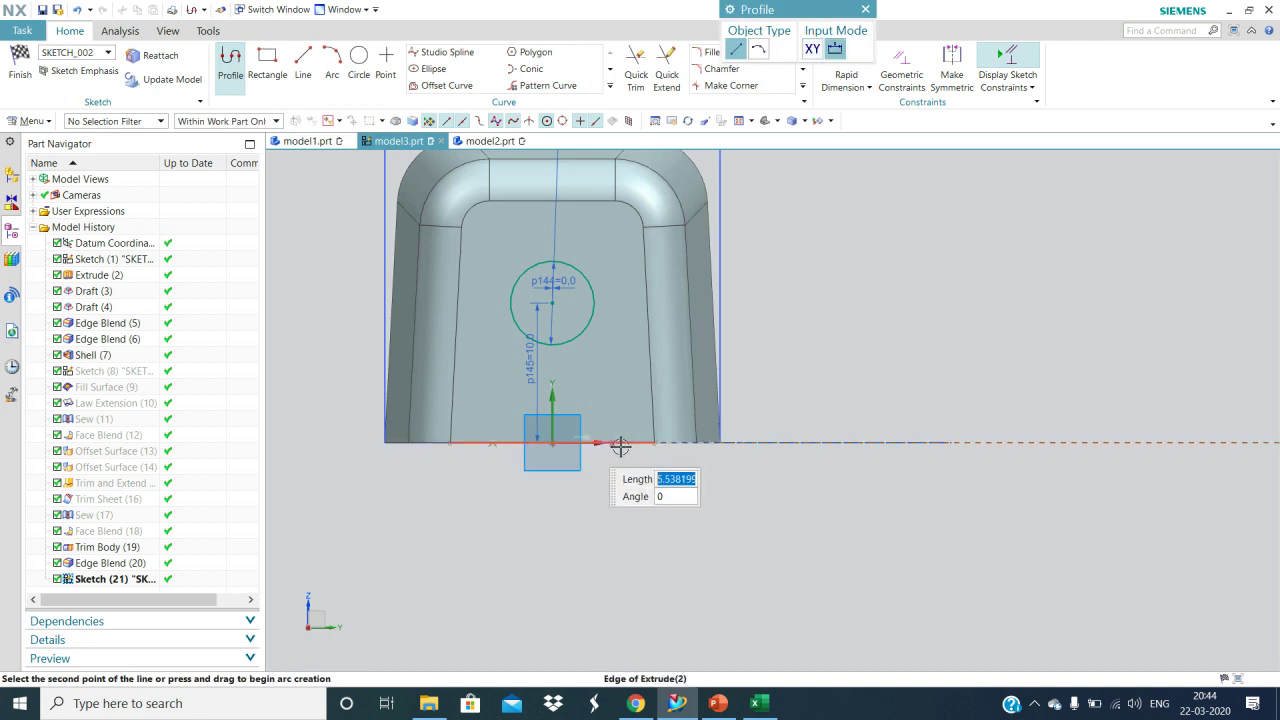
{"action": "left_click", "coordinate": [620, 446]}
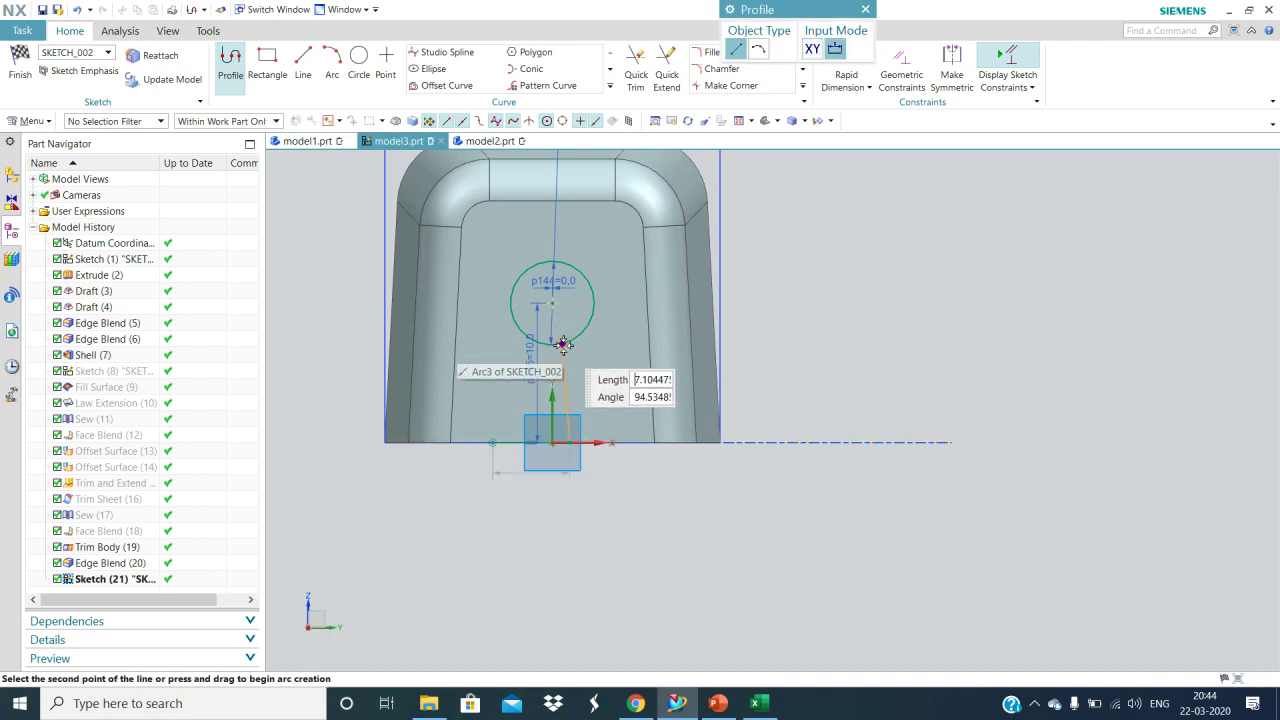
{"action": "left_click", "coordinate": [552, 302]}
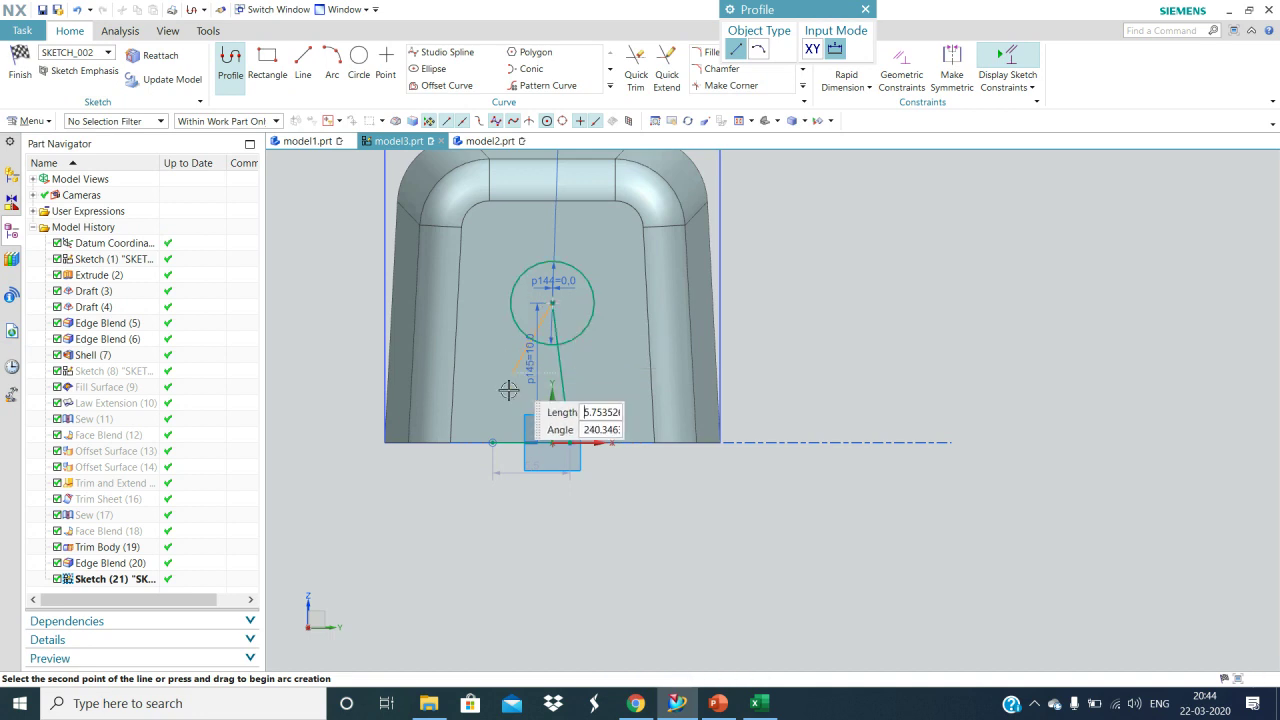
{"action": "left_click", "coordinate": [491, 443]}
{"action": "key", "text": "Escape"}
{"action": "key", "text": "Escape"}
{"action": "left_click_drag", "start_coordinate": [516, 441], "coordinate": [537, 441]}
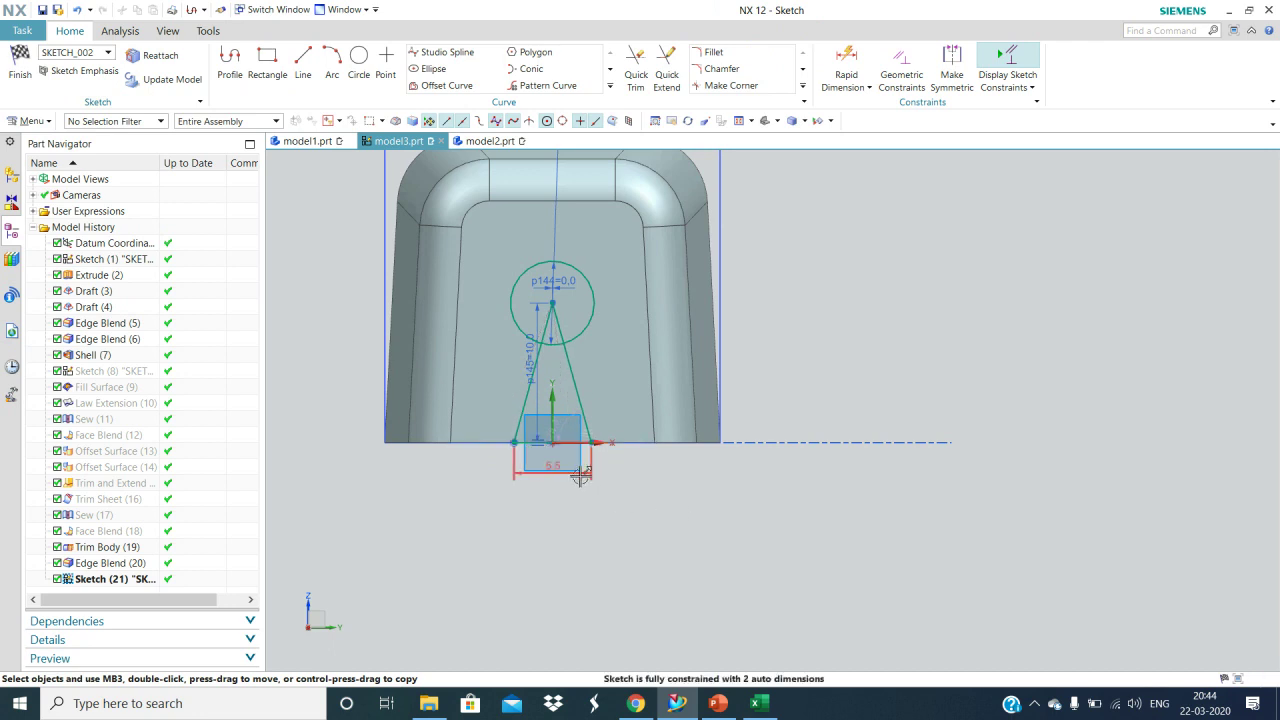
Step: Set the triangle's base width to 8 mm
{"action": "double_click", "coordinate": [581, 476]}
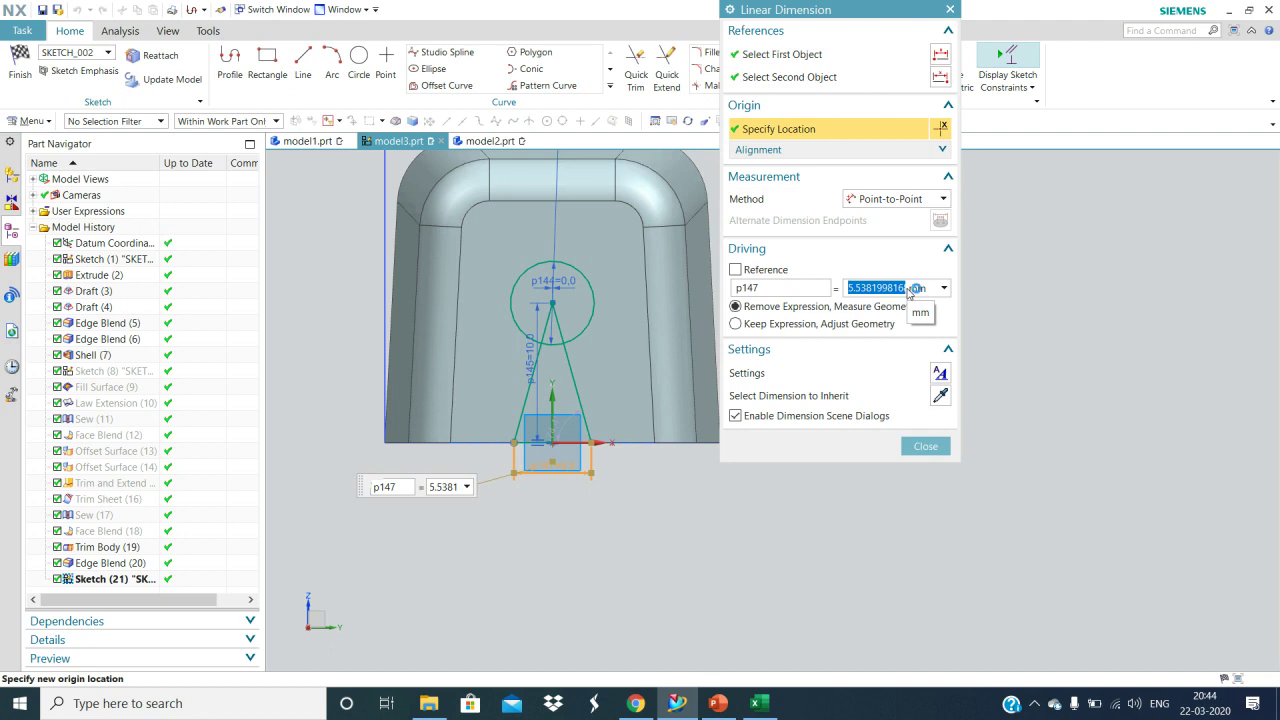
{"action": "type", "text": "8"}
{"action": "key", "text": "Return"}
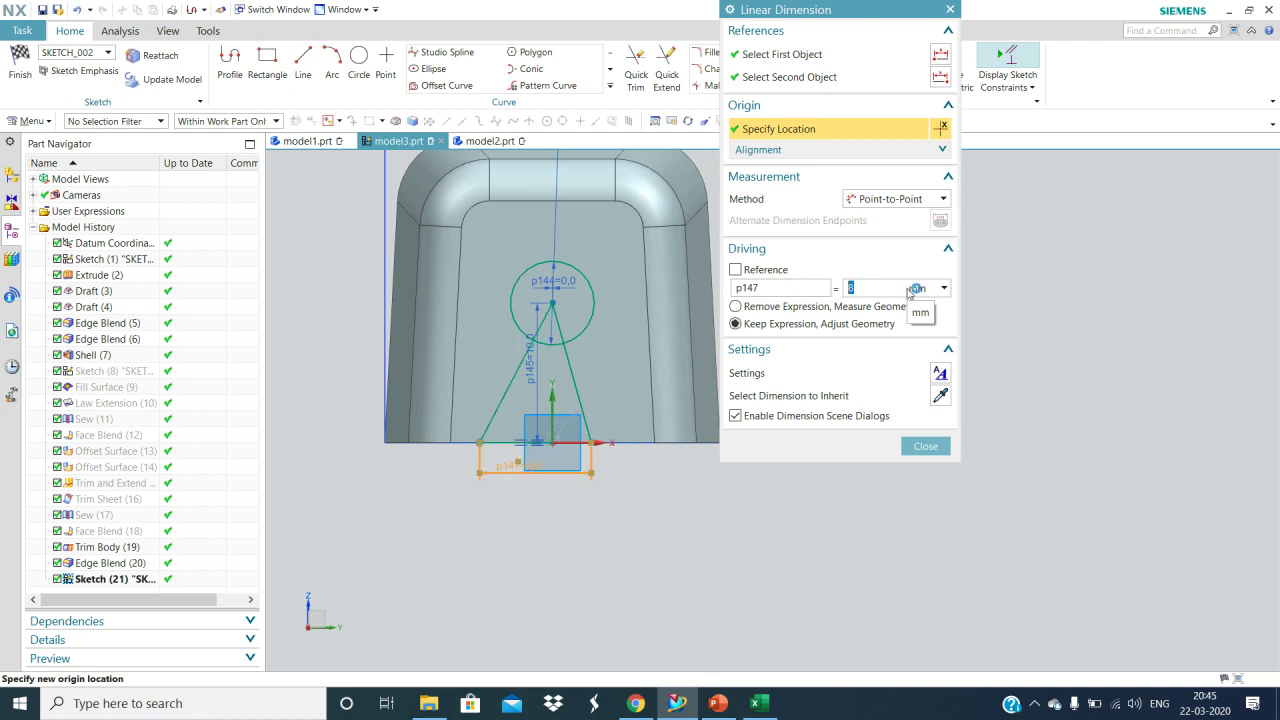
{"action": "left_click", "coordinate": [935, 448]}
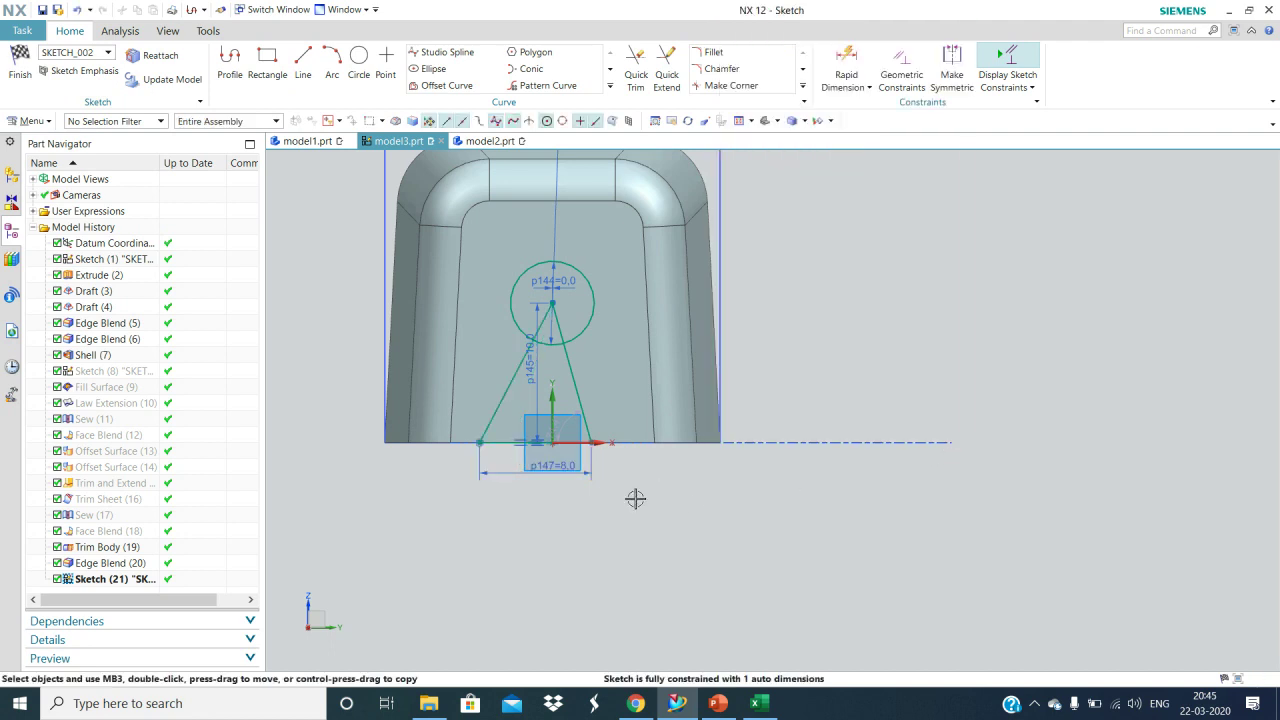
Step: Make the two base endpoints of the triangle symmetric about the sketch's vertical axis
{"action": "left_click", "coordinate": [951, 65]}
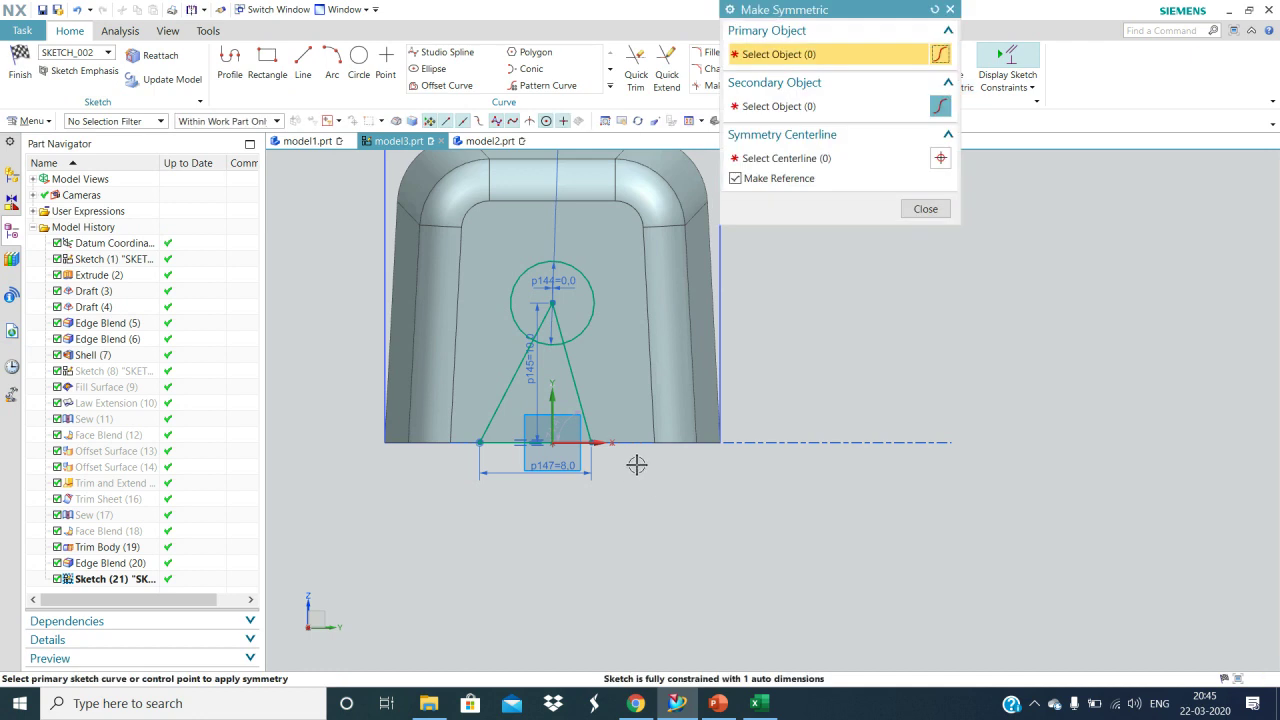
{"action": "left_click", "coordinate": [591, 443]}
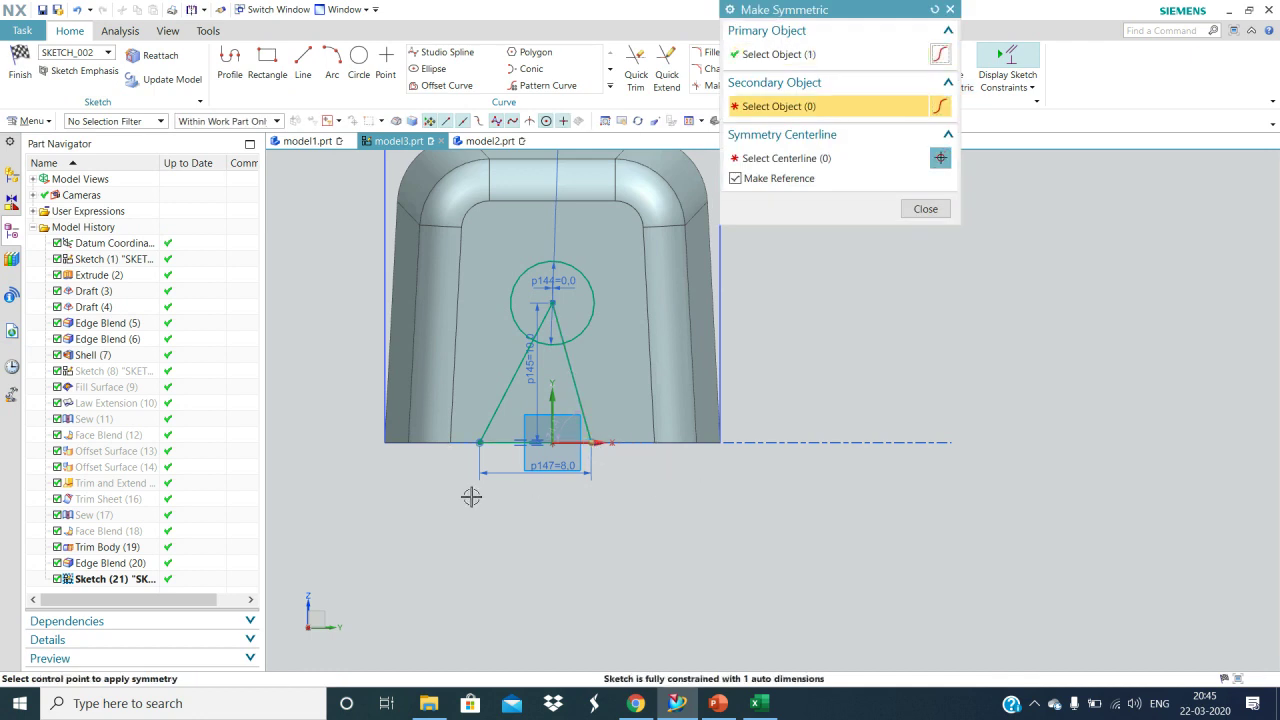
{"action": "left_click", "coordinate": [480, 443]}
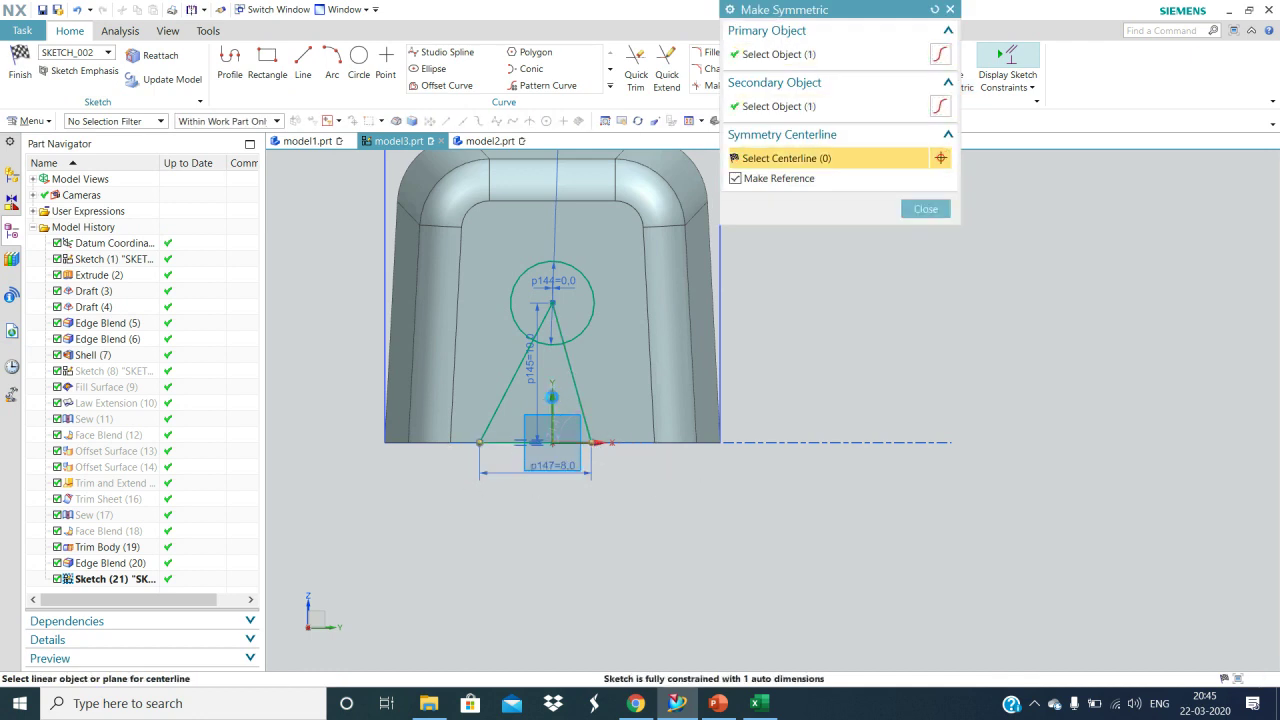
{"action": "left_click", "coordinate": [552, 397]}
{"action": "left_click", "coordinate": [925, 209]}
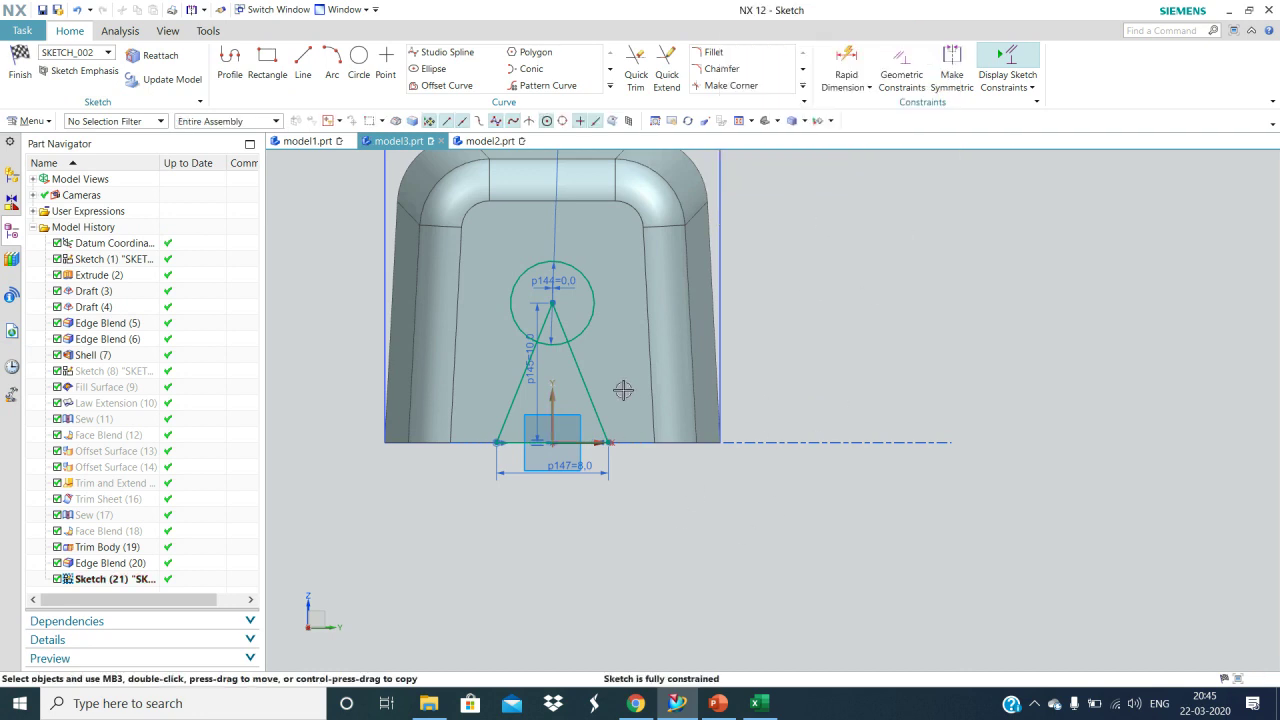
Step: Set the triangle's base width to 10 mm
{"action": "scroll", "coordinate": [623, 394], "scroll_direction": "up", "scroll_amount": 2}
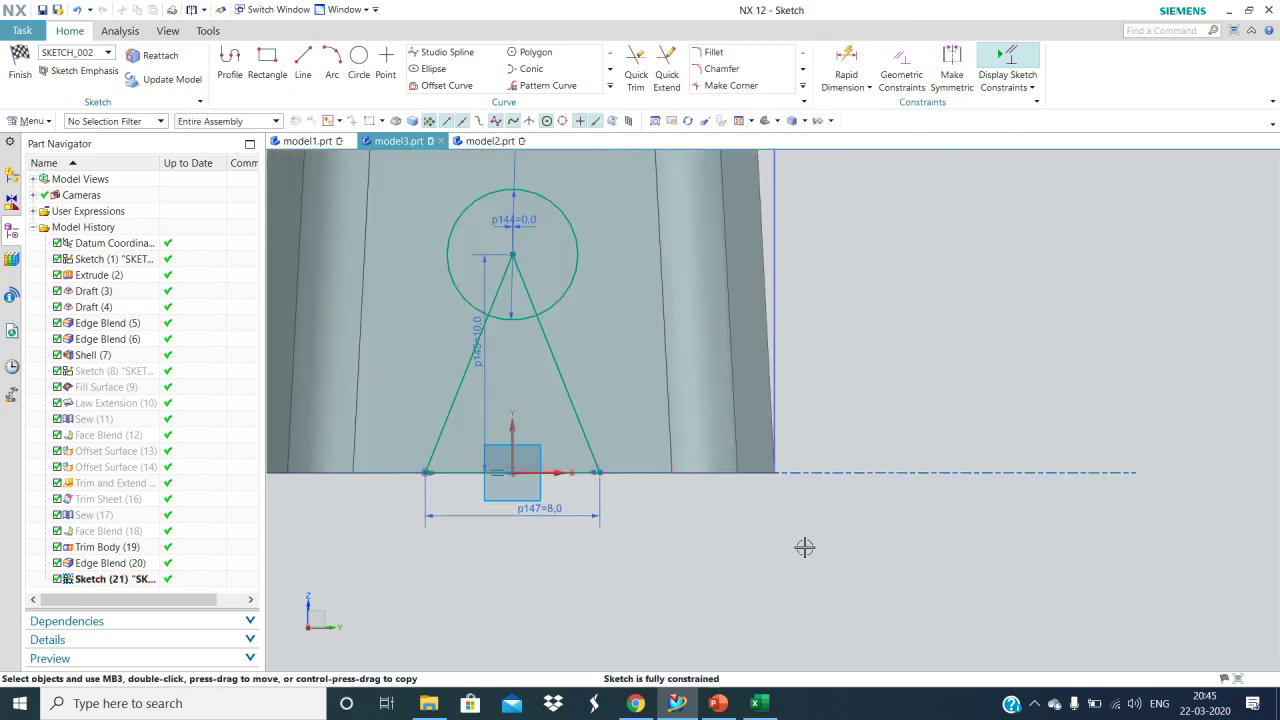
{"action": "double_click", "coordinate": [466, 516]}
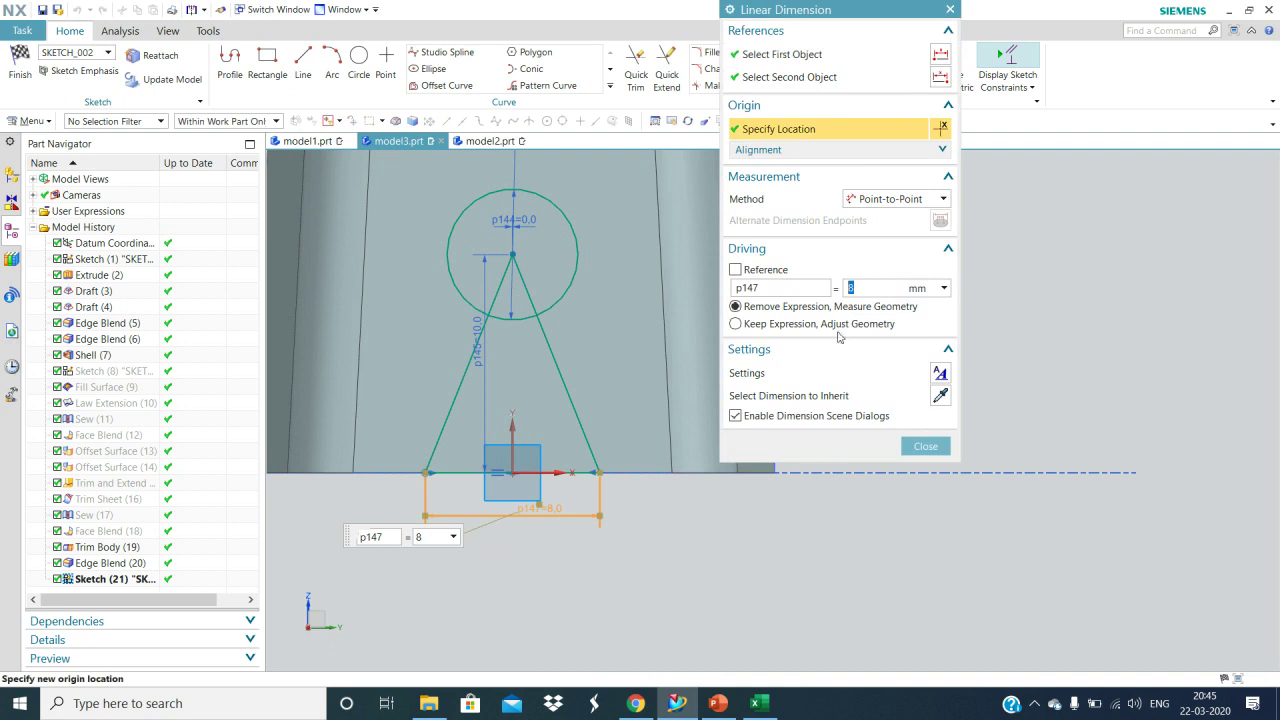
{"action": "type", "text": "10"}
{"action": "key", "text": "Return"}
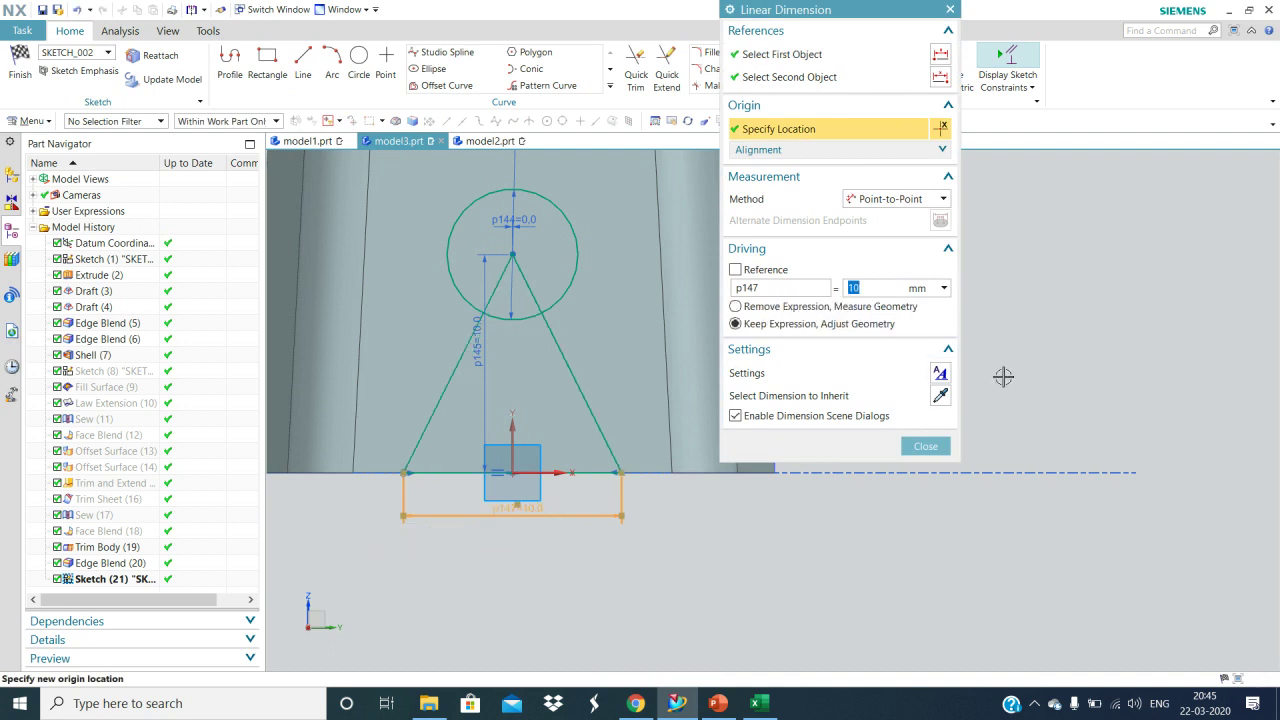
{"action": "left_click", "coordinate": [948, 446]}
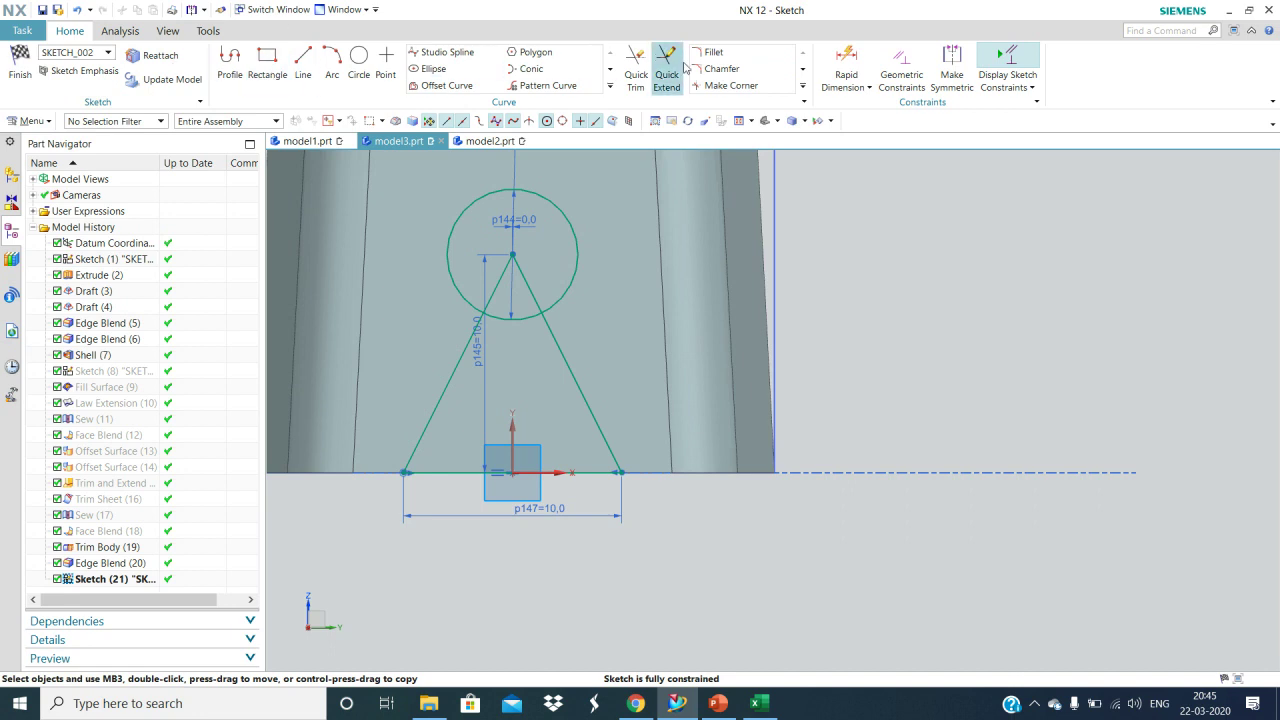
Step: Trim away the circle's lower arc between the slanted lines and the line portions inside the circle to form a keyhole outline
{"action": "left_click", "coordinate": [636, 70]}
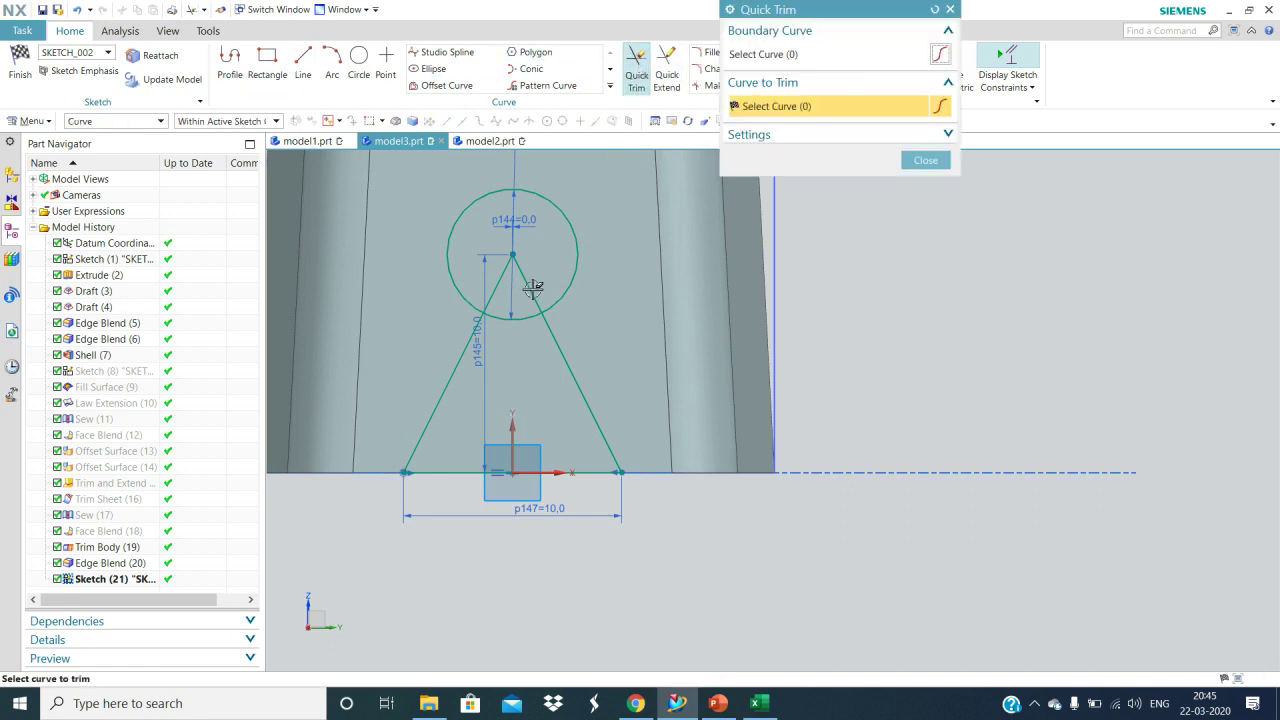
{"action": "left_click", "coordinate": [508, 318]}
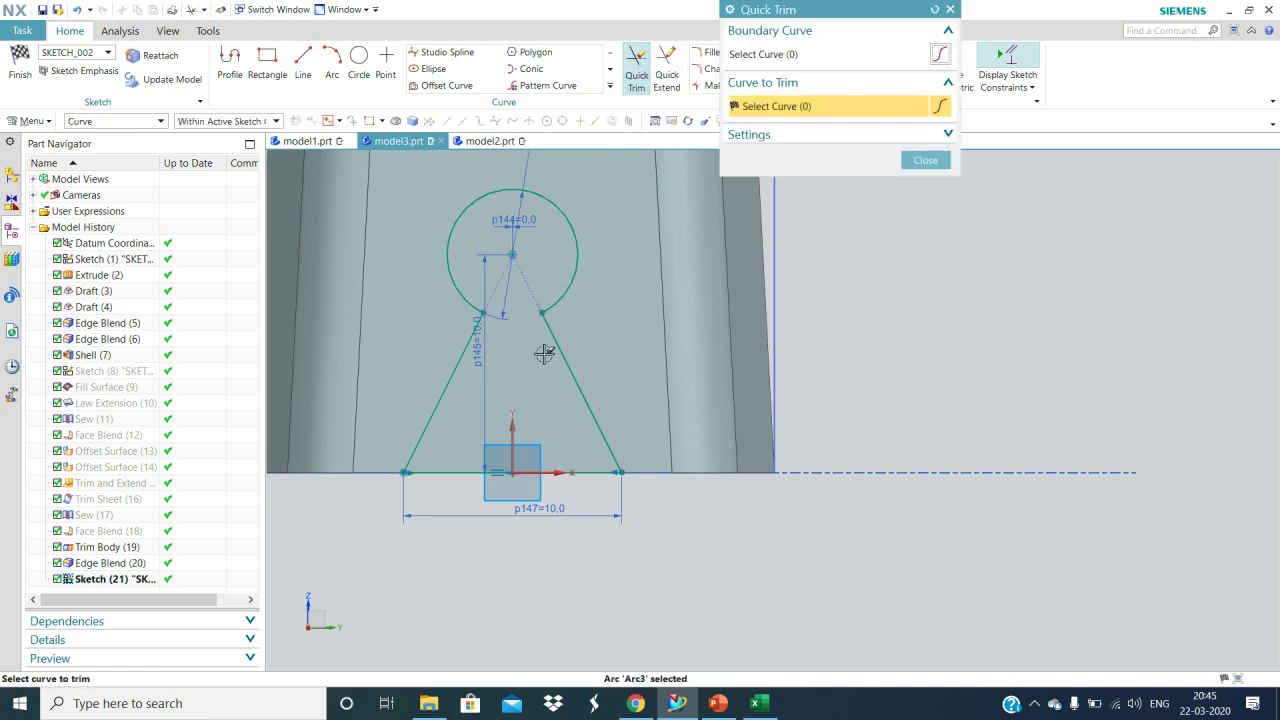
{"action": "left_click", "coordinate": [922, 162]}
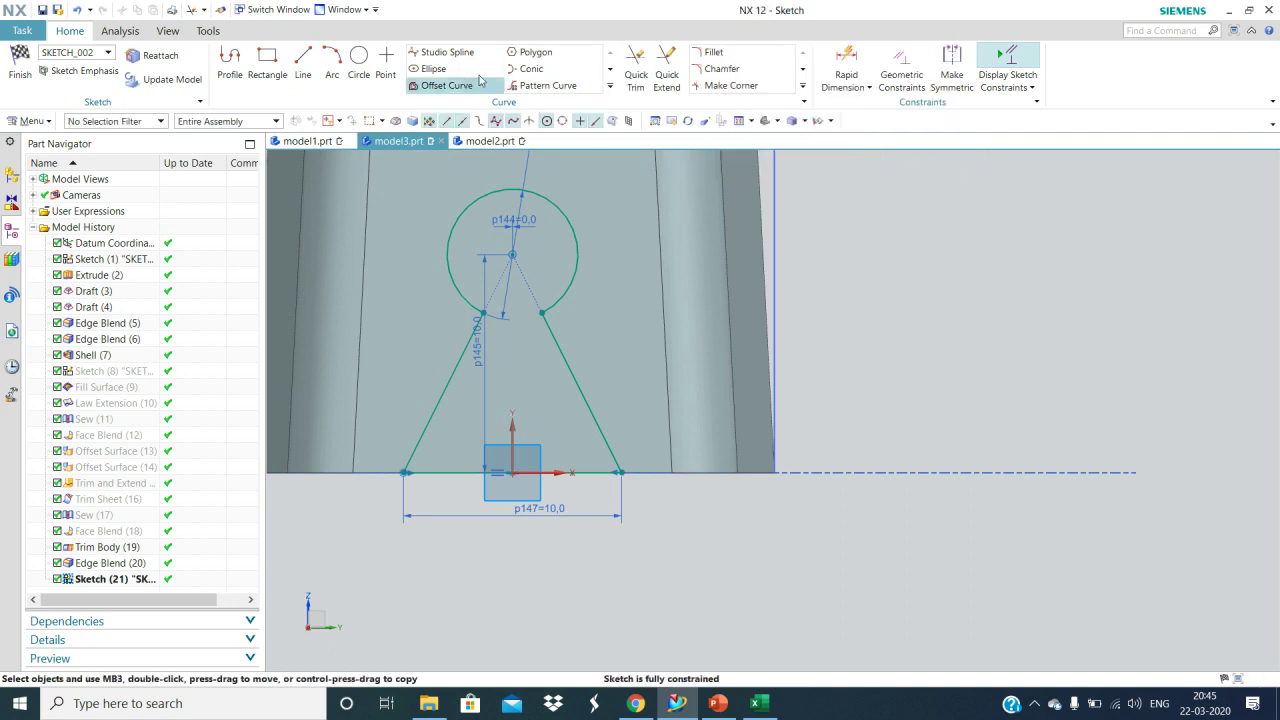
Step: Fillet both neck corners where the circle meets the slanted lines, with a radius of about 2 mm
{"action": "left_click", "coordinate": [712, 52]}
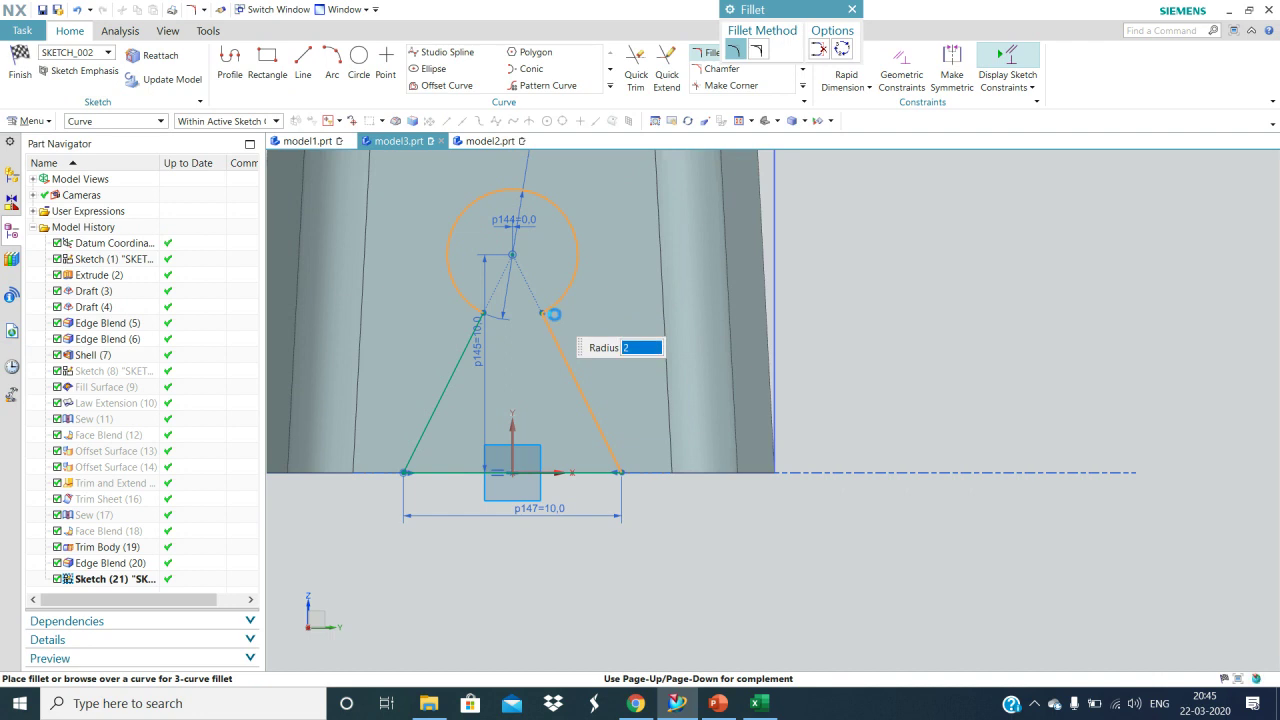
{"action": "left_click", "coordinate": [553, 313]}
{"action": "left_click", "coordinate": [556, 313]}
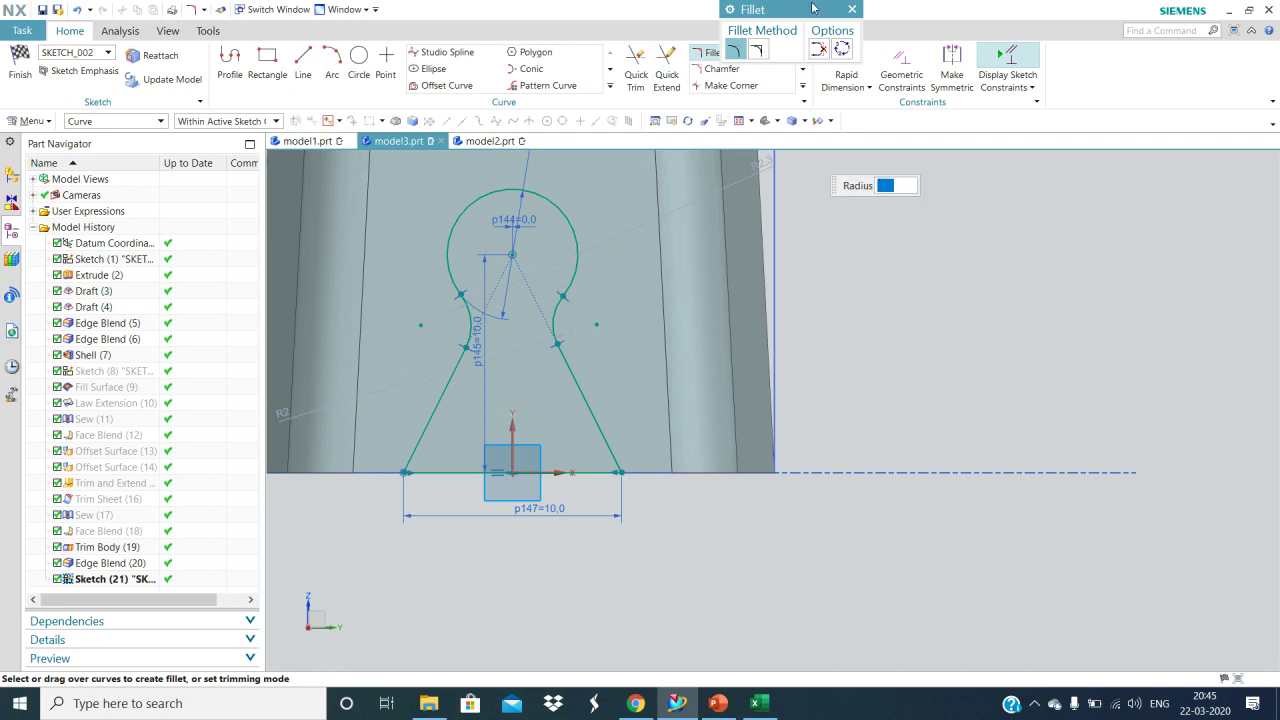
Step: Add a radial dimension of 2 mm to the right neck fillet of the keyhole profile
{"action": "left_click_drag", "start_coordinate": [808, 9], "coordinate": [940, 35]}
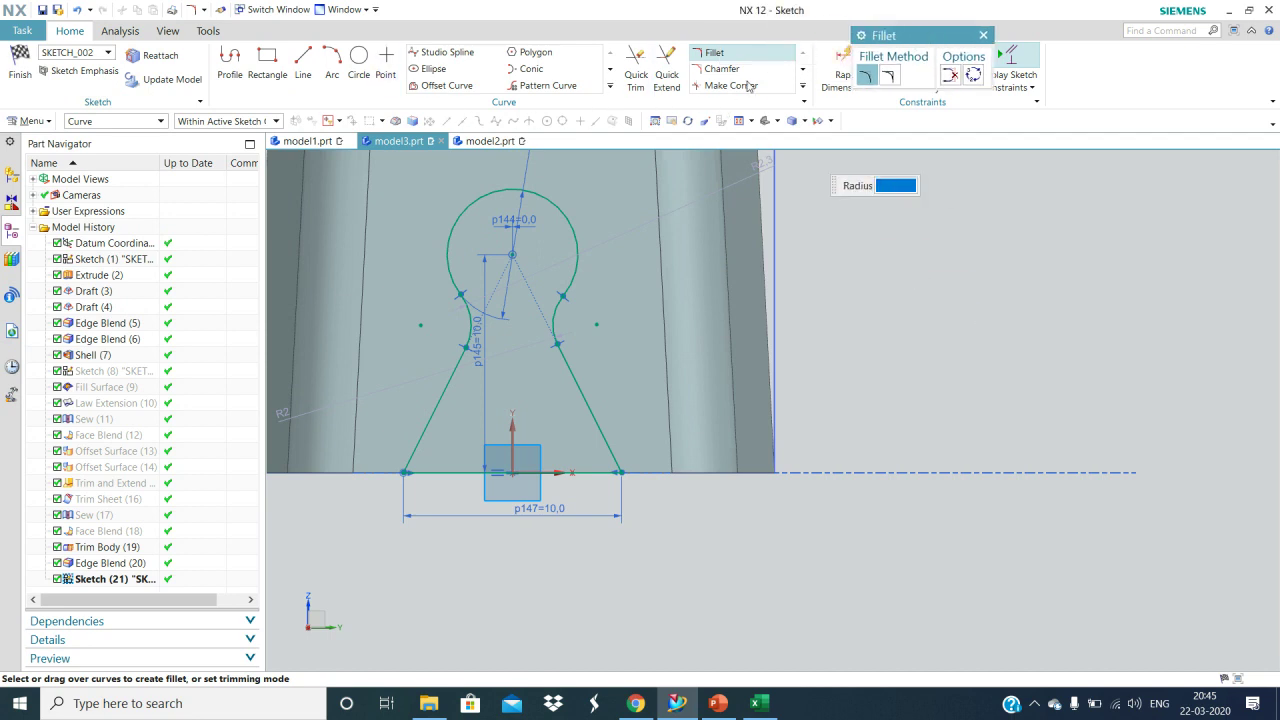
{"action": "left_click_drag", "start_coordinate": [873, 44], "coordinate": [583, 33]}
{"action": "left_click", "coordinate": [846, 87]}
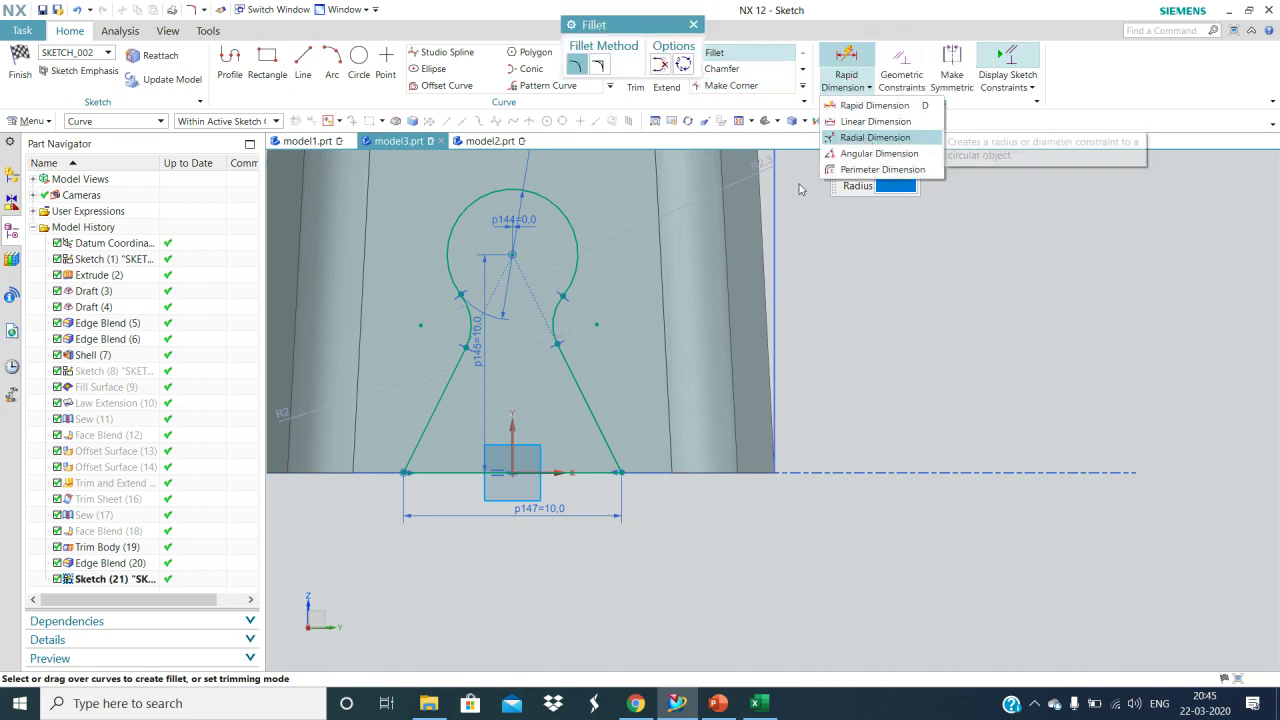
{"action": "left_click", "coordinate": [860, 137]}
{"action": "left_click", "coordinate": [556, 311]}
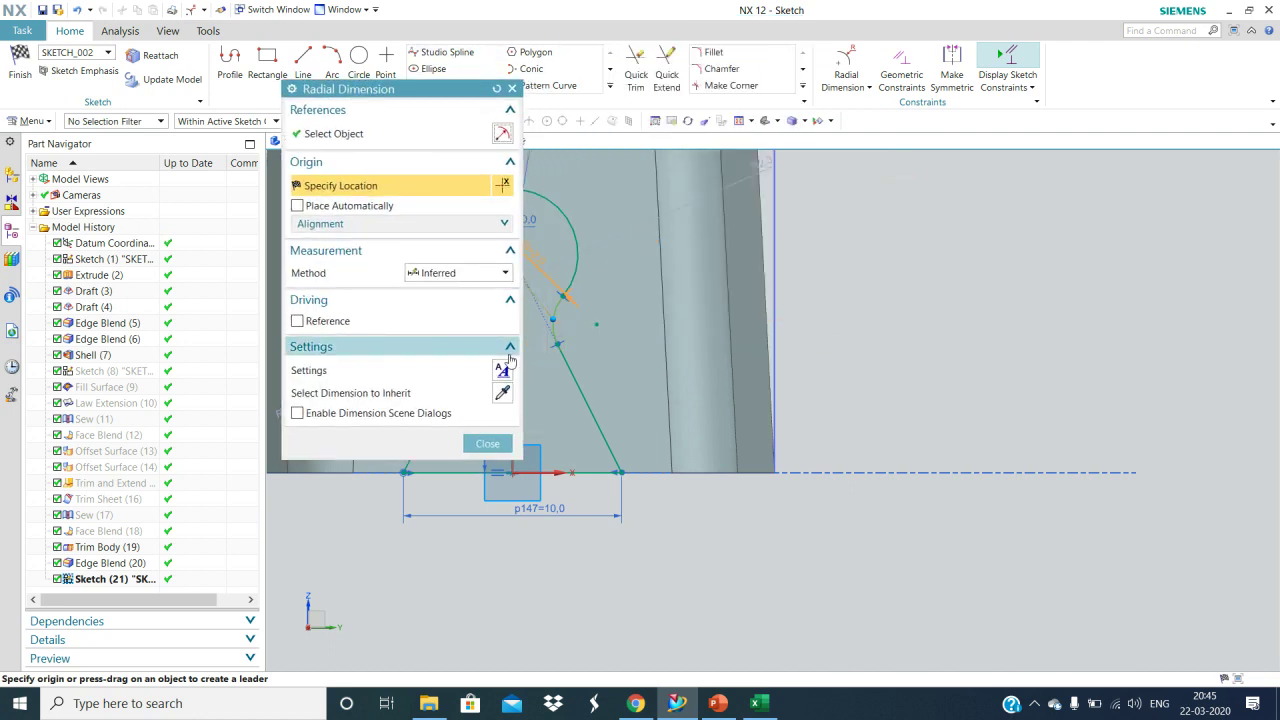
{"action": "left_click", "coordinate": [951, 307]}
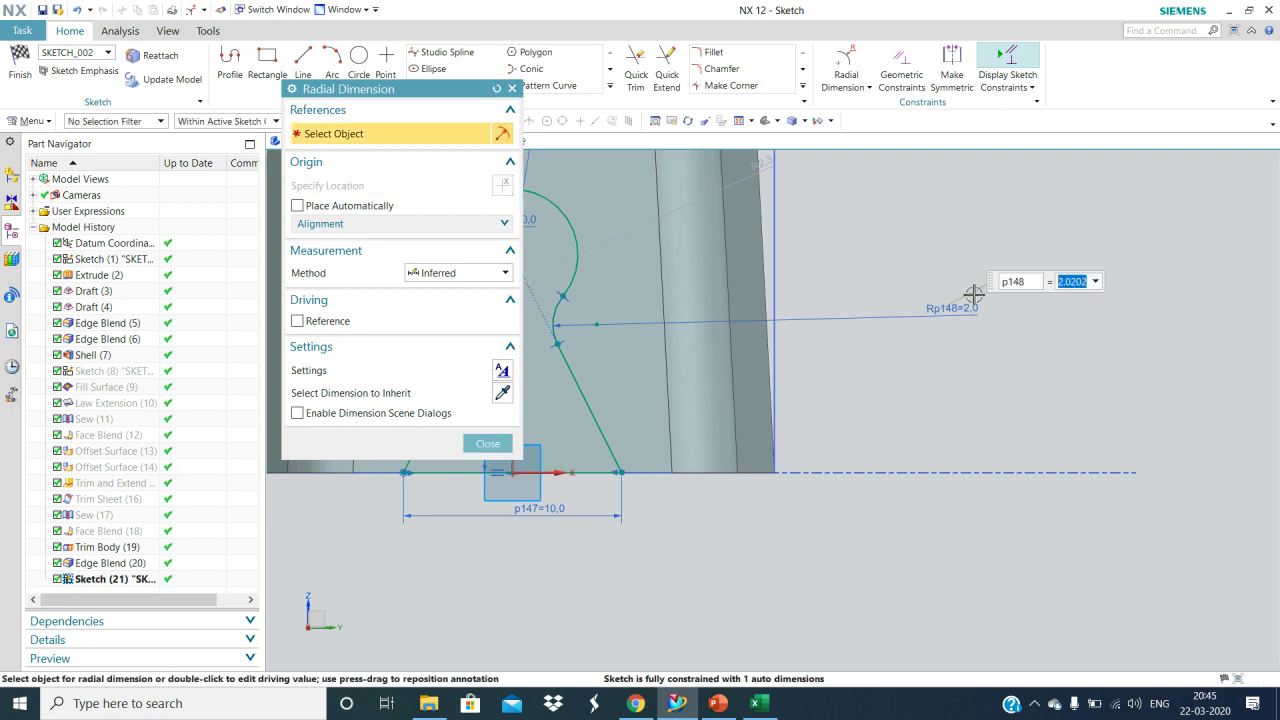
{"action": "type", "text": "2"}
{"action": "key", "text": "Return"}
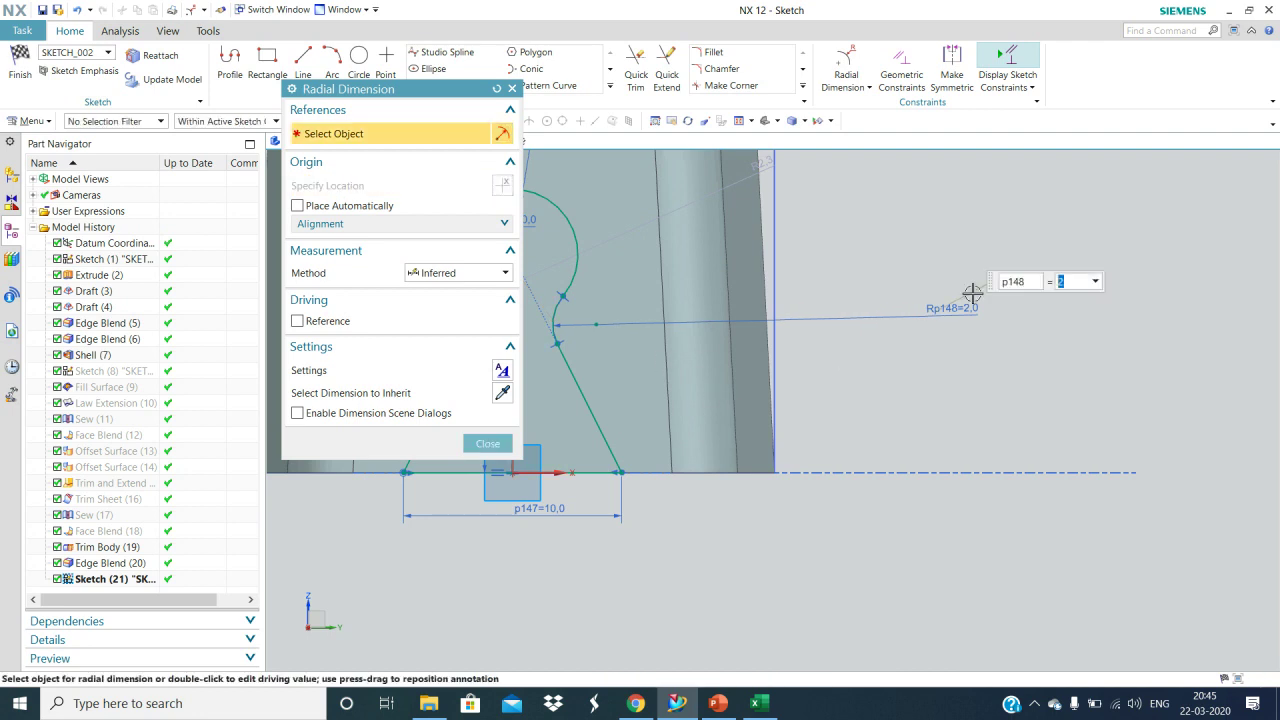
{"action": "left_click", "coordinate": [507, 450]}
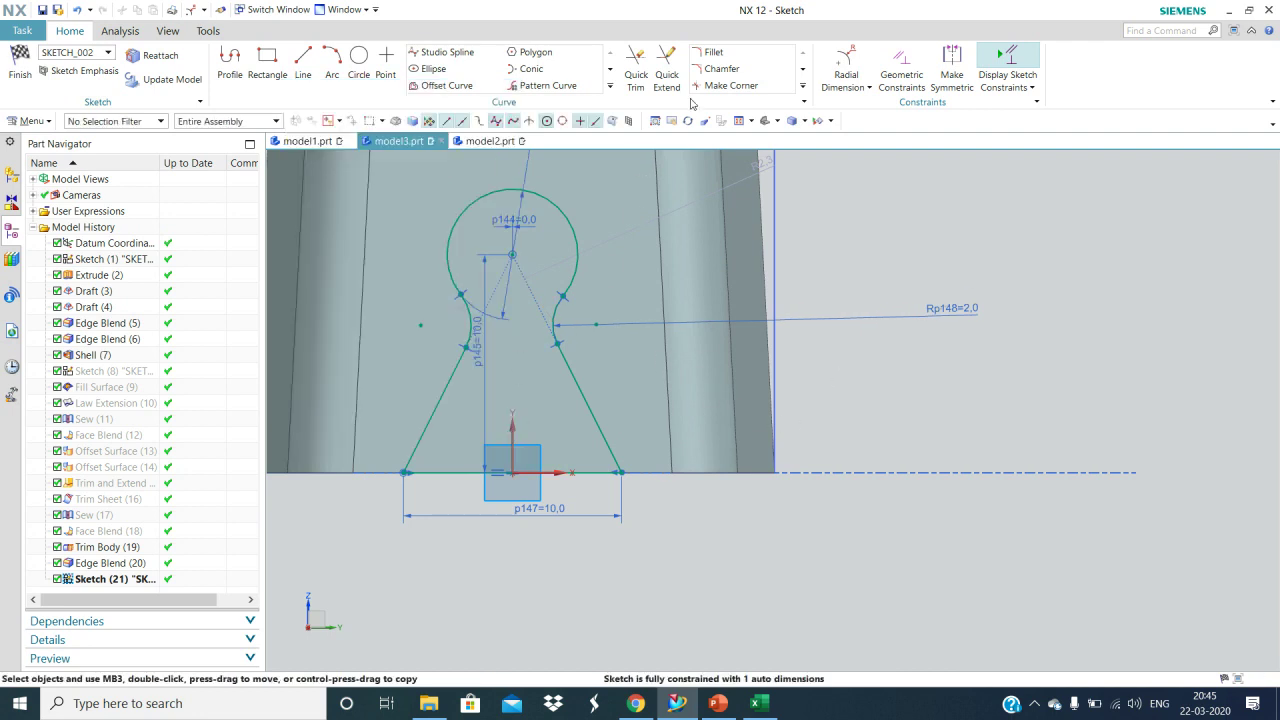
Step: Add a radial dimension of 2 mm to the left neck fillet of the keyhole profile
{"action": "left_click", "coordinate": [846, 84]}
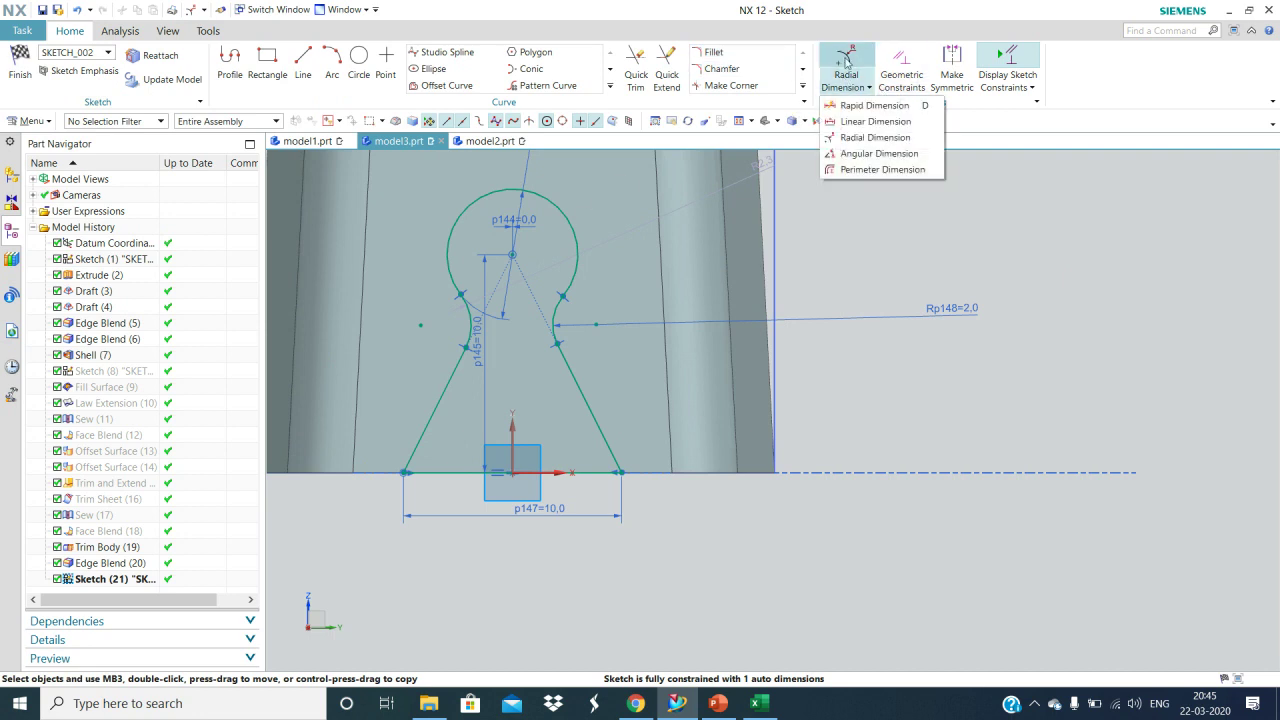
{"action": "left_click", "coordinate": [846, 62]}
{"action": "left_click_drag", "start_coordinate": [445, 103], "coordinate": [226, 136]}
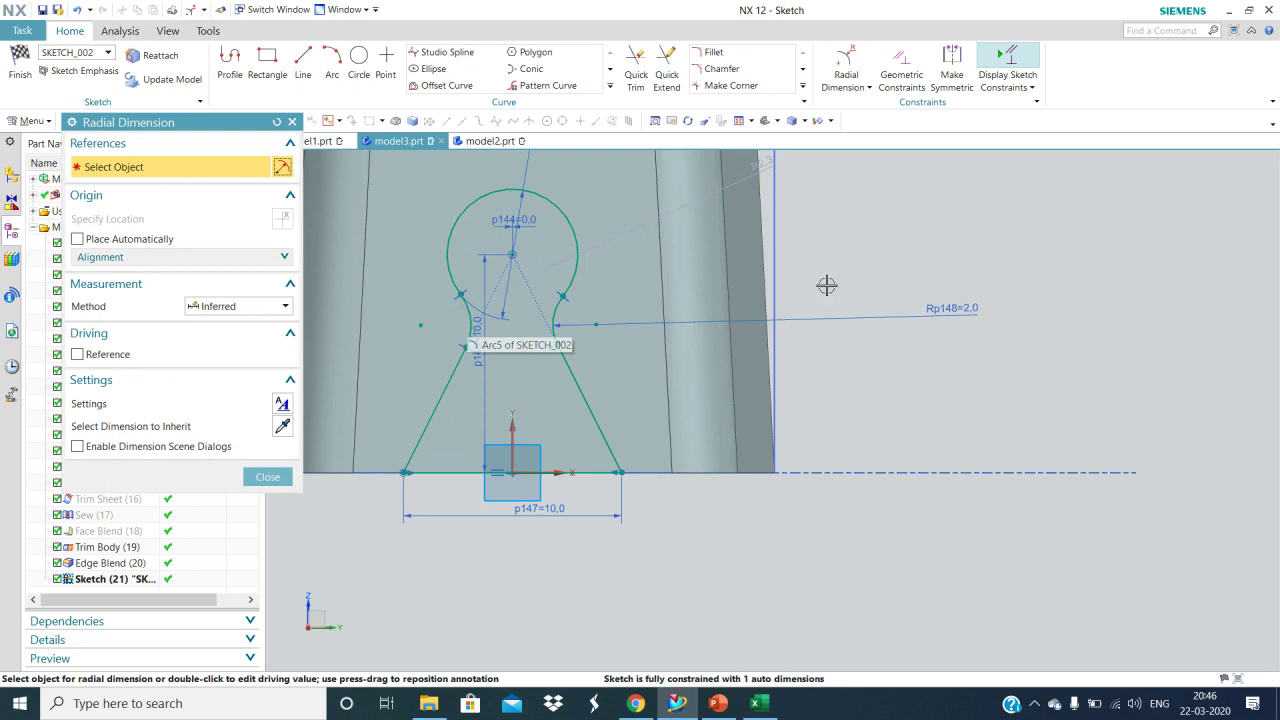
{"action": "left_click", "coordinate": [471, 314]}
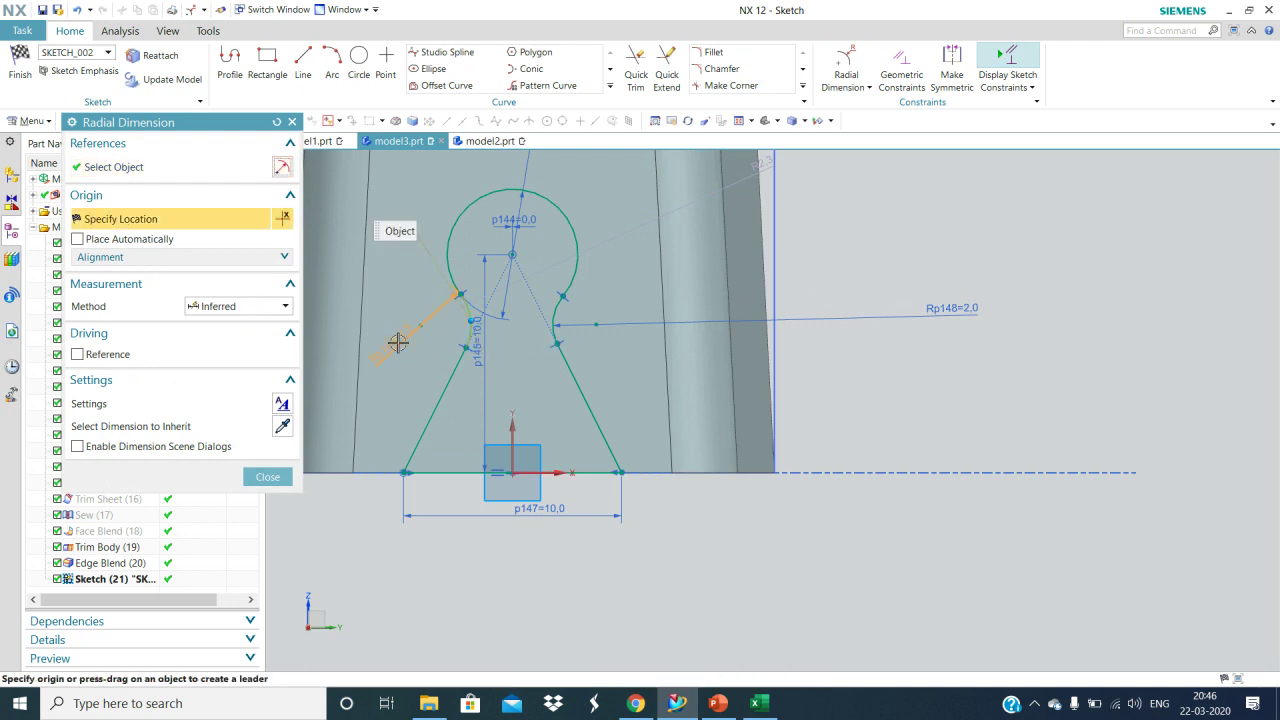
{"action": "left_click", "coordinate": [364, 324]}
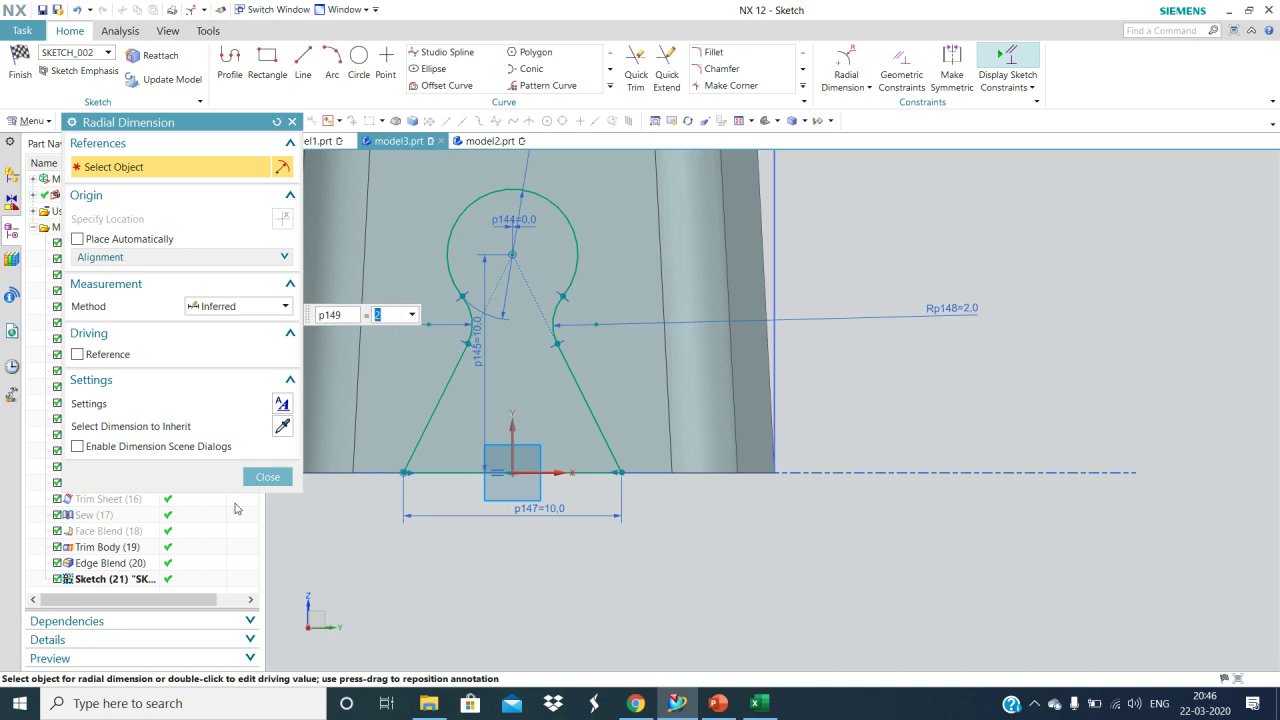
{"action": "left_click", "coordinate": [267, 477]}
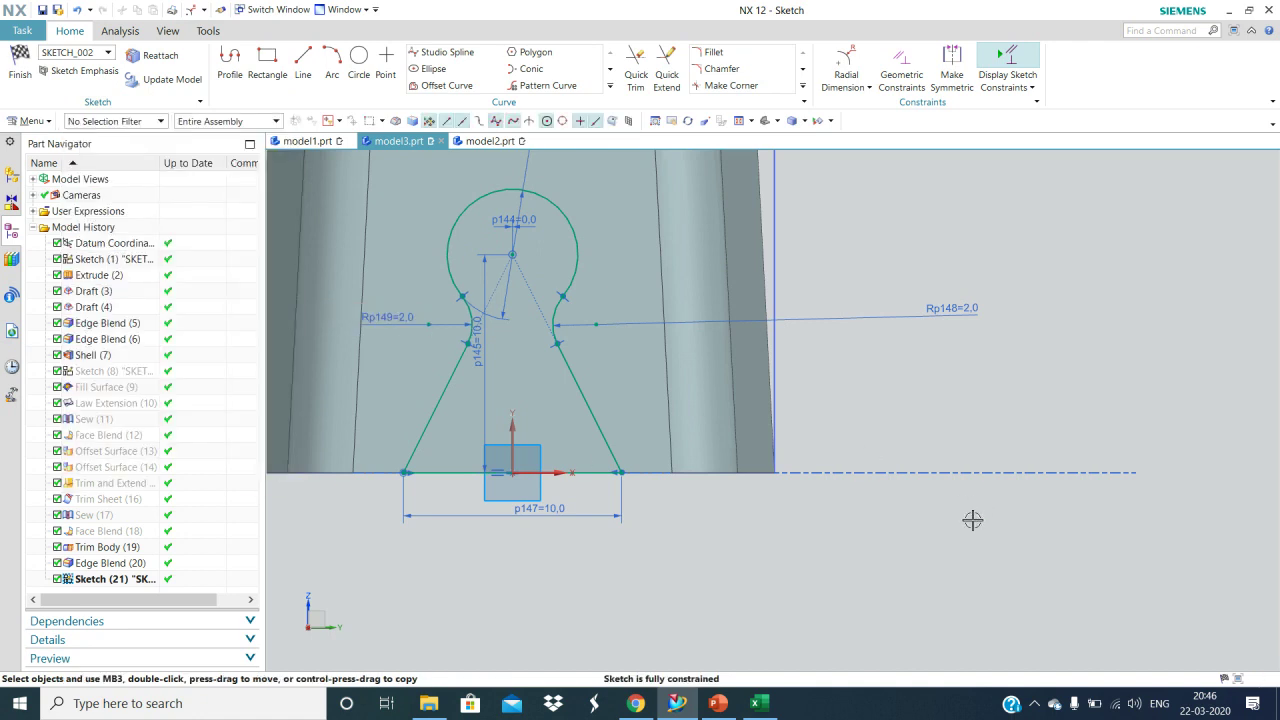
Step: Finish the keyhole sketch and return to the 3D model
{"action": "scroll", "coordinate": [973, 520], "scroll_direction": "down", "scroll_amount": 3}
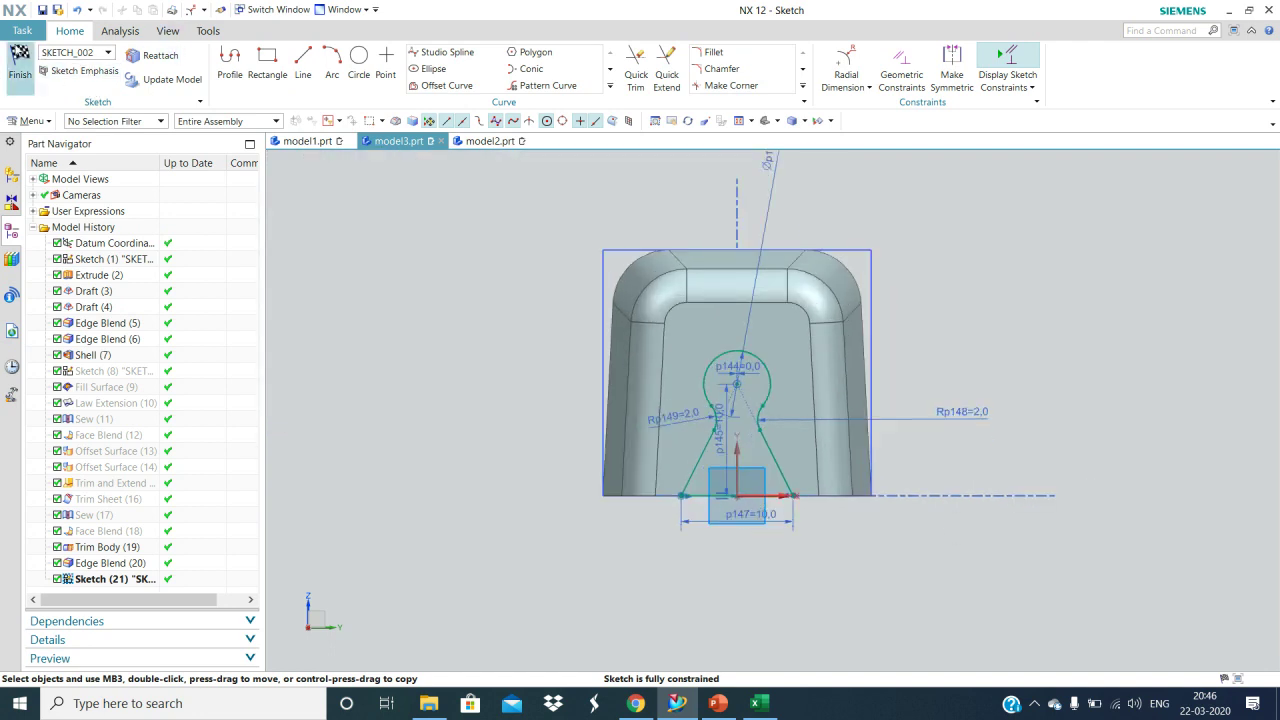
{"action": "left_click", "coordinate": [20, 64]}
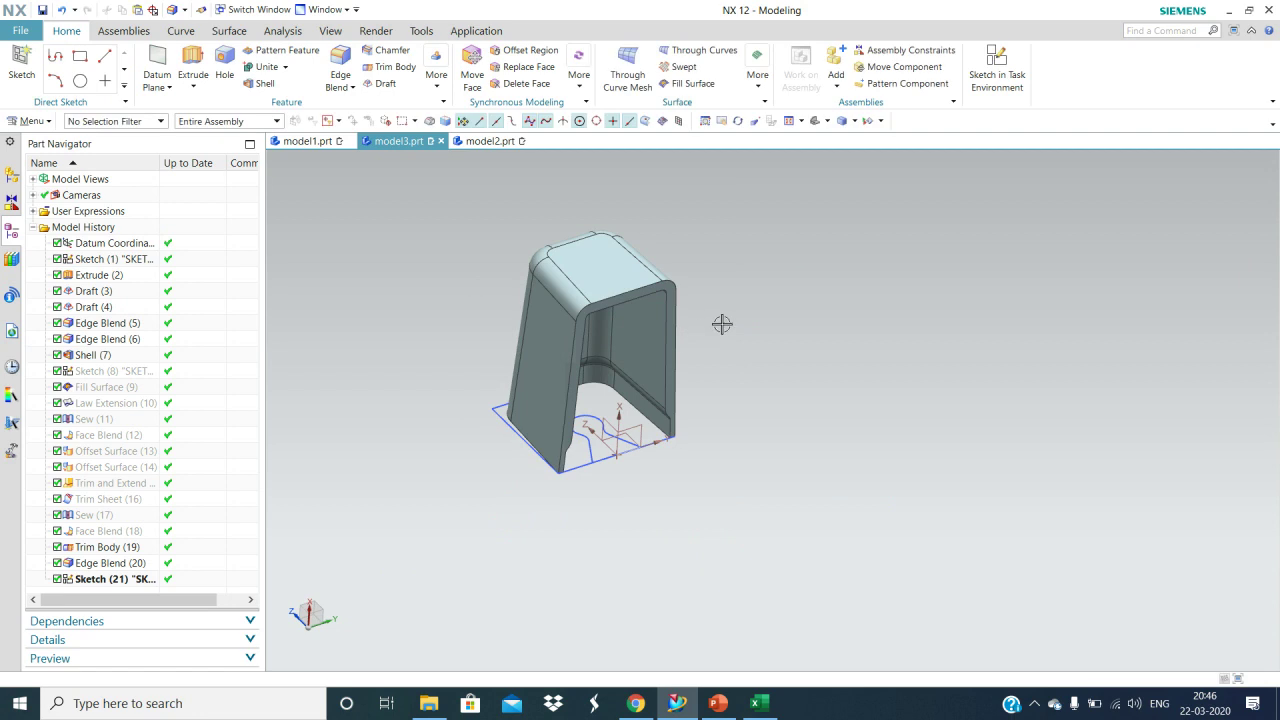
{"action": "scroll", "coordinate": [710, 335], "scroll_direction": "up", "scroll_amount": 3}
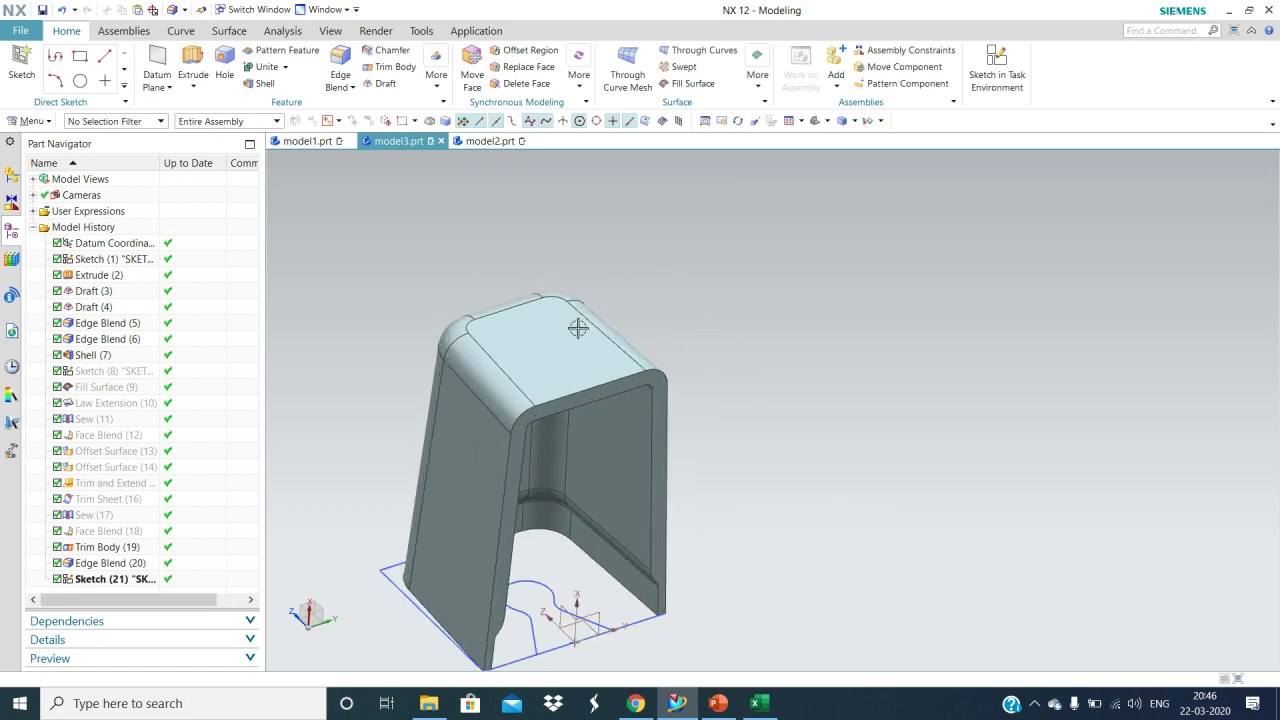
Step: Extrude the keyhole profile from 31.5 mm to 35 mm, subtracting it from the body to cut through the roof
{"action": "middle_click_drag", "start_coordinate": [663, 423], "coordinate": [714, 333], "text": "shift"}
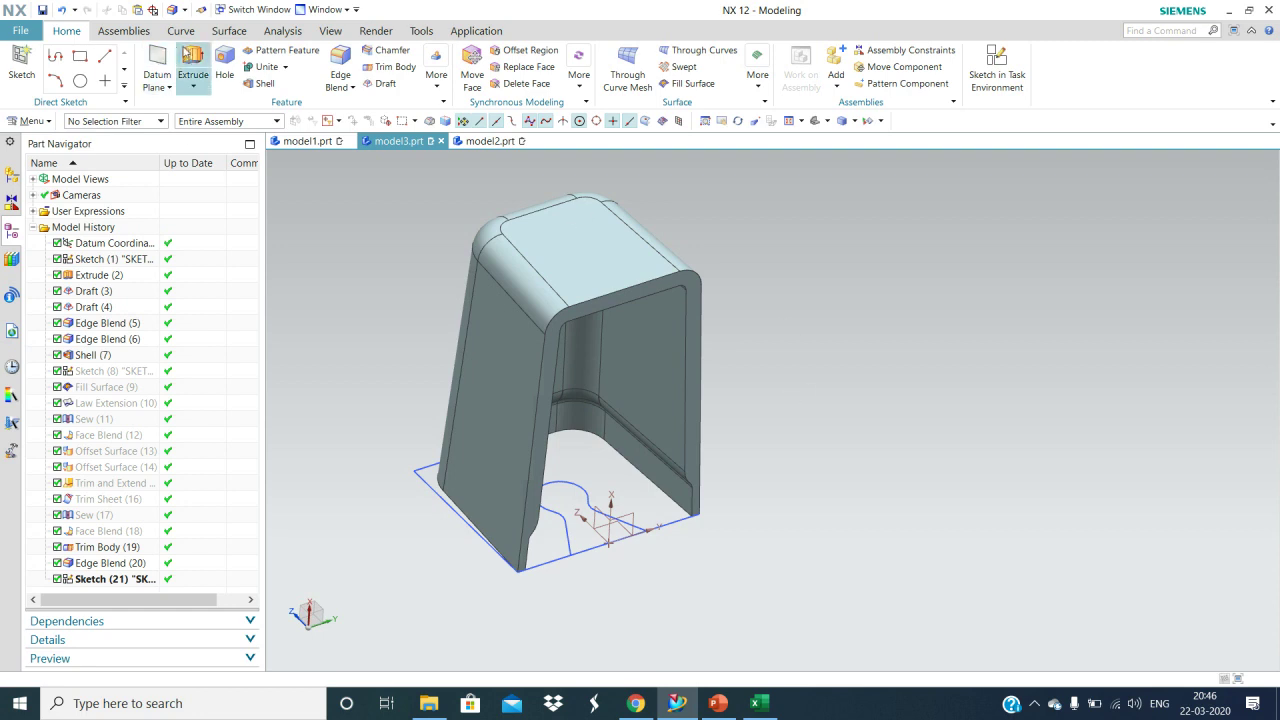
{"action": "left_click", "coordinate": [193, 66]}
{"action": "middle_click_drag", "start_coordinate": [838, 482], "coordinate": [841, 560]}
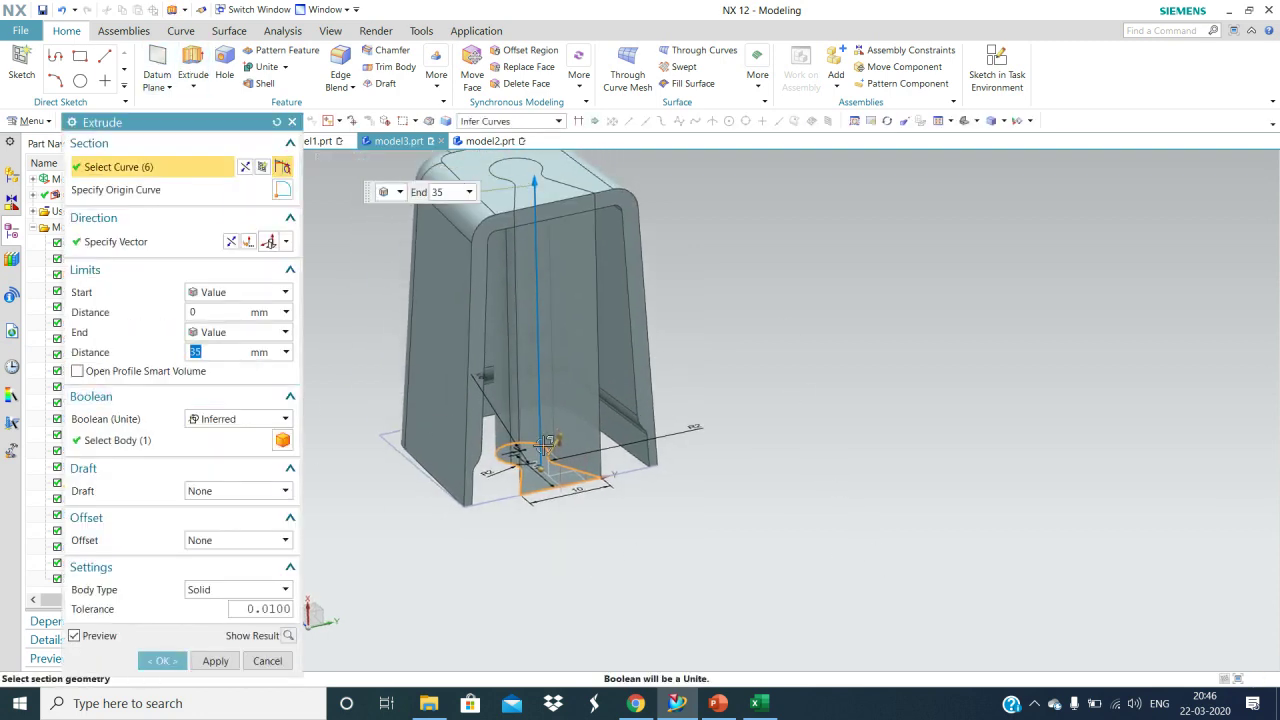
{"action": "left_click_drag", "start_coordinate": [538, 466], "coordinate": [536, 212]}
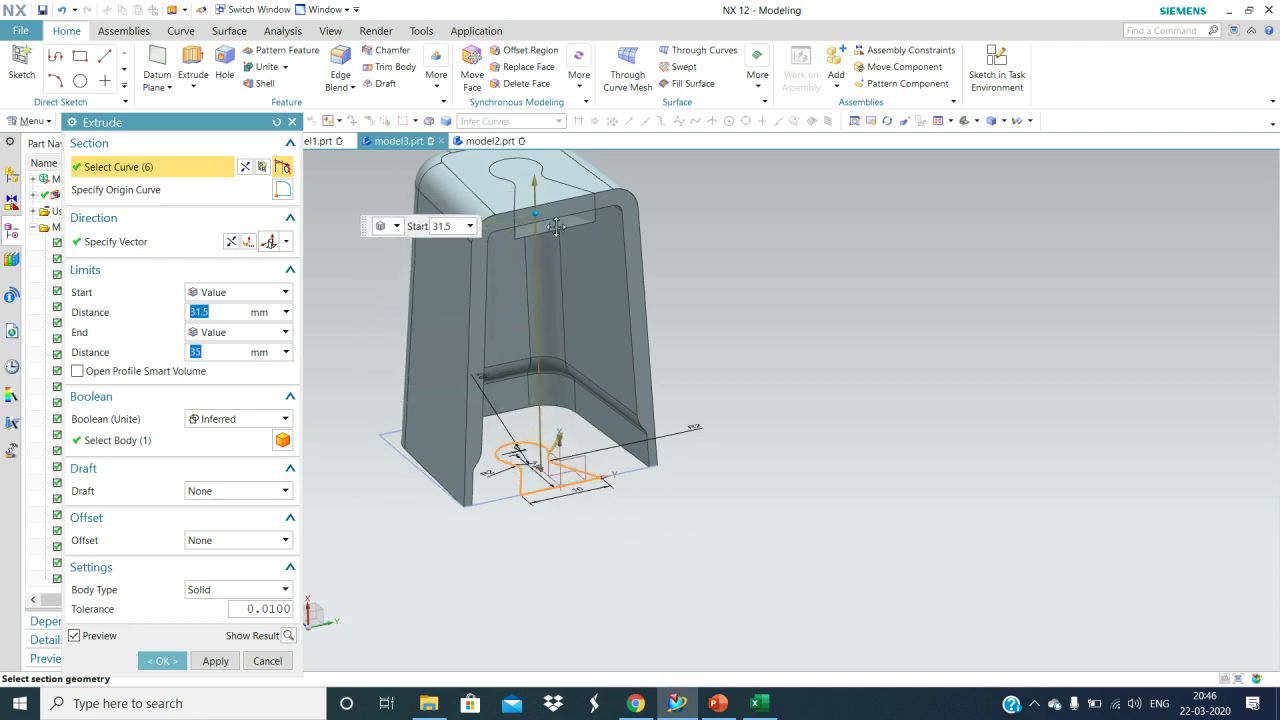
{"action": "left_click", "coordinate": [268, 419]}
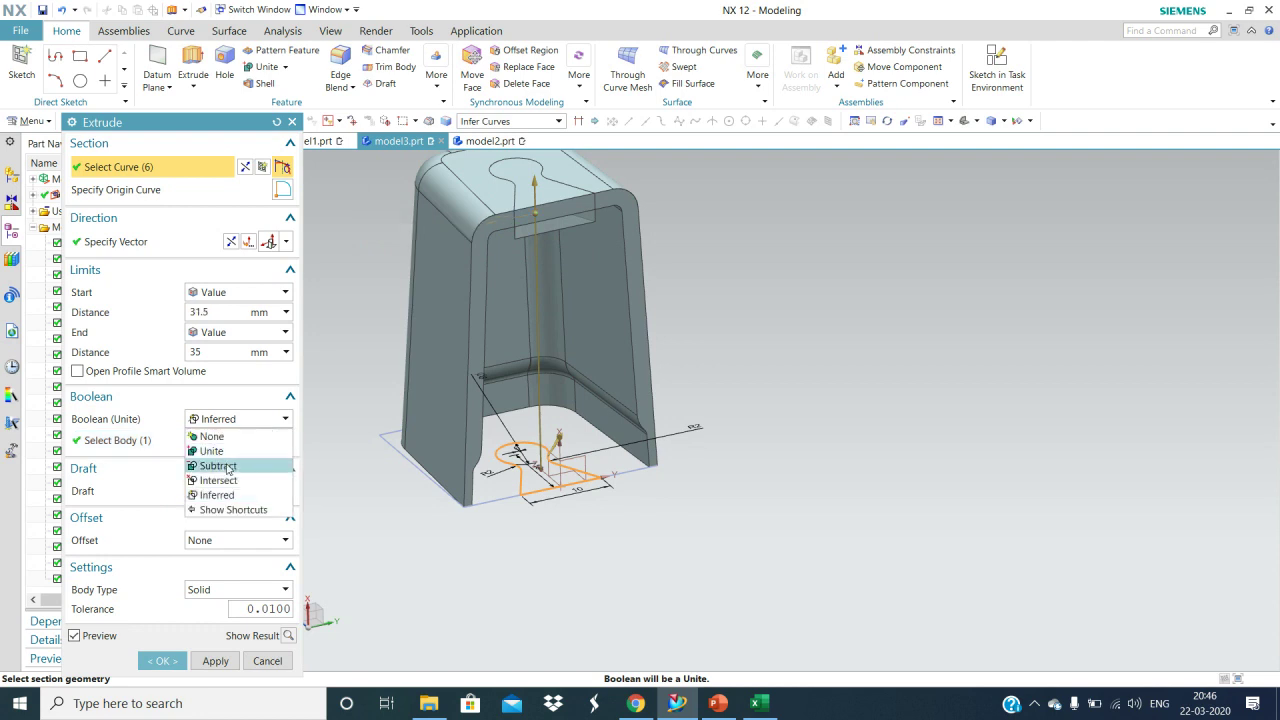
{"action": "left_click", "coordinate": [216, 466]}
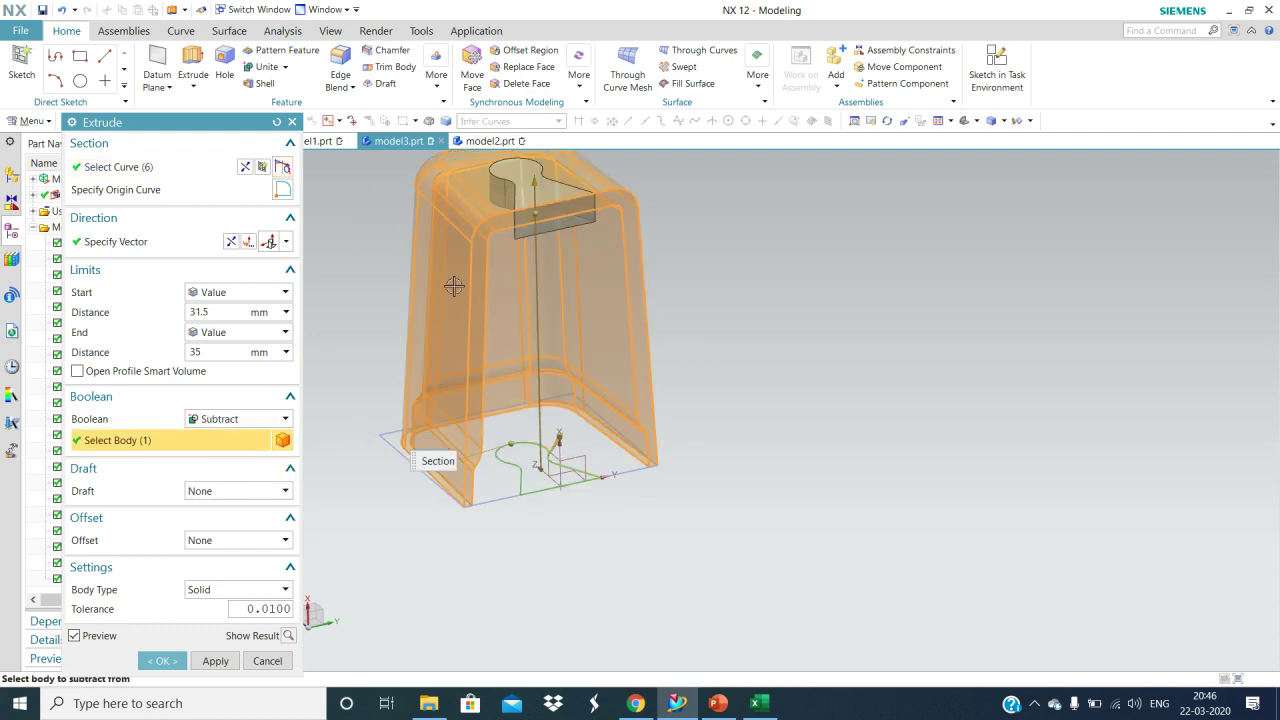
{"action": "left_click", "coordinate": [162, 661]}
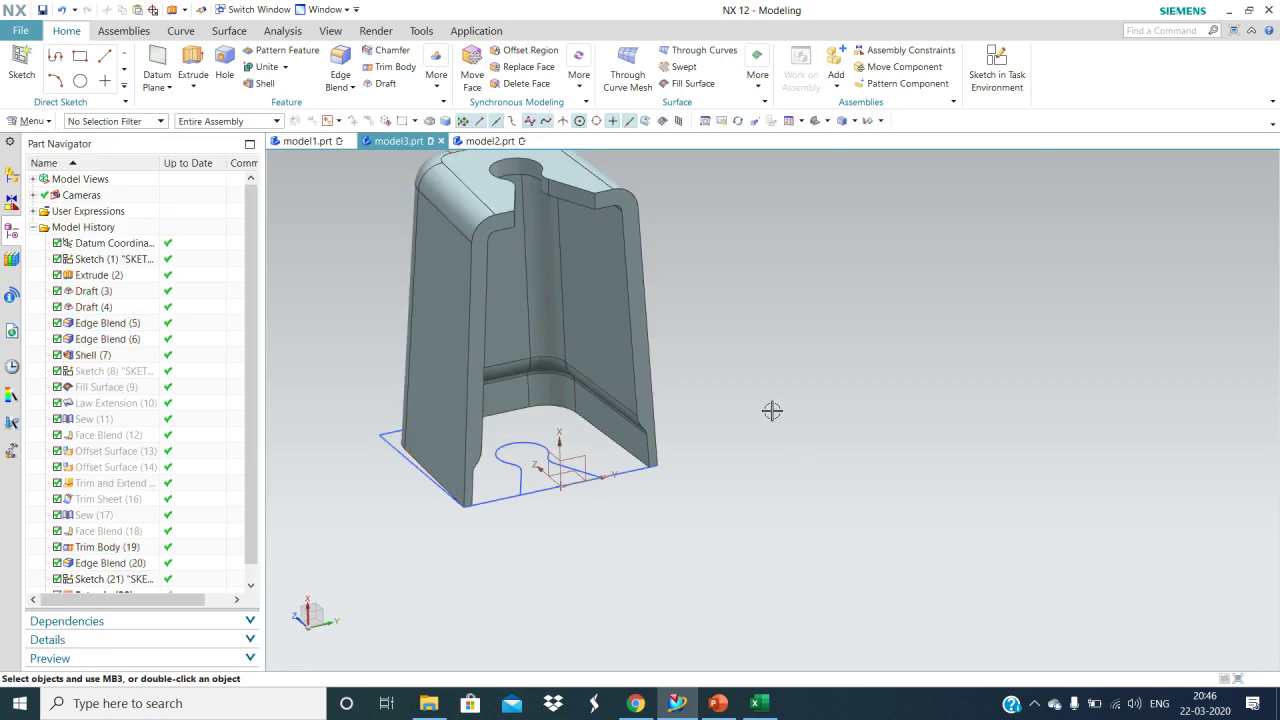
Step: Create a new sketch on the XY plane of the datum coordinate system
{"action": "middle_click_drag", "start_coordinate": [717, 384], "coordinate": [723, 389]}
{"action": "scroll", "coordinate": [723, 389], "scroll_direction": "down", "scroll_amount": 2}
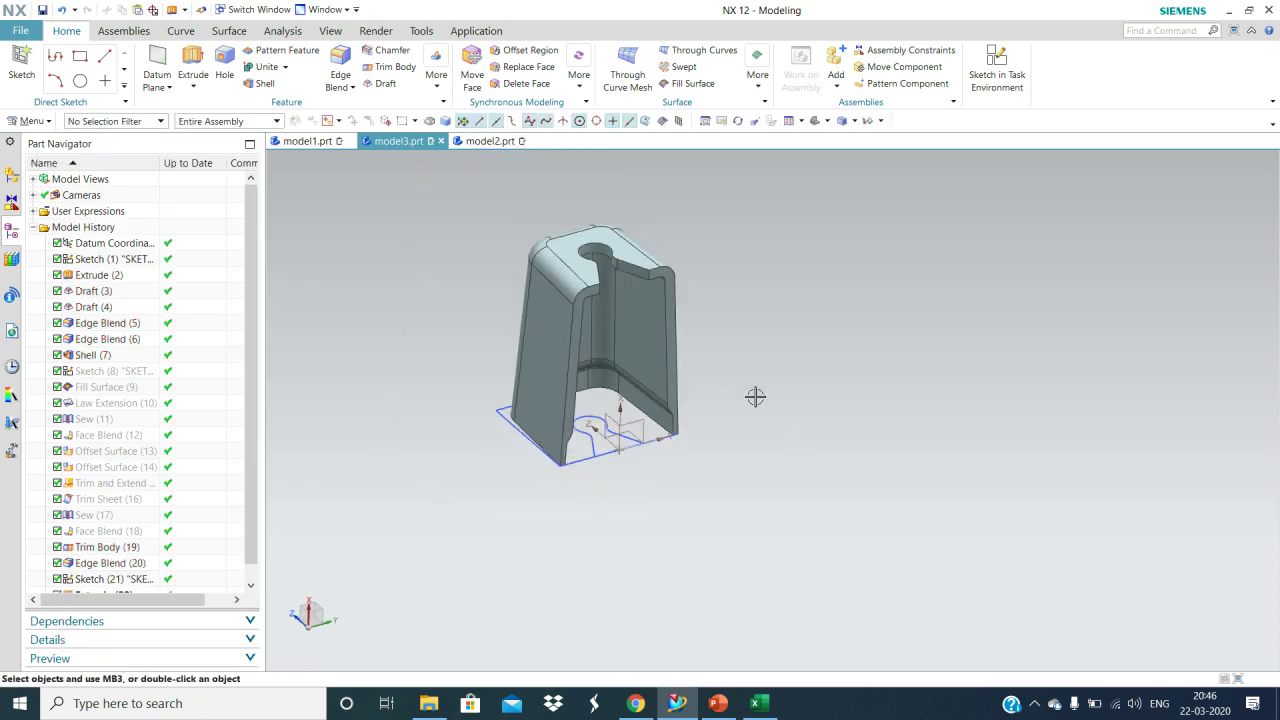
{"action": "middle_click_drag", "start_coordinate": [763, 435], "coordinate": [712, 465]}
{"action": "middle_click_drag", "start_coordinate": [809, 537], "coordinate": [805, 531]}
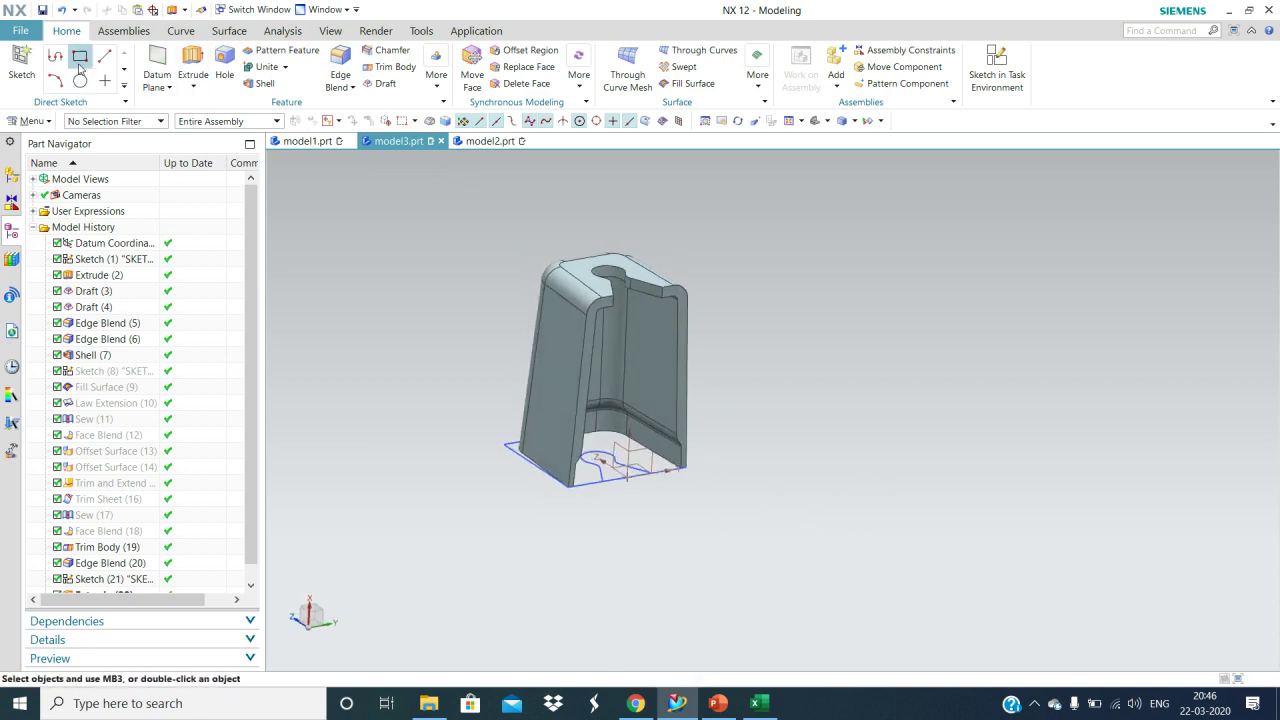
{"action": "left_click", "coordinate": [997, 70]}
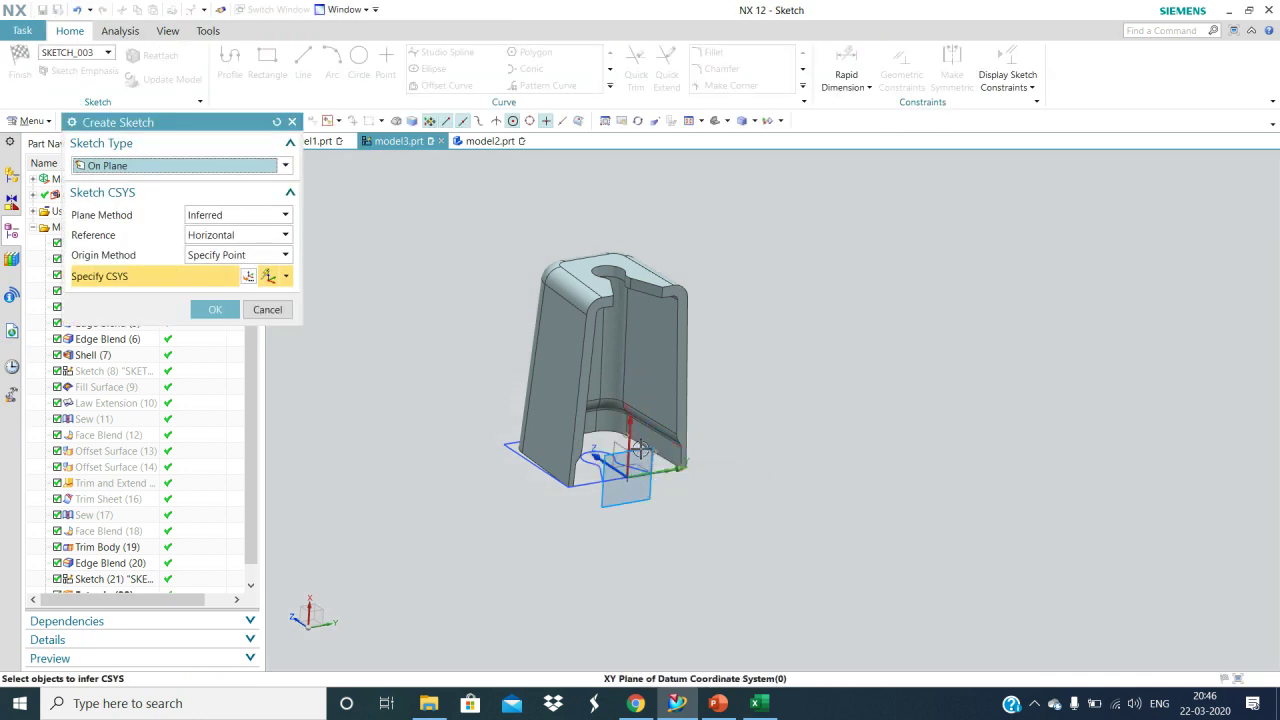
{"action": "left_click", "coordinate": [620, 458]}
{"action": "left_click", "coordinate": [213, 310]}
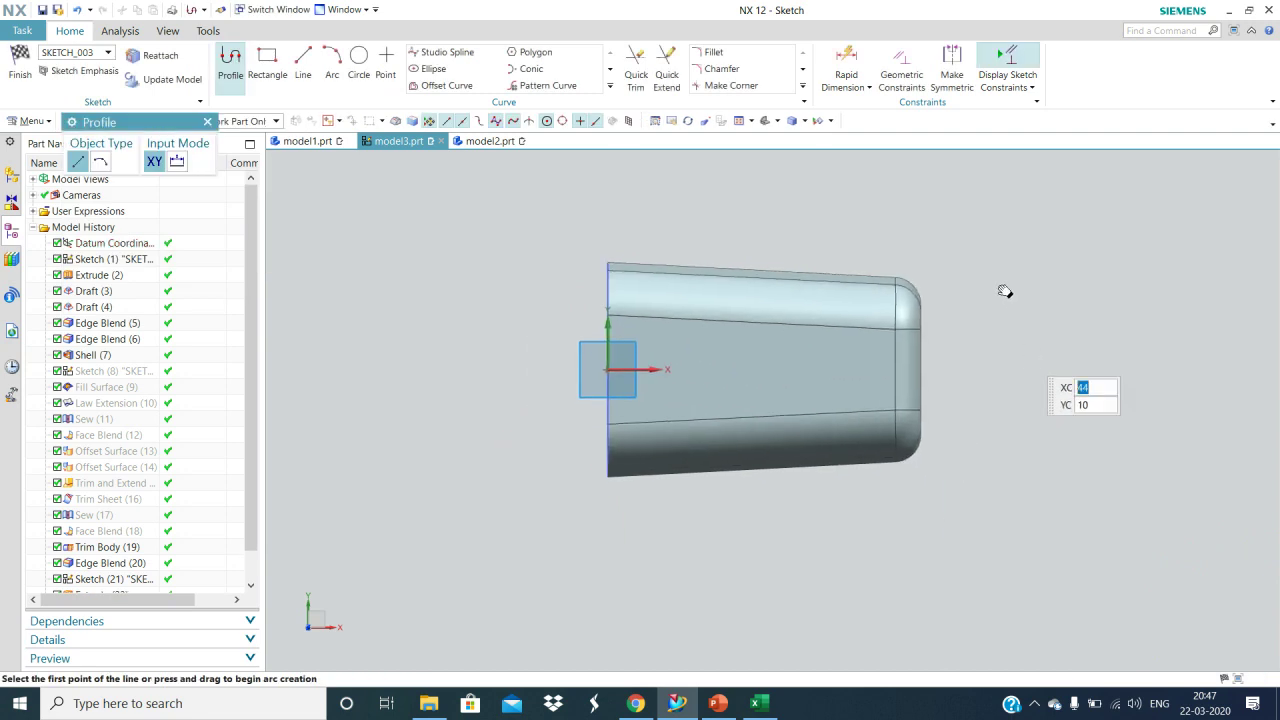
Step: Sketch a horizontal line from the origin along the X axis, ending inside the body short of the roof
{"action": "left_click", "coordinate": [303, 64]}
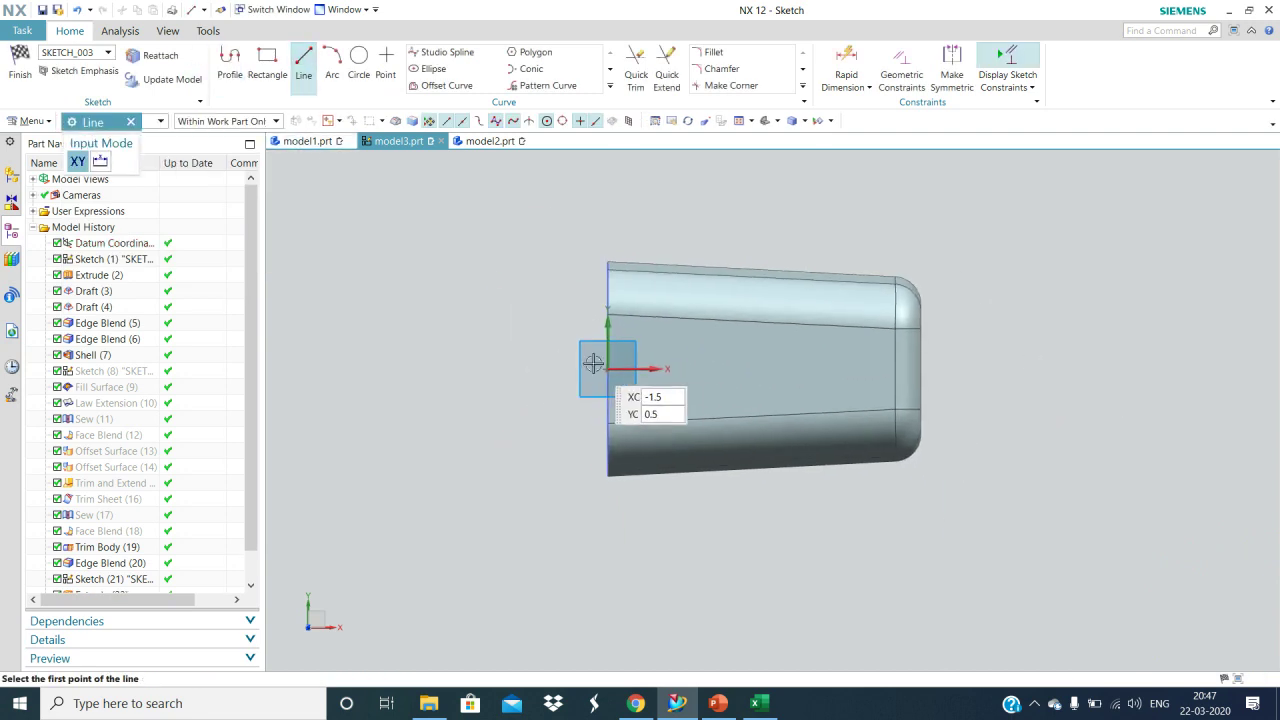
{"action": "left_click", "coordinate": [607, 369]}
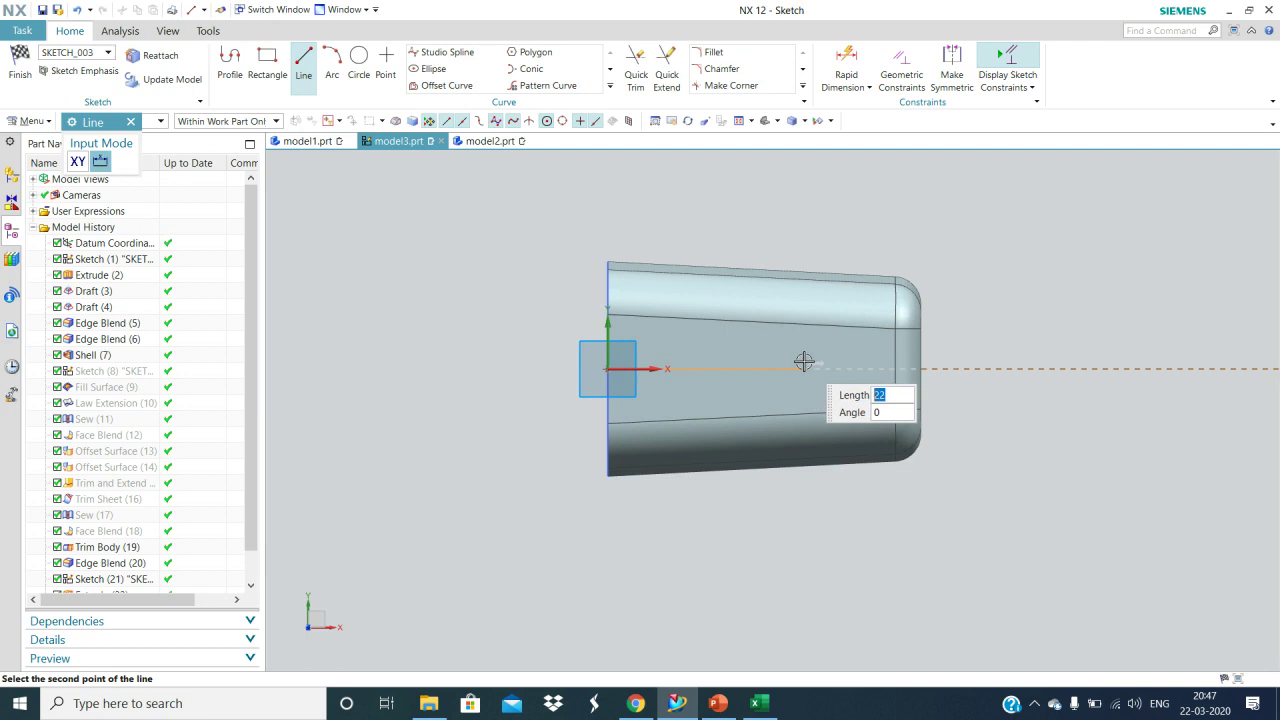
{"action": "left_click", "coordinate": [831, 367]}
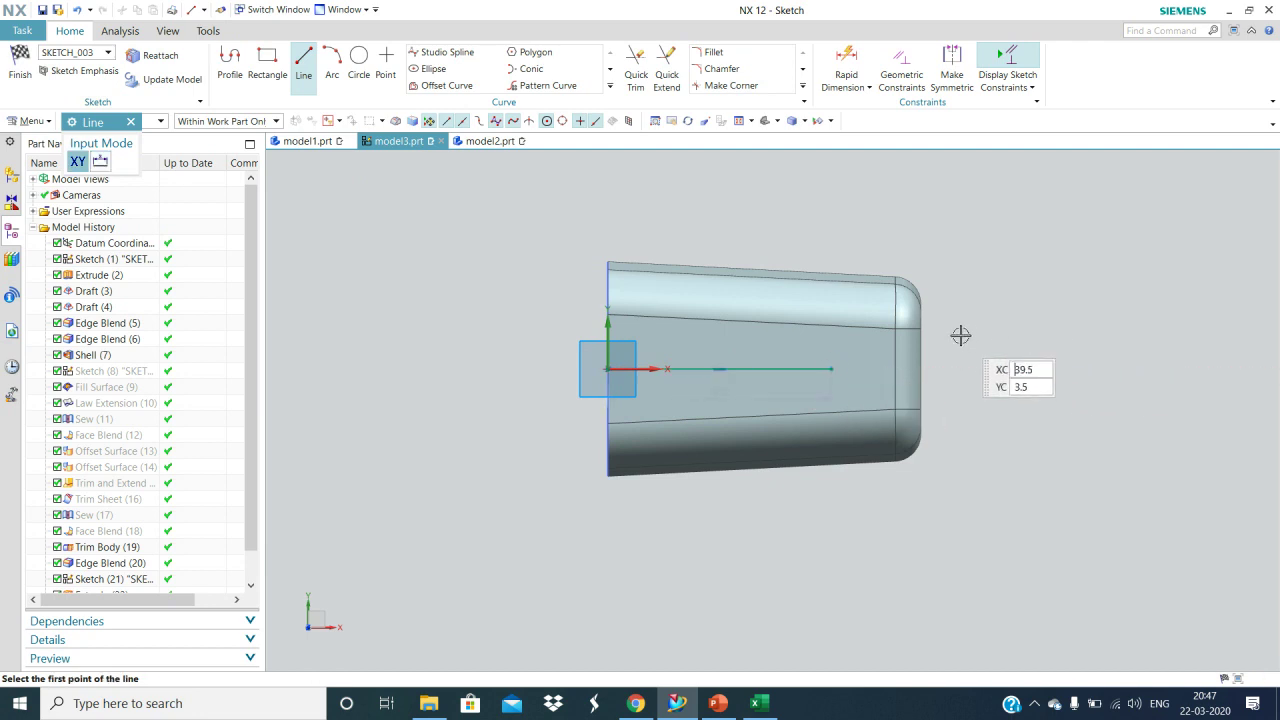
{"action": "key", "text": "Escape"}
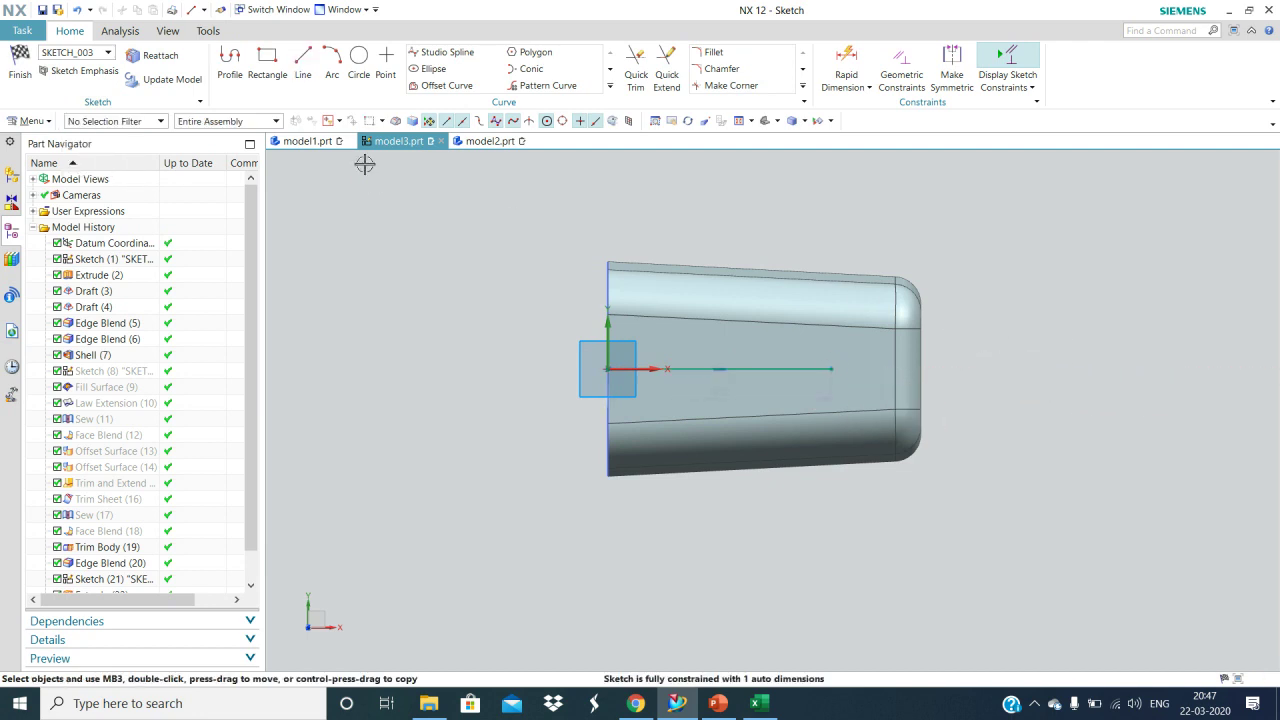
Step: Sketch a vertical line about 33 mm long crossing the horizontal line and extending past both side walls, and finish the sketch
{"action": "left_click", "coordinate": [303, 64]}
{"action": "left_click", "coordinate": [744, 231]}
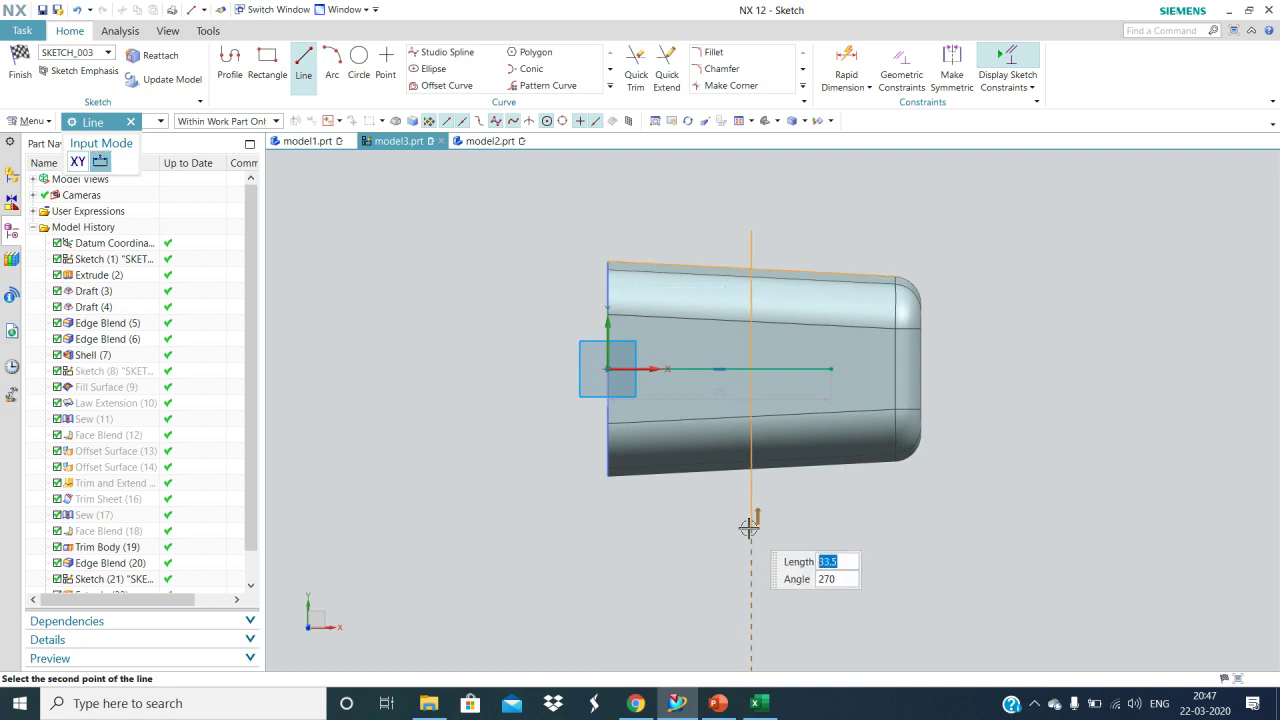
{"action": "left_click", "coordinate": [777, 524]}
{"action": "key", "text": "Escape"}
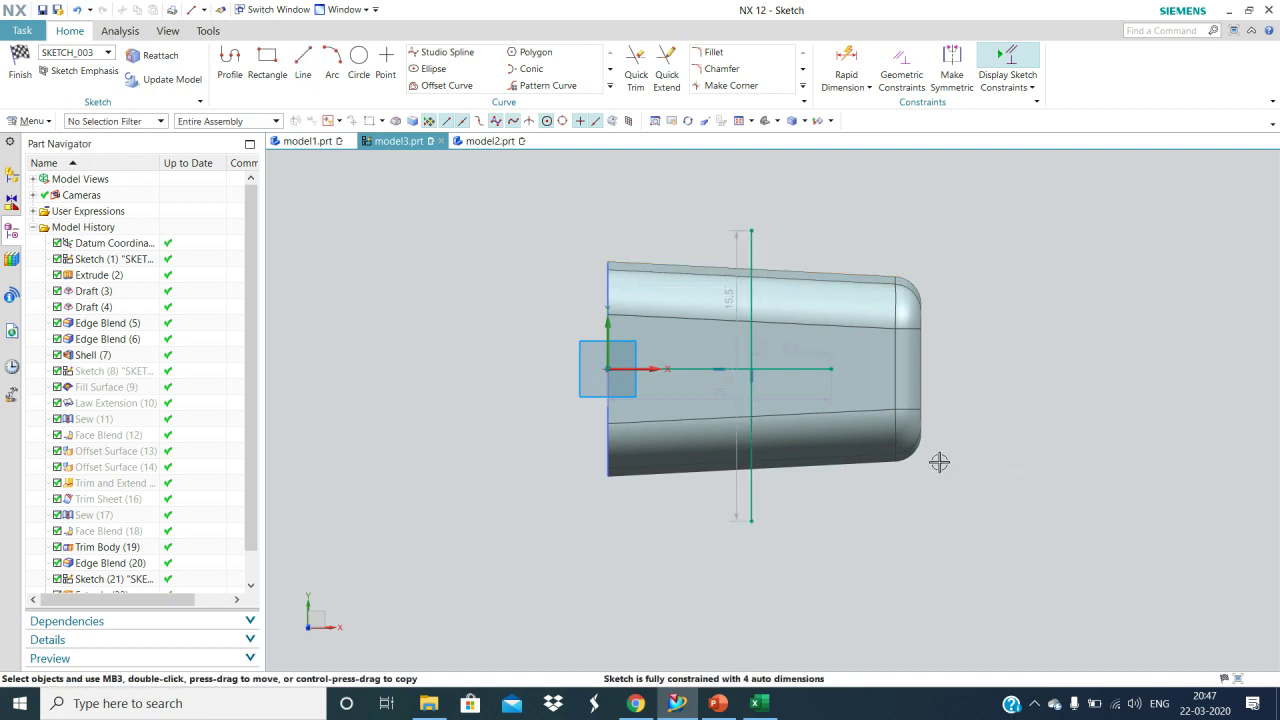
{"action": "left_click", "coordinate": [20, 62]}
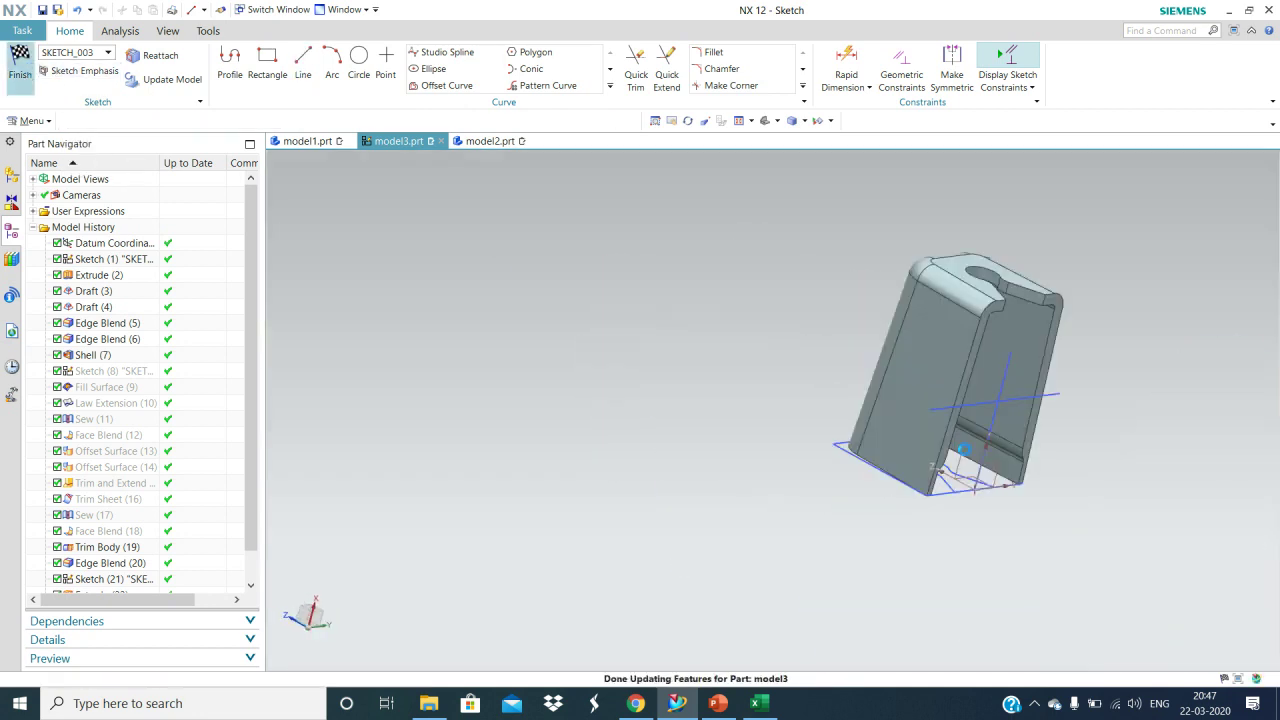
Step: Start an Extrude of the two crossed lines and set its end distance to 0 mm
{"action": "middle_click_drag", "start_coordinate": [768, 428], "coordinate": [738, 368]}
{"action": "left_click", "coordinate": [194, 78]}
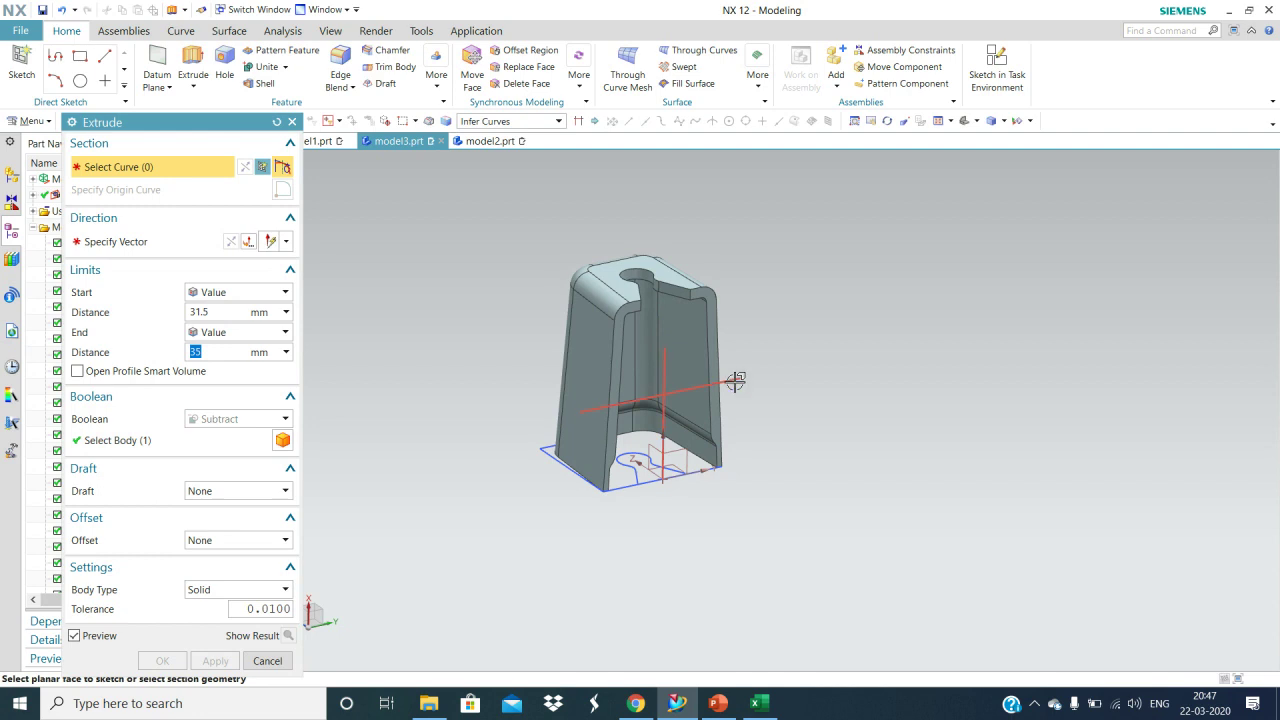
{"action": "left_click", "coordinate": [736, 380]}
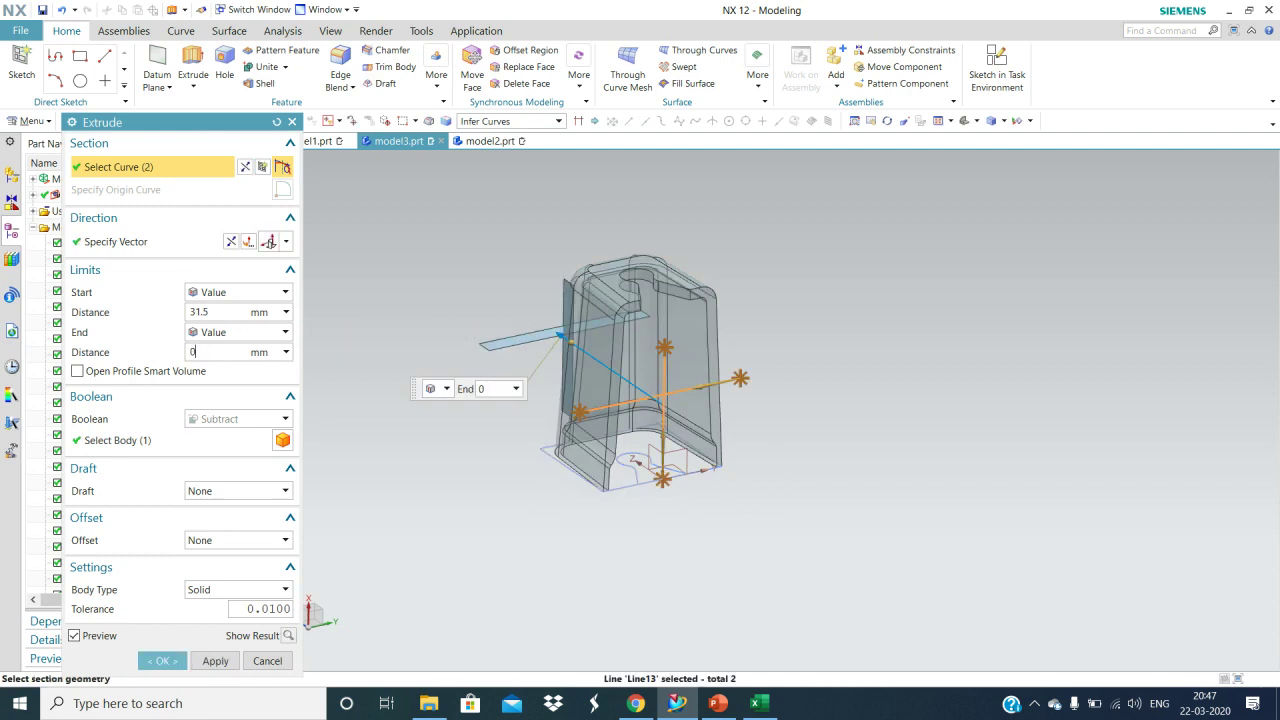
{"action": "key", "text": "Return"}
{"action": "mouse_move", "coordinate": [632, 492]}
{"action": "middle_mouse_down"}
{"action": "mouse_move", "coordinate": [654, 520]}
{"action": "mouse_move", "coordinate": [626, 506]}
{"action": "mouse_move", "coordinate": [641, 515]}
{"action": "middle_mouse_up"}
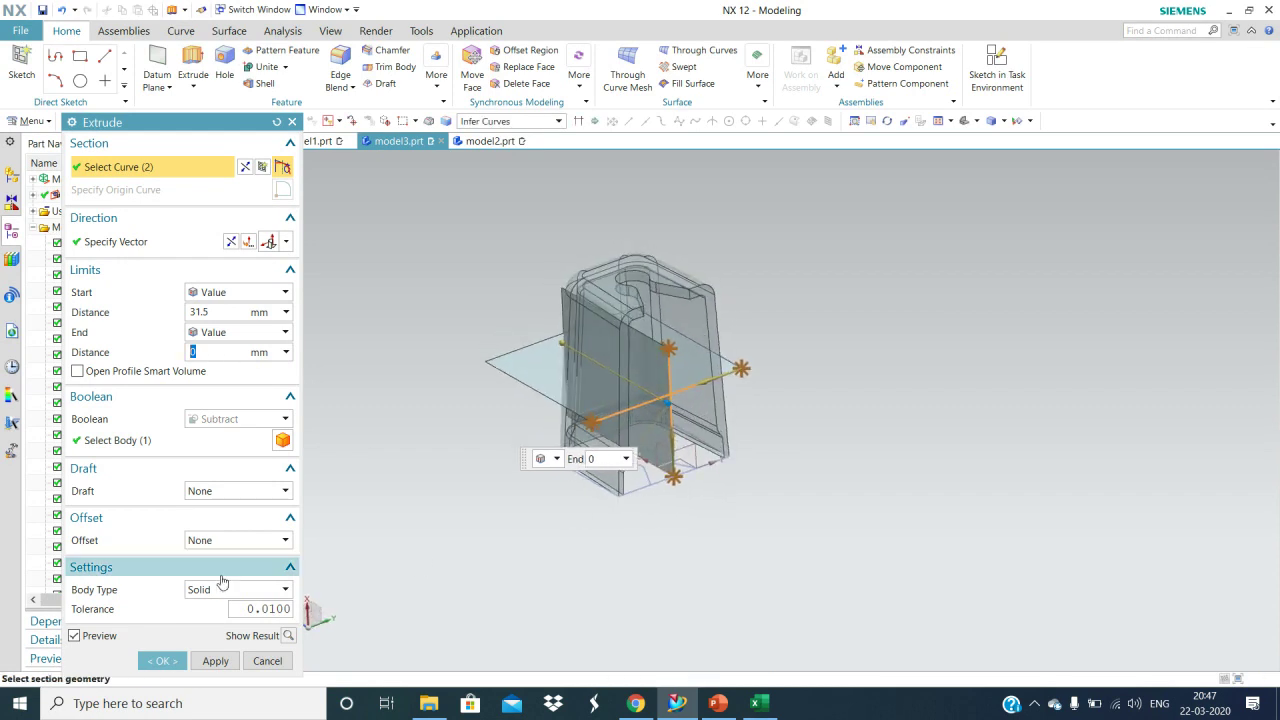
Step: Give the crossed-line extrude a two-sided offset from 0.5 mm to -0.5 mm and create it
{"action": "left_click", "coordinate": [226, 540]}
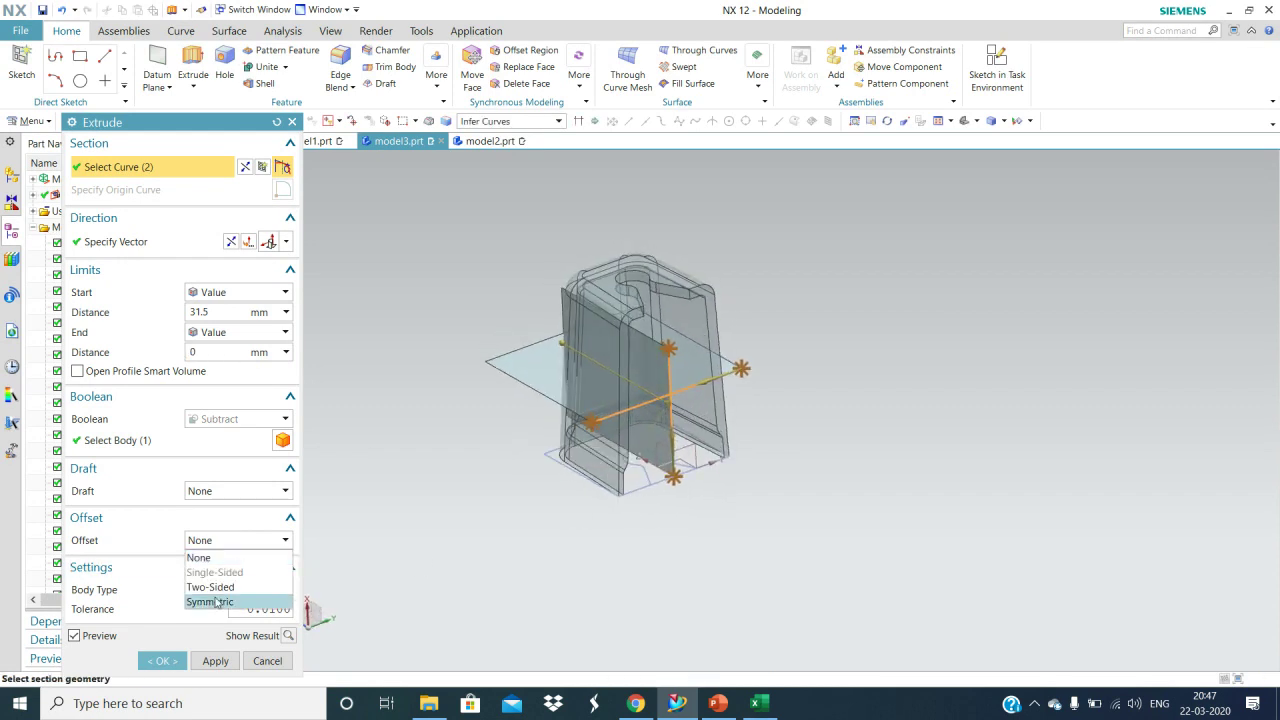
{"action": "left_click", "coordinate": [210, 586]}
{"action": "left_click", "coordinate": [200, 530]}
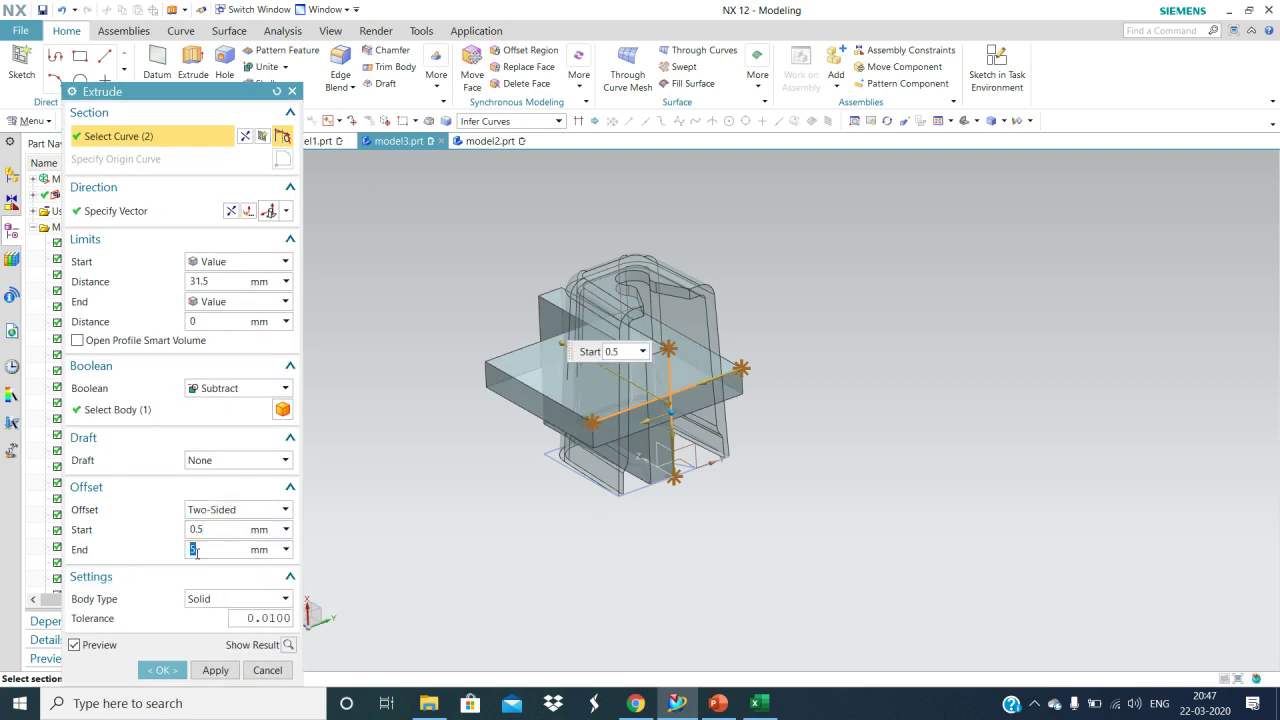
{"action": "left_click", "coordinate": [198, 550]}
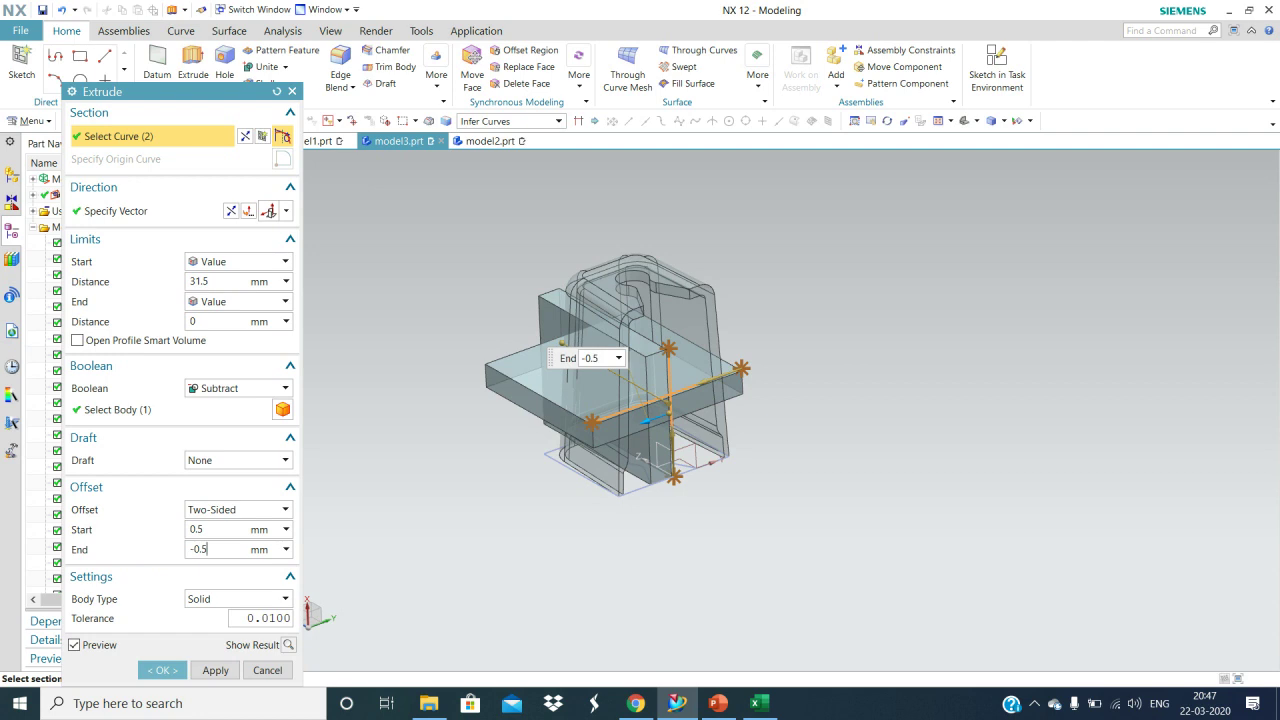
{"action": "left_click", "coordinate": [162, 670]}
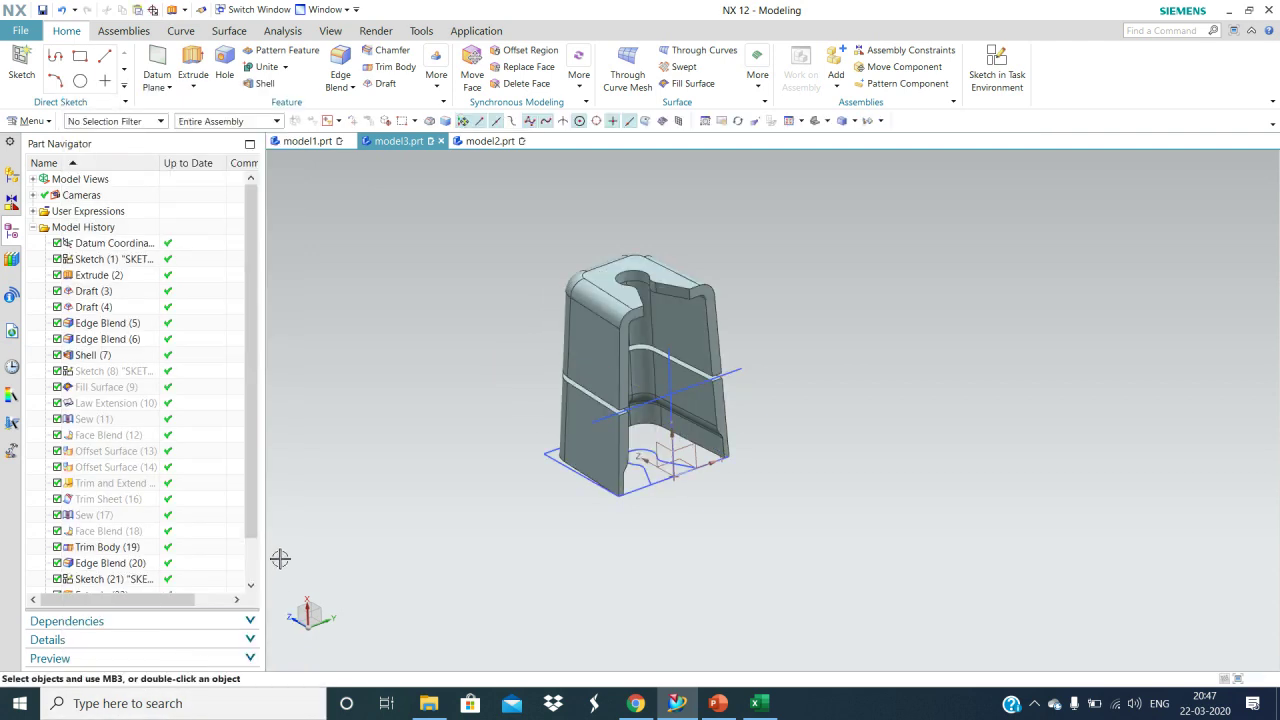
Step: Edit the crossed-line extrude and set its Boolean to None so the ribs form a separate body
{"action": "scroll", "coordinate": [212, 487], "scroll_direction": "down", "scroll_amount": 1}
{"action": "double_click", "coordinate": [110, 580]}
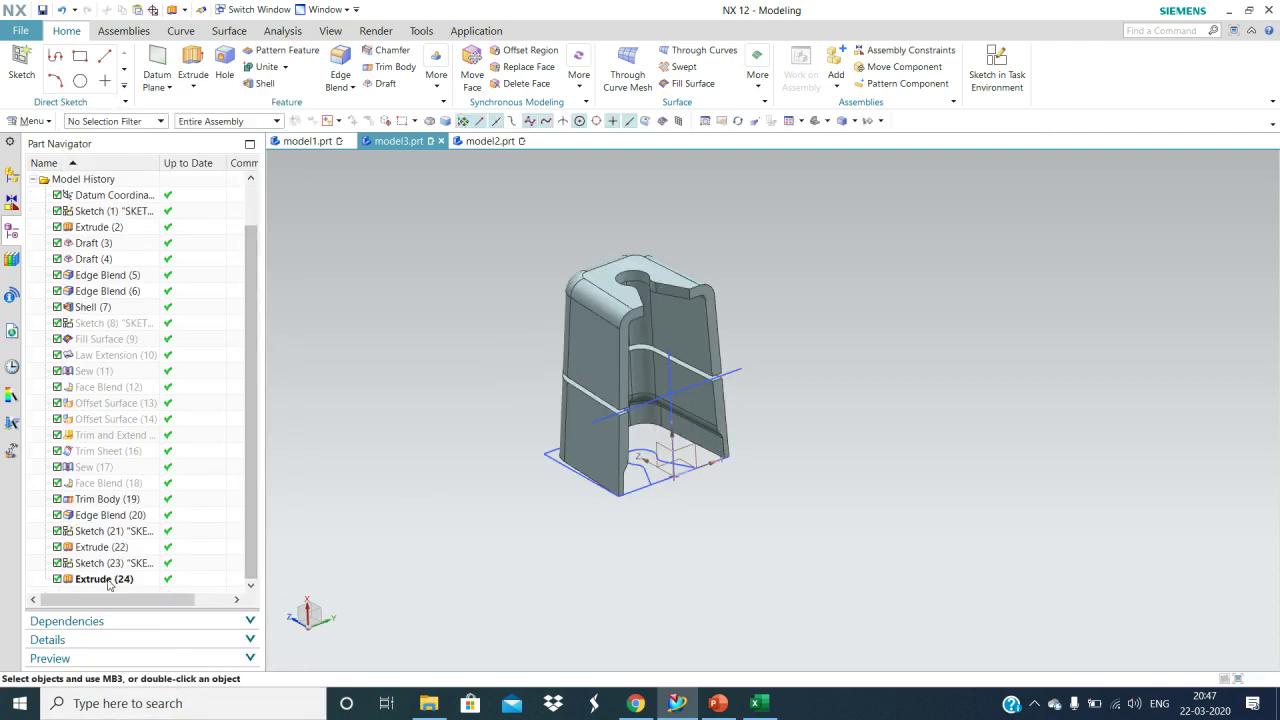
{"action": "left_click", "coordinate": [251, 389]}
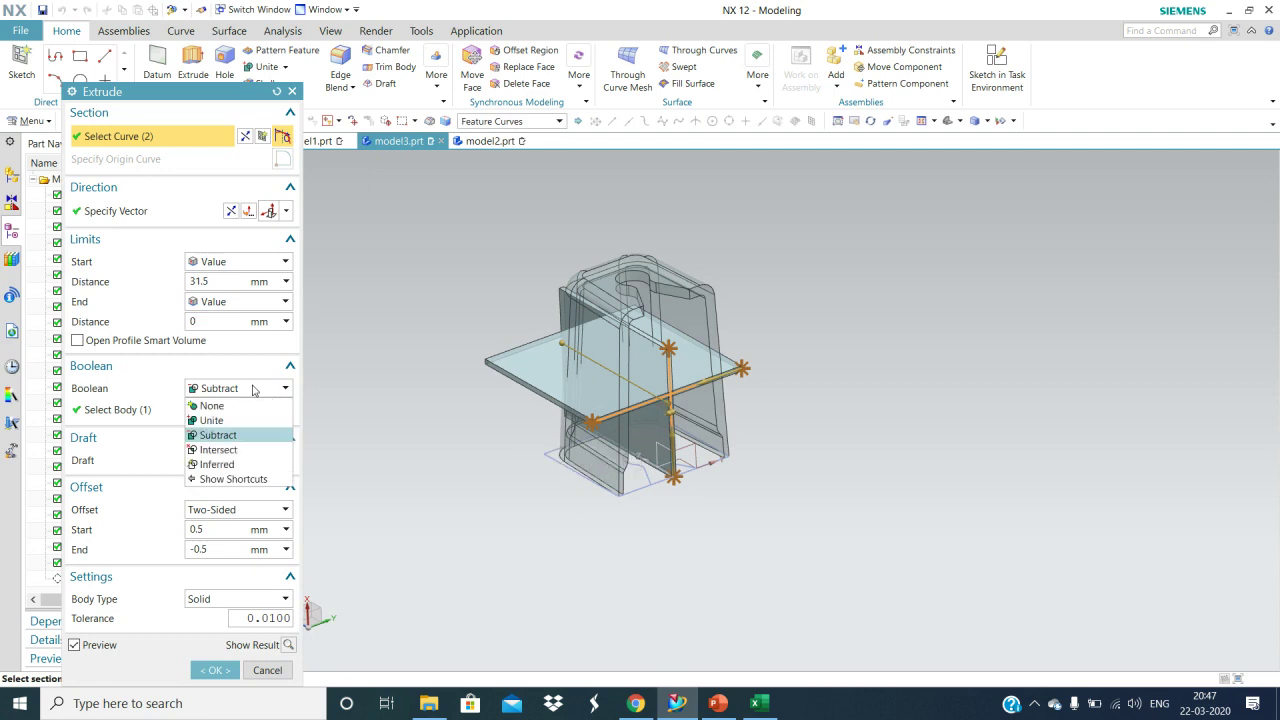
{"action": "left_click", "coordinate": [229, 405]}
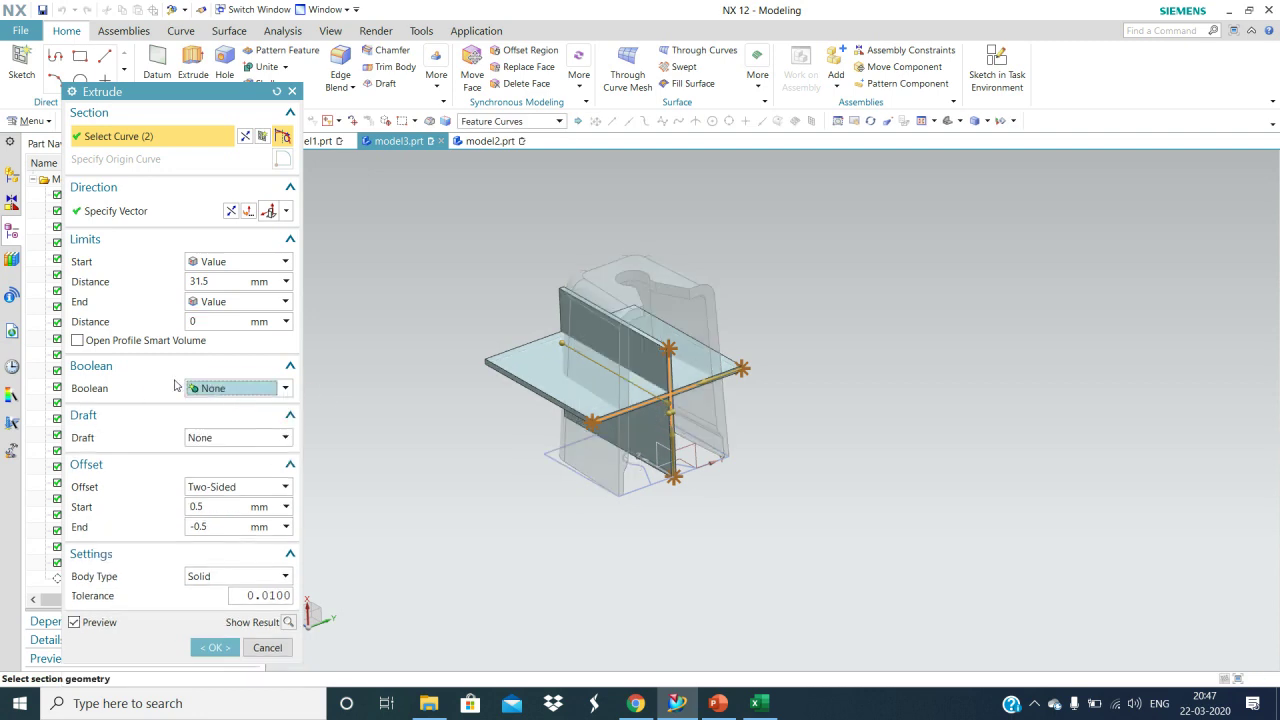
{"action": "left_click", "coordinate": [214, 647]}
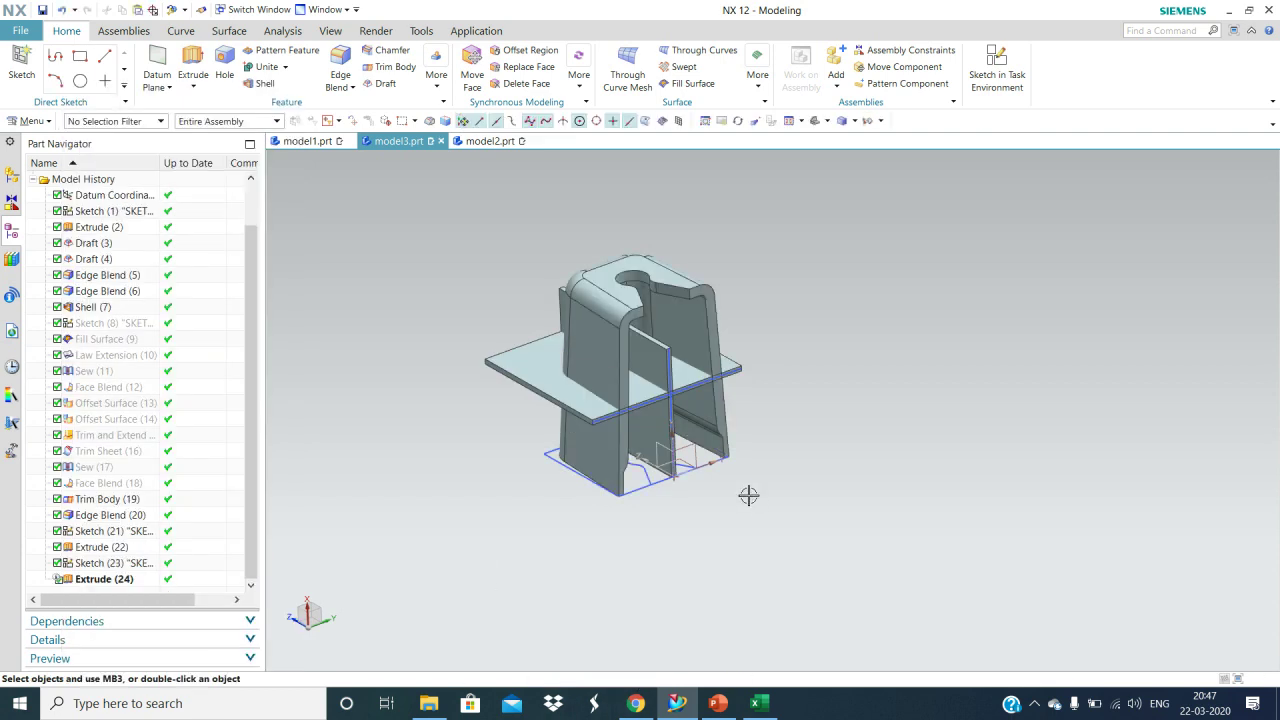
Step: Start a face draft with the Z axis as draw direction and the vertical rib's narrow front end face as the stationary face
{"action": "scroll", "coordinate": [740, 461], "scroll_direction": "up", "scroll_amount": 2}
{"action": "middle_click_drag", "start_coordinate": [783, 498], "coordinate": [662, 436]}
{"action": "left_click", "coordinate": [581, 413]}
{"action": "left_click", "coordinate": [743, 469]}
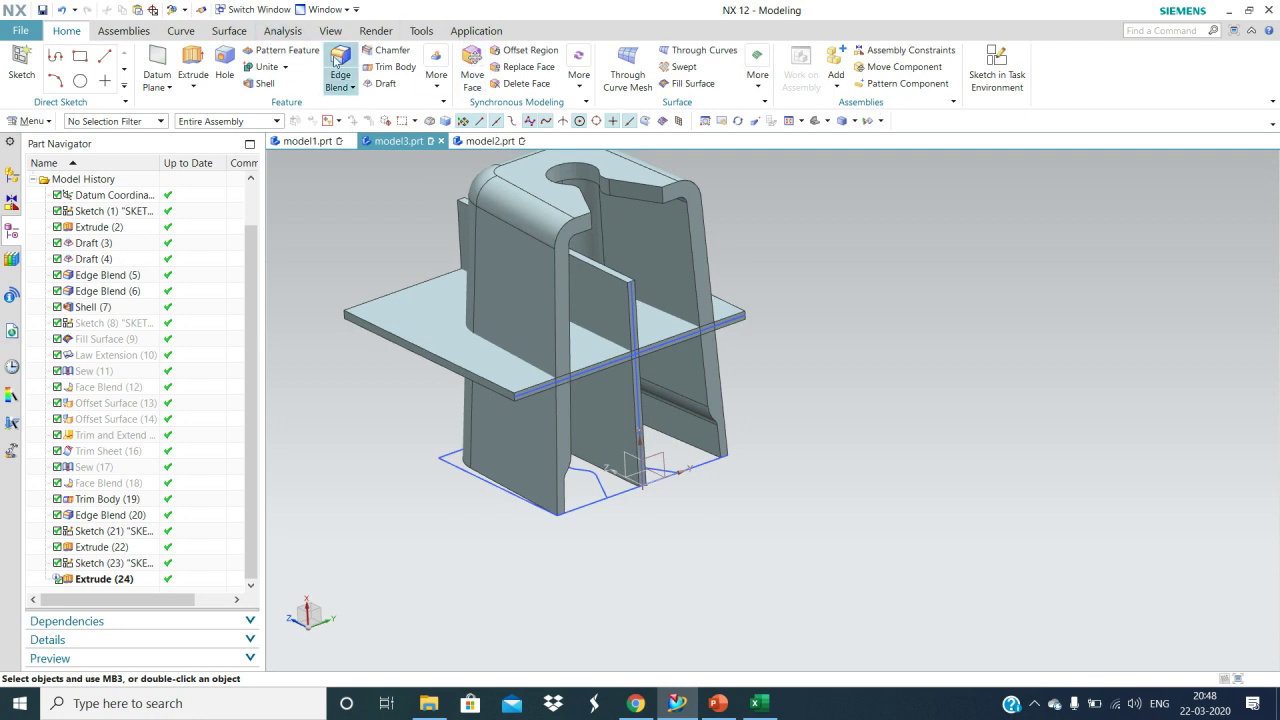
{"action": "middle_click_drag", "start_coordinate": [735, 489], "coordinate": [764, 490]}
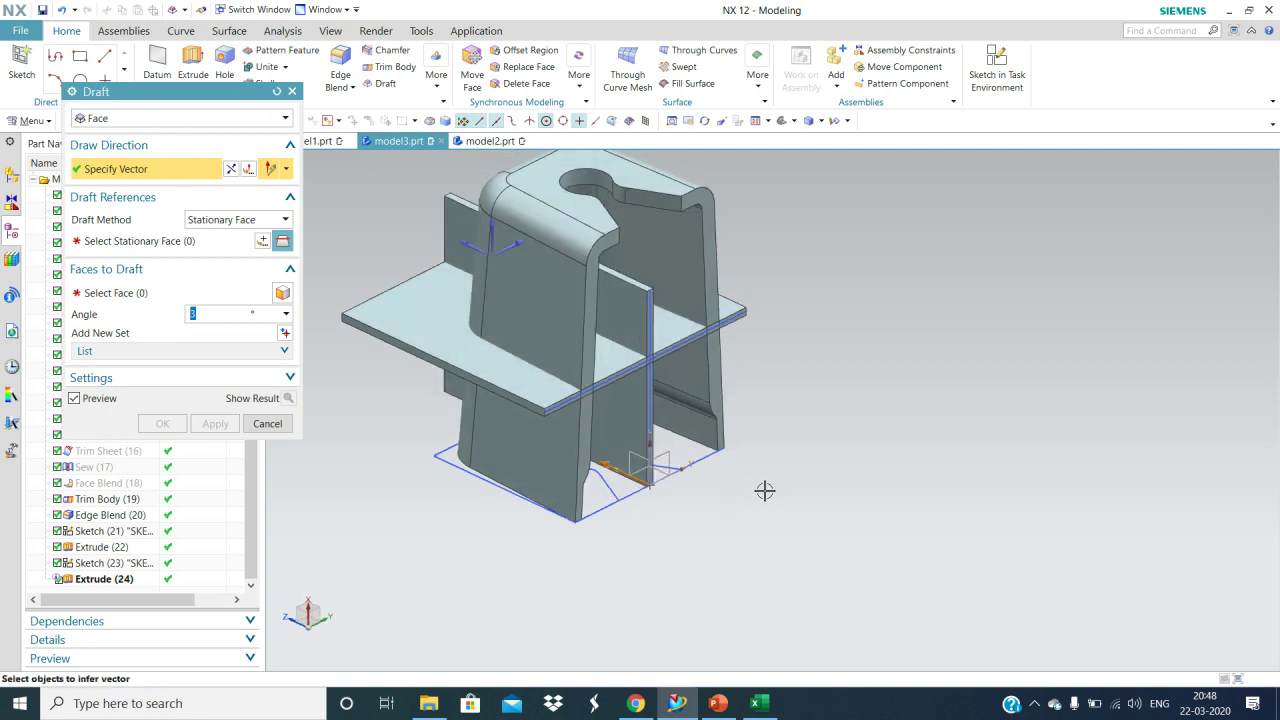
{"action": "left_click", "coordinate": [478, 245]}
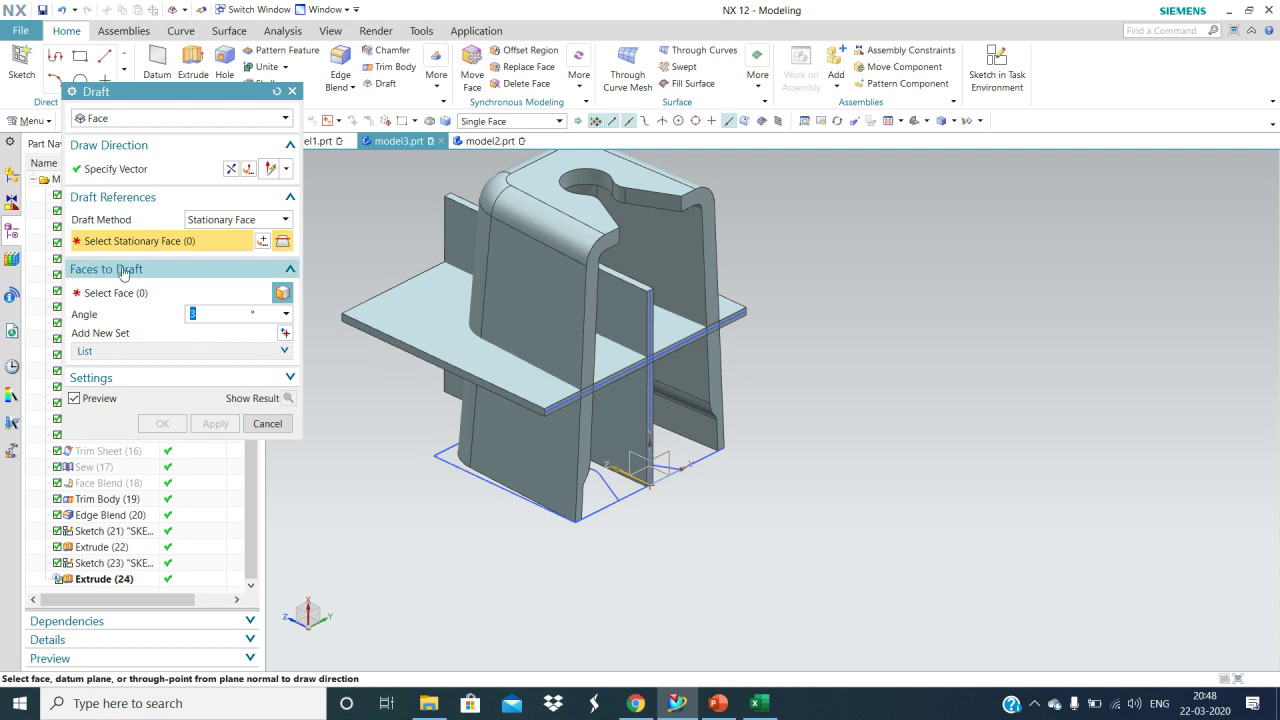
{"action": "scroll", "coordinate": [543, 345], "scroll_direction": "up", "scroll_amount": 2}
{"action": "scroll", "coordinate": [690, 338], "scroll_direction": "up", "scroll_amount": 2}
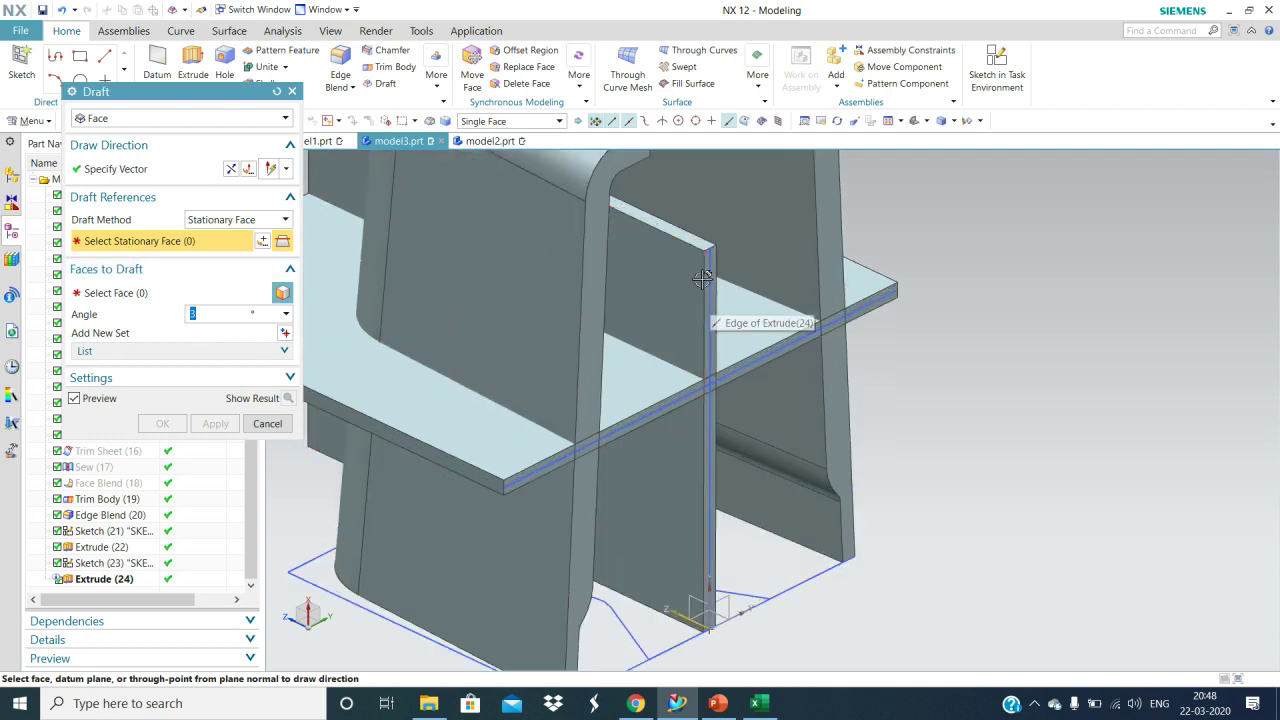
{"action": "left_click", "coordinate": [708, 268]}
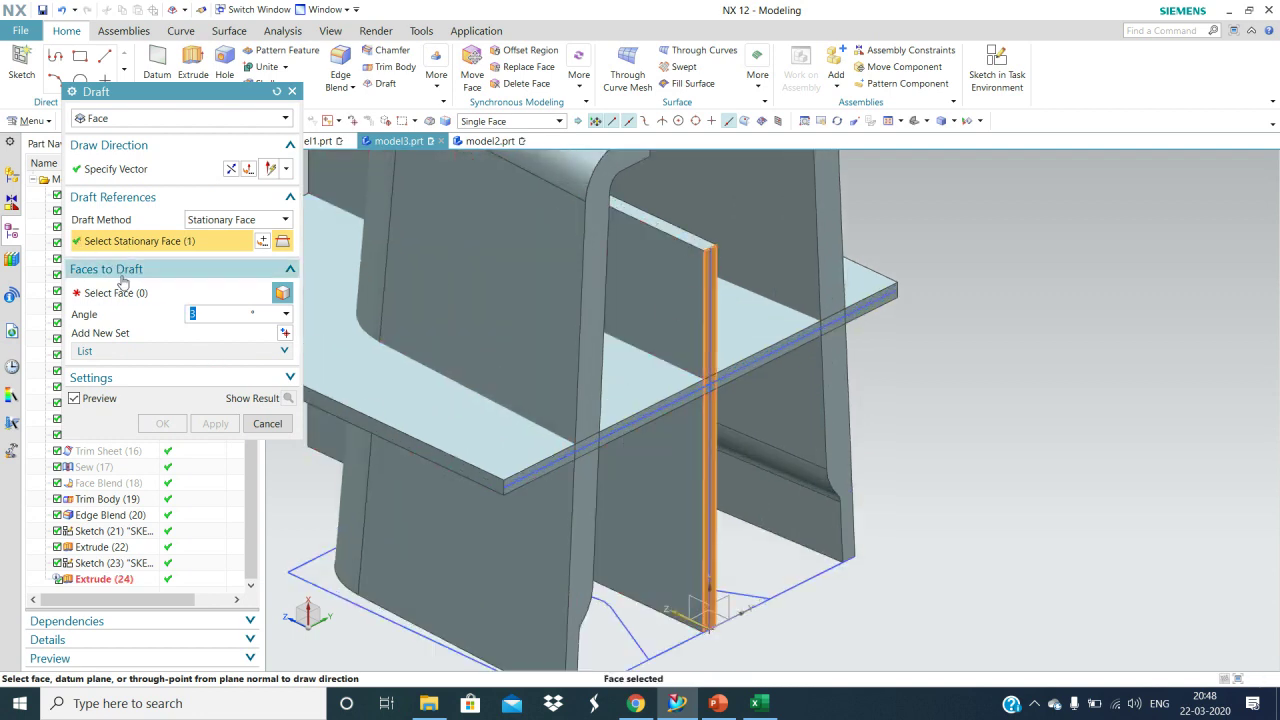
Step: Draft the vertical rib's side faces by -0.5° from the stationary front end face and create the draft
{"action": "left_click", "coordinate": [116, 293]}
{"action": "left_click", "coordinate": [658, 274]}
{"action": "middle_click_drag", "start_coordinate": [841, 487], "coordinate": [726, 451]}
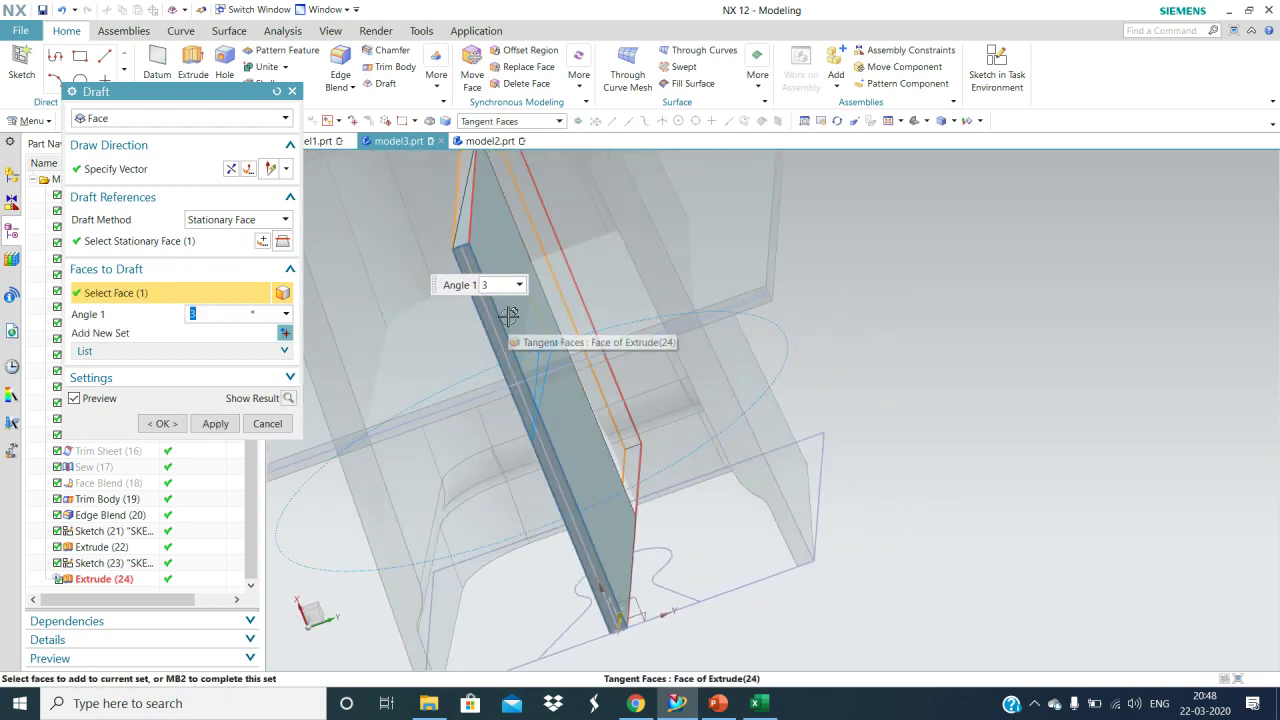
{"action": "left_click", "coordinate": [594, 443]}
{"action": "middle_click_drag", "start_coordinate": [603, 443], "coordinate": [617, 453]}
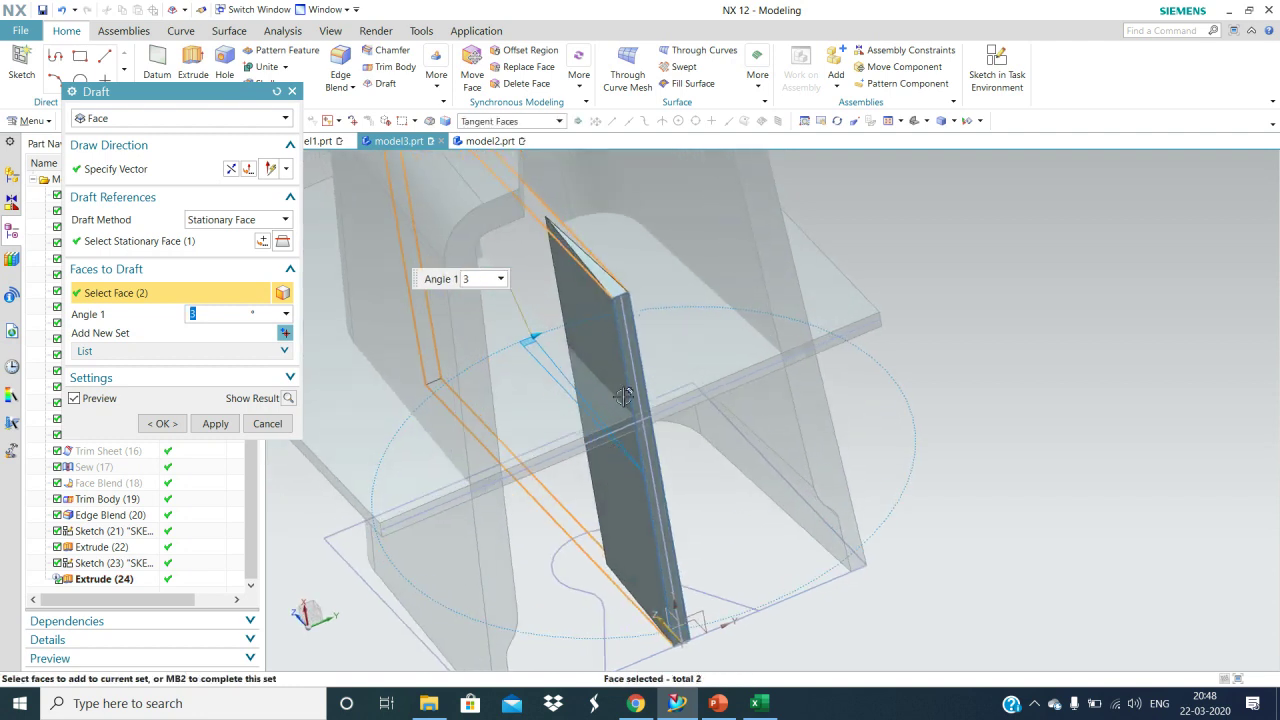
{"action": "scroll", "coordinate": [640, 420], "scroll_direction": "up", "scroll_amount": 3}
{"action": "left_click", "coordinate": [684, 389]}
{"action": "scroll", "coordinate": [684, 389], "scroll_direction": "down", "scroll_amount": 4}
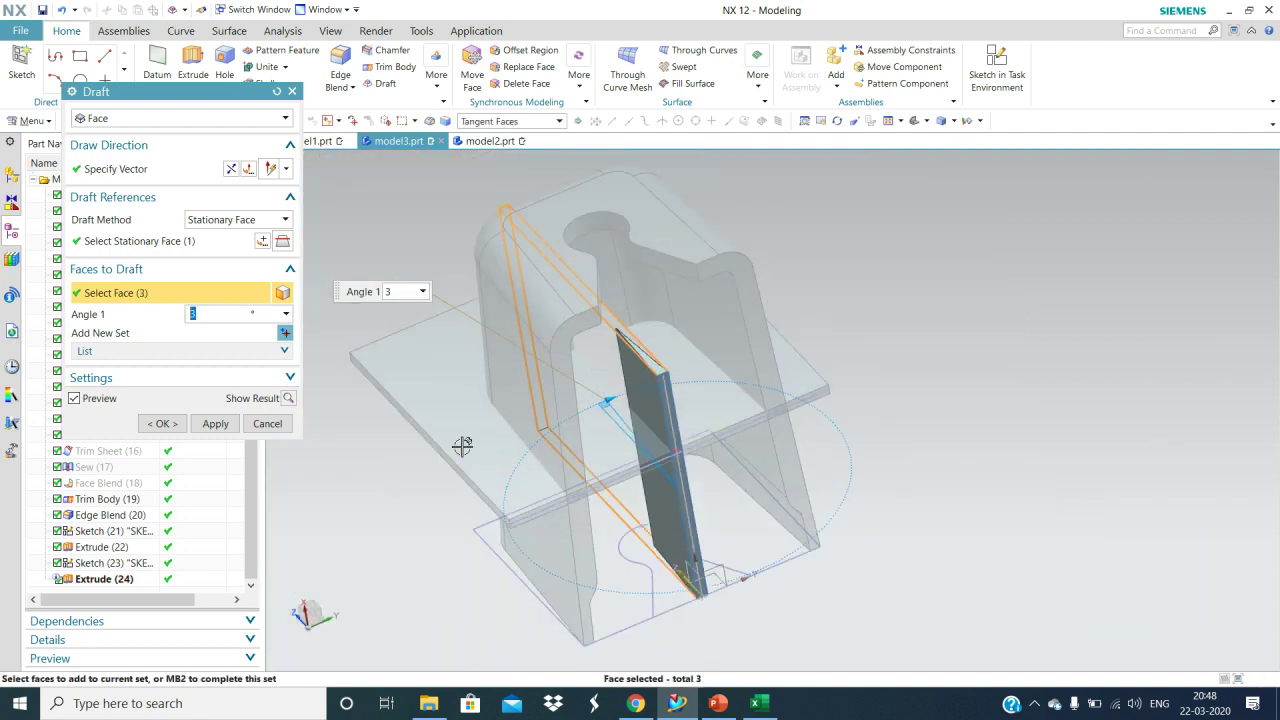
{"action": "type", "text": "-0.5"}
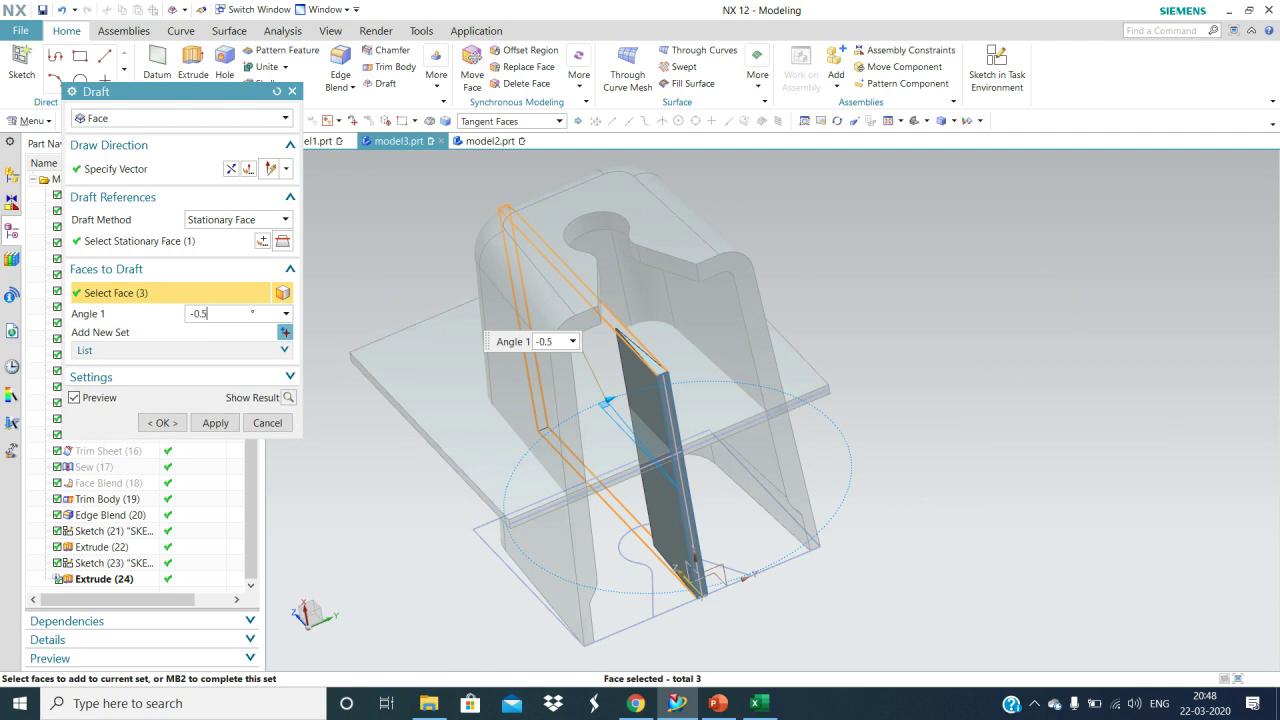
{"action": "key", "text": "Return"}
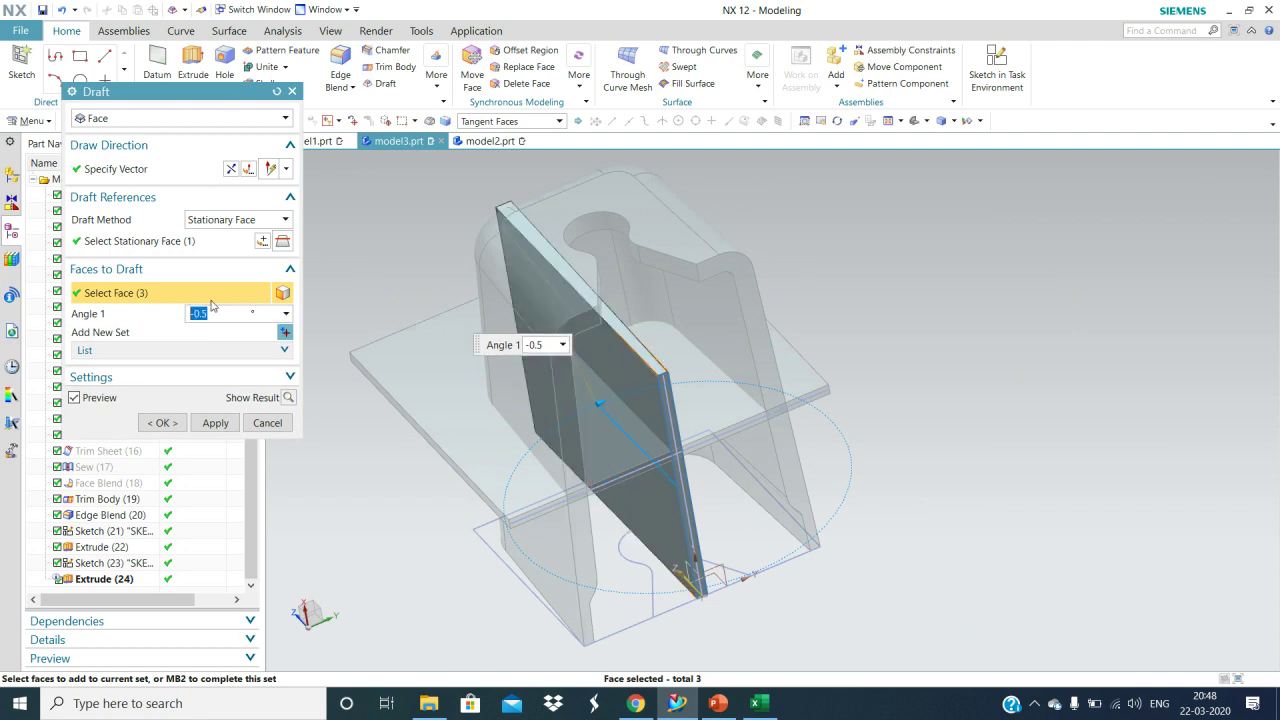
{"action": "left_click", "coordinate": [160, 422]}
{"action": "scroll", "coordinate": [622, 370], "scroll_direction": "down", "scroll_amount": 3}
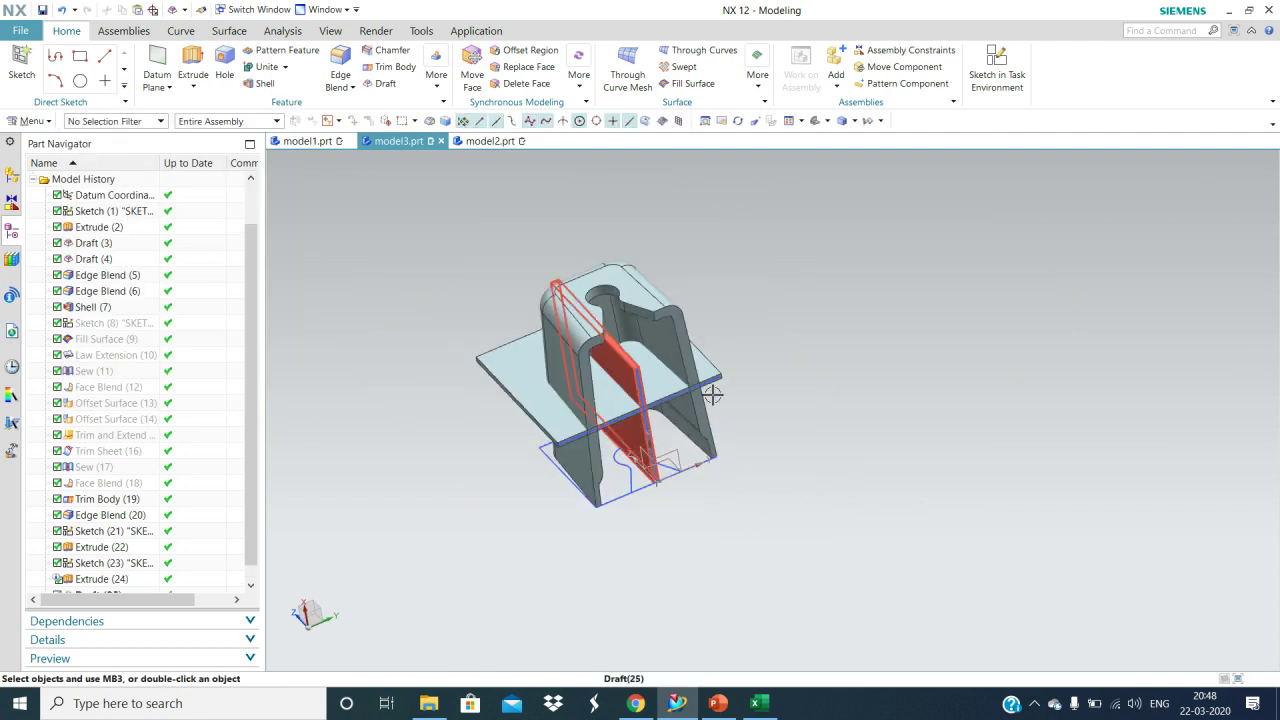
Step: Start another face draft with the Z axis as draw direction and the horizontal rib's narrow front end face as the stationary face
{"action": "middle_click_drag", "start_coordinate": [801, 433], "coordinate": [816, 411]}
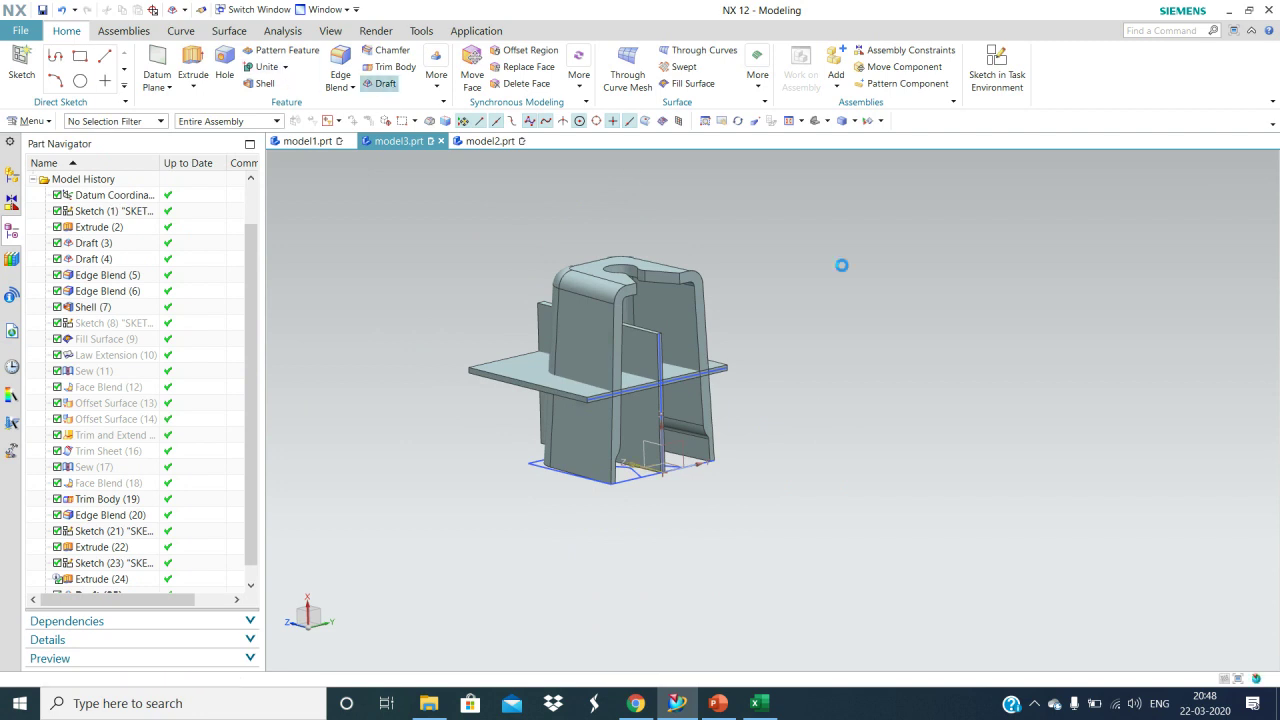
{"action": "scroll", "coordinate": [799, 281], "scroll_direction": "up", "scroll_amount": 5}
{"action": "middle_click_drag", "start_coordinate": [737, 358], "coordinate": [1010, 285], "text": "shift"}
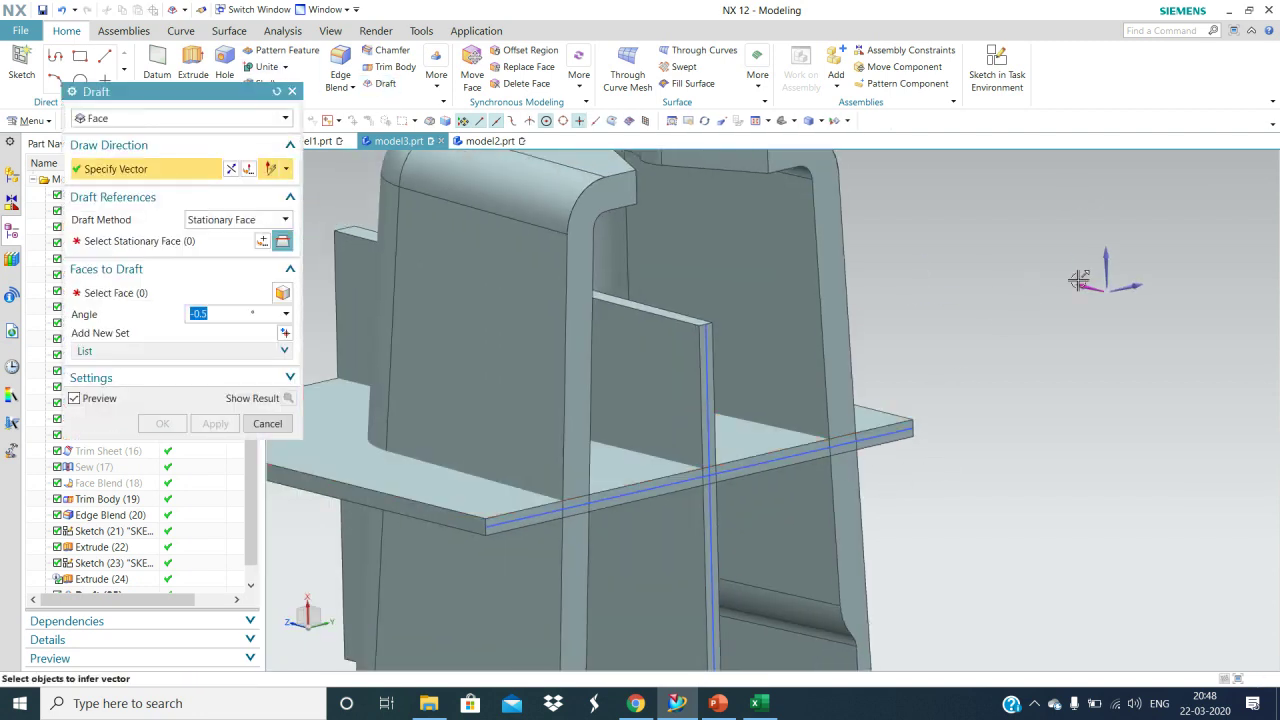
{"action": "middle_click_drag", "start_coordinate": [973, 383], "coordinate": [988, 397]}
{"action": "scroll", "coordinate": [980, 408], "scroll_direction": "down", "scroll_amount": 5}
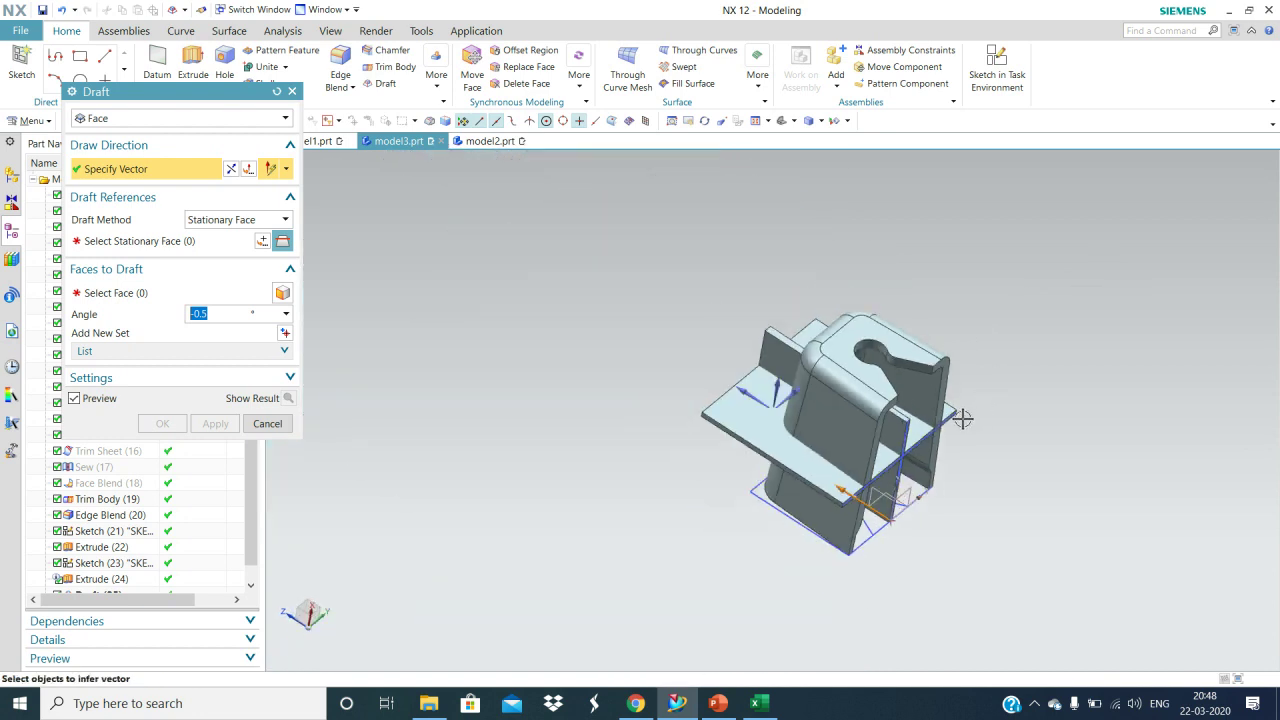
{"action": "left_click", "coordinate": [758, 395]}
{"action": "middle_click_drag", "start_coordinate": [1000, 446], "coordinate": [963, 405]}
{"action": "scroll", "coordinate": [963, 405], "scroll_direction": "up", "scroll_amount": 4}
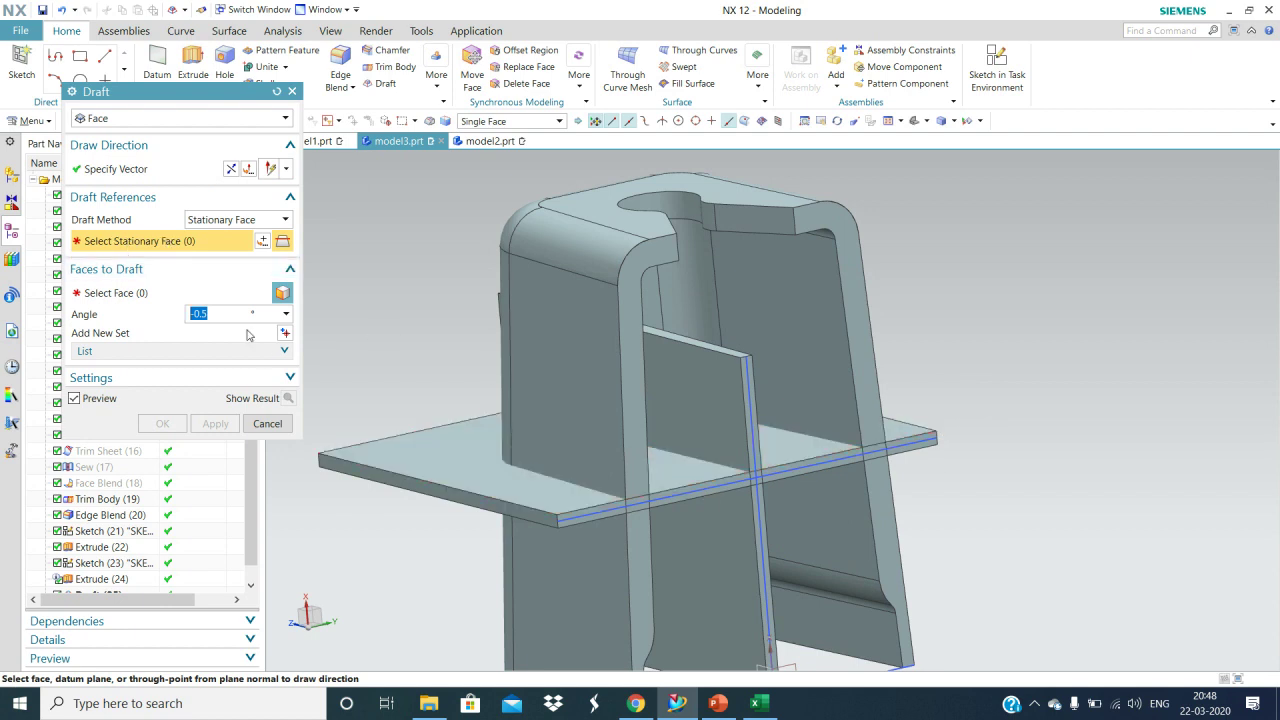
{"action": "scroll", "coordinate": [775, 492], "scroll_direction": "up", "scroll_amount": 2}
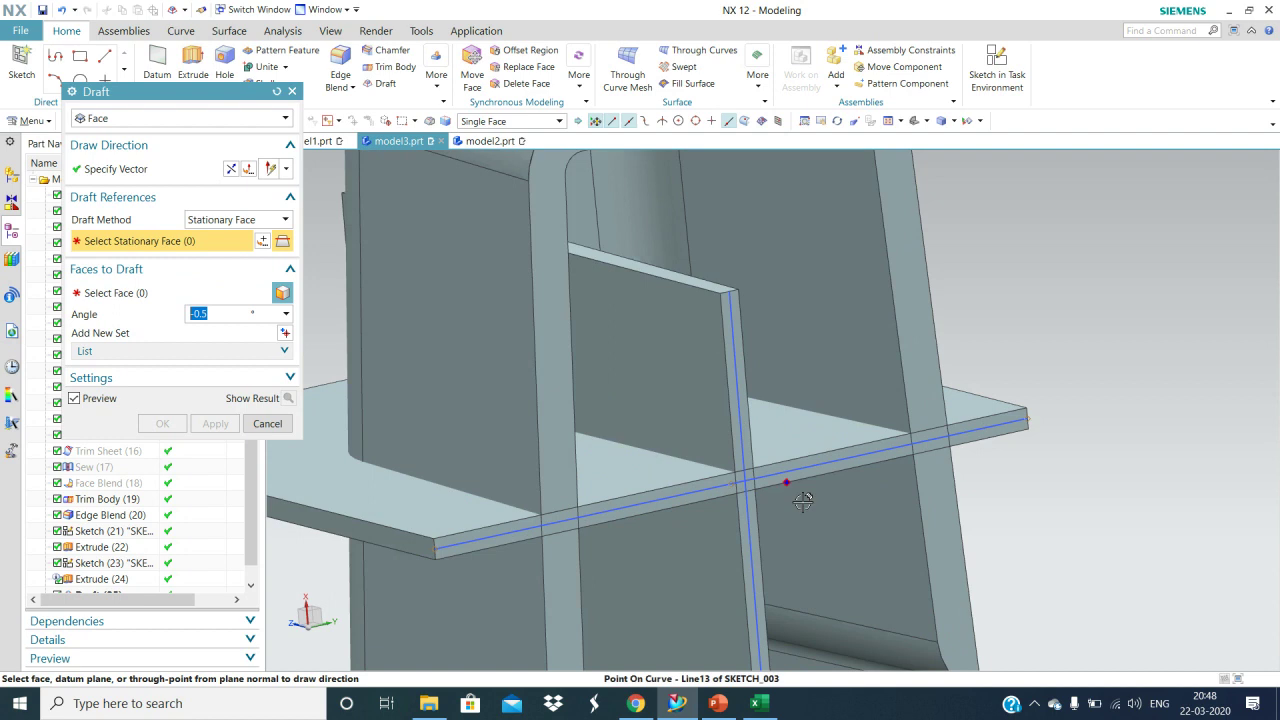
{"action": "left_click", "coordinate": [848, 450]}
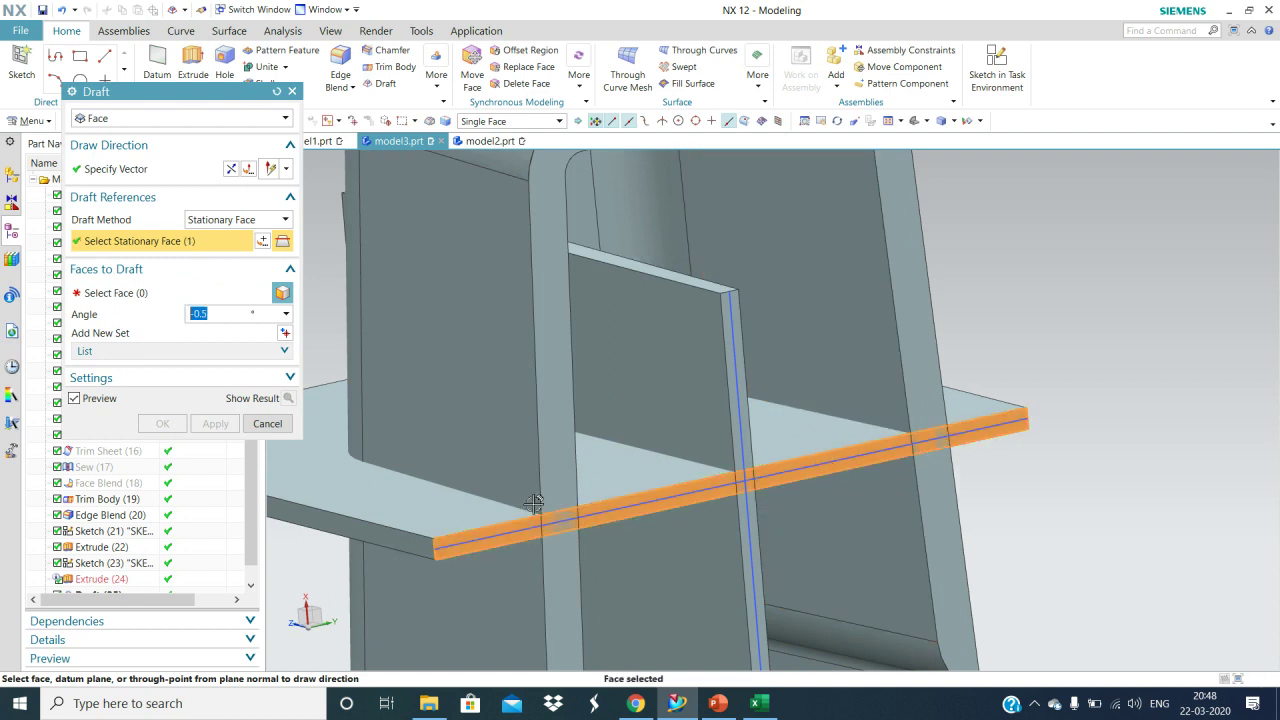
Step: Draft the horizontal rib's upper and lower faces at an angle of -0.5°
{"action": "left_click", "coordinate": [100, 293]}
{"action": "left_click", "coordinate": [794, 434]}
{"action": "middle_click_drag", "start_coordinate": [909, 517], "coordinate": [786, 455]}
{"action": "left_click", "coordinate": [749, 424]}
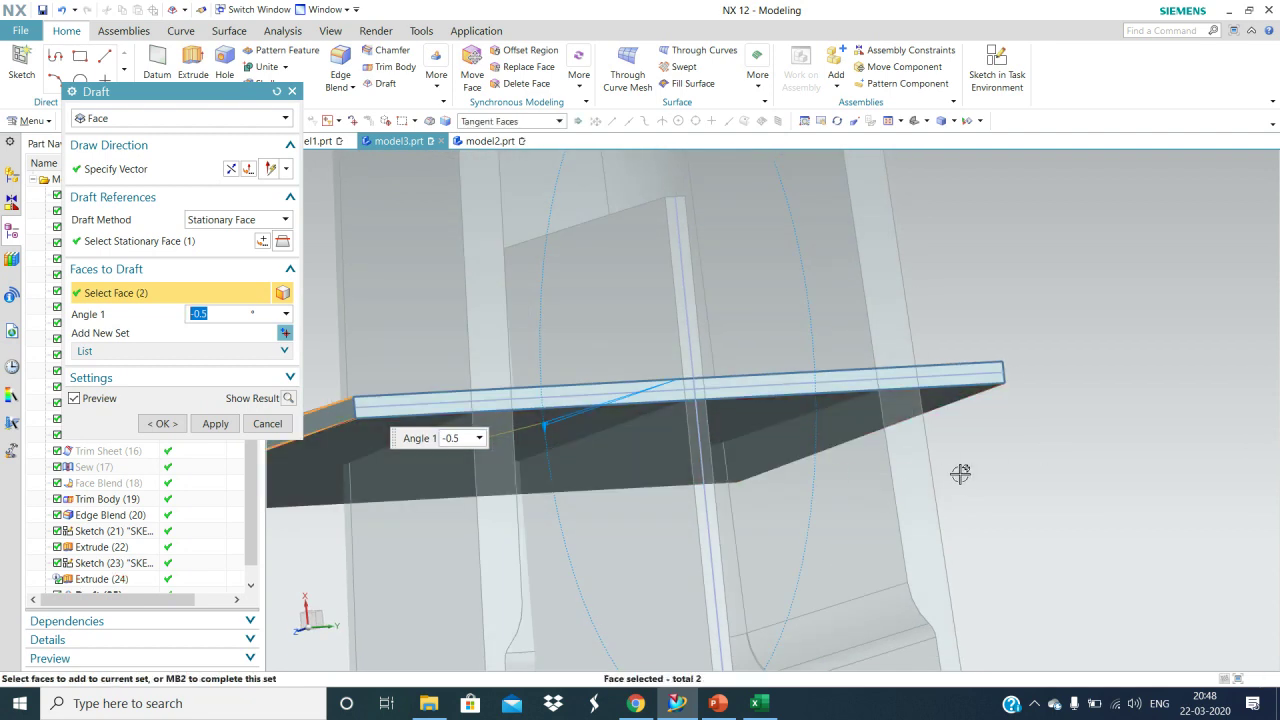
{"action": "scroll", "coordinate": [945, 455], "scroll_direction": "down", "scroll_amount": 5}
{"action": "mouse_move", "coordinate": [984, 516]}
{"action": "middle_mouse_down"}
{"action": "mouse_move", "coordinate": [994, 534]}
{"action": "mouse_move", "coordinate": [923, 500]}
{"action": "middle_mouse_up"}
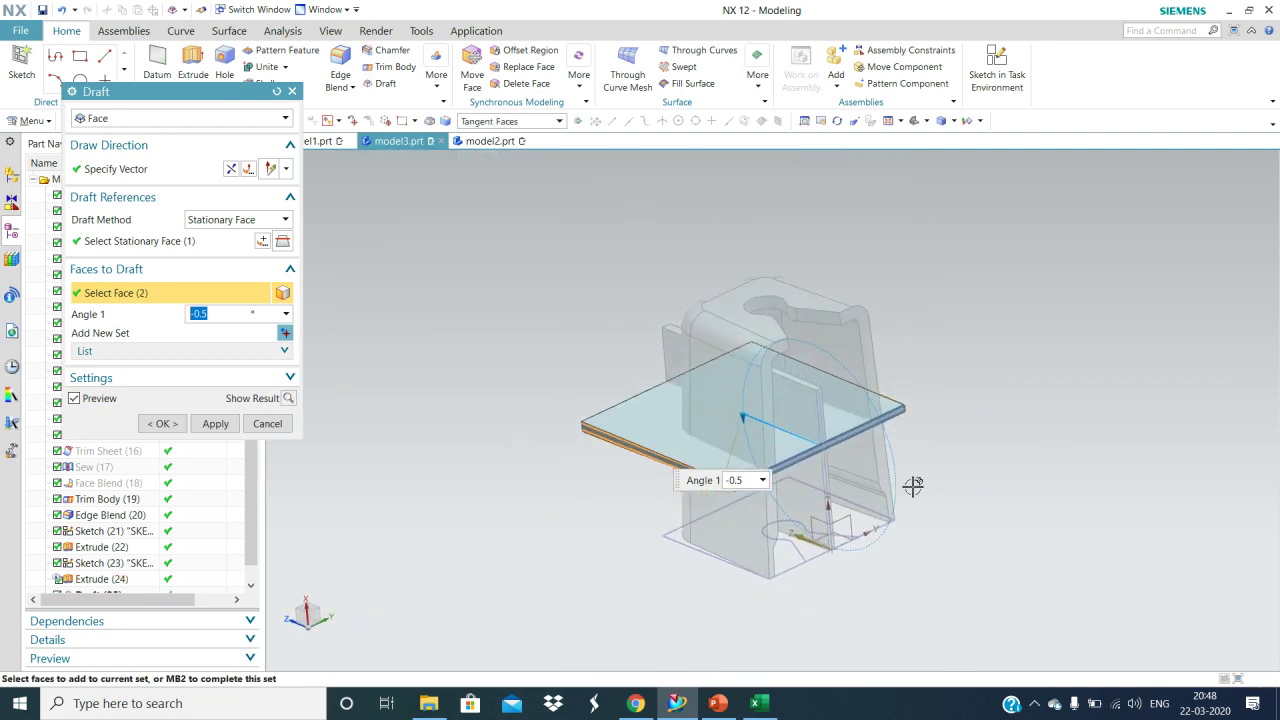
{"action": "left_click", "coordinate": [163, 423]}
{"action": "scroll", "coordinate": [1071, 474], "scroll_direction": "down", "scroll_amount": 3}
{"action": "middle_click_drag", "start_coordinate": [1071, 480], "coordinate": [910, 535]}
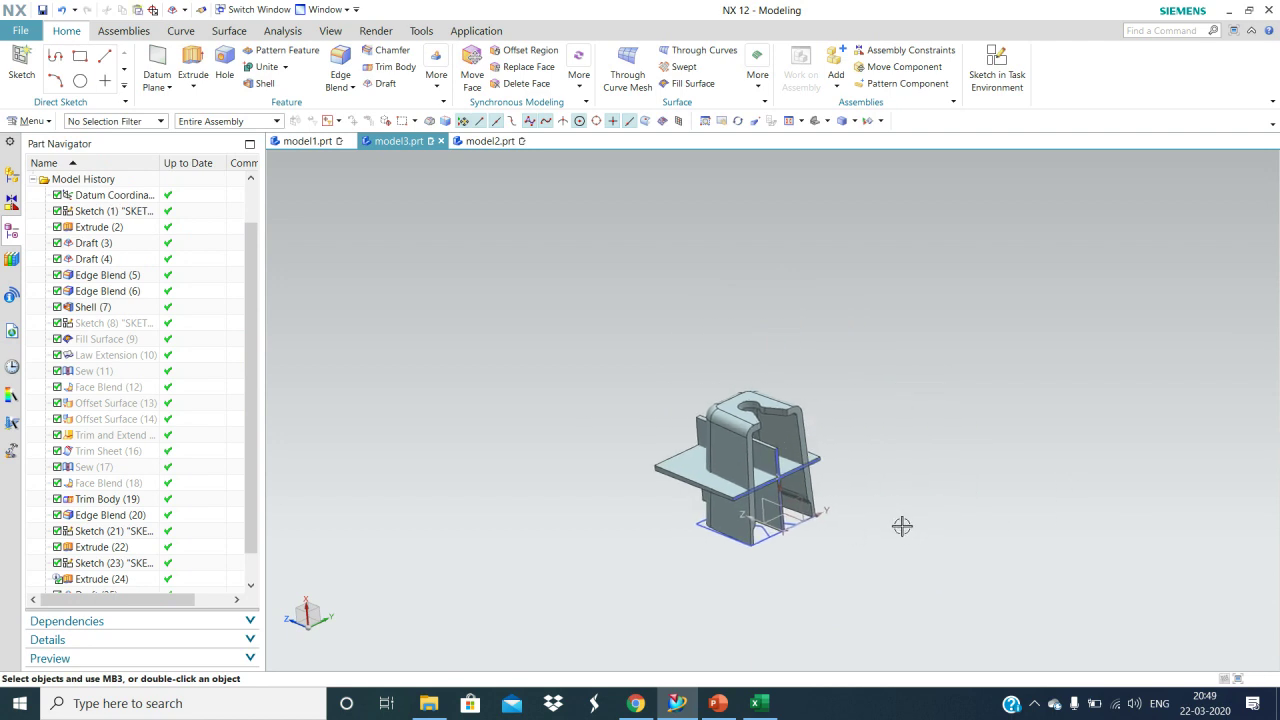
Step: Unite the drafted vertical and horizontal ribs into one body with a 0.01 tolerance
{"action": "scroll", "coordinate": [905, 525], "scroll_direction": "up", "scroll_amount": 2}
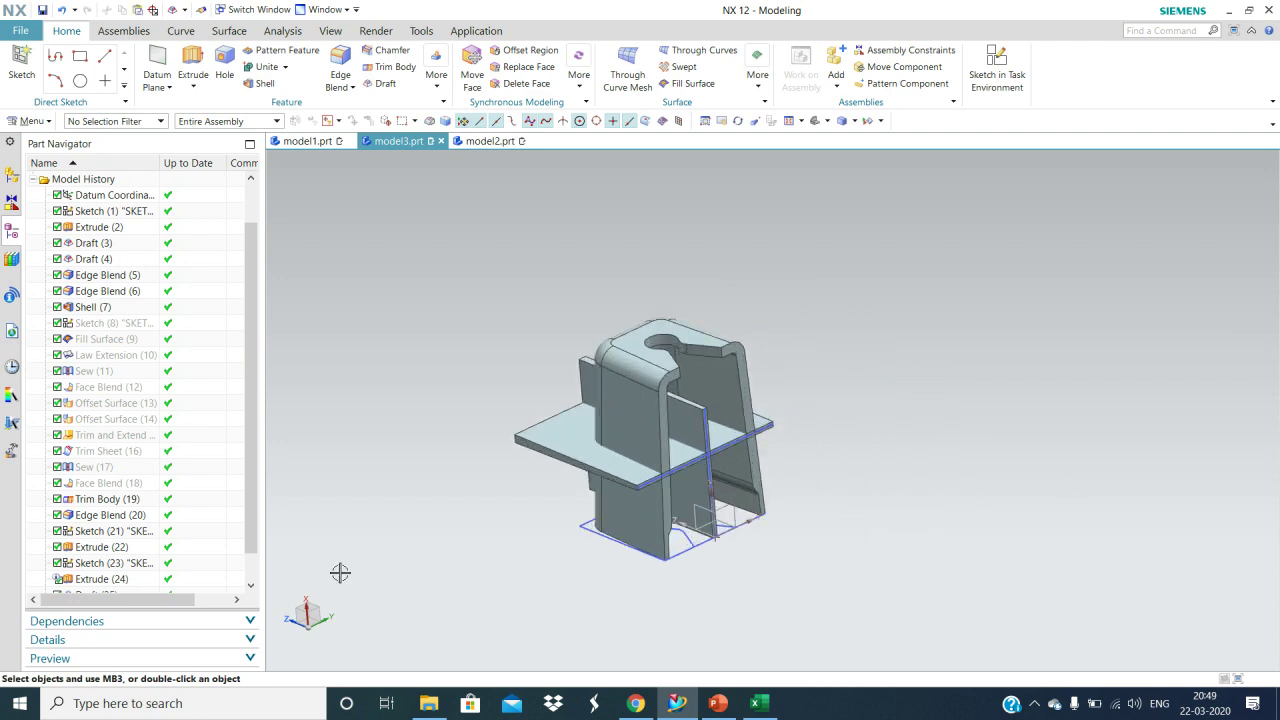
{"action": "scroll", "coordinate": [254, 445], "scroll_direction": "down", "scroll_amount": 1}
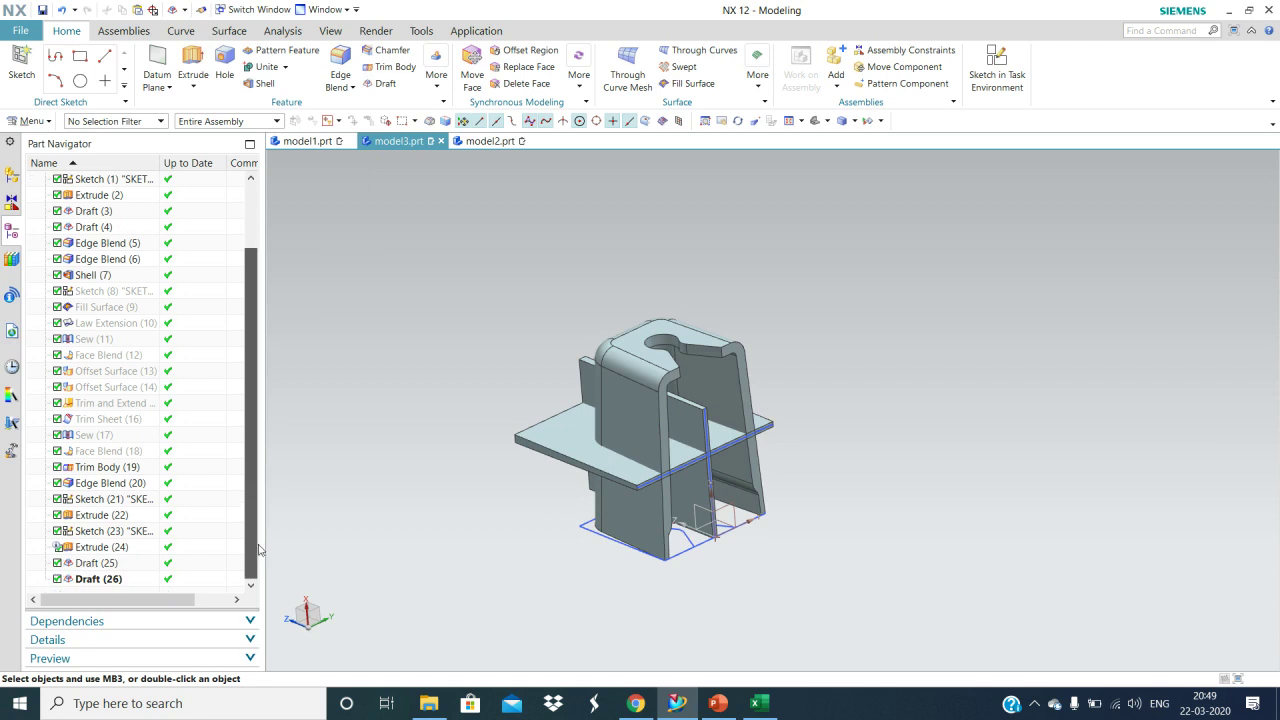
{"action": "left_click", "coordinate": [92, 581]}
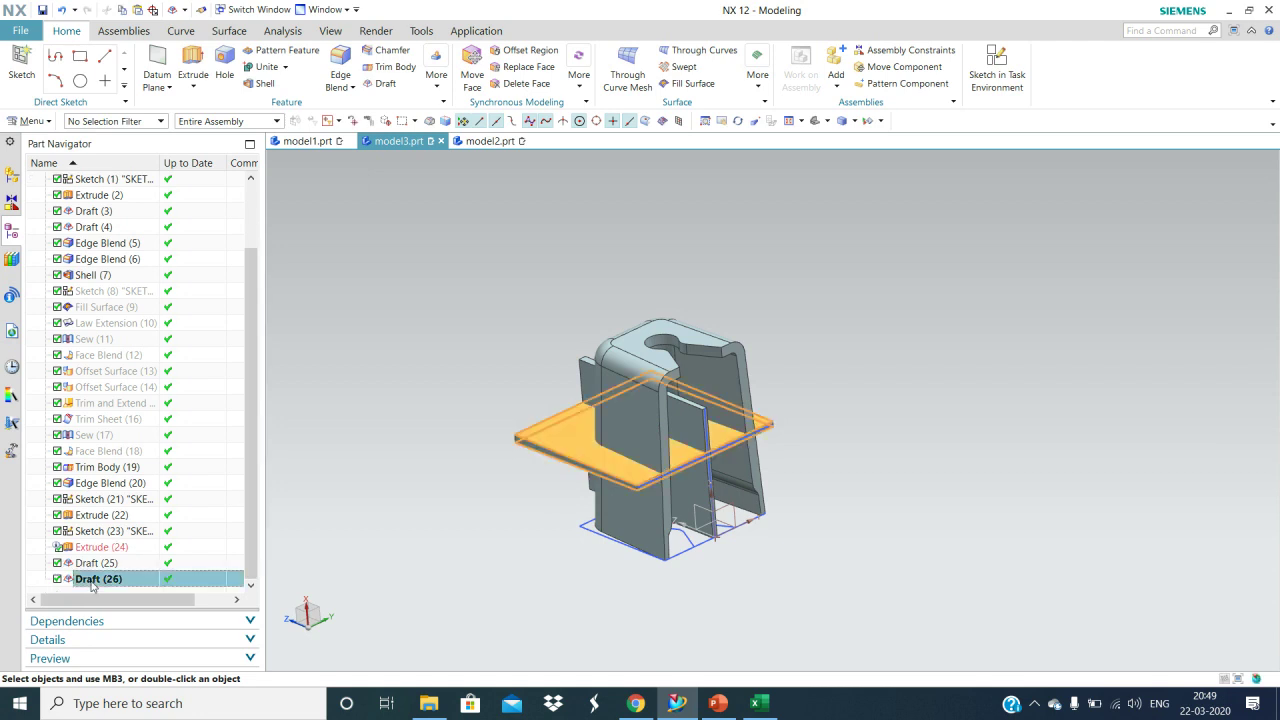
{"action": "left_click", "coordinate": [379, 403]}
{"action": "left_click", "coordinate": [262, 67]}
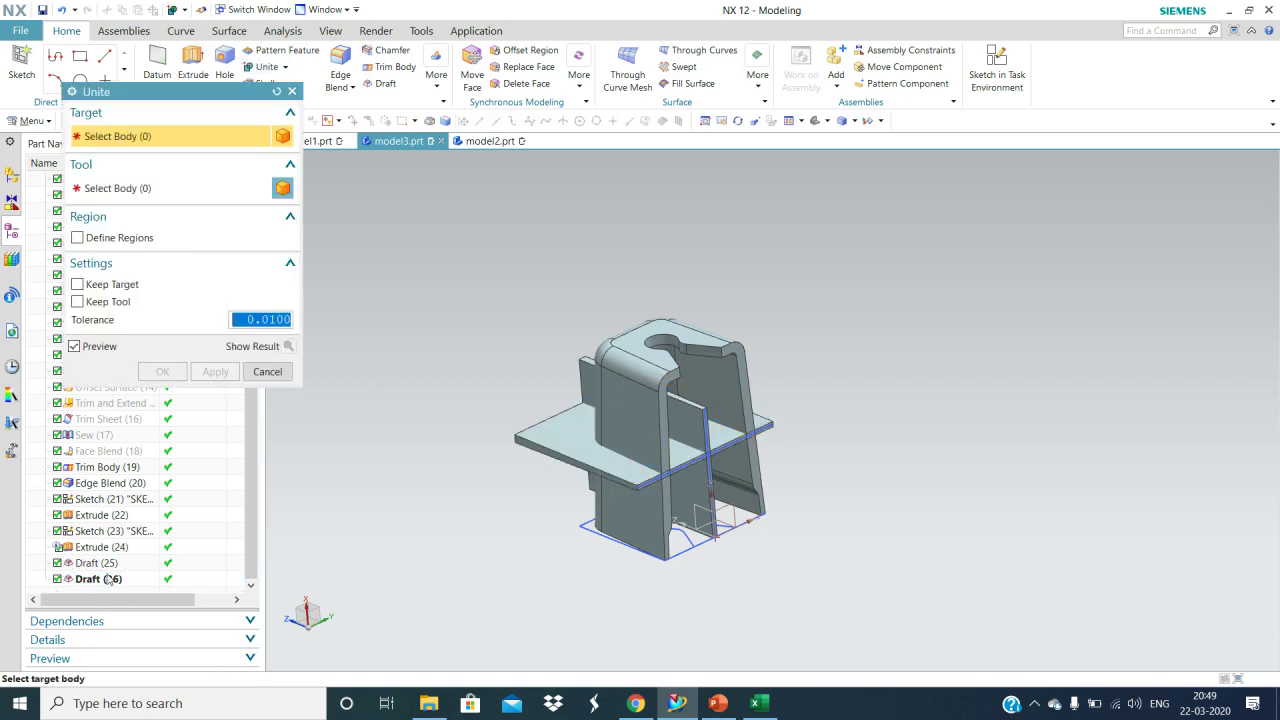
{"action": "left_click", "coordinate": [103, 563]}
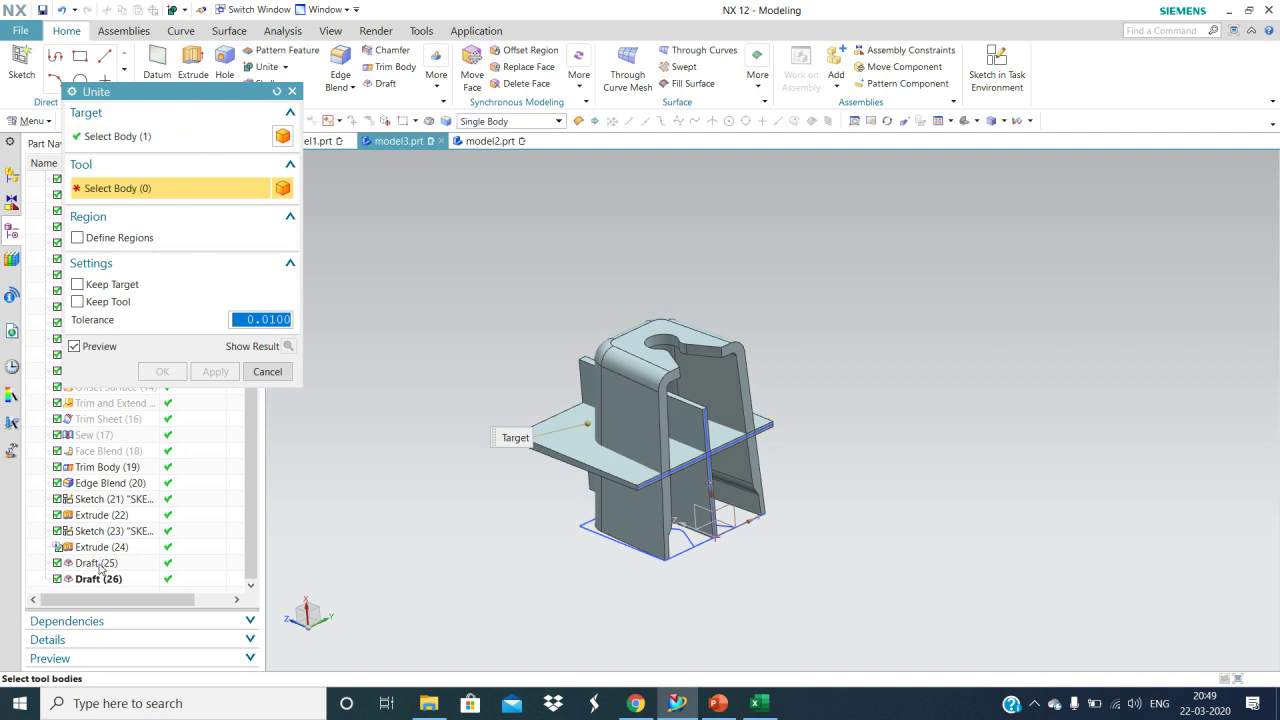
{"action": "left_click", "coordinate": [95, 580]}
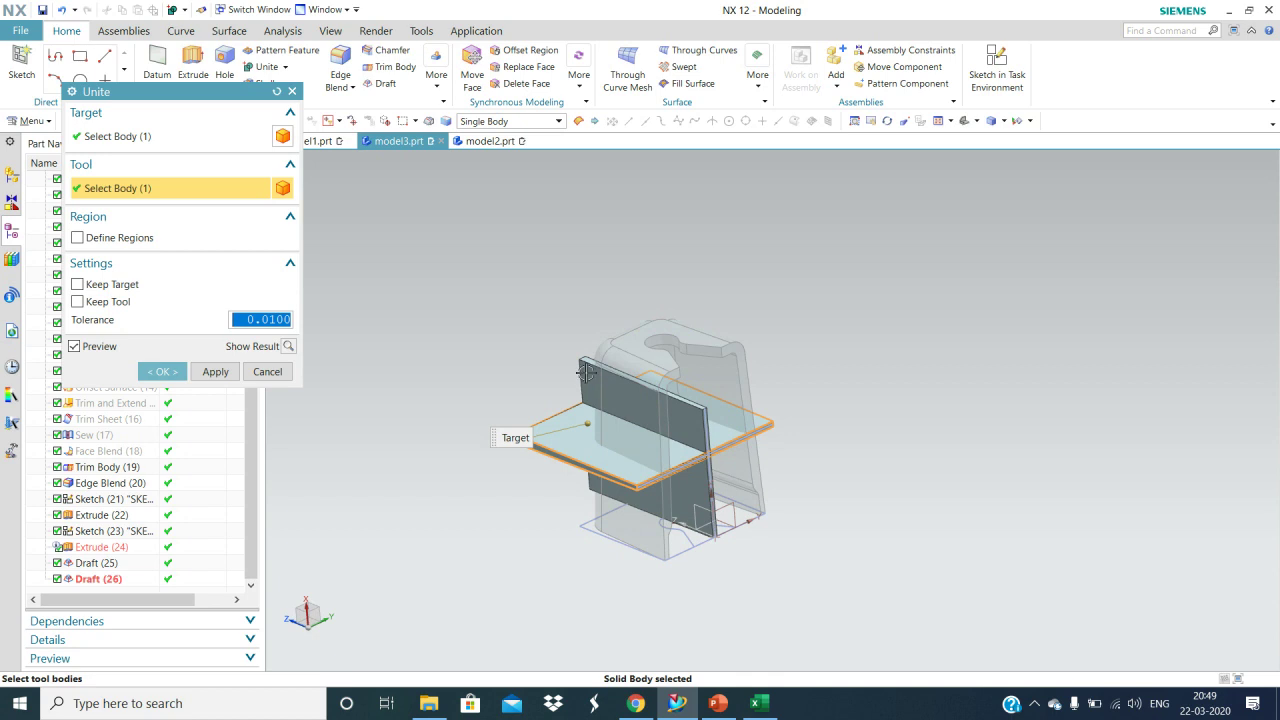
{"action": "left_click", "coordinate": [162, 371]}
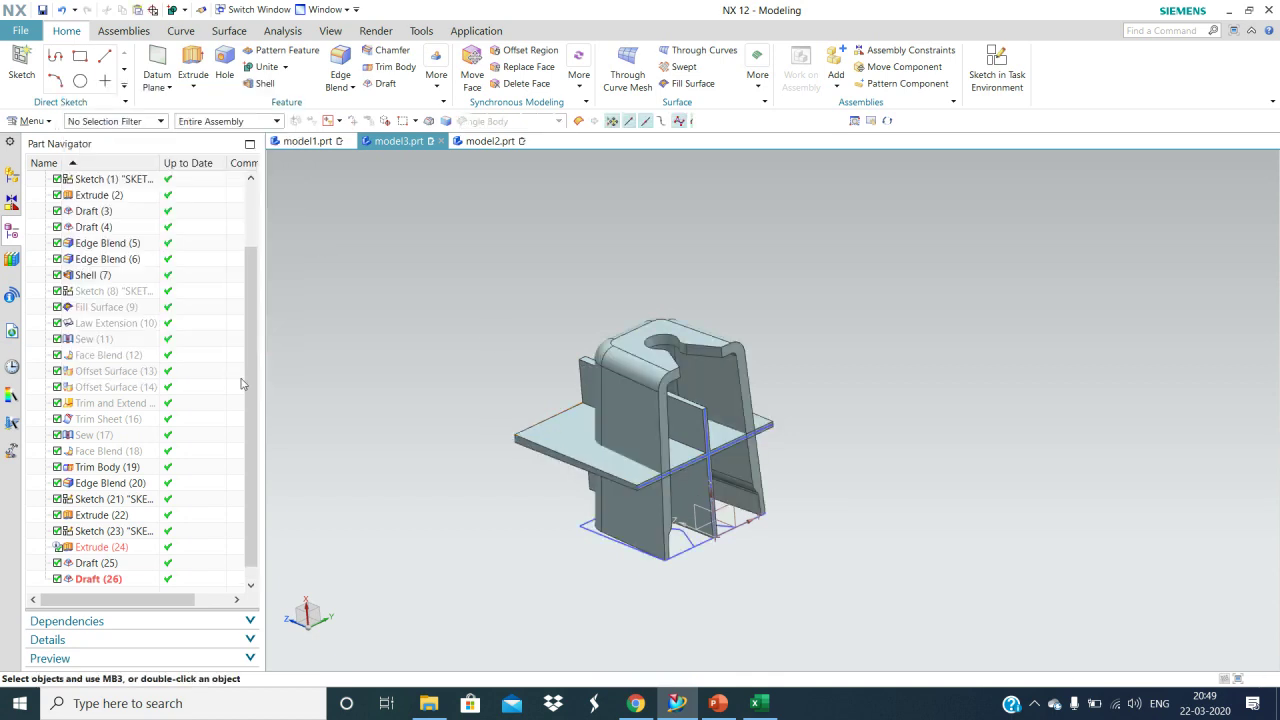
{"action": "scroll", "coordinate": [323, 507], "scroll_direction": "down", "scroll_amount": 1}
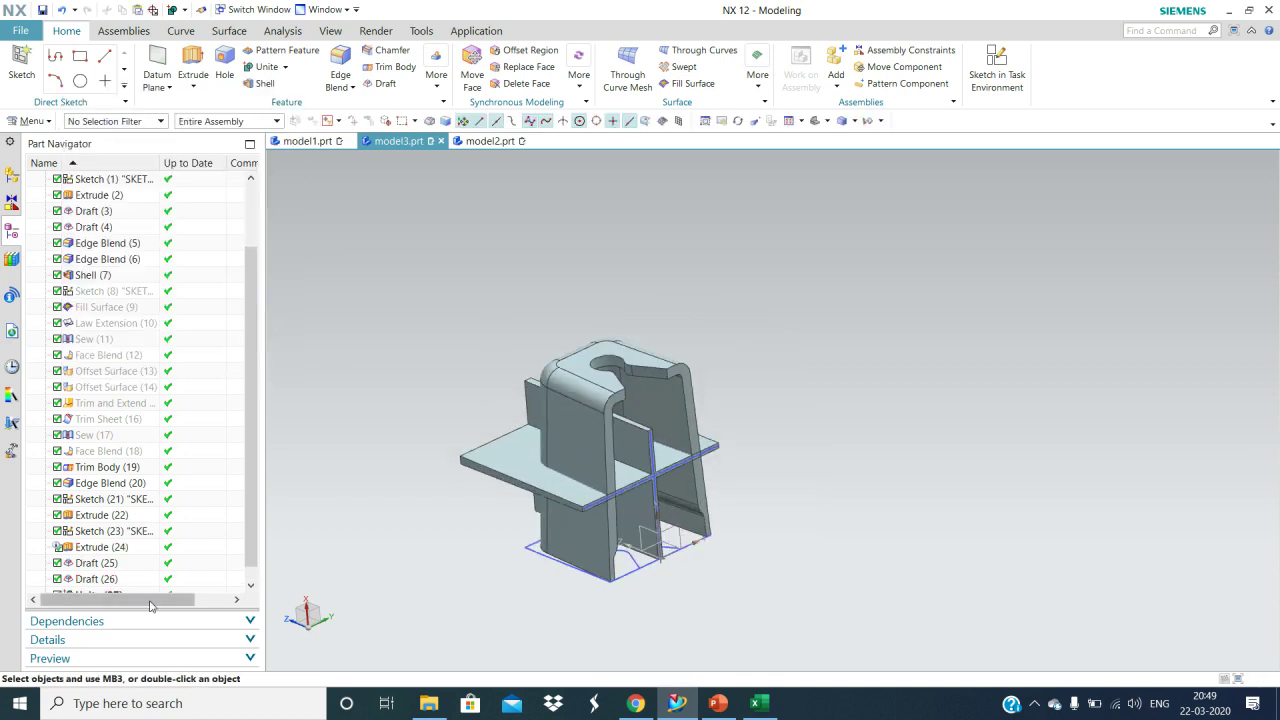
{"action": "scroll", "coordinate": [221, 521], "scroll_direction": "down", "scroll_amount": 1}
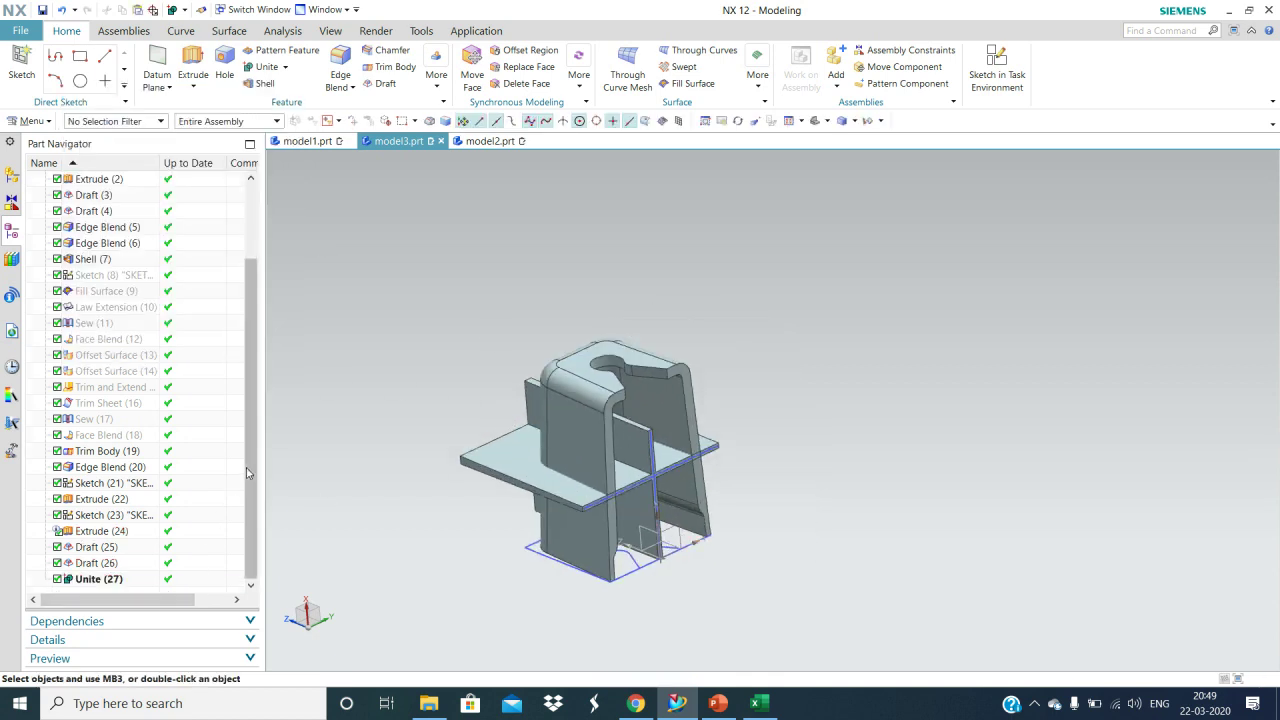
{"action": "left_click", "coordinate": [266, 66]}
{"action": "left_click_drag", "start_coordinate": [167, 97], "coordinate": [520, 60]}
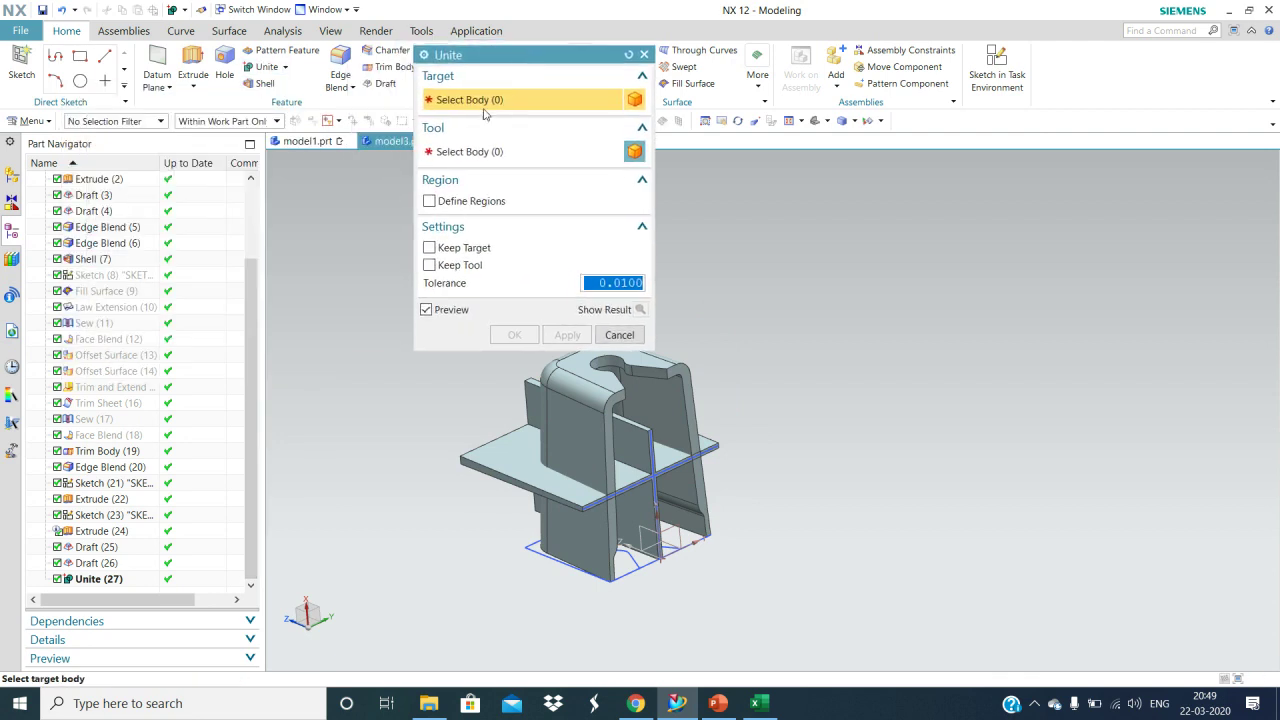
{"action": "left_click", "coordinate": [640, 454]}
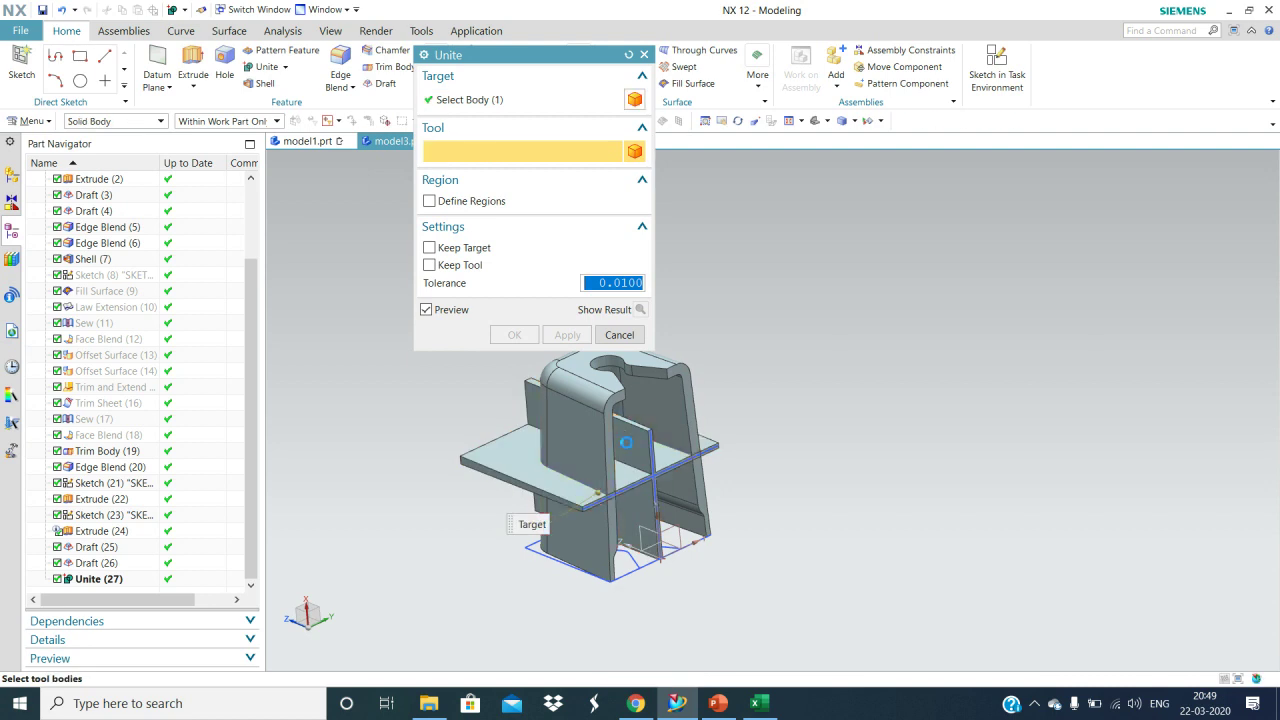
{"action": "left_click", "coordinate": [644, 54]}
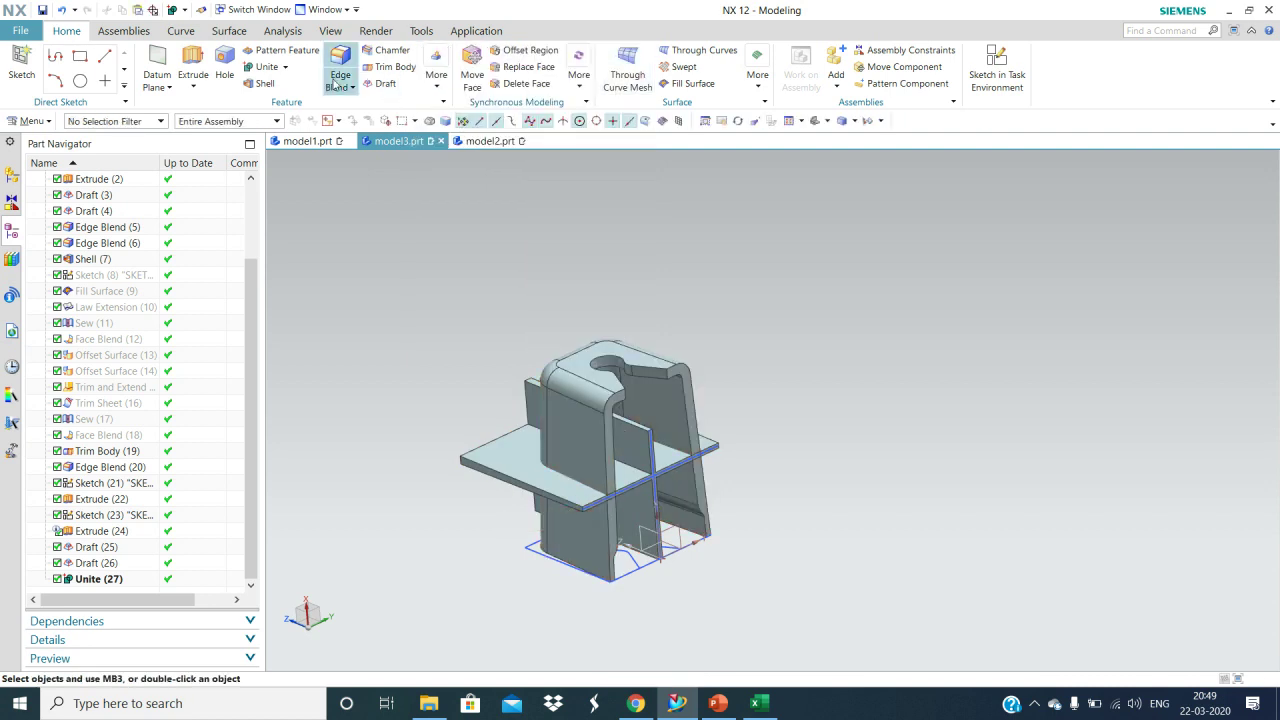
Step: Unite the crossed ribs with the shelled body as target, using Define Regions to remove the rib portion outside the shell
{"action": "left_click", "coordinate": [266, 66]}
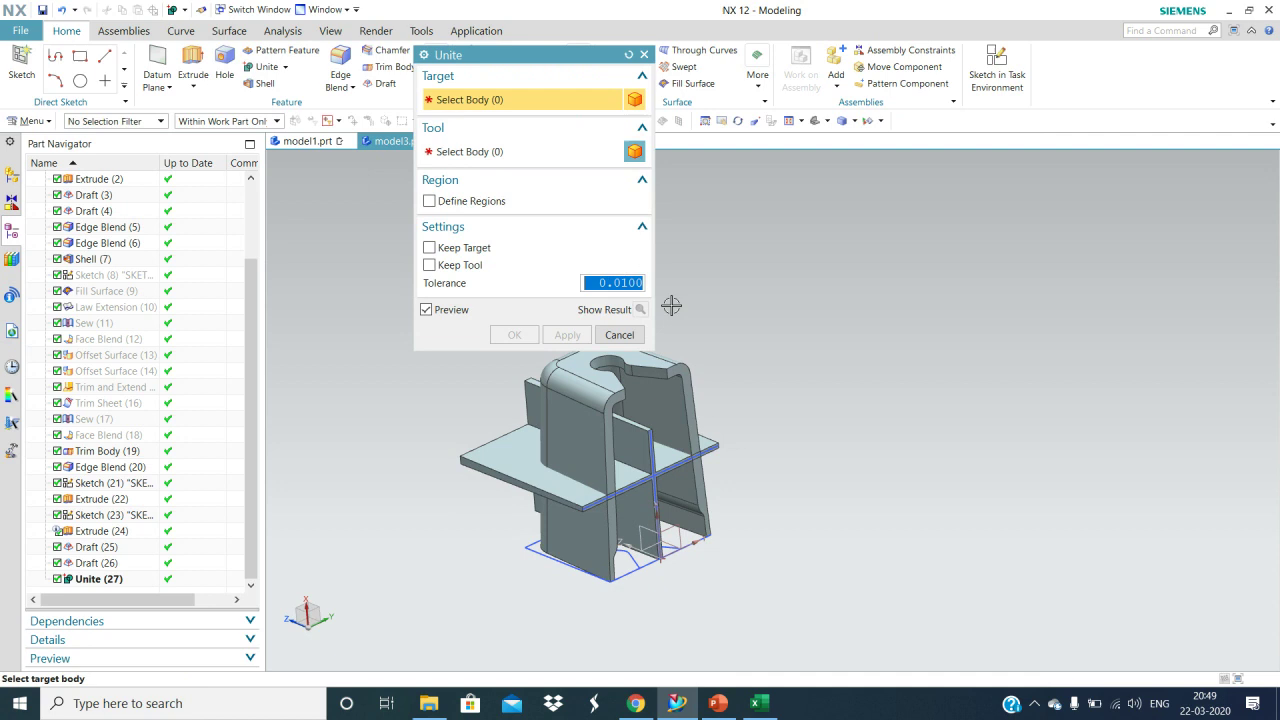
{"action": "left_click", "coordinate": [669, 368]}
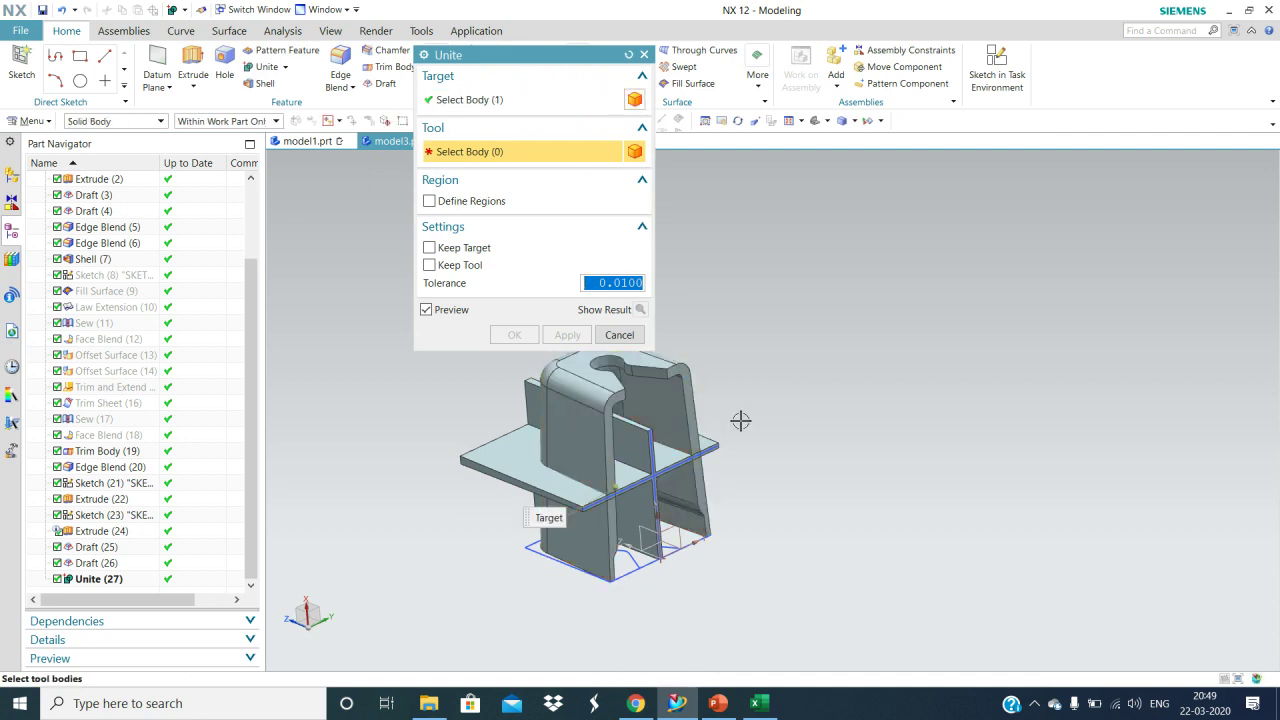
{"action": "left_click", "coordinate": [509, 462]}
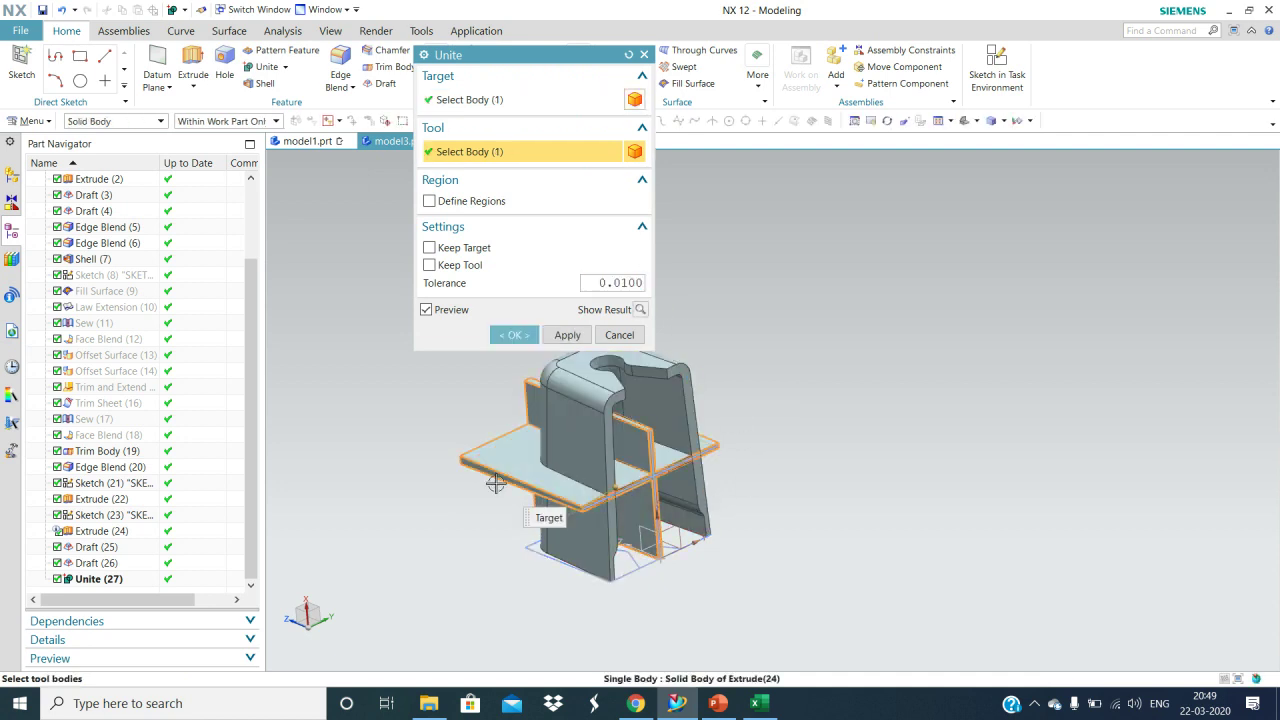
{"action": "left_click", "coordinate": [474, 202]}
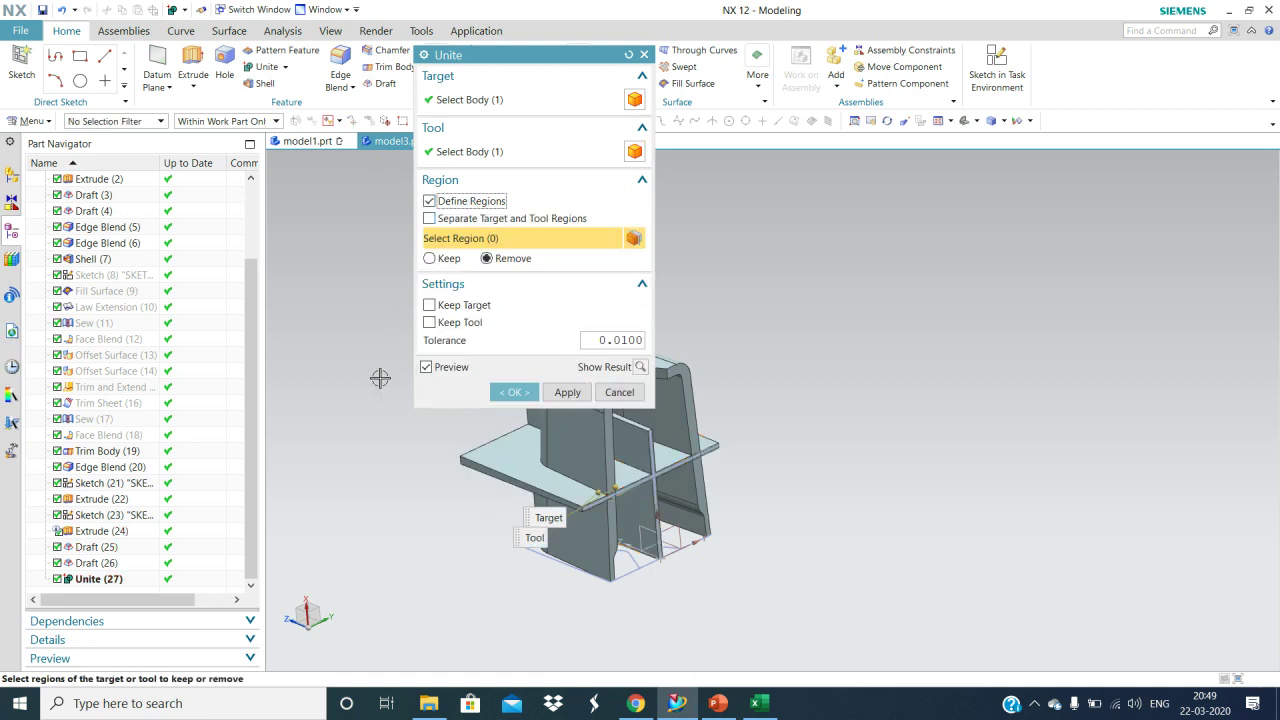
{"action": "middle_click_drag", "start_coordinate": [390, 543], "coordinate": [346, 543]}
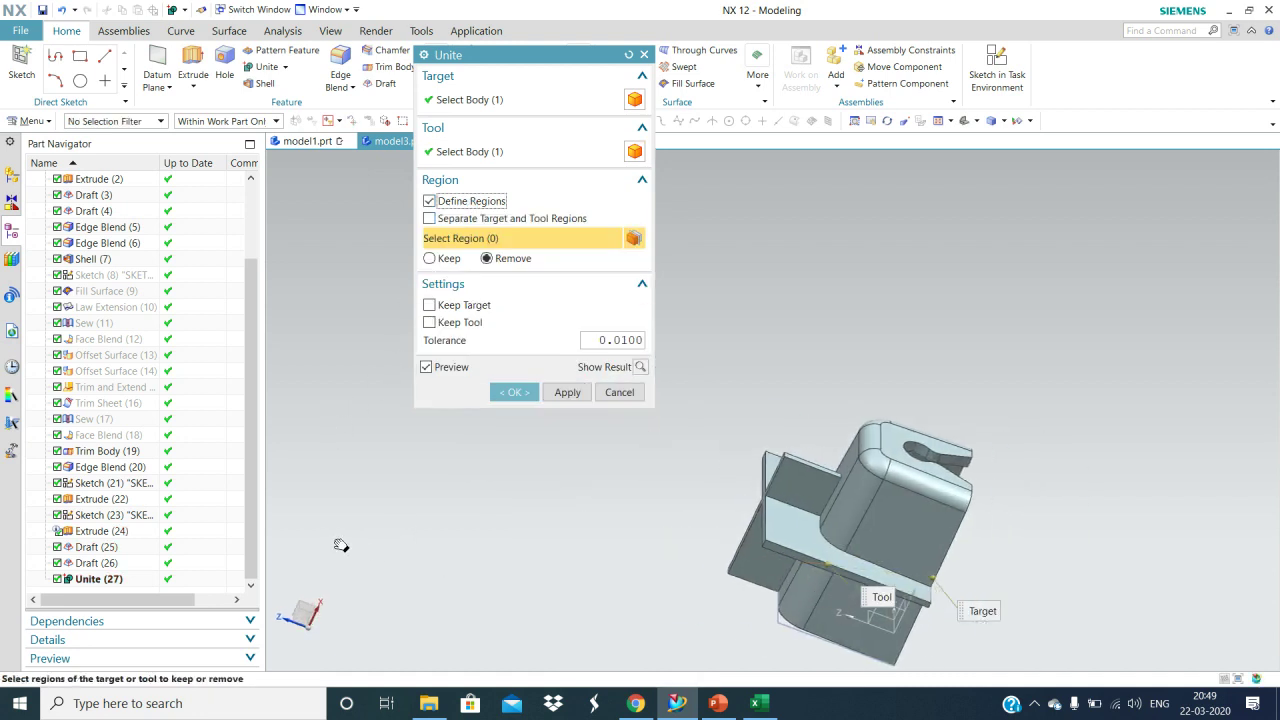
{"action": "left_click", "coordinate": [771, 606]}
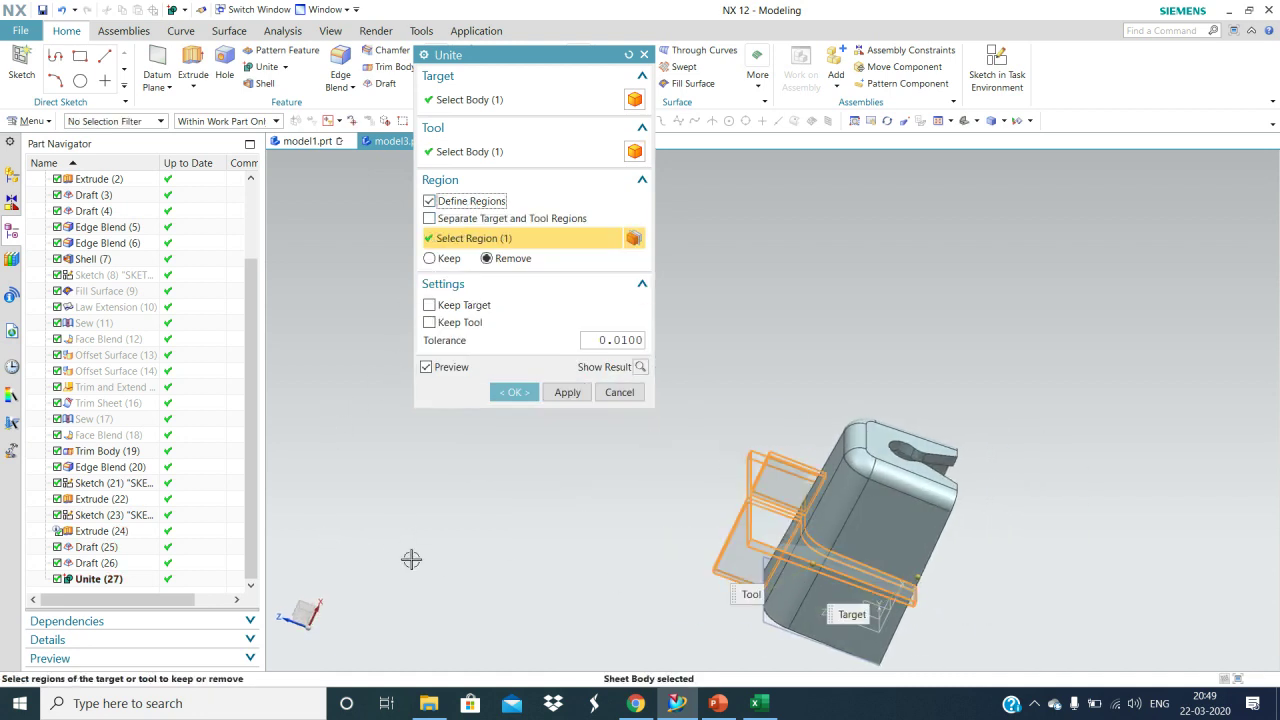
{"action": "left_click", "coordinate": [494, 397]}
{"action": "middle_click_drag", "start_coordinate": [1012, 526], "coordinate": [752, 436]}
{"action": "scroll", "coordinate": [820, 509], "scroll_direction": "down", "scroll_amount": 6}
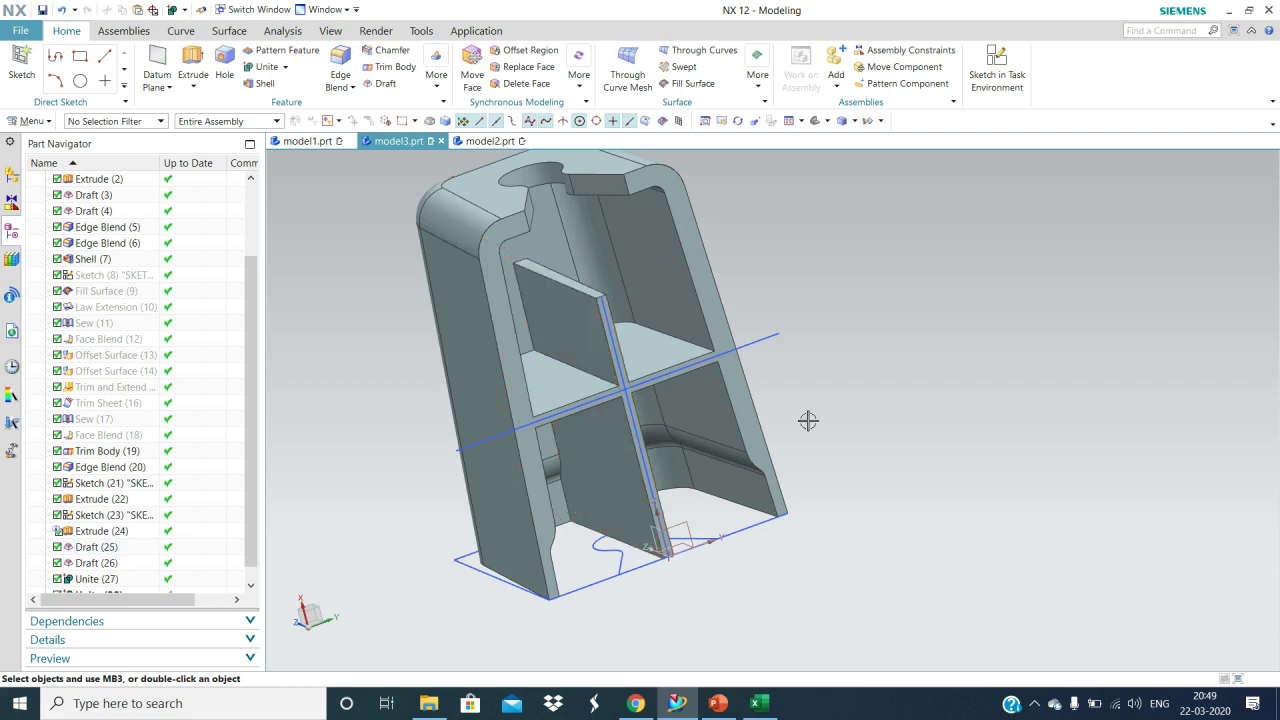
{"action": "scroll", "coordinate": [809, 551], "scroll_direction": "up", "scroll_amount": 5}
{"action": "middle_click_drag", "start_coordinate": [809, 551], "coordinate": [833, 564]}
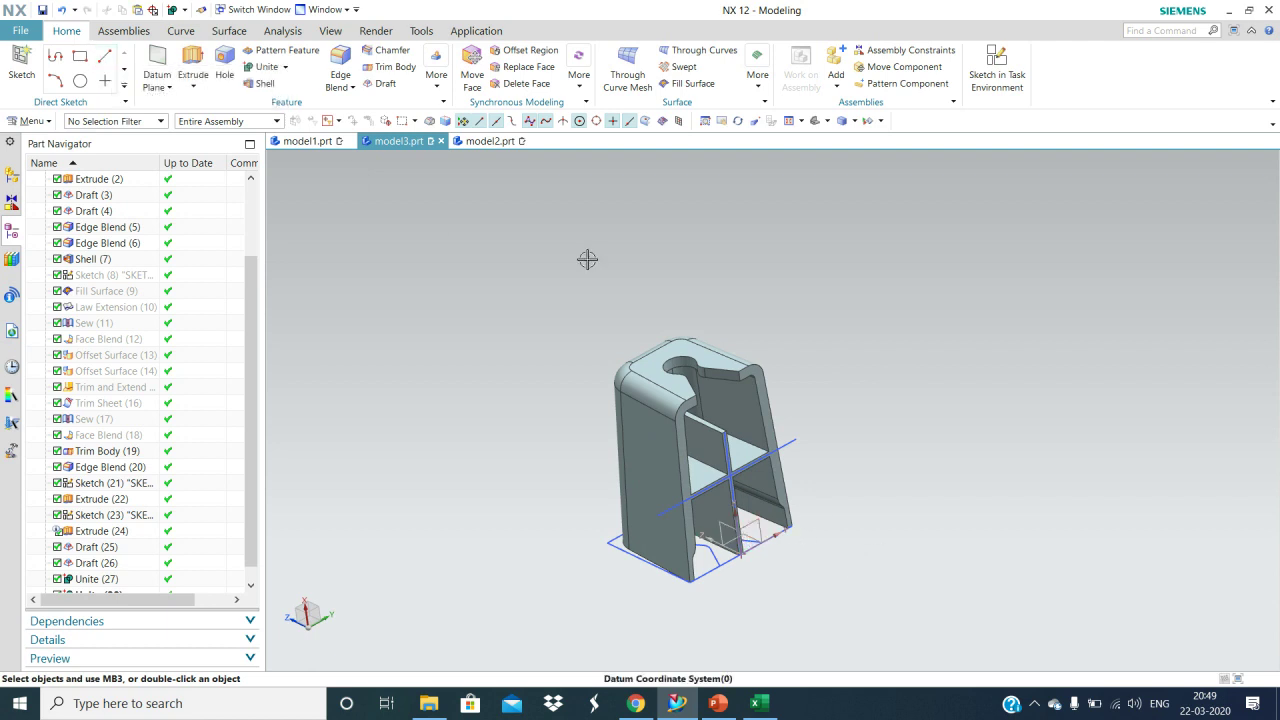
{"action": "left_click", "coordinate": [106, 59]}
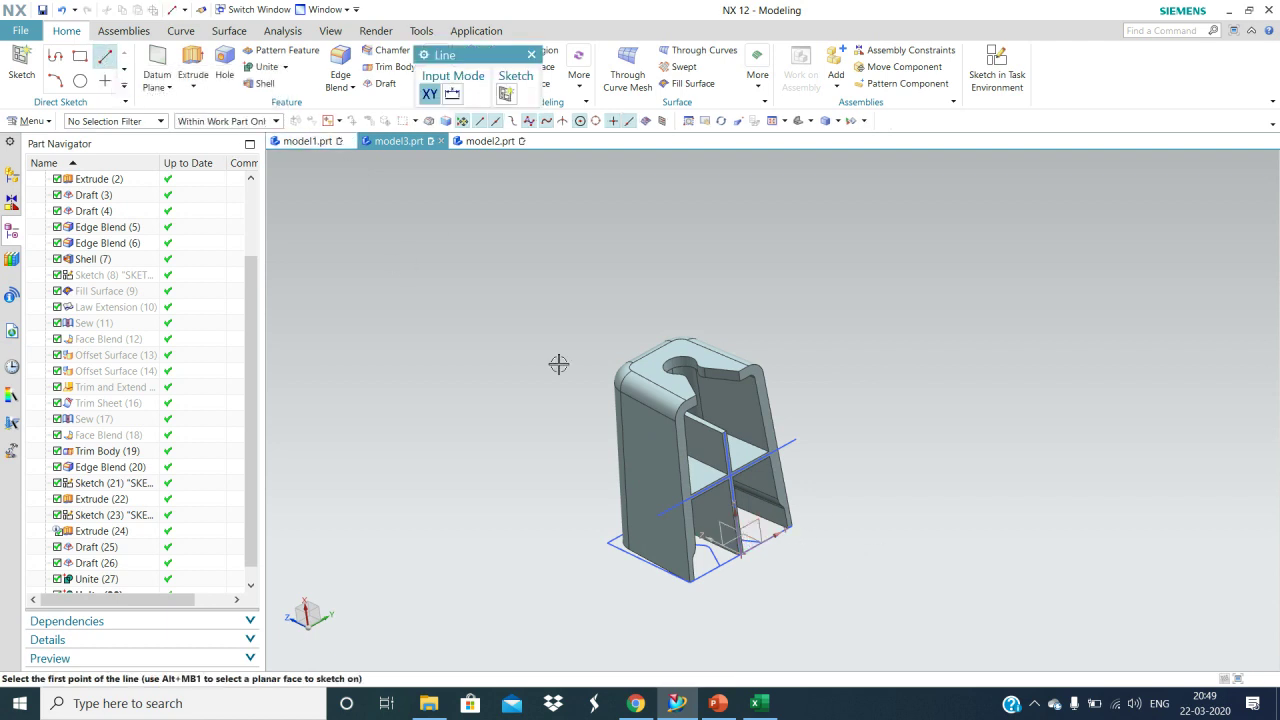
{"action": "left_click", "coordinate": [754, 531]}
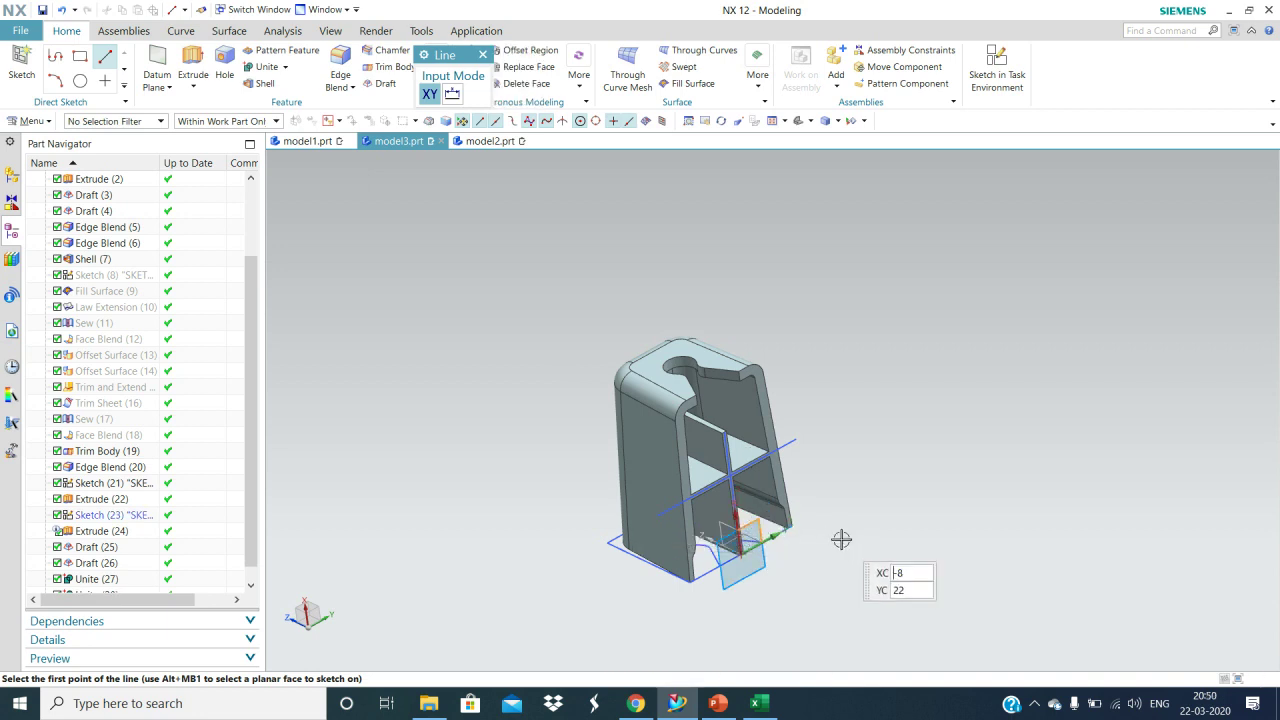
{"action": "key", "text": "Escape"}
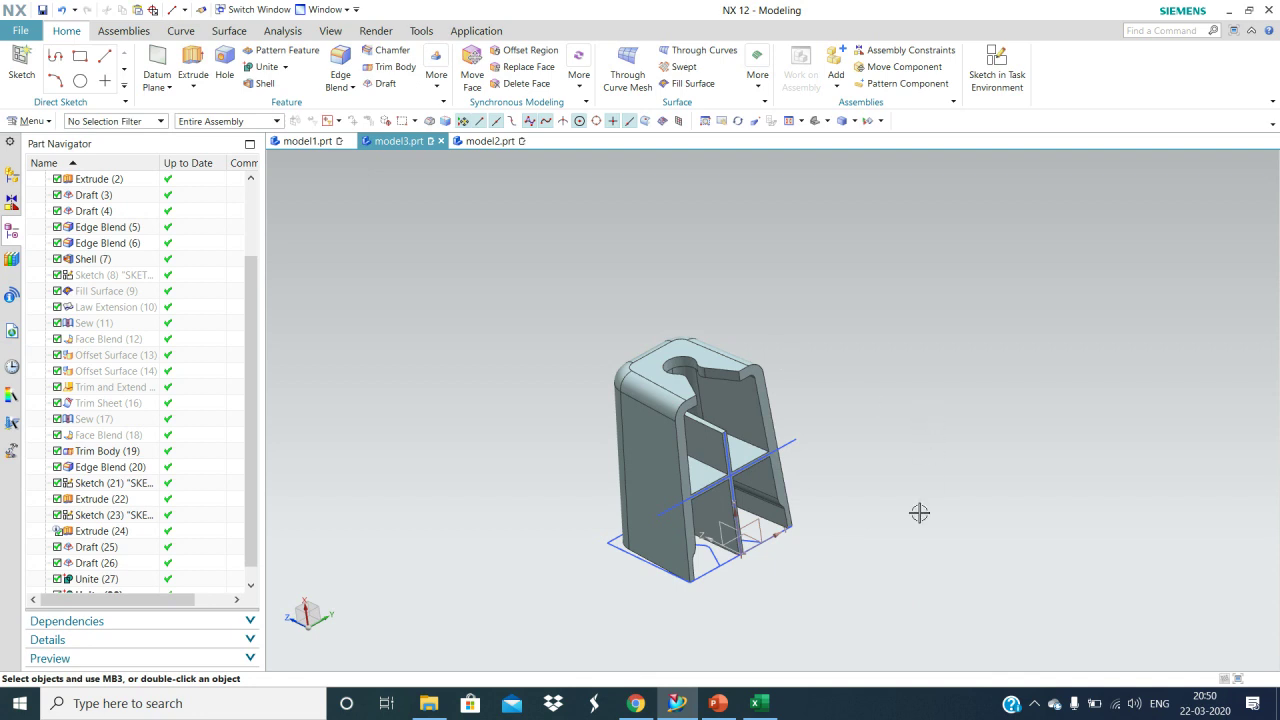
Step: Sketch a 30 mm line along the X direction on the datum XY plane, beyond the body's keyhole end
{"action": "middle_click_drag", "start_coordinate": [867, 539], "coordinate": [771, 489]}
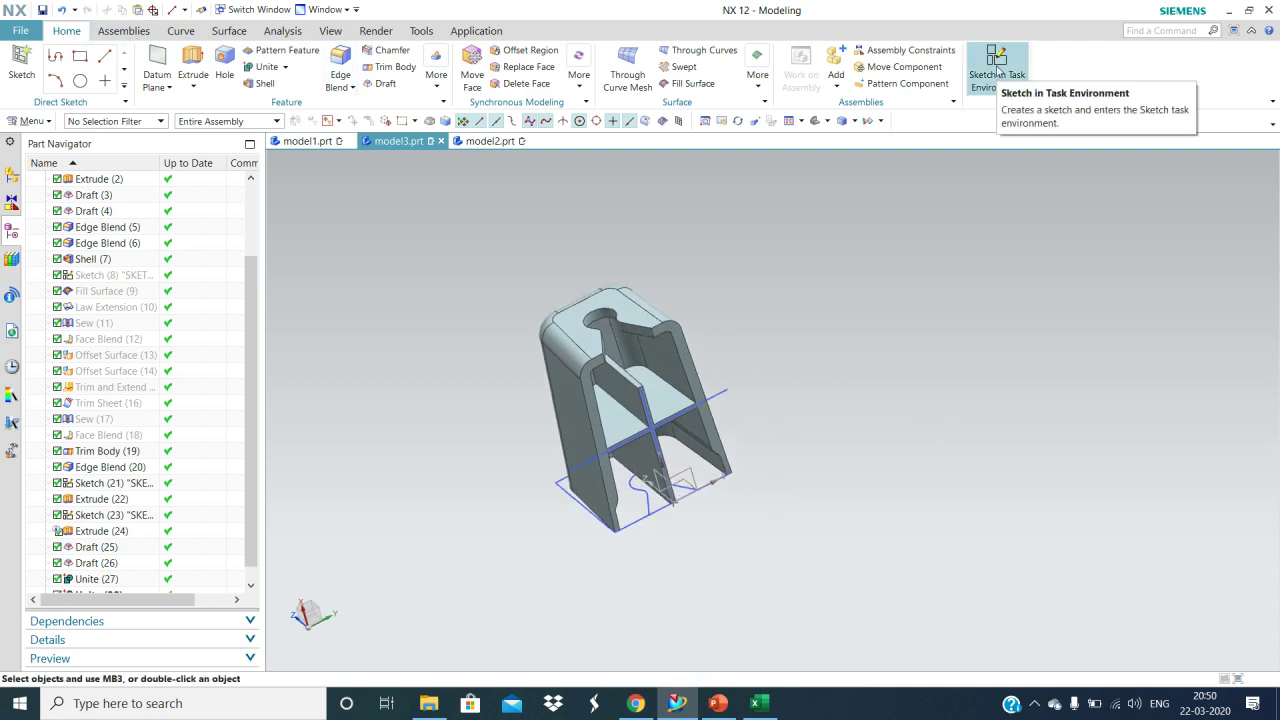
{"action": "left_click", "coordinate": [999, 98]}
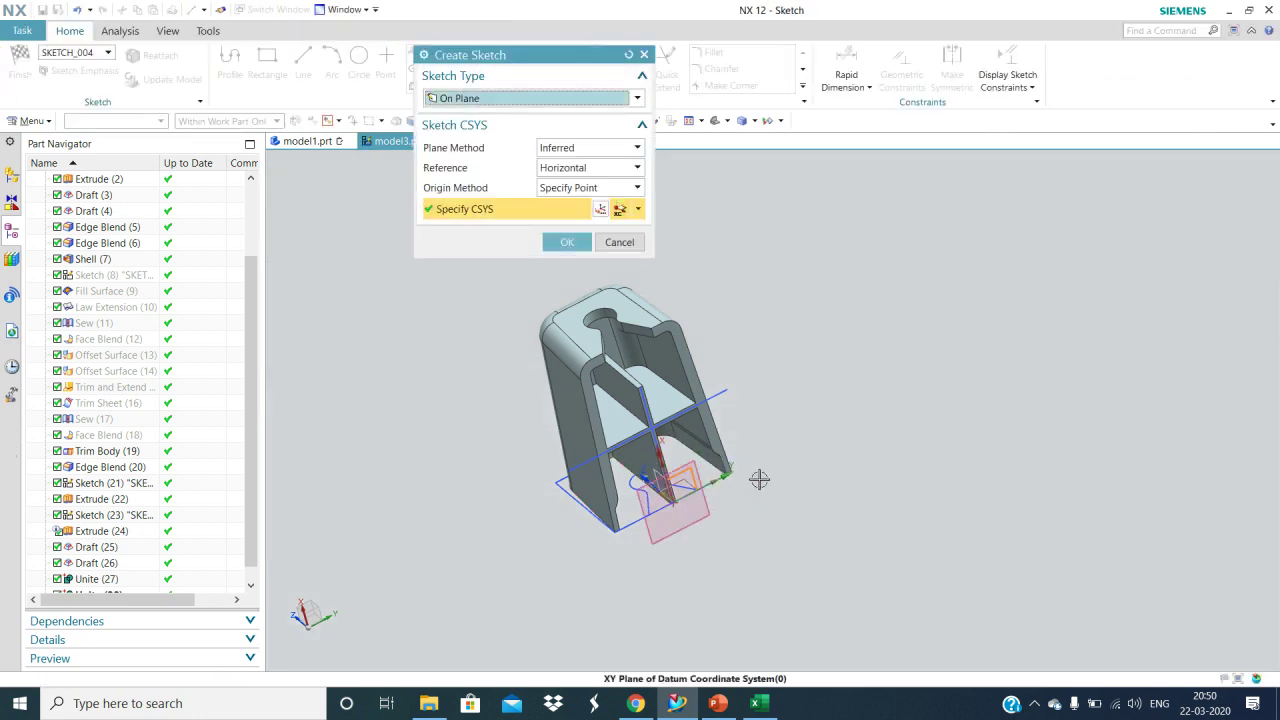
{"action": "left_click", "coordinate": [567, 242]}
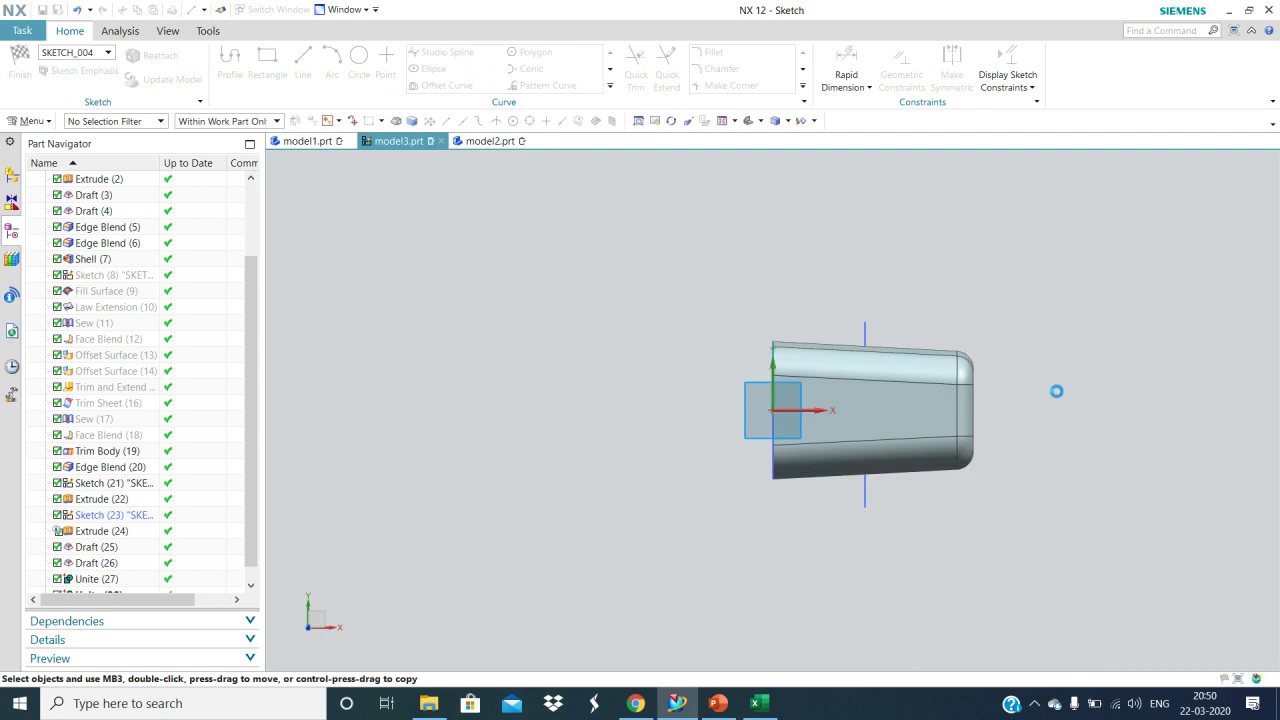
{"action": "left_click", "coordinate": [303, 62]}
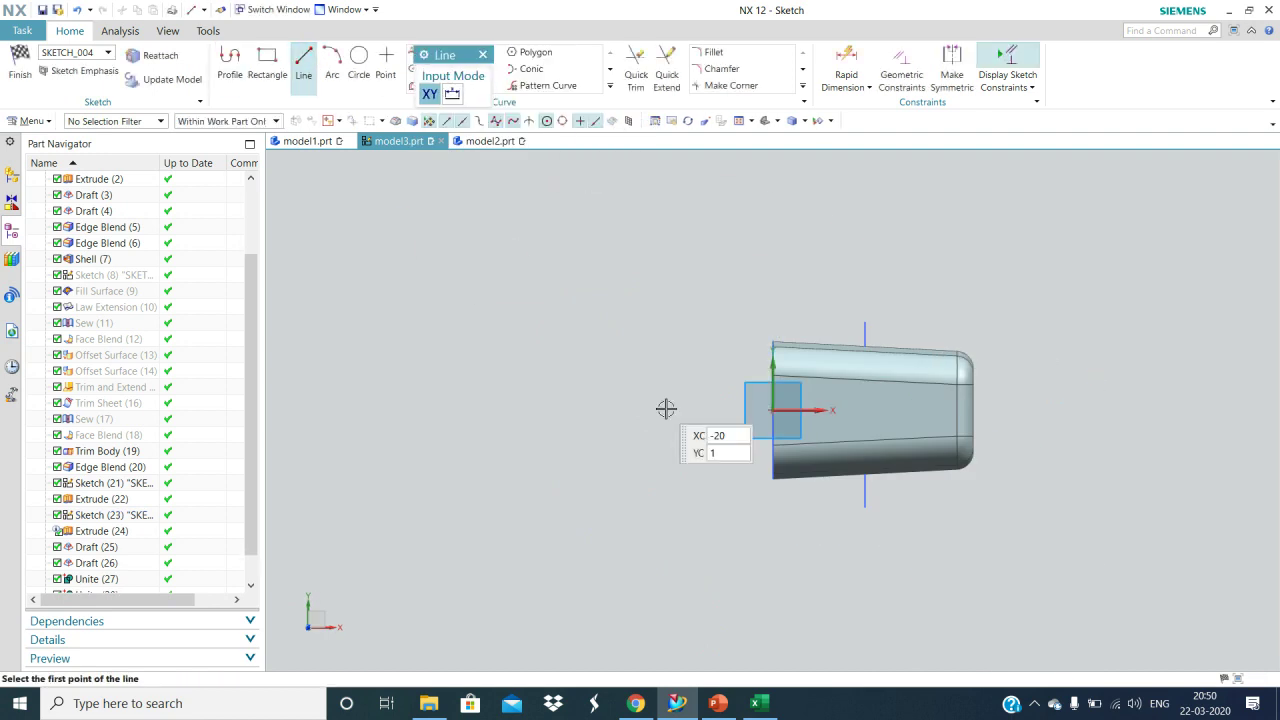
{"action": "left_click", "coordinate": [1045, 409]}
{"action": "middle_click_drag", "start_coordinate": [1137, 400], "coordinate": [891, 407], "text": "shift"}
{"action": "type", "text": "30"}
{"action": "key", "text": "Return"}
{"action": "key", "text": "Escape"}
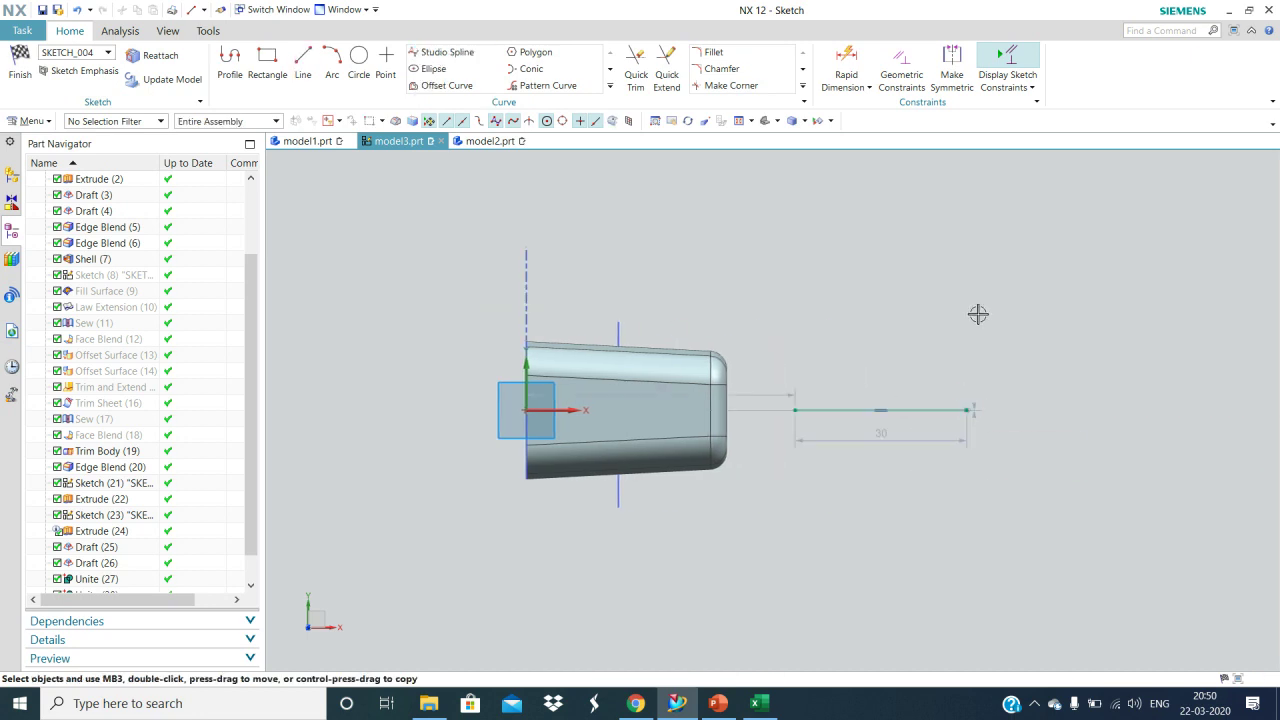
{"action": "left_click", "coordinate": [21, 60]}
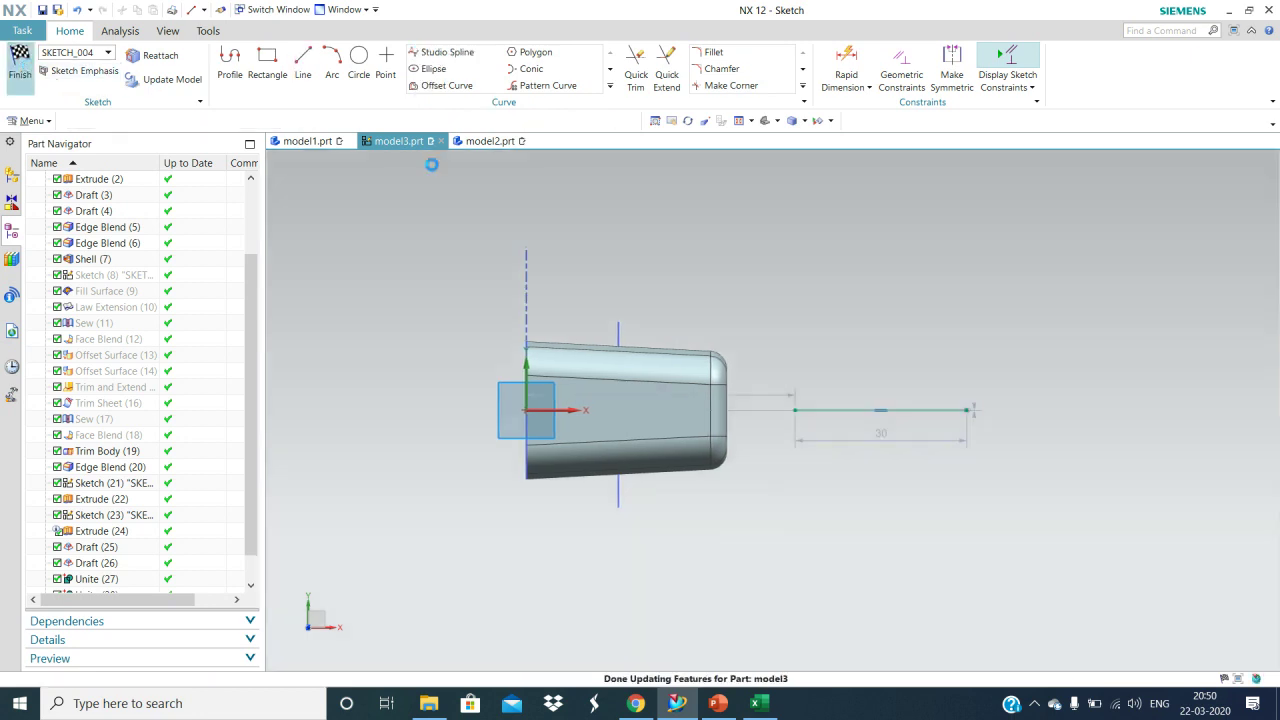
Step: Sketch a line about 28 mm long on the datum XZ plane, perpendicular to the X axis and pointing out of the open front
{"action": "mouse_move", "coordinate": [920, 400]}
{"action": "middle_mouse_down"}
{"action": "mouse_move", "coordinate": [820, 434]}
{"action": "mouse_move", "coordinate": [862, 402]}
{"action": "mouse_move", "coordinate": [834, 506]}
{"action": "mouse_move", "coordinate": [829, 420]}
{"action": "mouse_move", "coordinate": [824, 432]}
{"action": "middle_mouse_up"}
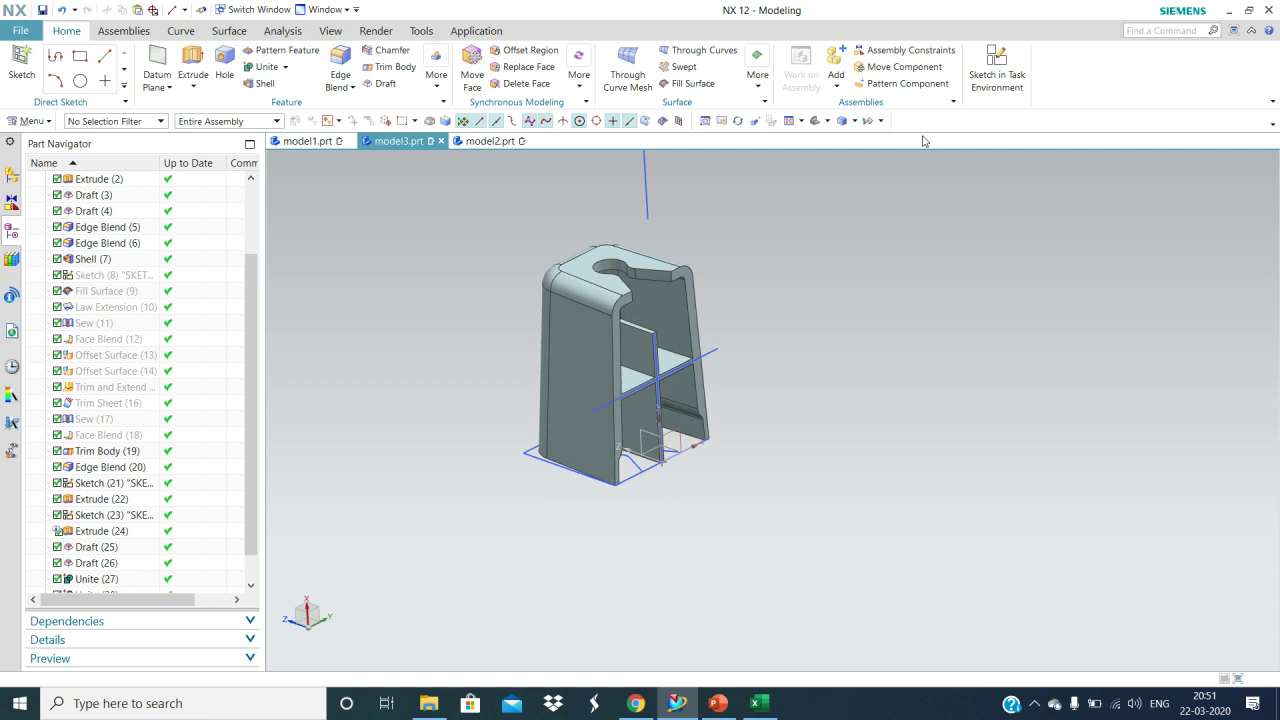
{"action": "left_click", "coordinate": [997, 66]}
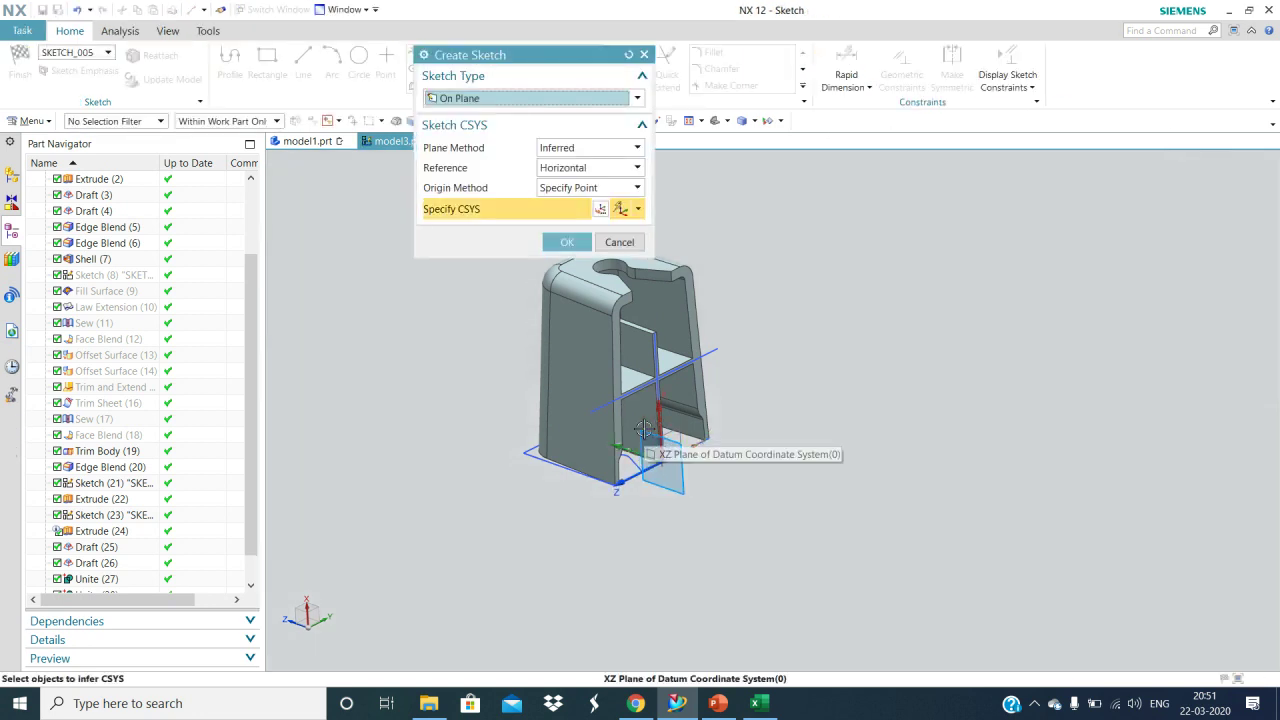
{"action": "left_click", "coordinate": [643, 428]}
{"action": "left_click", "coordinate": [567, 243]}
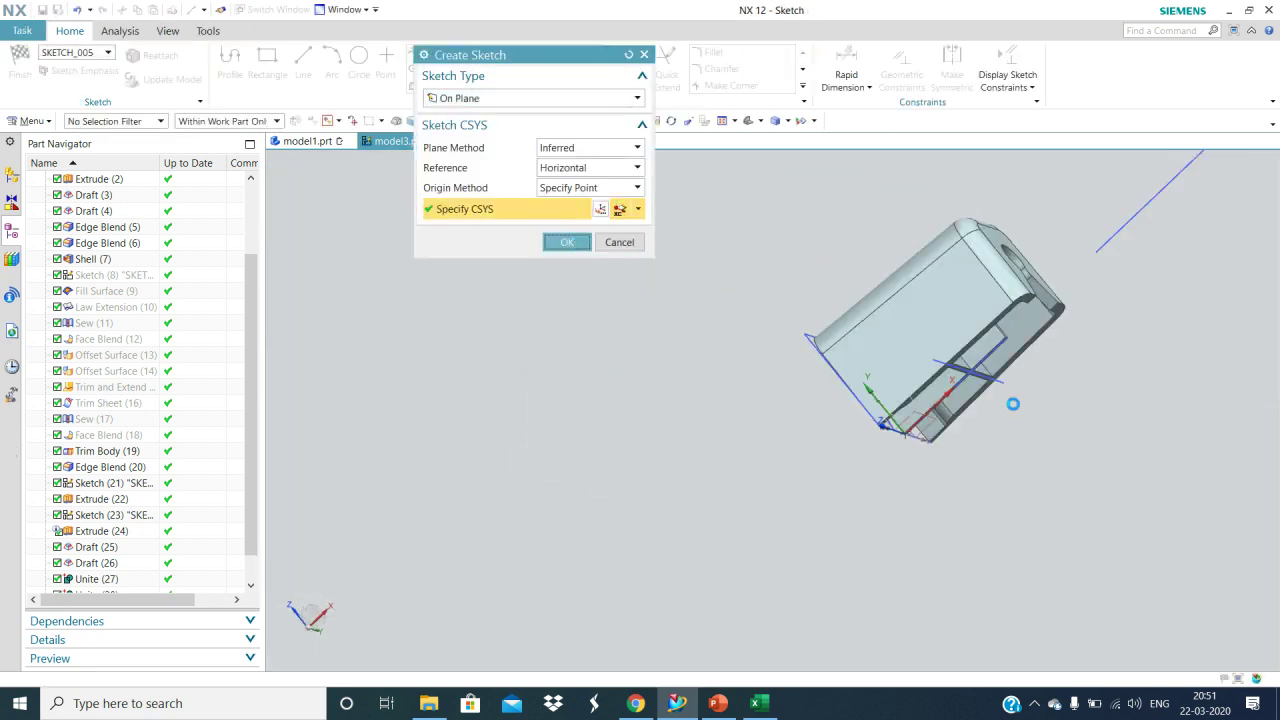
{"action": "left_click", "coordinate": [299, 66]}
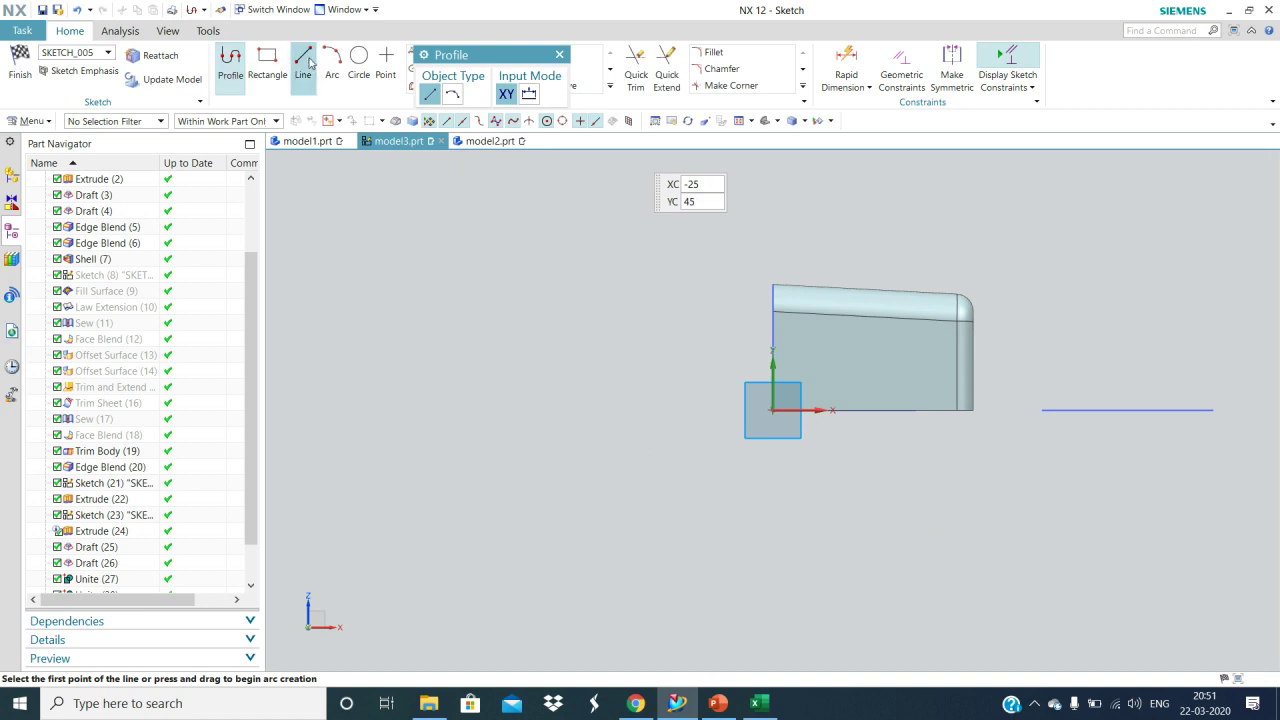
{"action": "left_click", "coordinate": [876, 430]}
{"action": "left_click", "coordinate": [872, 587]}
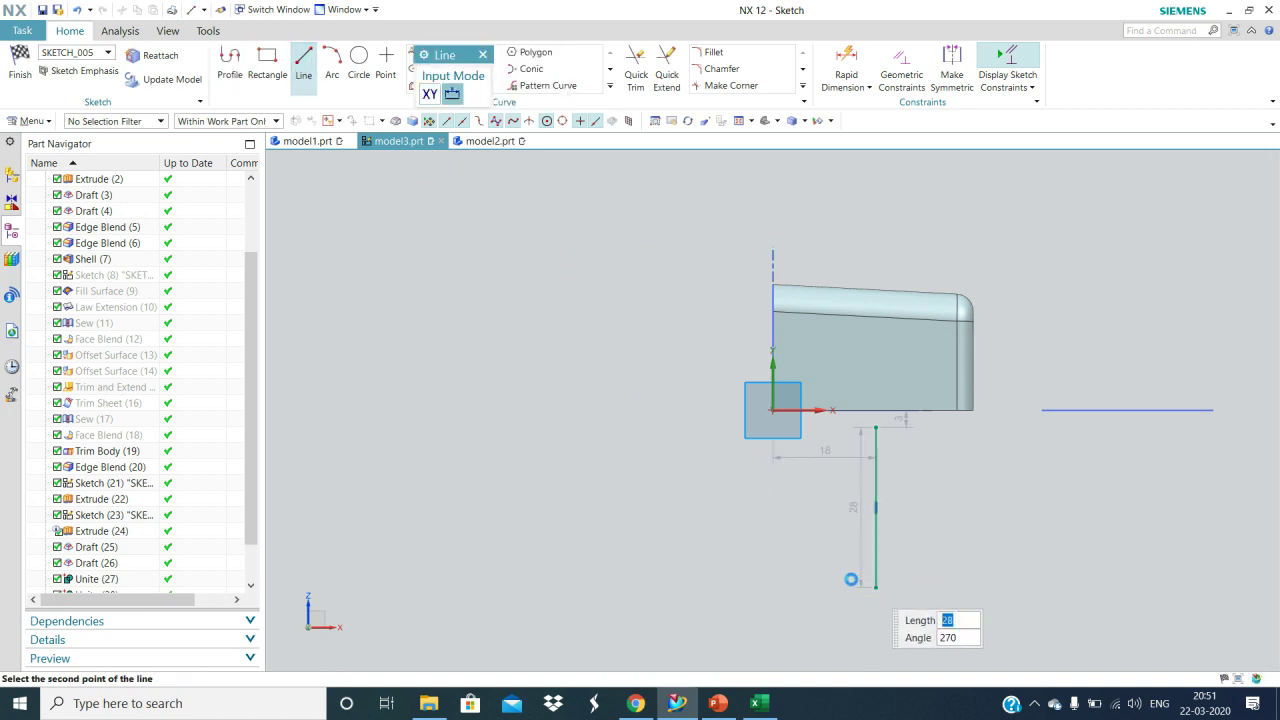
{"action": "key", "text": "Escape"}
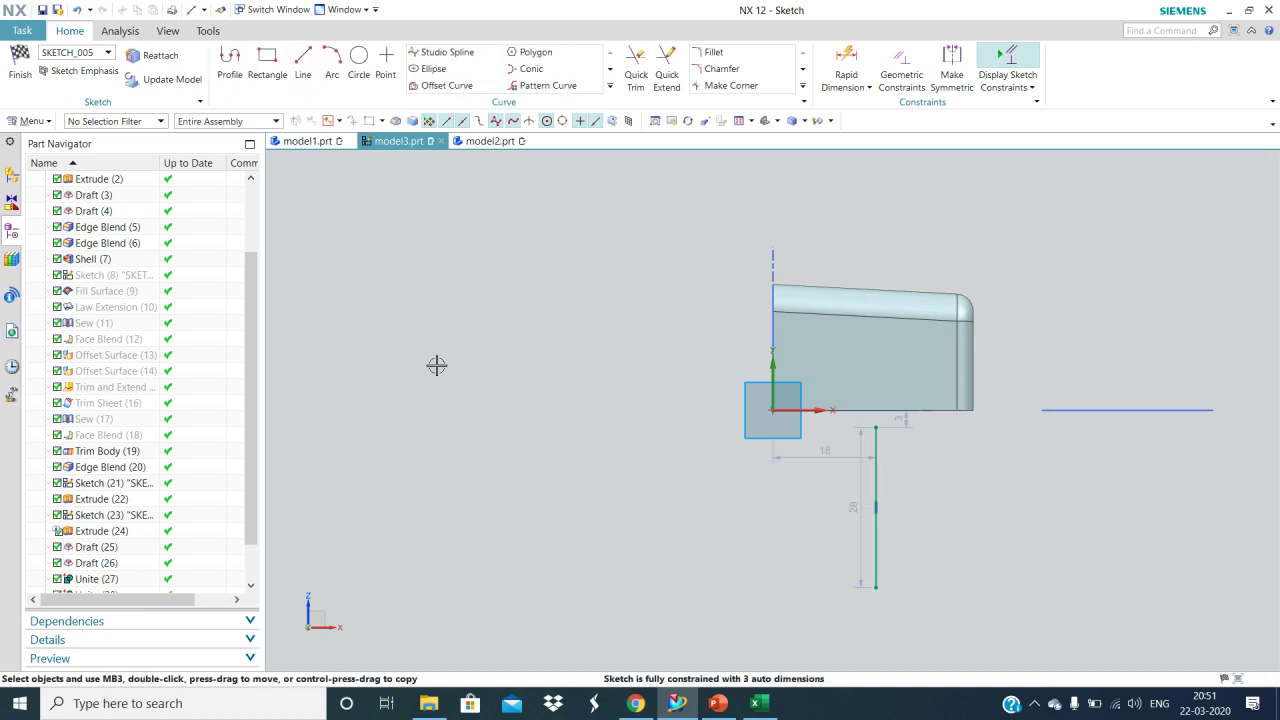
{"action": "left_click", "coordinate": [19, 68]}
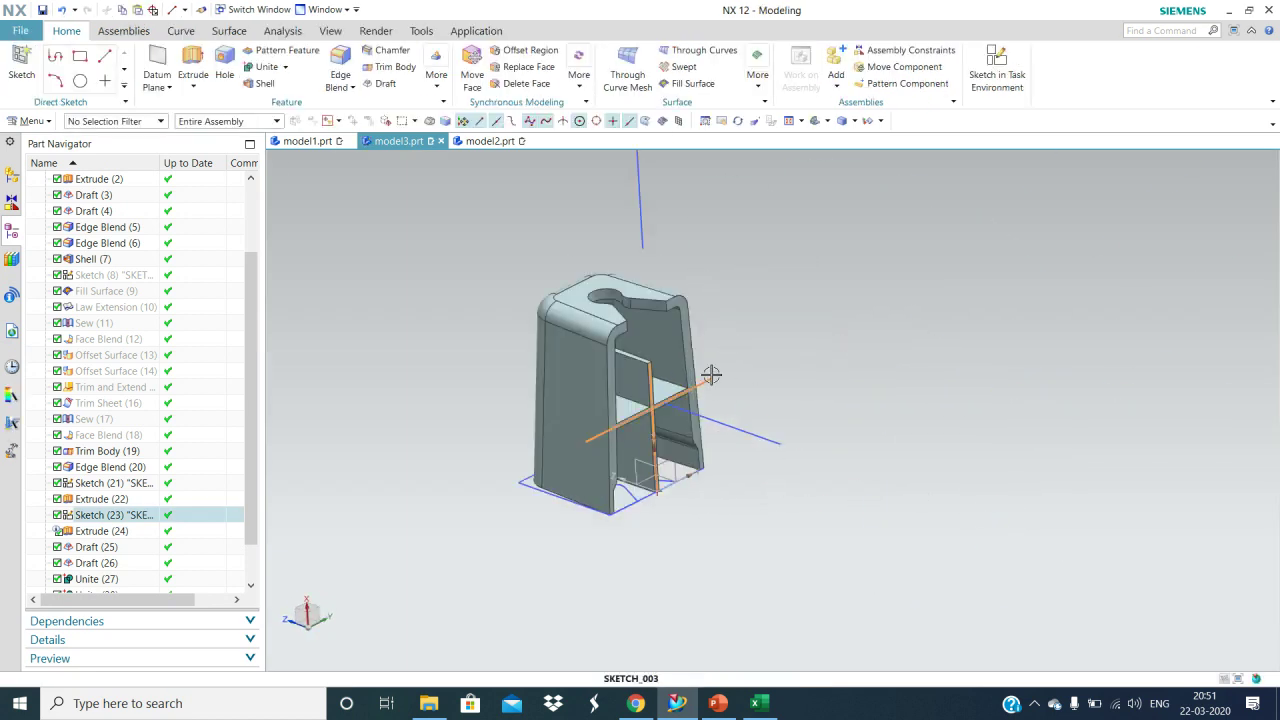
Step: Hide the crossed rib line sketch and the base profile sketch
{"action": "right_click", "coordinate": [711, 374]}
{"action": "left_click", "coordinate": [770, 82]}
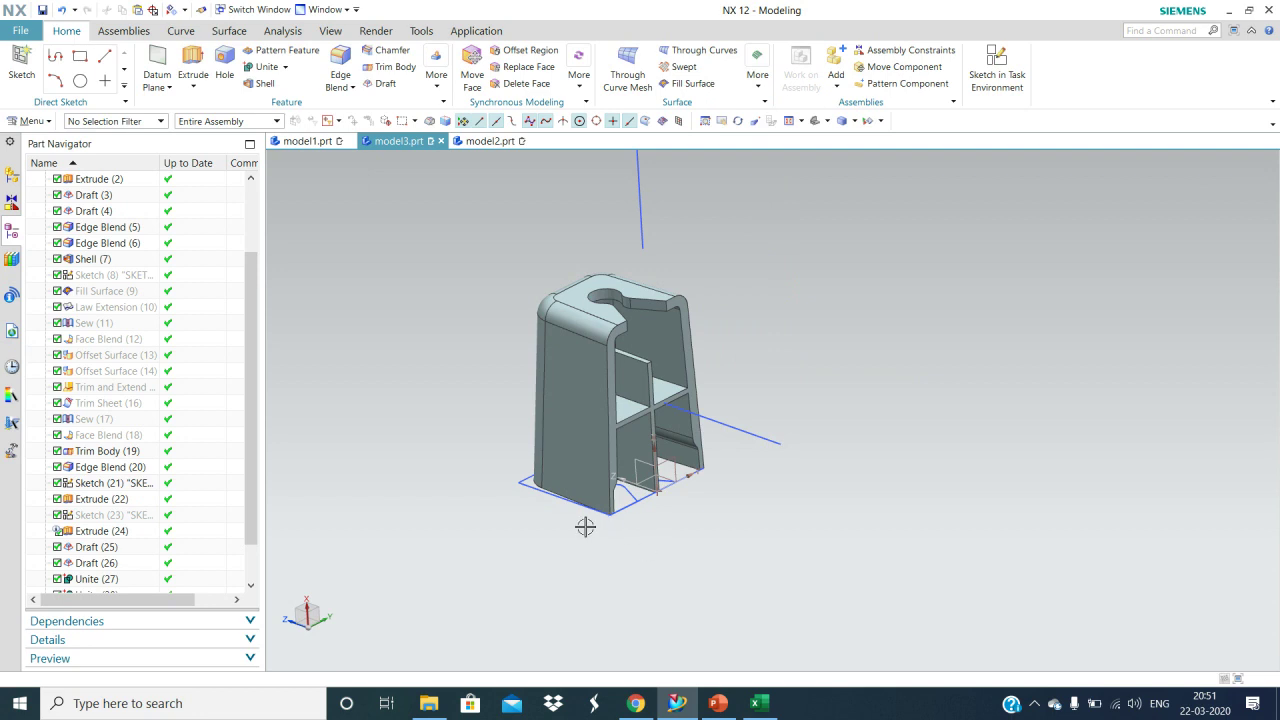
{"action": "right_click", "coordinate": [527, 486]}
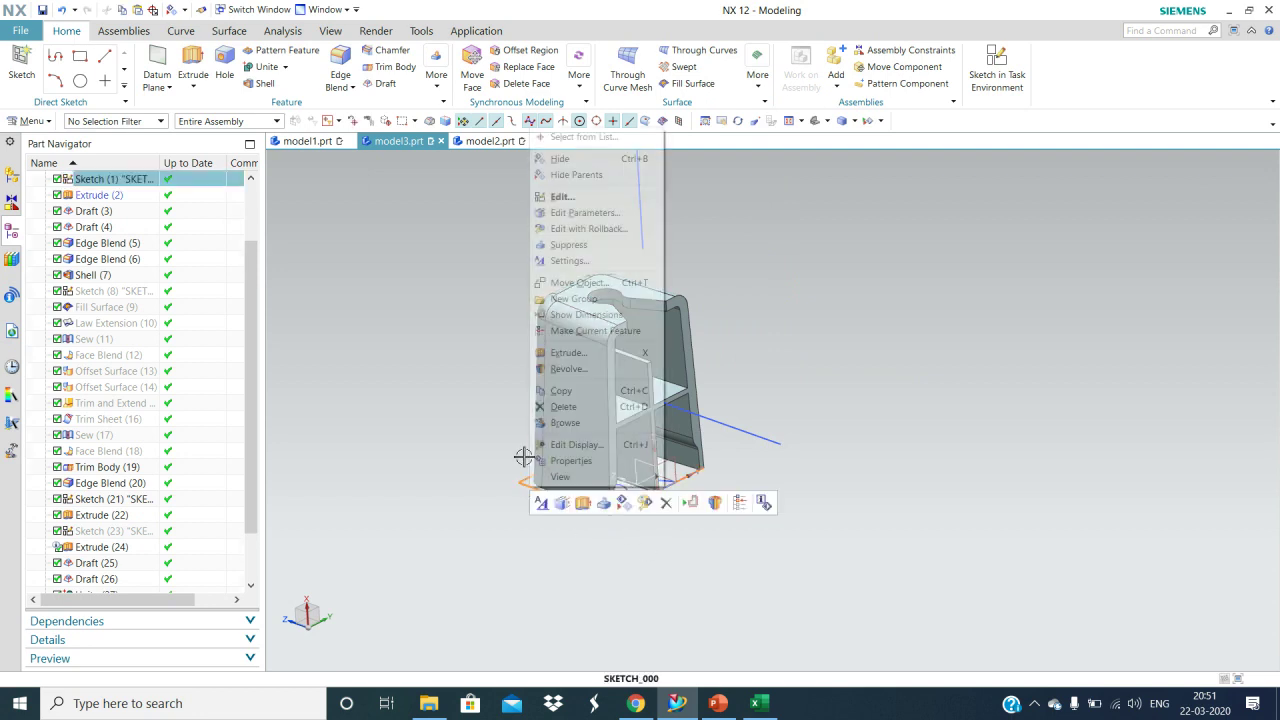
{"action": "left_click", "coordinate": [572, 157]}
{"action": "middle_click_drag", "start_coordinate": [800, 420], "coordinate": [710, 664]}
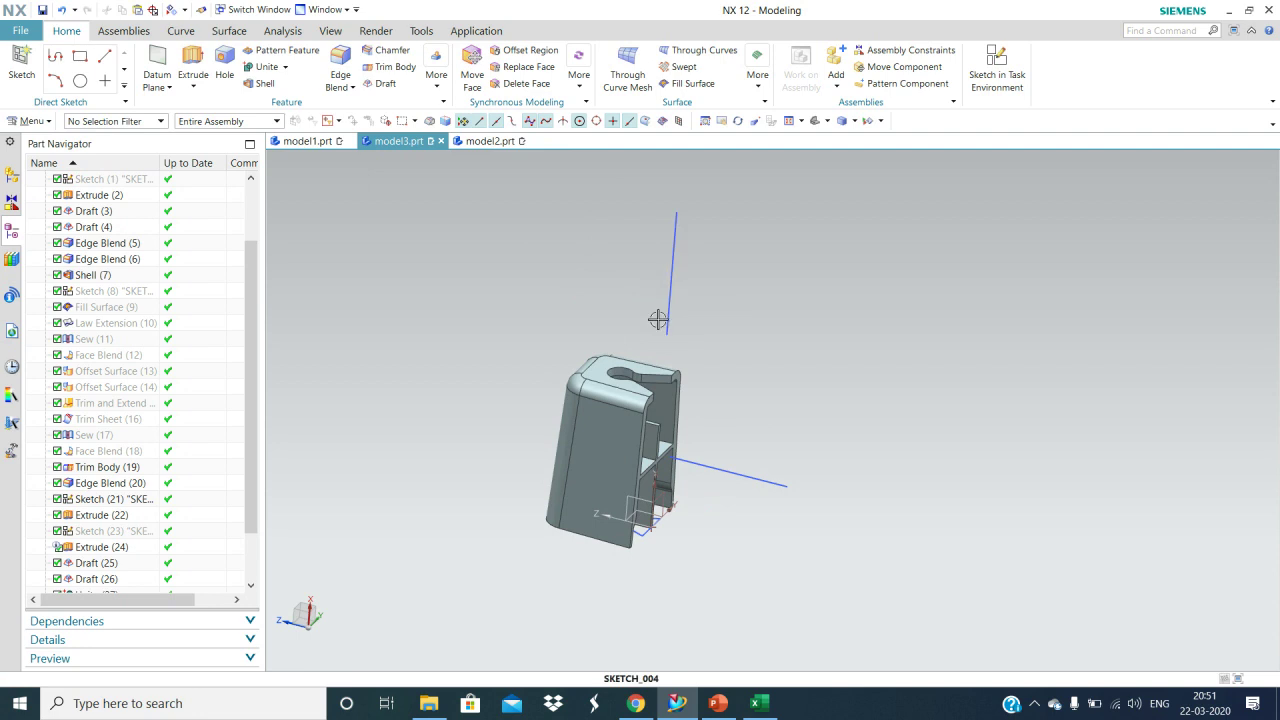
{"action": "middle_click_drag", "start_coordinate": [880, 531], "coordinate": [713, 473]}
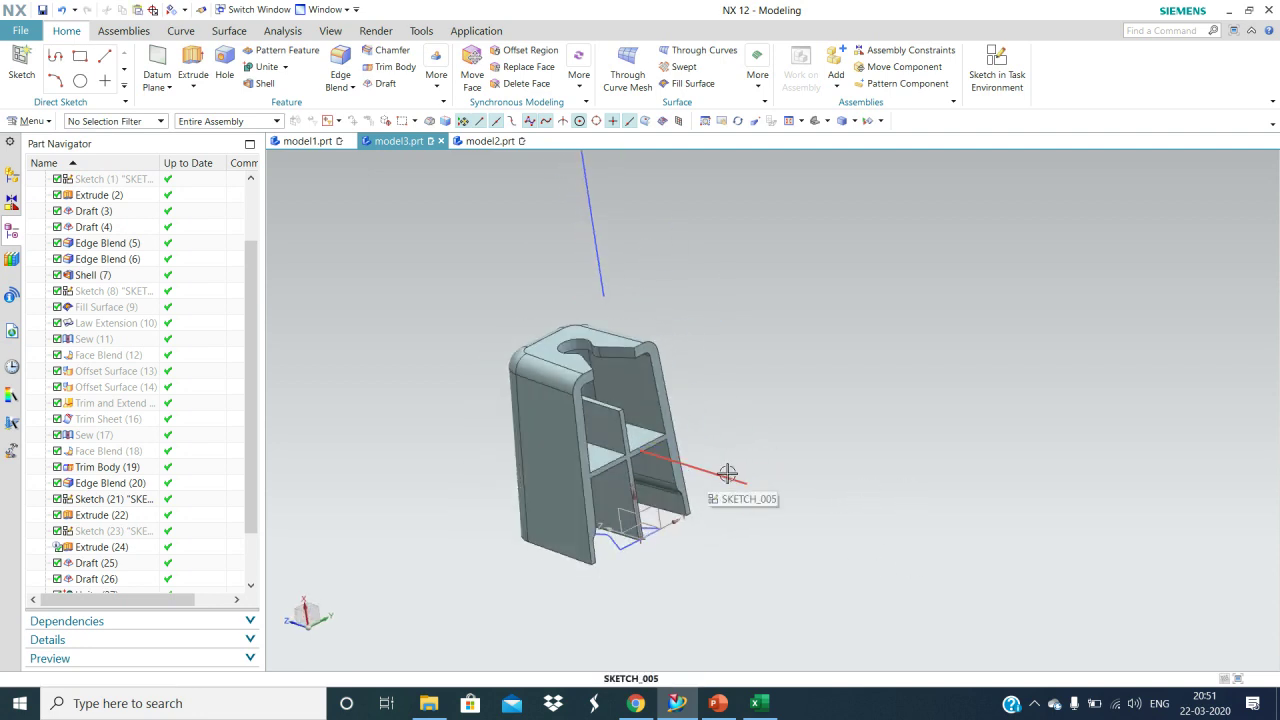
Step: Show the hidden Face Blend (18) surface and hide it again
{"action": "right_click", "coordinate": [125, 453]}
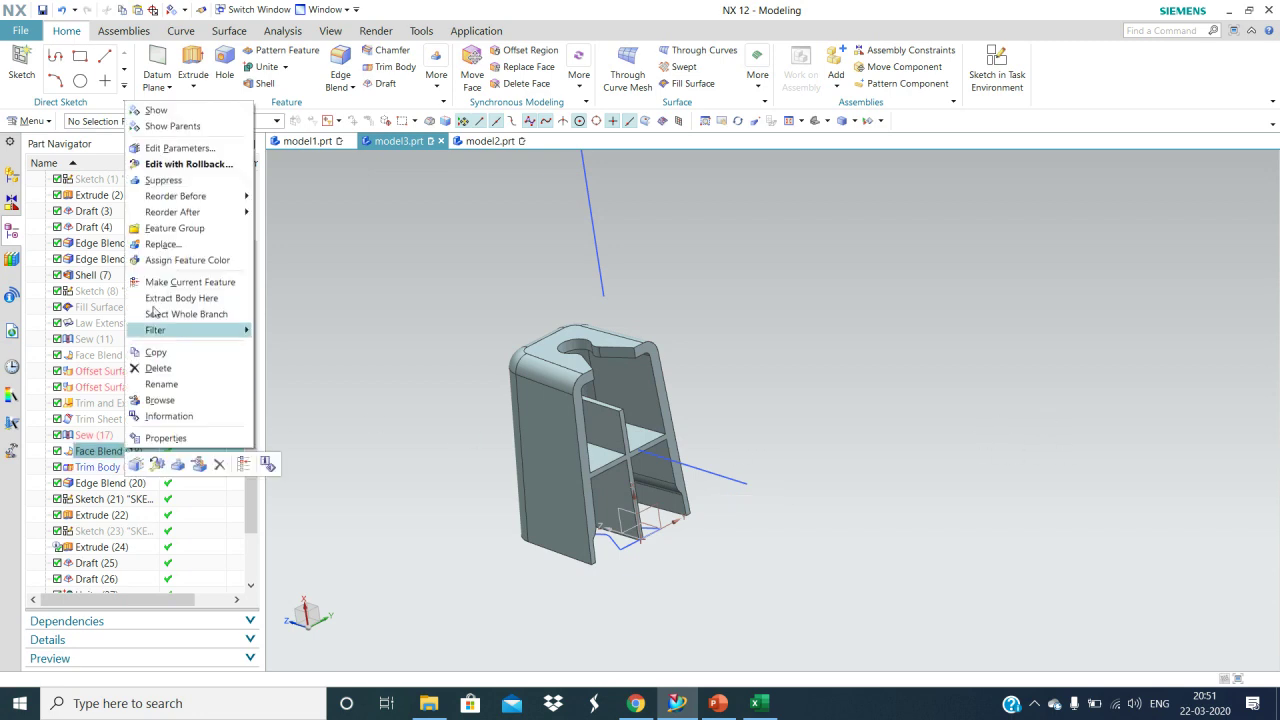
{"action": "left_click", "coordinate": [150, 110]}
{"action": "right_click", "coordinate": [607, 513]}
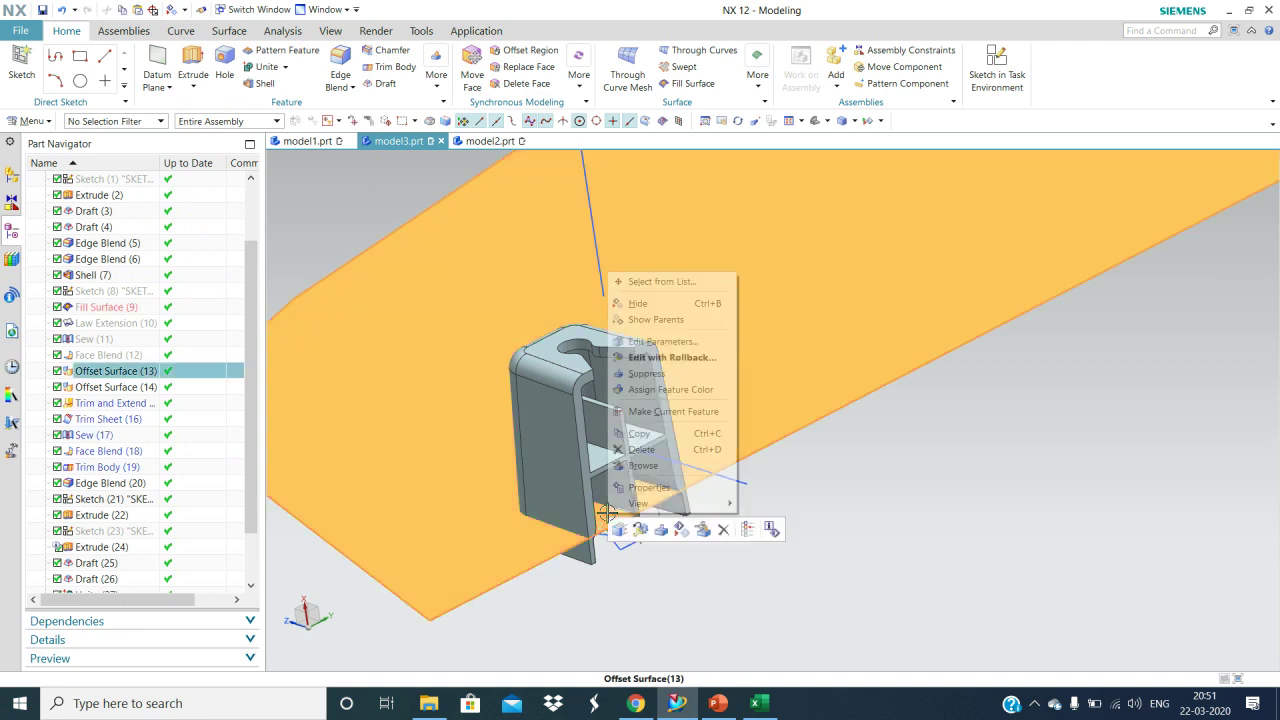
{"action": "left_click", "coordinate": [641, 304]}
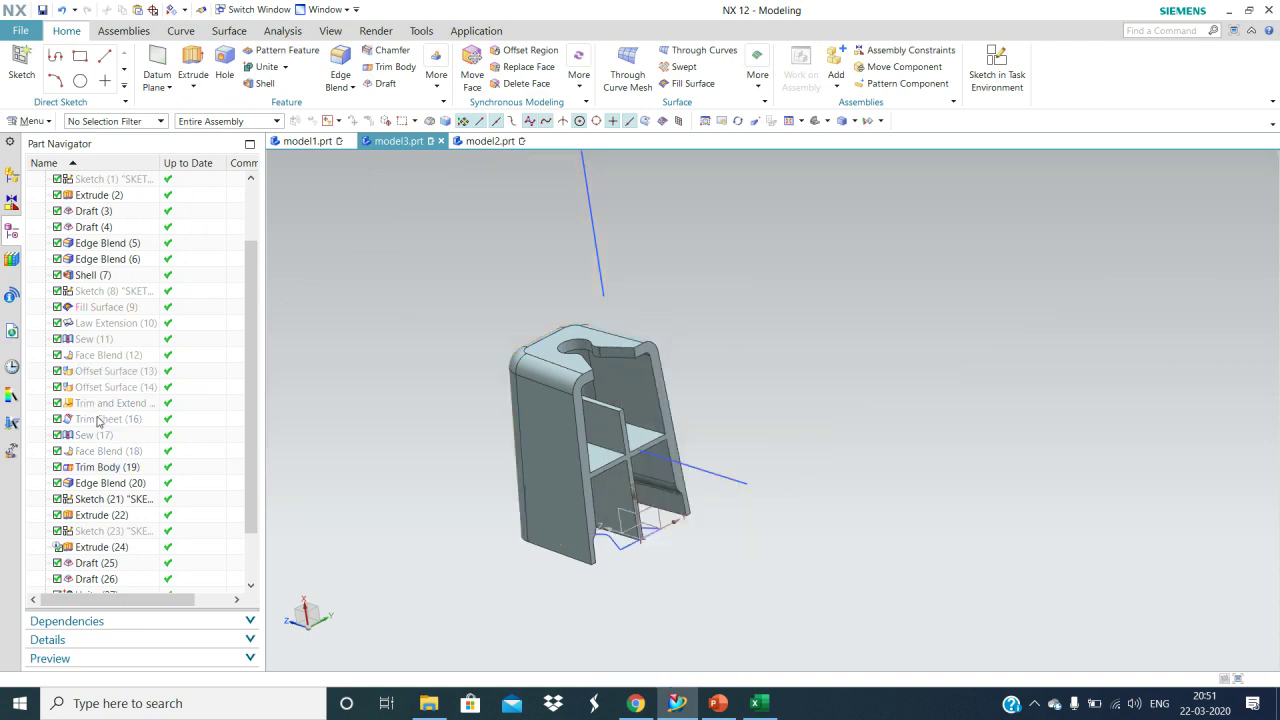
Step: Show the hidden Face Blend (12) sheet around the dog house
{"action": "right_click", "coordinate": [95, 355]}
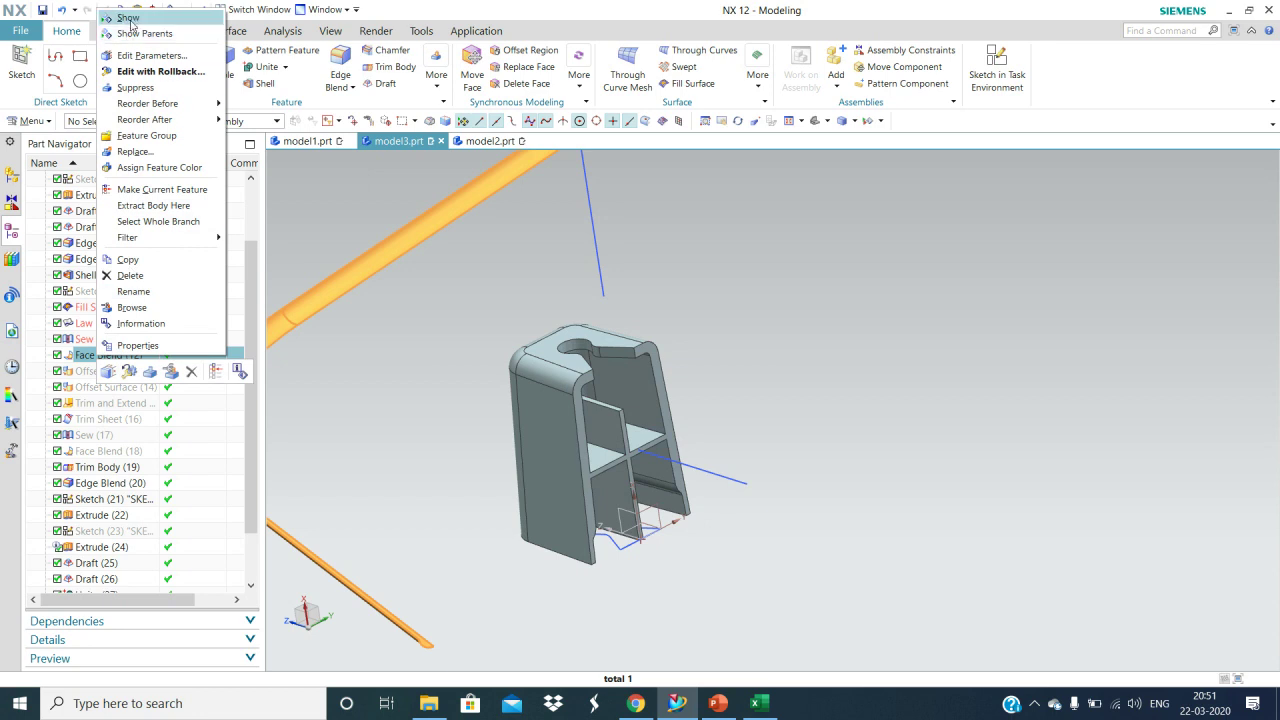
{"action": "left_click", "coordinate": [130, 20]}
{"action": "scroll", "coordinate": [874, 429], "scroll_direction": "down", "scroll_amount": 5}
{"action": "middle_click_drag", "start_coordinate": [927, 543], "coordinate": [831, 511]}
{"action": "scroll", "coordinate": [833, 510], "scroll_direction": "up", "scroll_amount": 3}
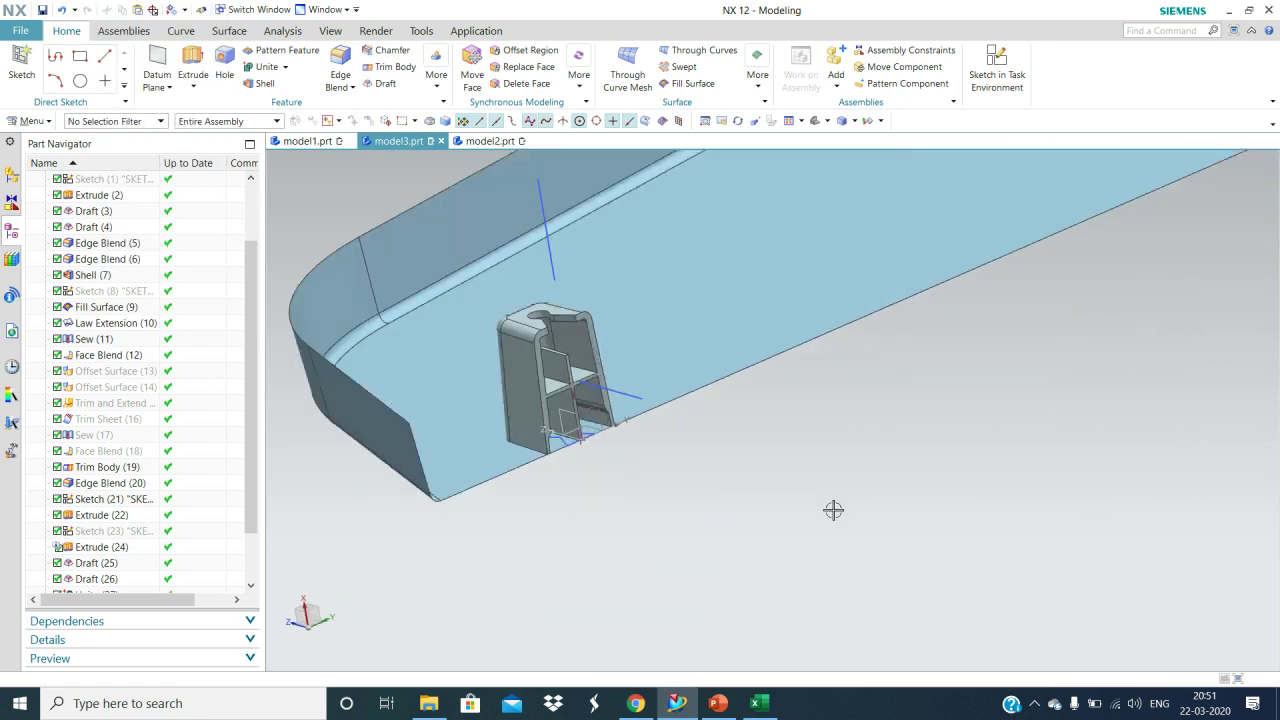
Step: Examine how the dog house and the two direction lines sit against the large blended part surface
{"action": "middle_click_drag", "start_coordinate": [741, 516], "coordinate": [711, 509]}
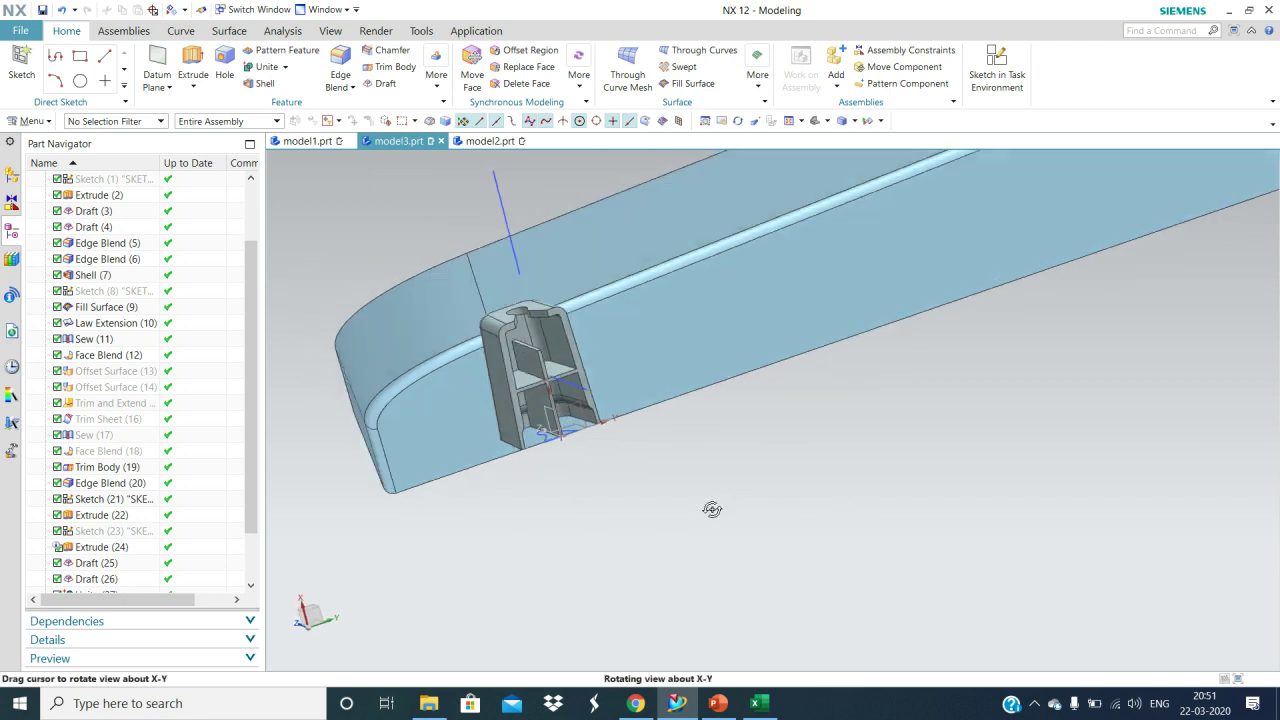
{"action": "scroll", "coordinate": [631, 449], "scroll_direction": "up", "scroll_amount": 2}
{"action": "middle_click_drag", "start_coordinate": [632, 403], "coordinate": [831, 343]}
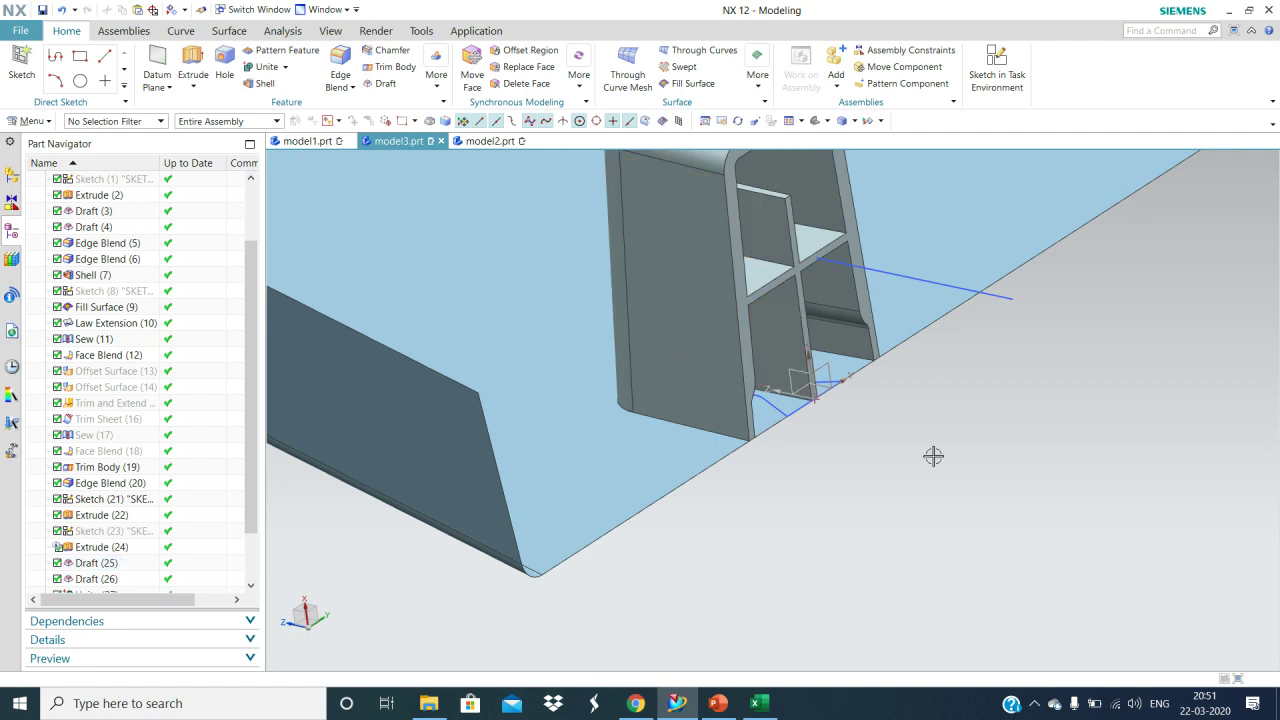
{"action": "scroll", "coordinate": [900, 460], "scroll_direction": "down", "scroll_amount": 2}
{"action": "scroll", "coordinate": [941, 505], "scroll_direction": "up", "scroll_amount": 2}
{"action": "middle_click_drag", "start_coordinate": [941, 505], "coordinate": [823, 591]}
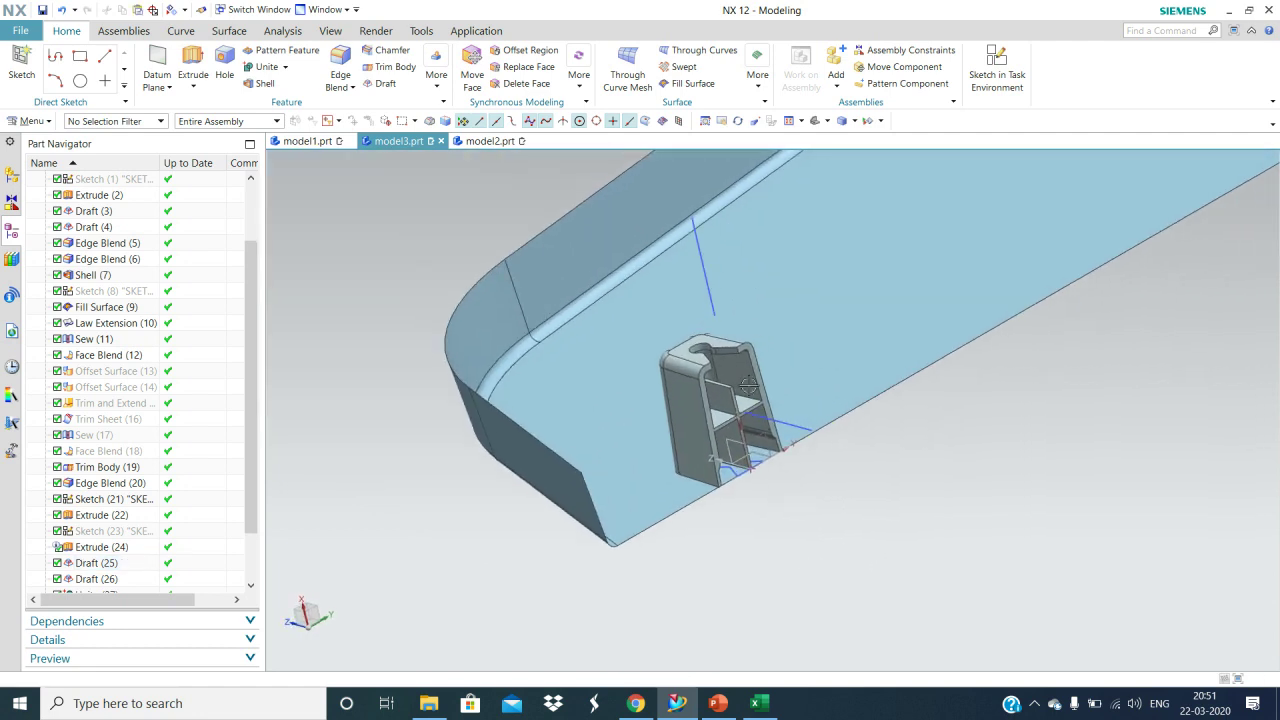
{"action": "scroll", "coordinate": [760, 380], "scroll_direction": "up", "scroll_amount": 2}
{"action": "middle_click_drag", "start_coordinate": [660, 326], "coordinate": [923, 597]}
{"action": "left_click", "coordinate": [729, 397]}
{"action": "key", "text": "Escape"}
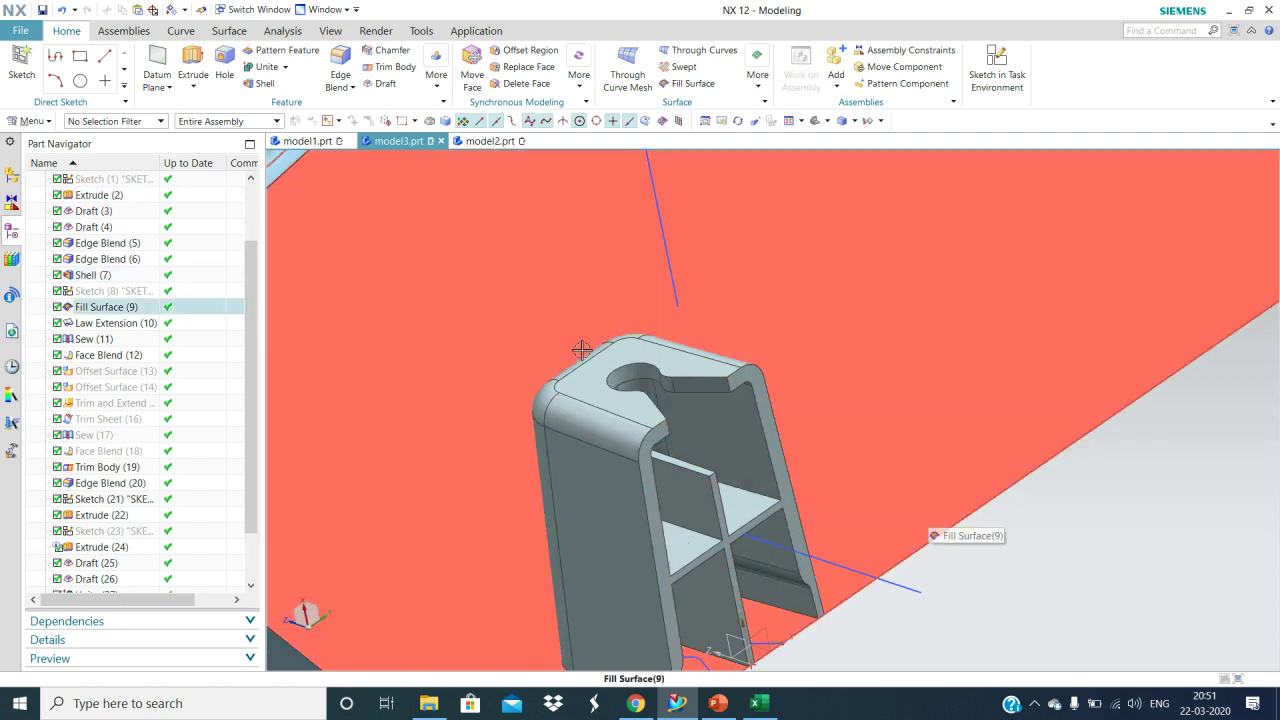
{"action": "scroll", "coordinate": [855, 551], "scroll_direction": "down", "scroll_amount": 5}
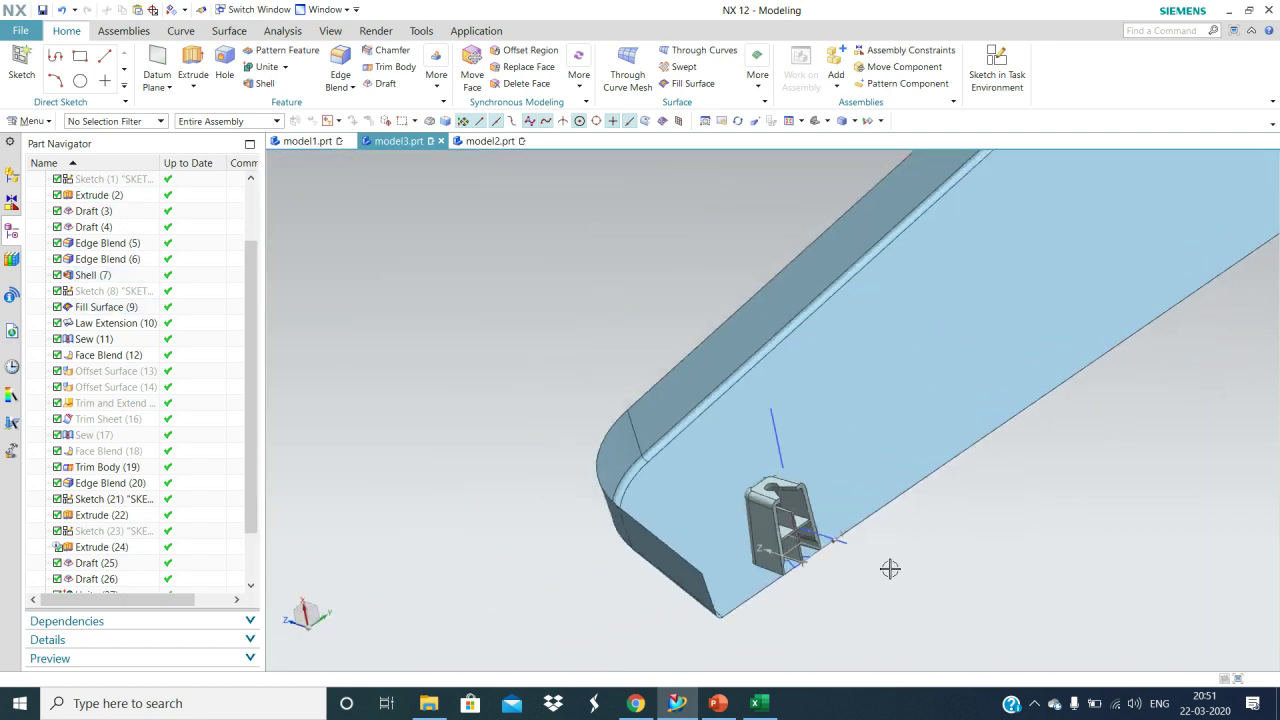